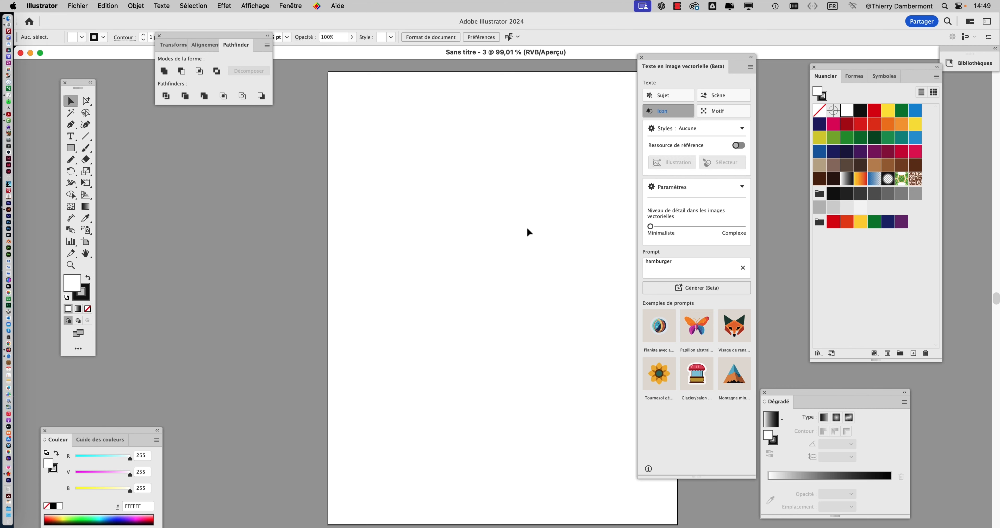
- Hide the floating panels and display the Texte en image vectorielle (Beta) panel beside the blank artboard
key("shift+Tab")
left_click_drag(413, 210, 349, 198)
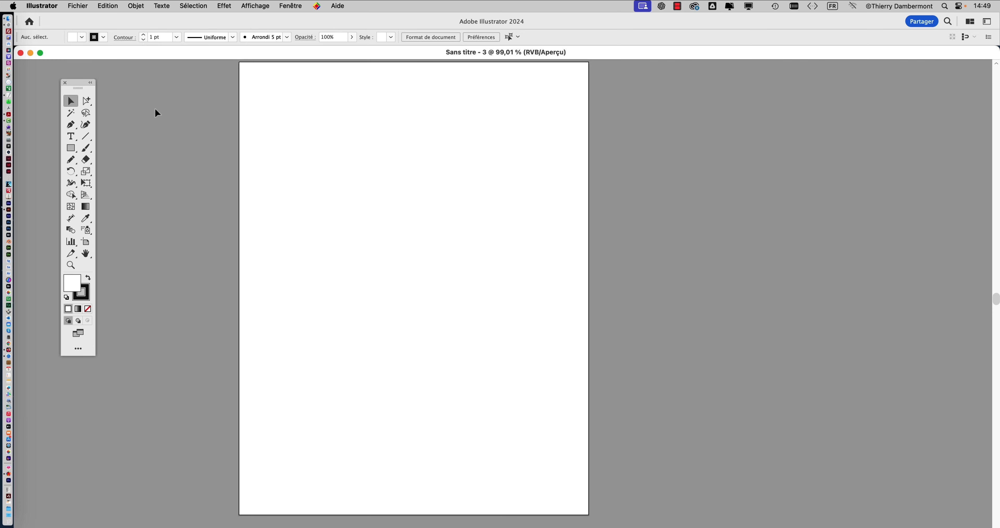
left_click(281, 4)
scroll(354, 320, "down", 5)
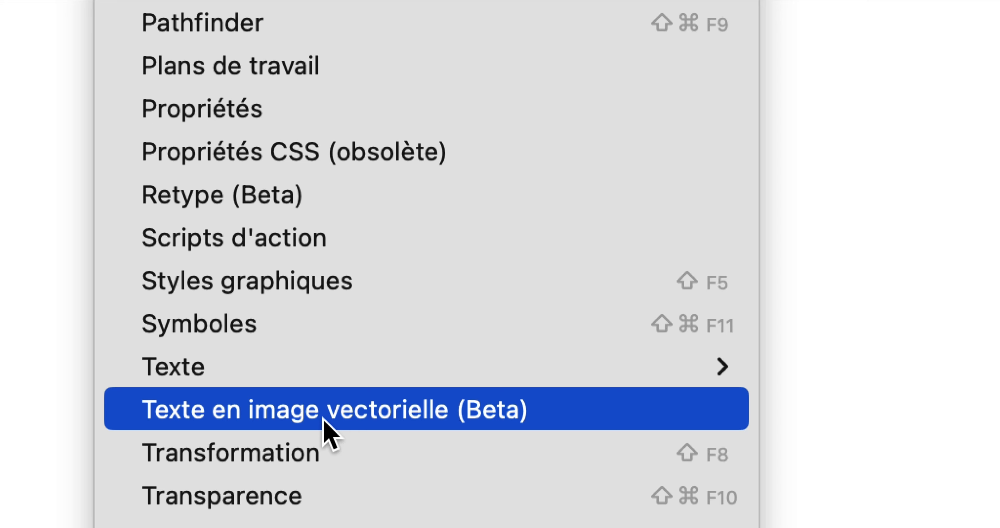
left_click(324, 420)
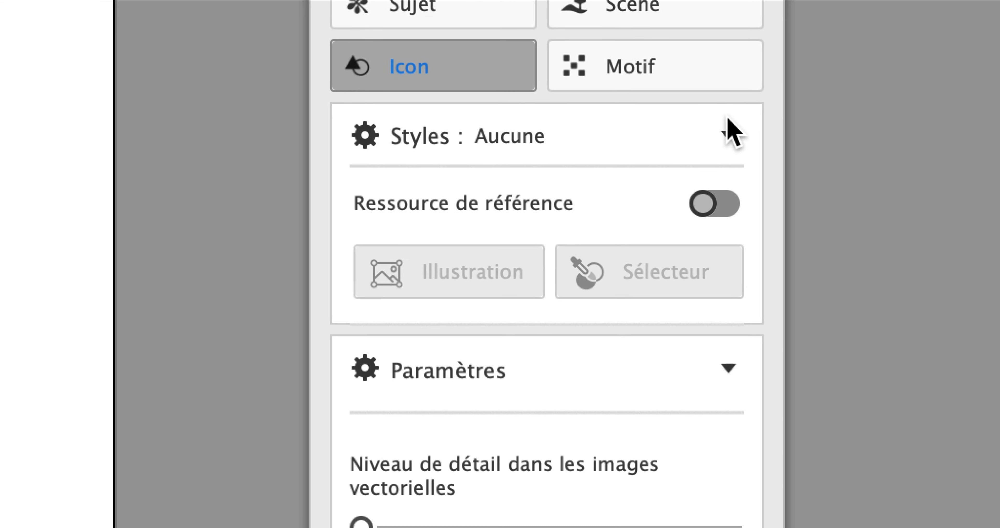
left_click(726, 119)
left_click(726, 119)
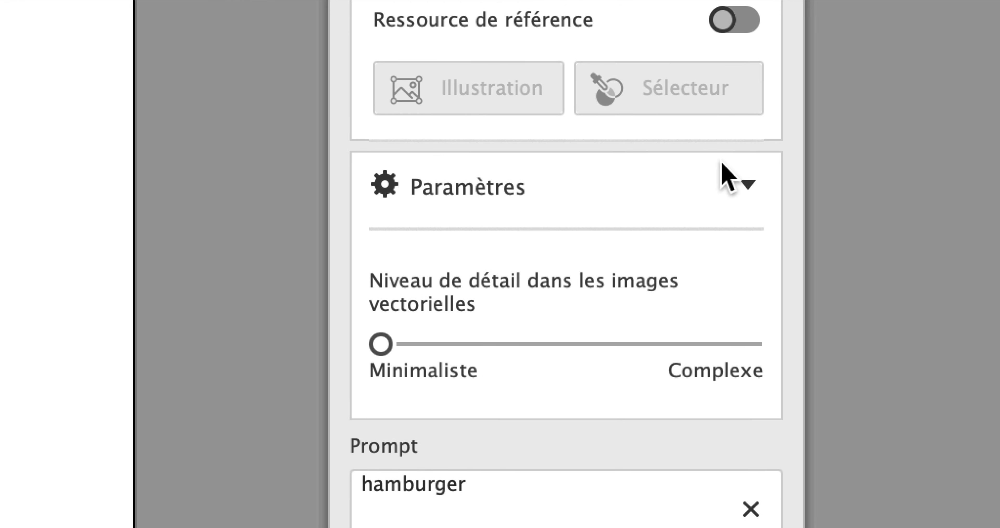
left_click(731, 167)
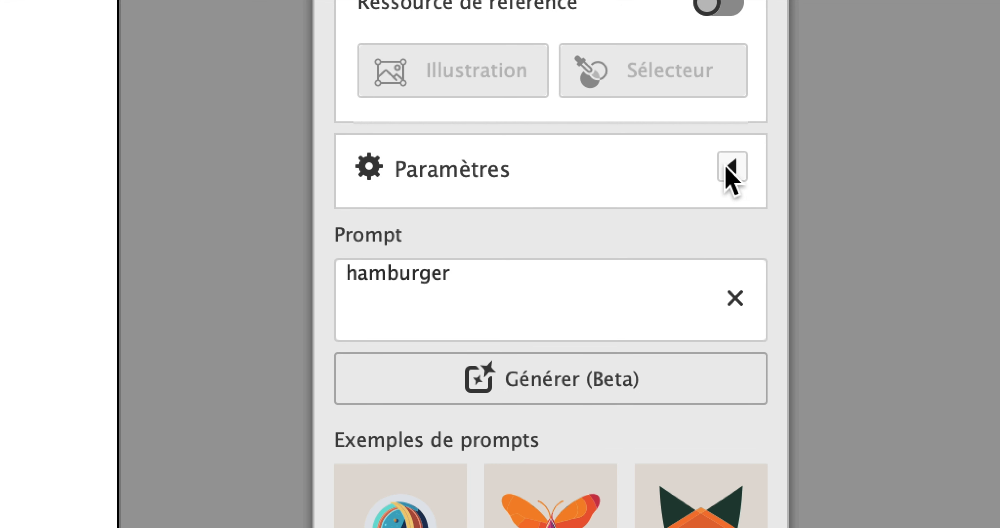
left_click(732, 167)
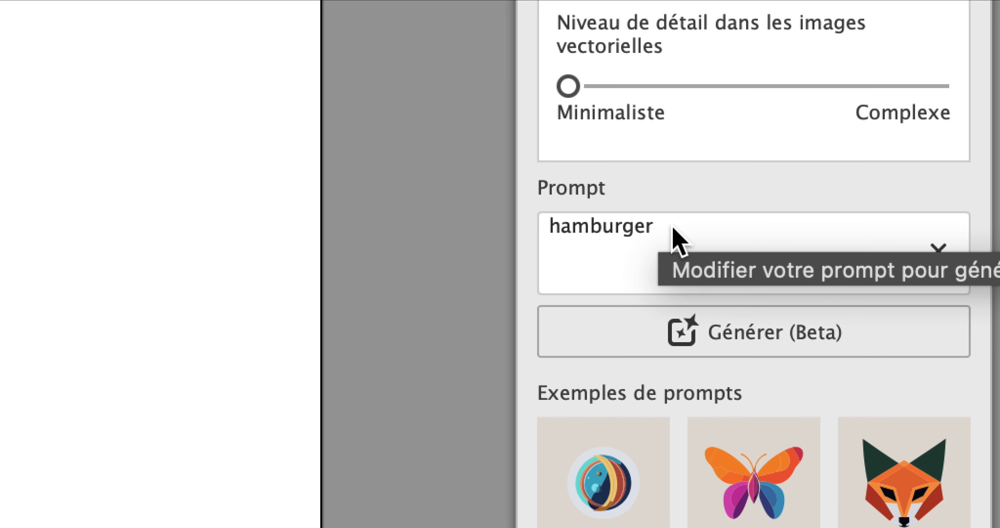
- Draw a square about 49 mm wide near the artboard's upper-left corner and generate an Icon from the prompt "hamburger" in it
left_click(746, 337)
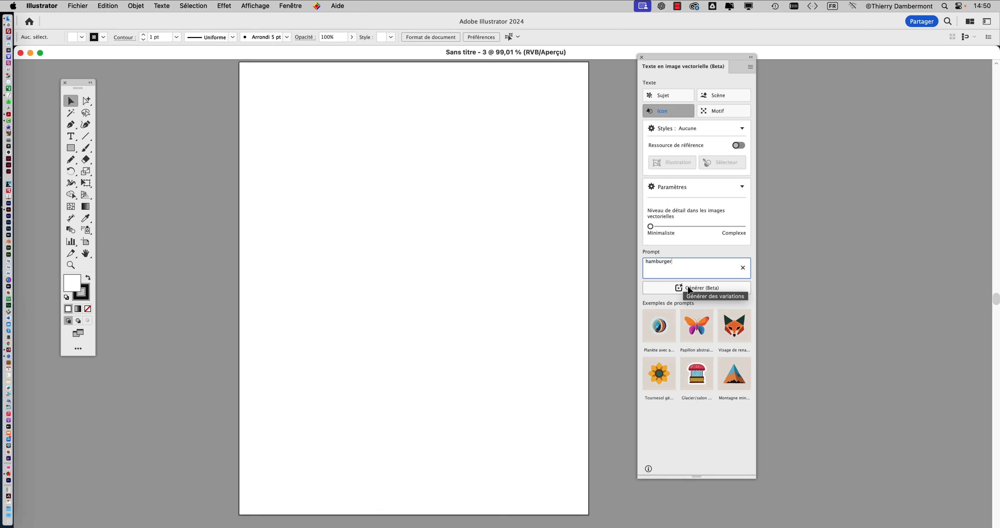
left_click(682, 245)
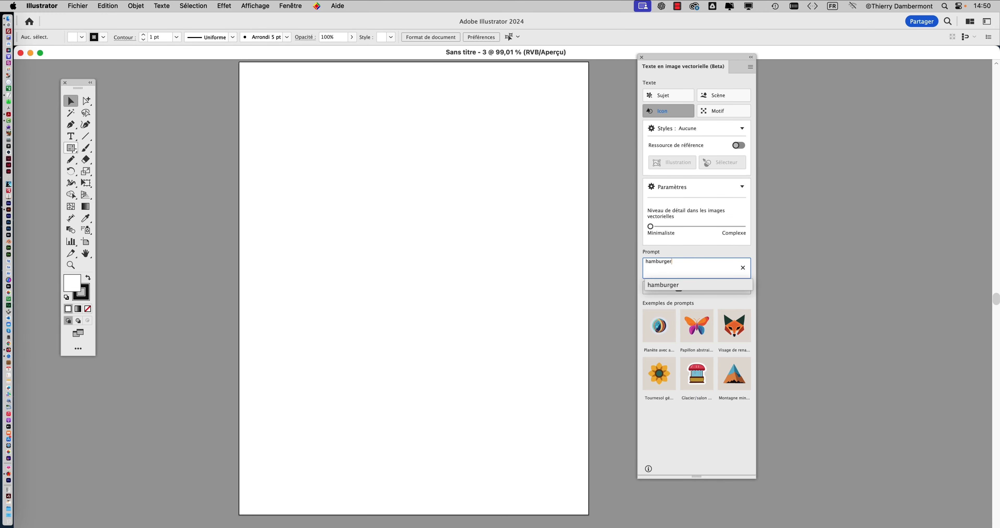
left_click(70, 147)
left_click_drag(266, 104, 354, 163)
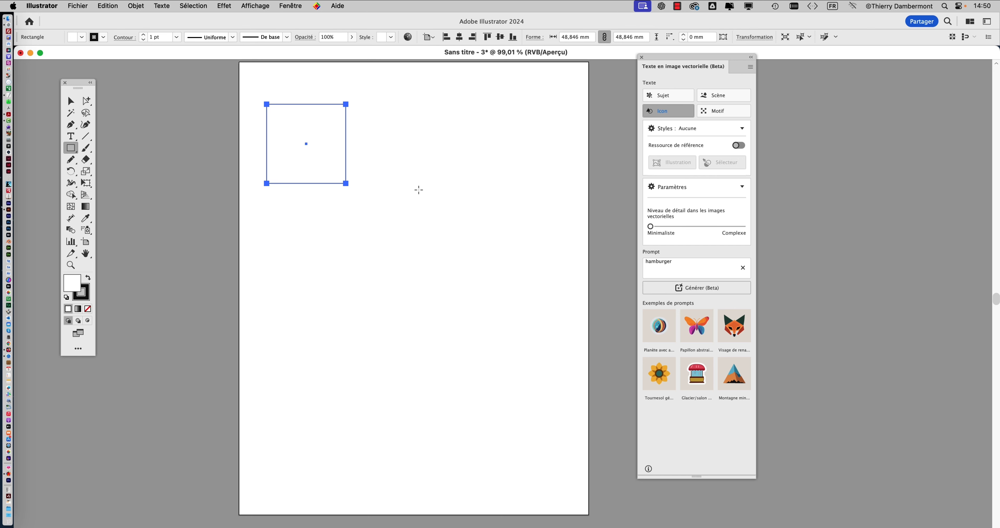
left_click(695, 288)
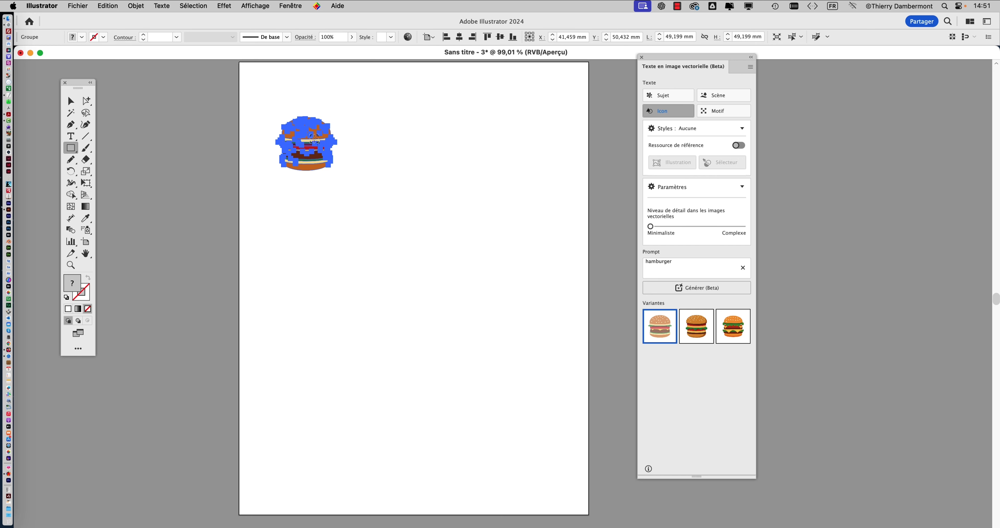
- Place the second and third hamburger variants in a row beside the first one, moving the generation panel clear of the artwork
scroll(304, 136, "up", 4)
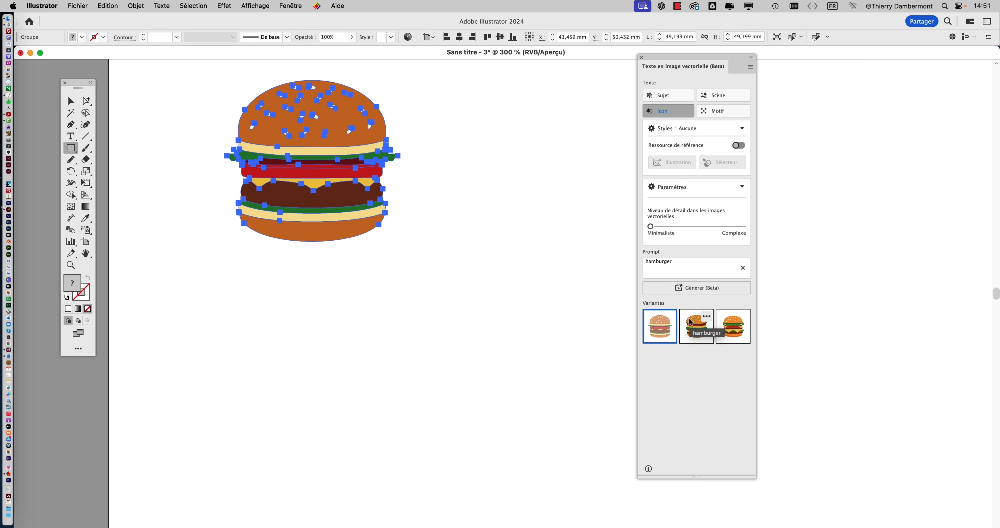
left_click(71, 101)
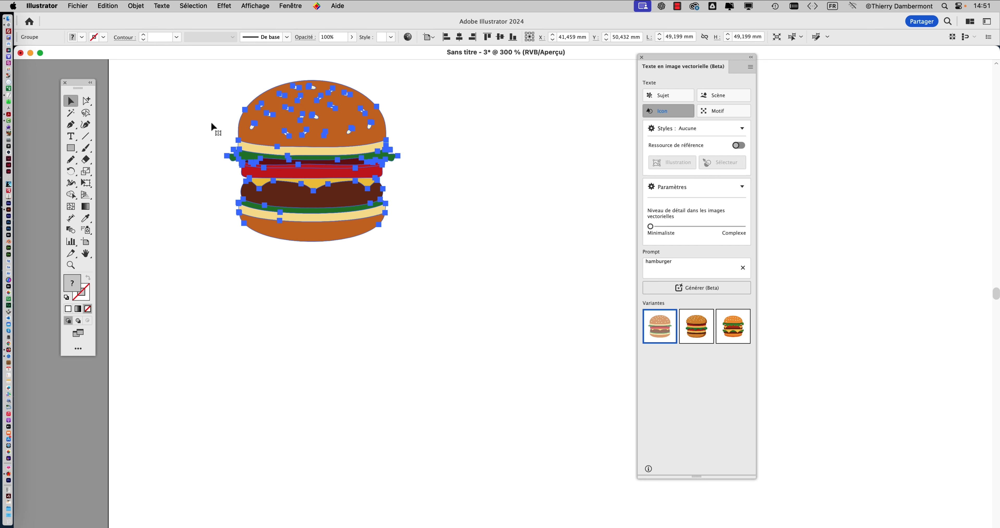
left_click(480, 123)
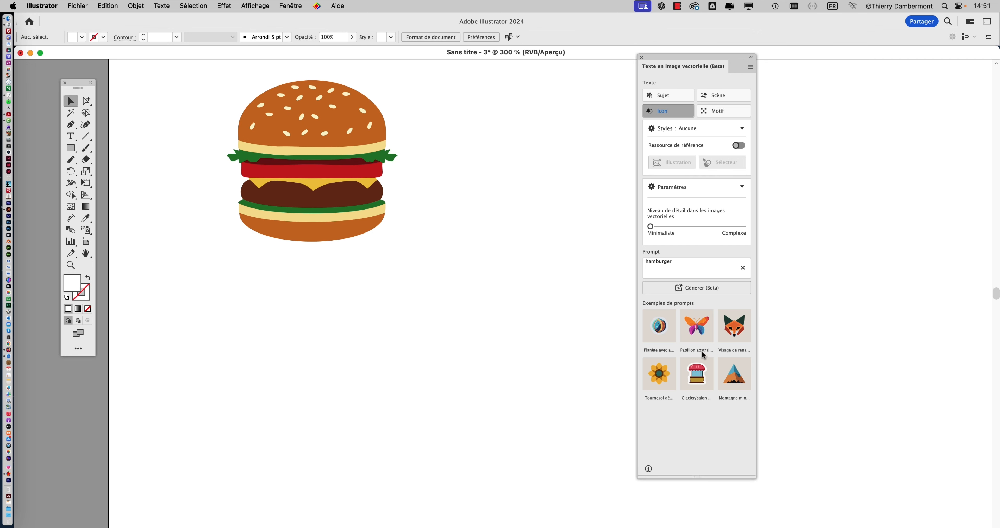
left_click(382, 162)
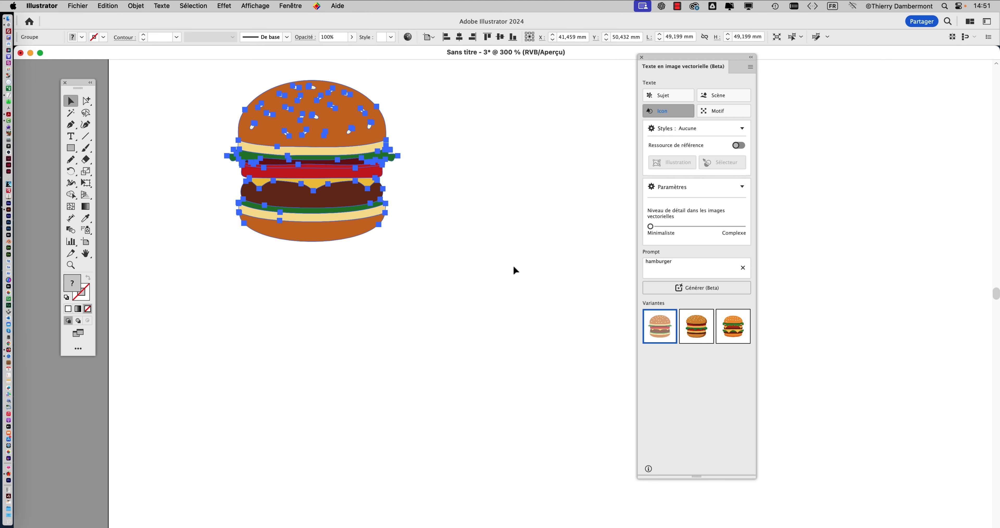
mouse_move(691, 326)
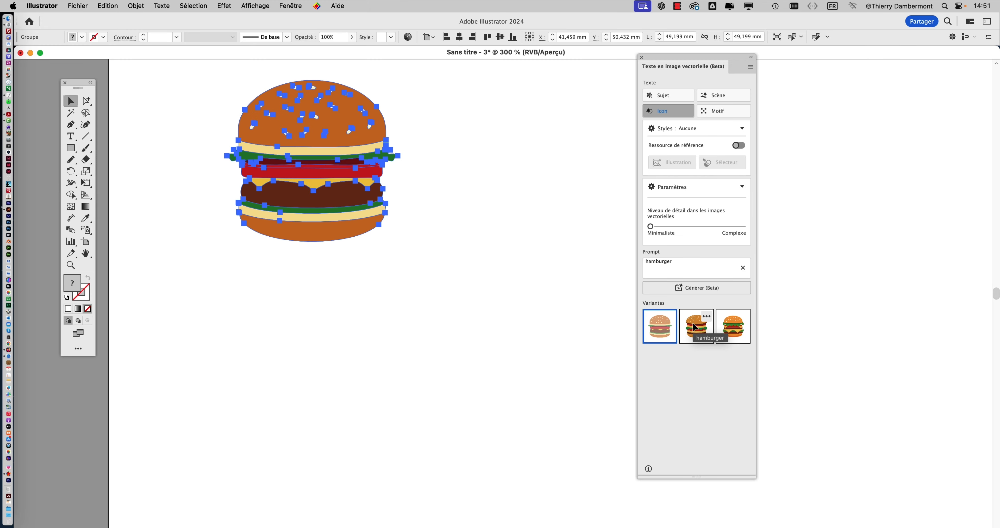
left_click_drag(694, 327, 439, 98)
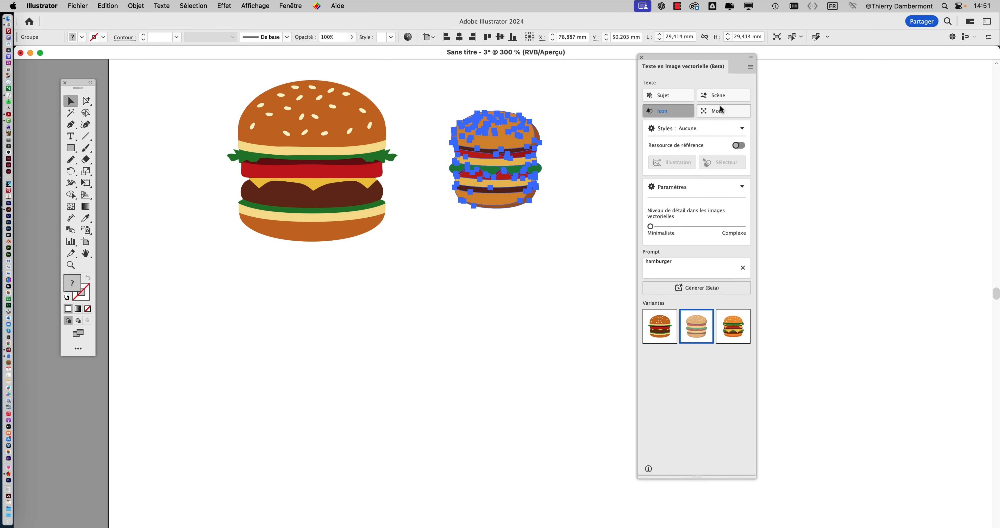
left_click_drag(681, 56, 869, 55)
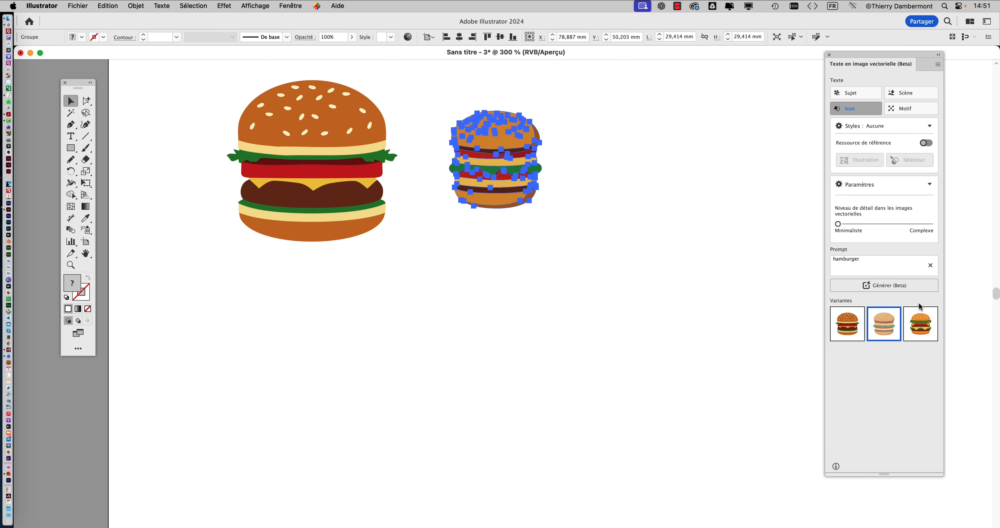
mouse_move(919, 306)
left_mouse_down()
mouse_move(920, 319)
mouse_move(568, 94)
mouse_move(706, 216)
left_mouse_up()
left_click(706, 181)
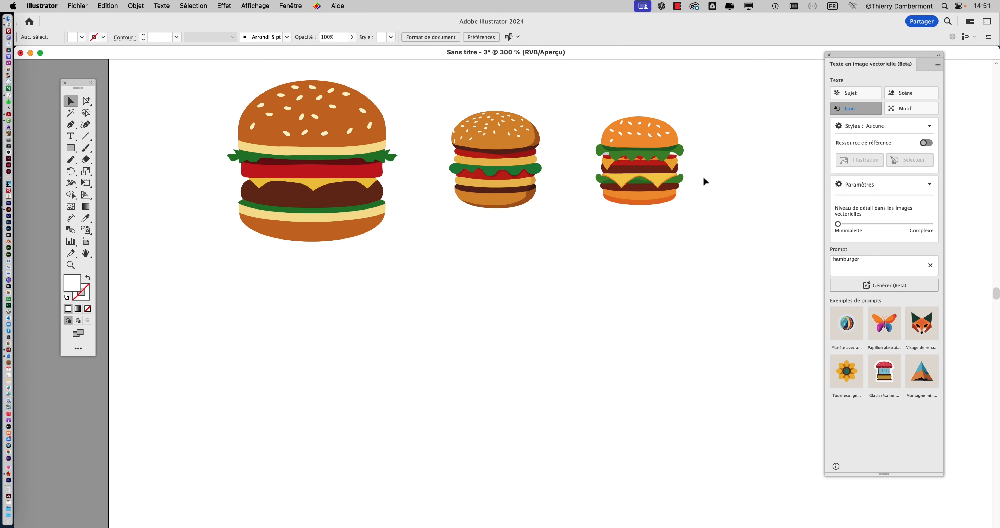
- Draw a square about 36 mm wide below the first burger and generate the hamburger icon in it at the maximum Complexe detail level
scroll(518, 189, "up", 1)
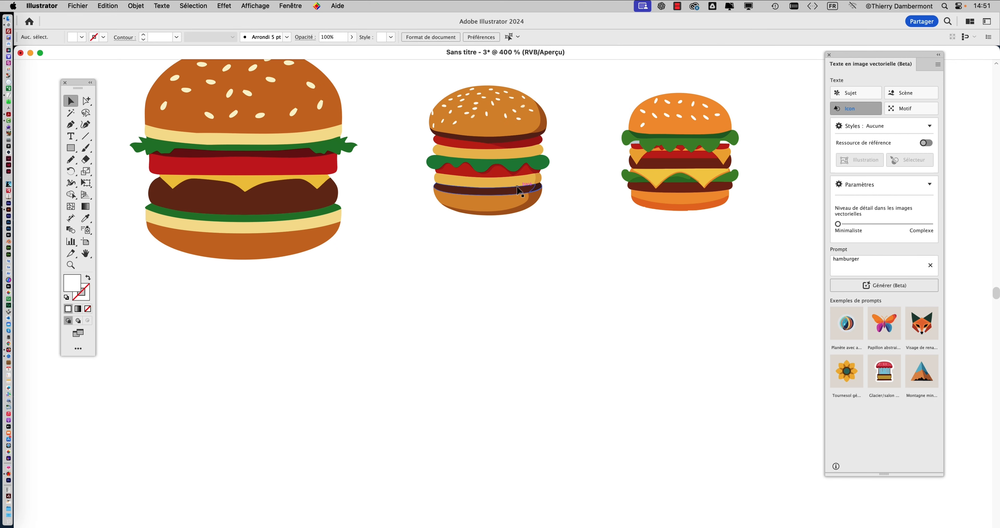
scroll(518, 190, "down", 2)
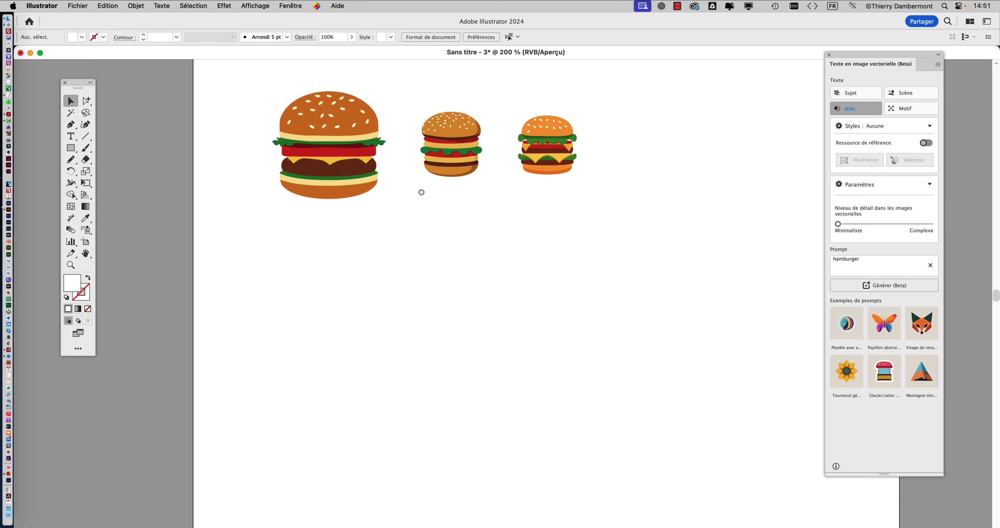
left_click(72, 148)
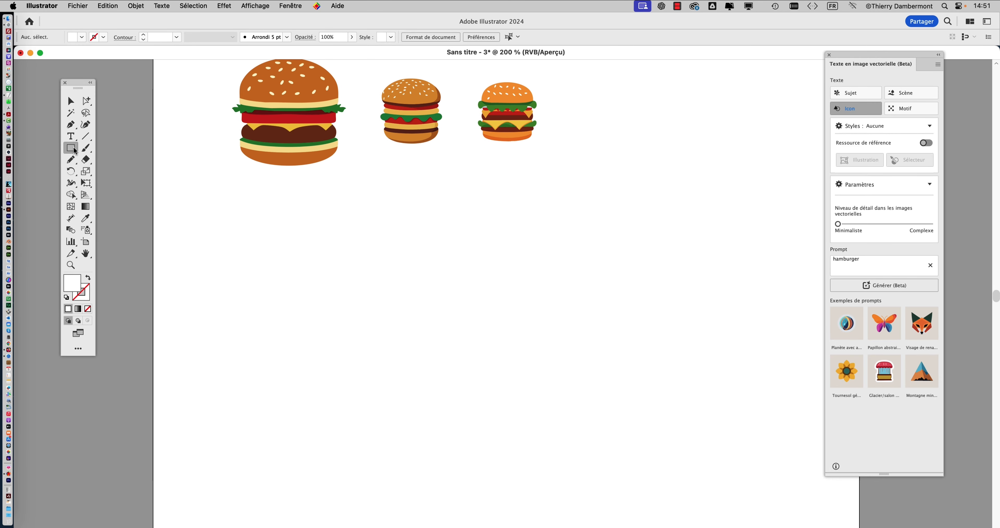
mouse_move(228, 197)
left_mouse_down()
mouse_move(326, 254)
mouse_move(346, 283)
mouse_move(346, 315)
left_mouse_up()
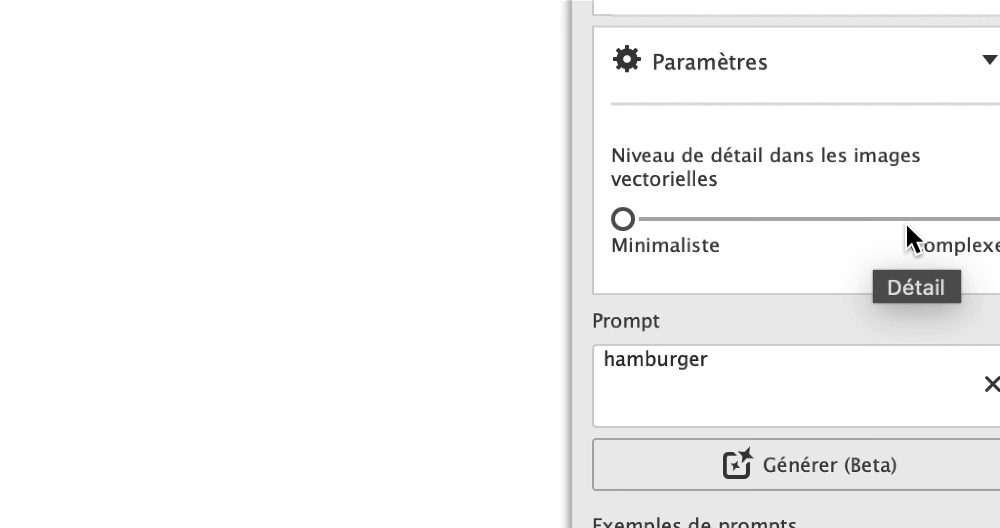
left_click_drag(909, 224, 934, 221)
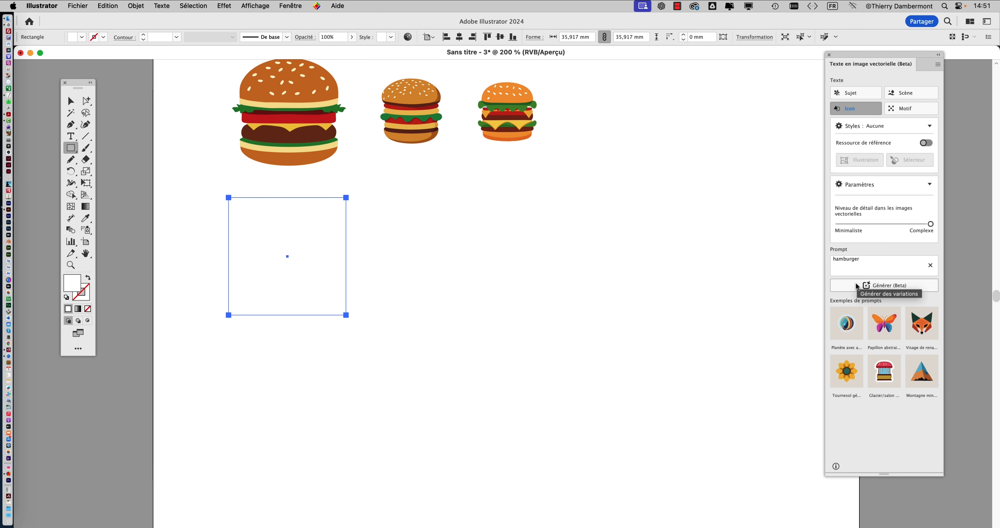
left_click(873, 326)
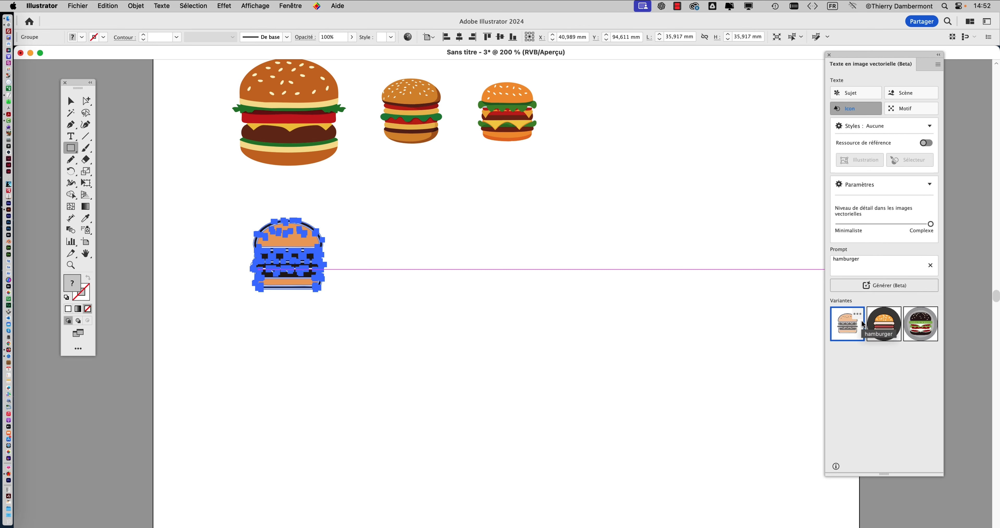
- Place the second and third complex icon variants in the second row beside the outlined burger, and clear the selection
left_click(876, 325)
left_click_drag(876, 325, 466, 291)
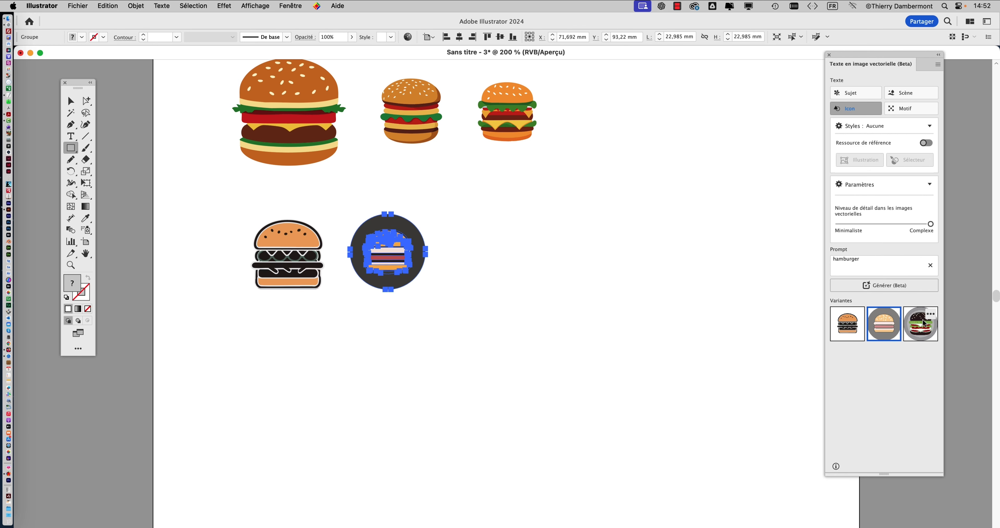
left_click_drag(926, 319, 551, 296)
left_click(408, 303, "super")
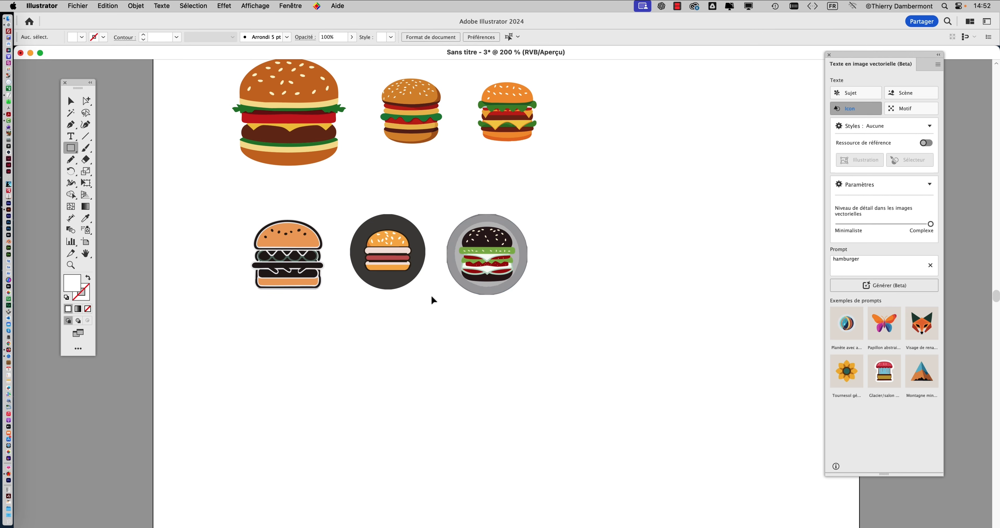
- Switch the generation type to Sujet, draw a square about 26 mm wide below the second row and generate a hamburger in it
scroll(435, 290, "up", 2)
scroll(446, 312, "left", 5)
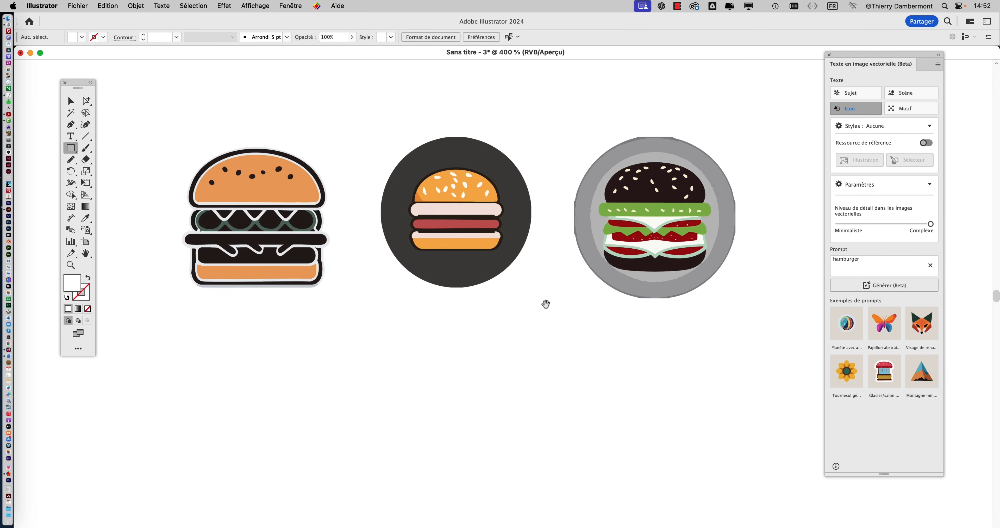
scroll(544, 308, "down", 2)
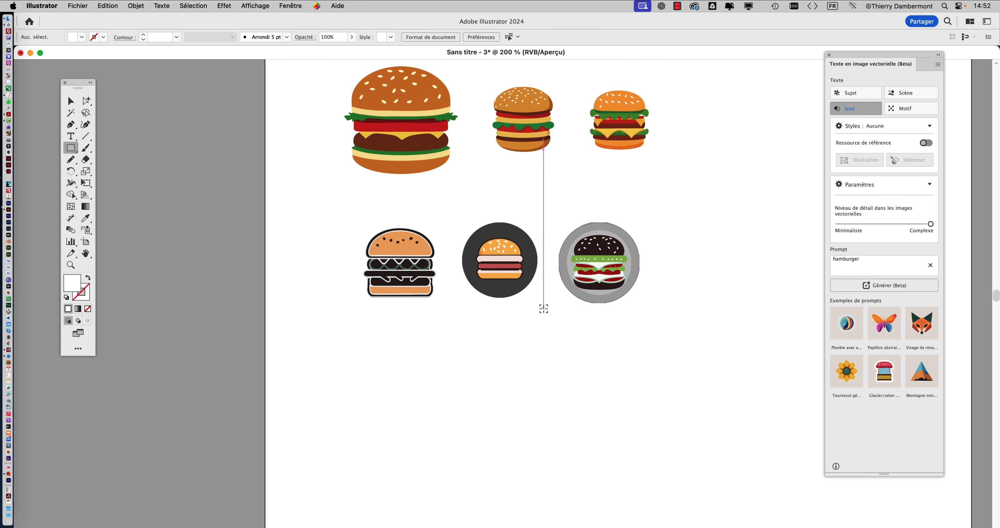
left_click_drag(511, 318, 408, 326)
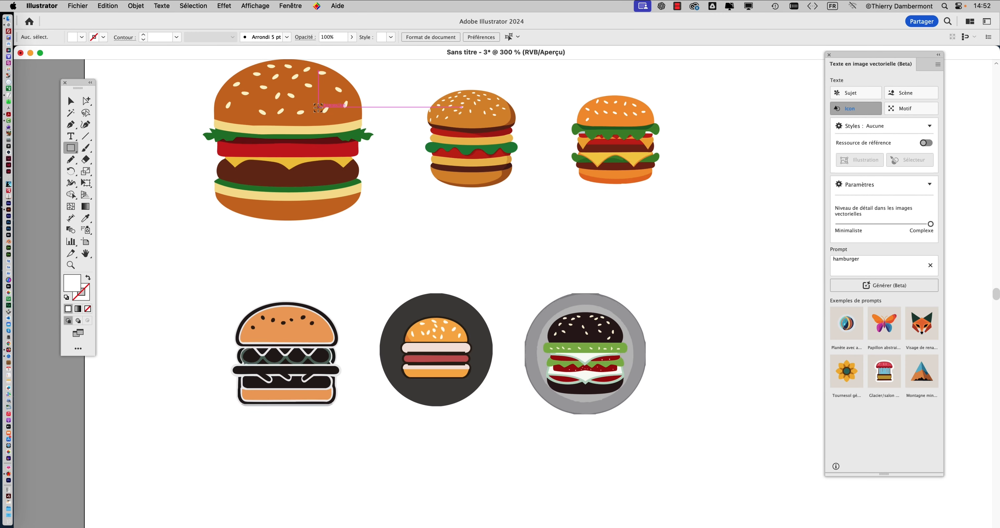
scroll(318, 107, "down", 4)
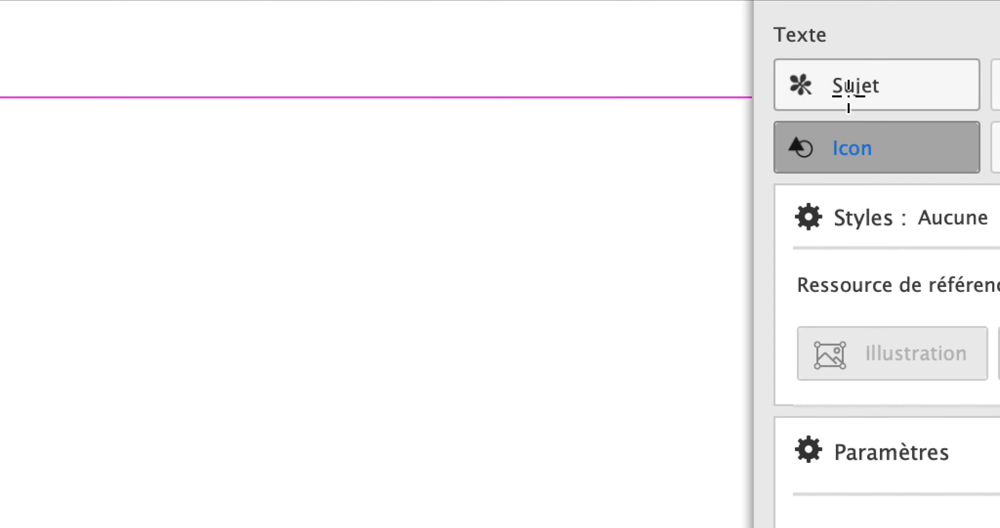
left_click(850, 95)
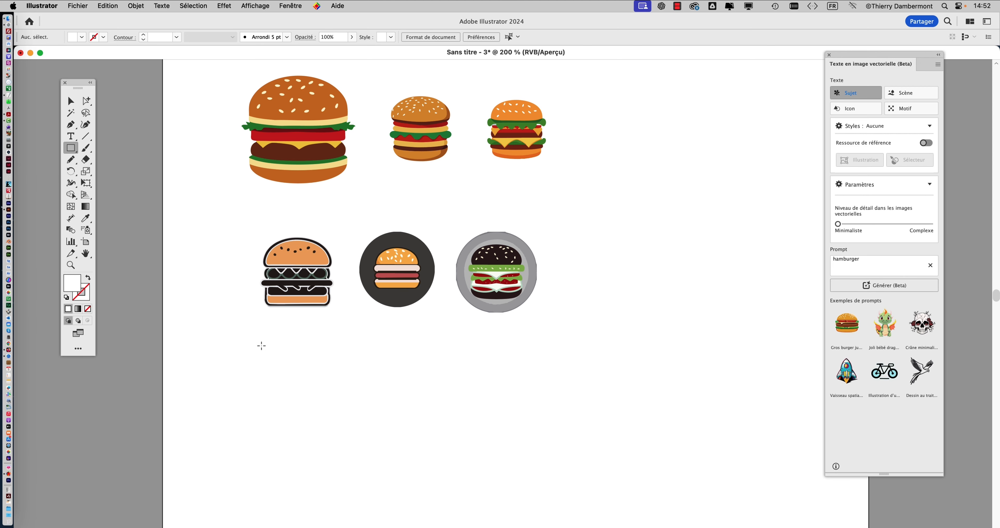
mouse_move(259, 341)
left_mouse_down()
mouse_move(352, 436)
mouse_move(345, 428)
left_mouse_up()
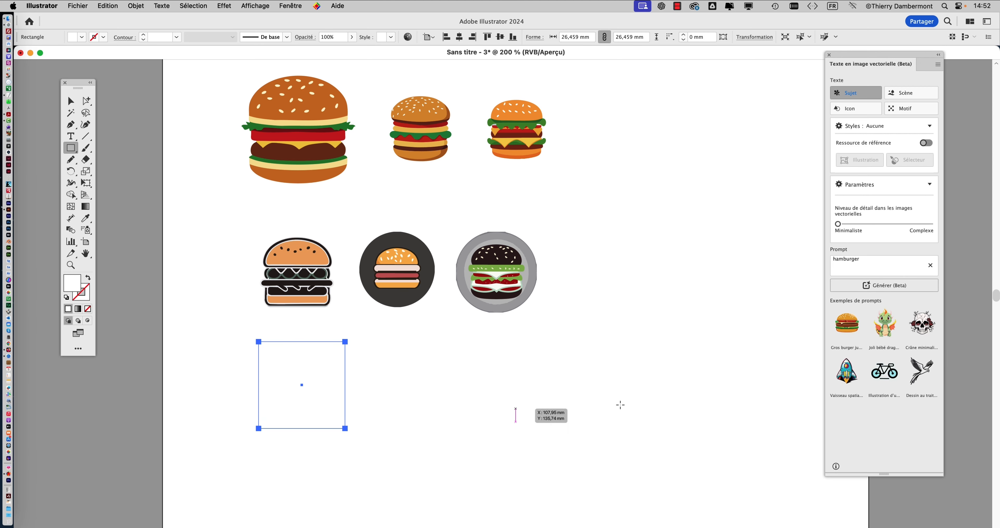
left_click(893, 286)
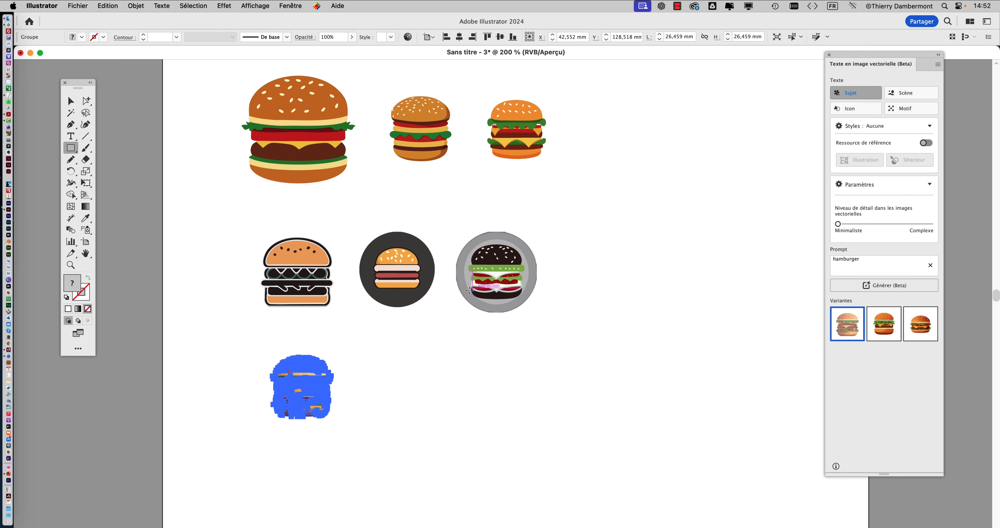
- Place the second and third Sujet hamburger variants in the third row beside the generated burger
left_click_drag(886, 321, 423, 413)
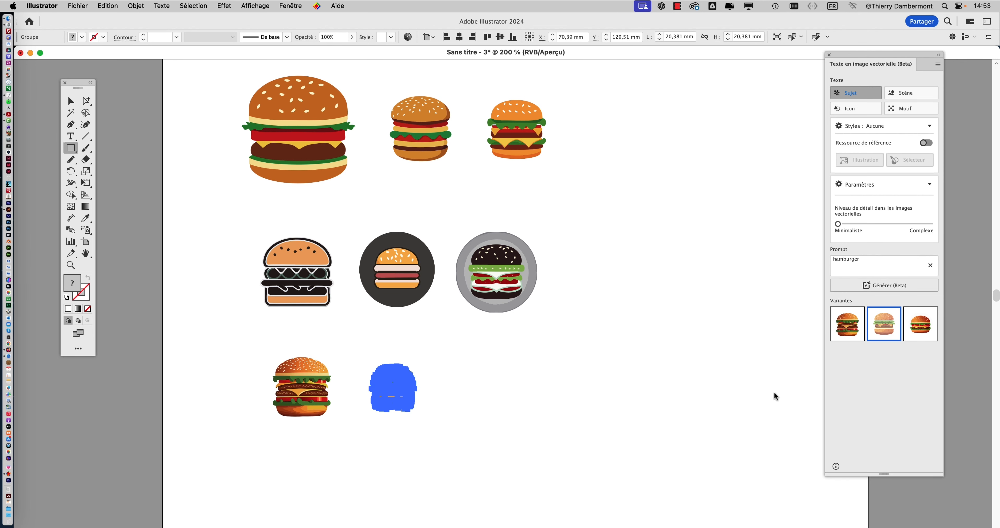
left_click_drag(913, 332, 529, 422)
scroll(295, 420, "up", 3)
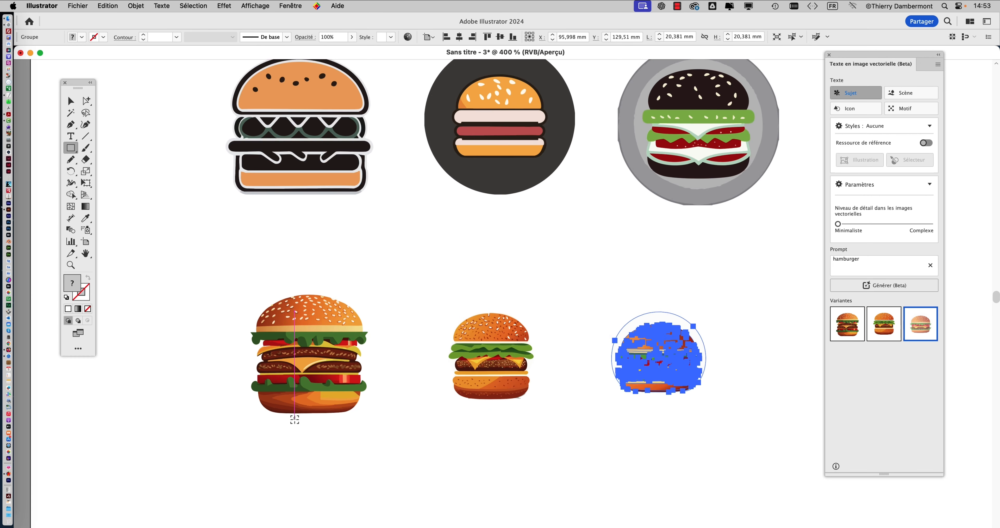
- Clear the selection and examine the three Sujet hamburgers up close, then against the icon rows above
left_click(427, 439, "super")
left_click_drag(467, 426, 279, 386)
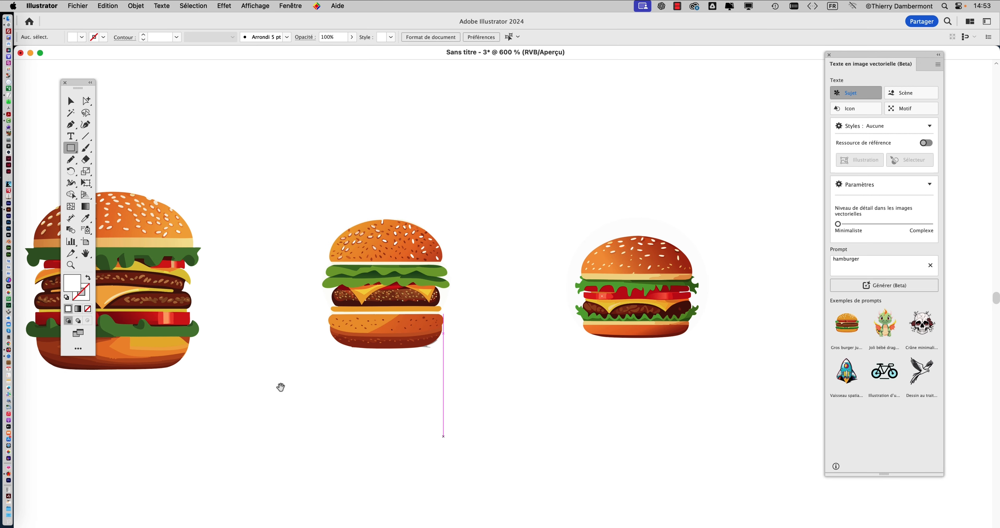
left_click_drag(342, 404, 423, 389)
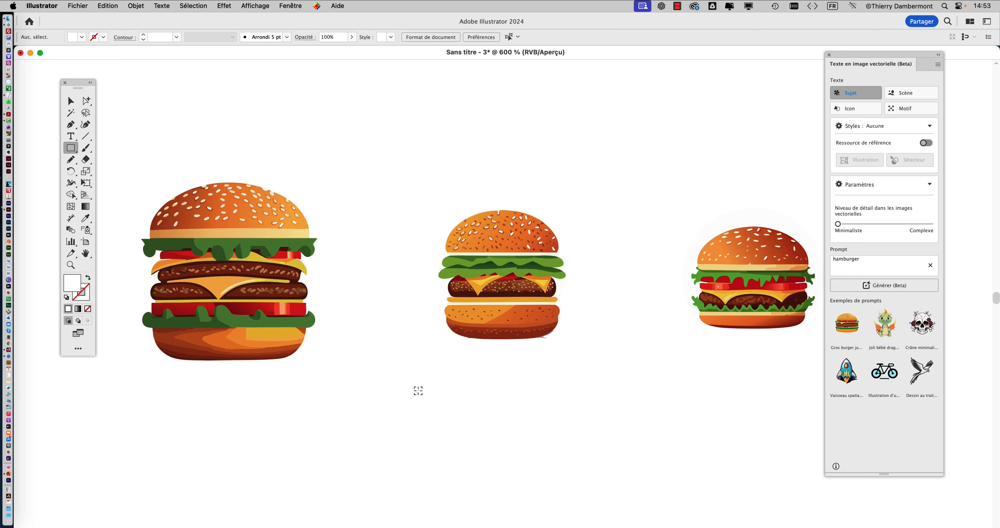
scroll(422, 390, "down", 2)
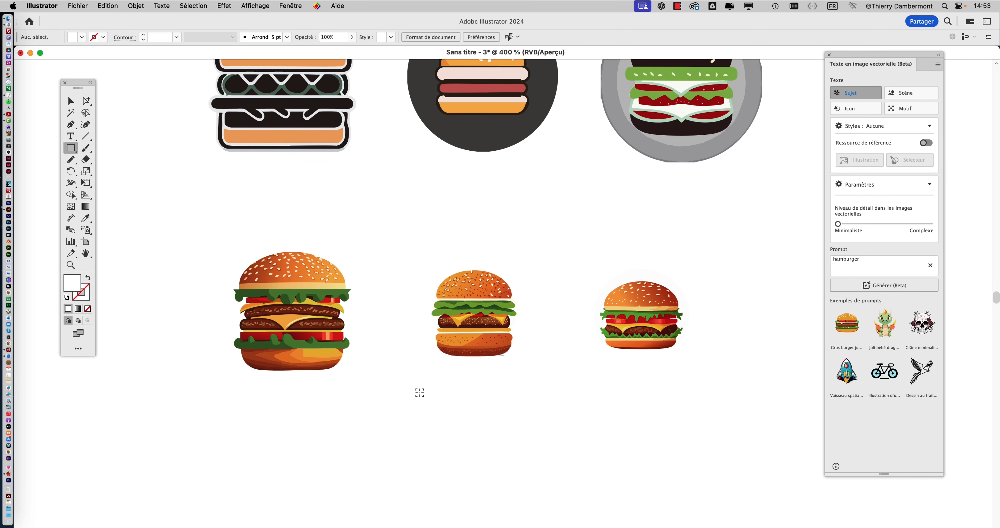
scroll(492, 385, "down", 1)
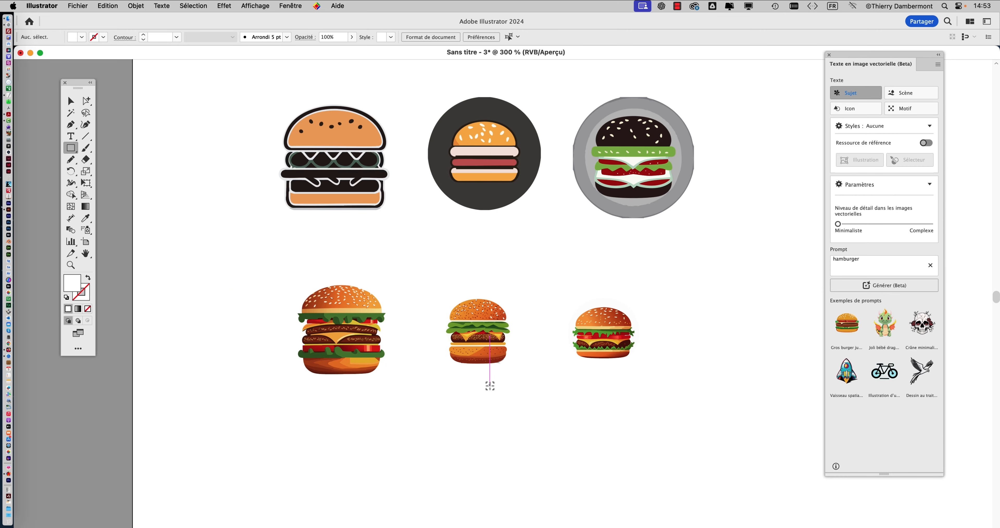
scroll(463, 287, "down", 1)
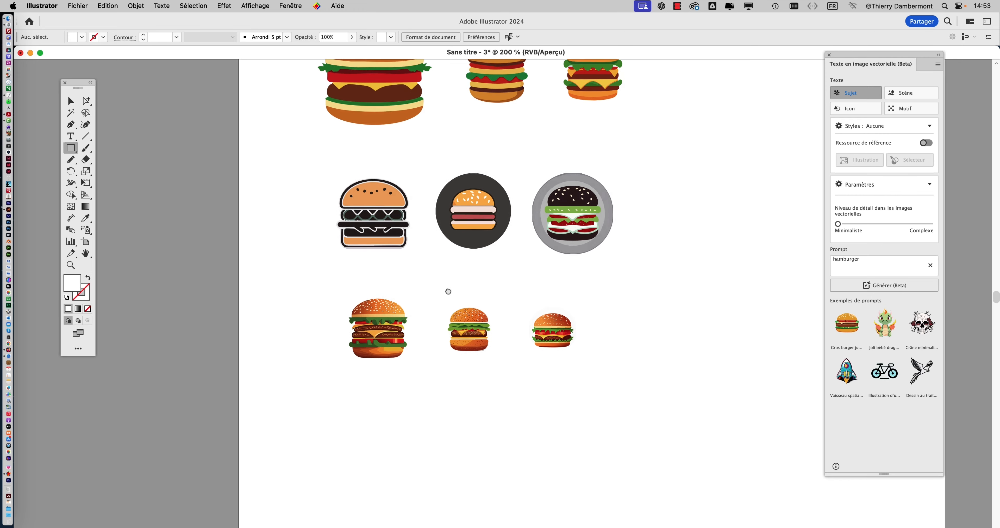
left_click_drag(449, 290, 431, 346)
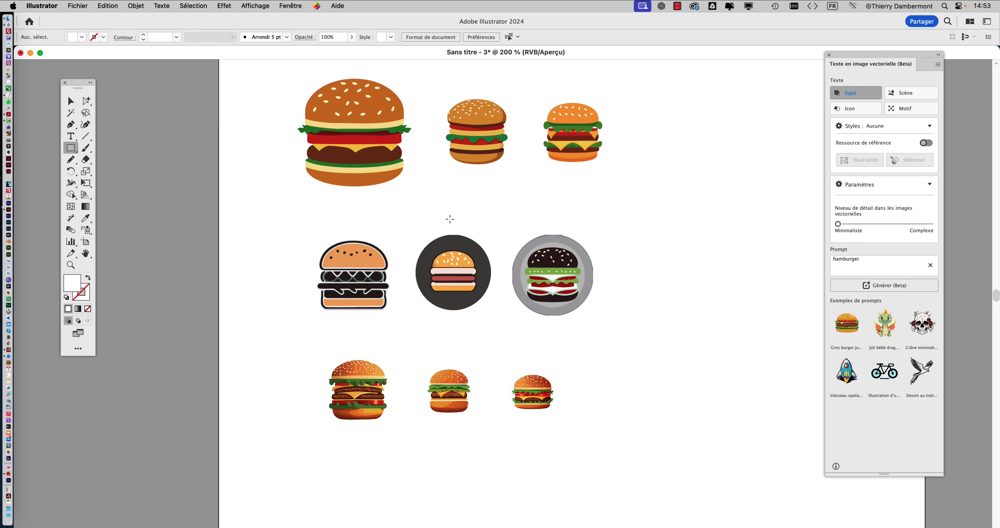
- Compare the level of detail of the first hamburger in each of the three rows, inspecting the paths of the large simple burger
left_click(71, 99)
left_click_drag(340, 148, 370, 188)
scroll(372, 187, "up", 2)
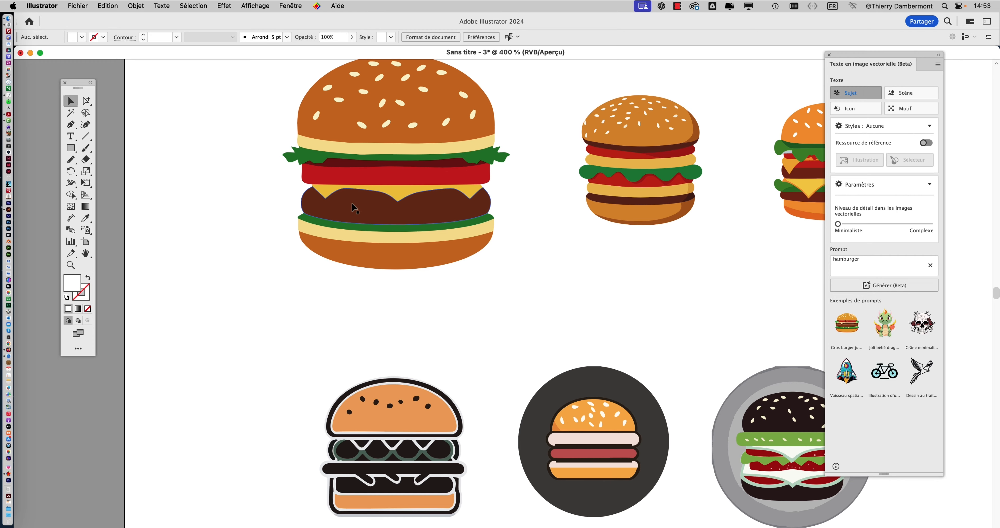
scroll(354, 205, "down", 1)
scroll(396, 288, "down", 2)
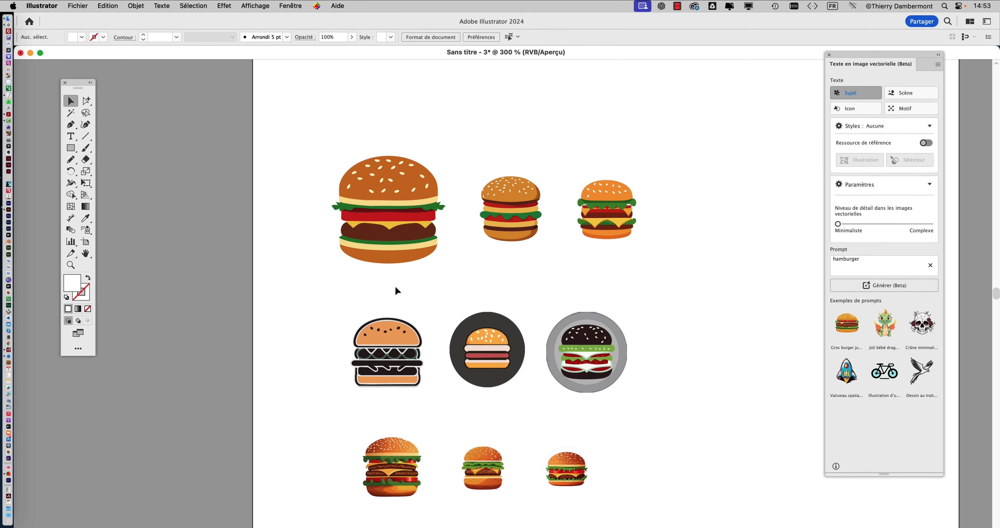
scroll(393, 397, "up", 3)
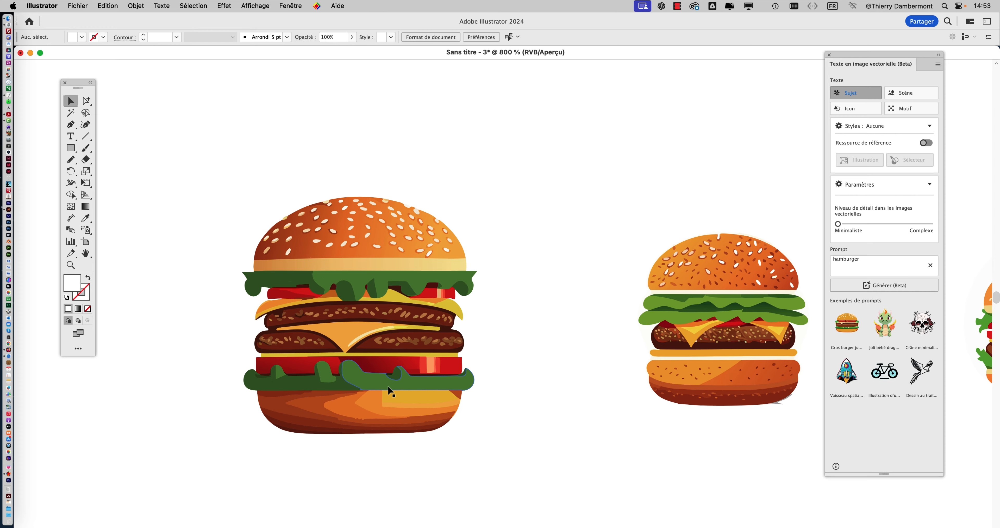
scroll(391, 393, "down", 1)
scroll(390, 390, "down", 1)
left_click_drag(402, 272, 400, 426)
left_click_drag(394, 301, 393, 410)
left_click_drag(388, 321, 386, 388)
left_click_drag(230, 109, 451, 322)
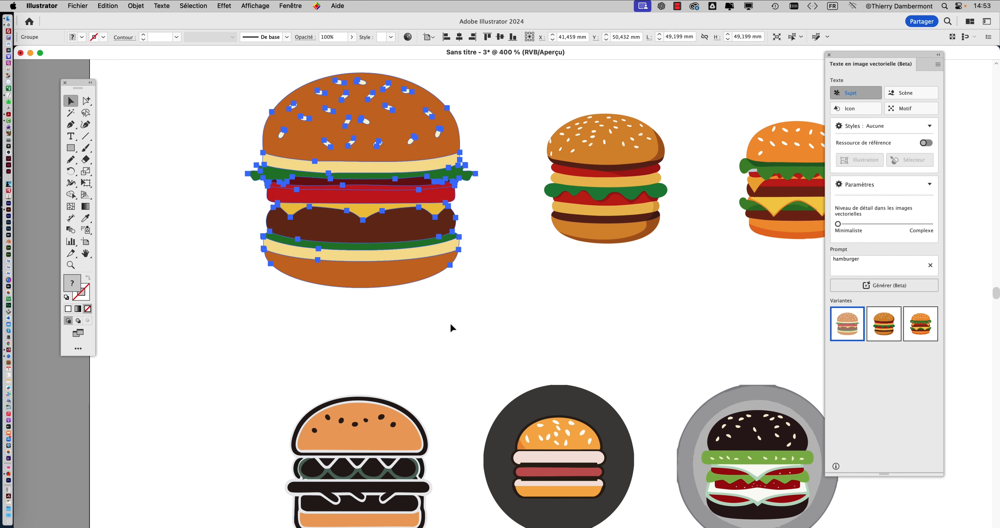
left_click(545, 297)
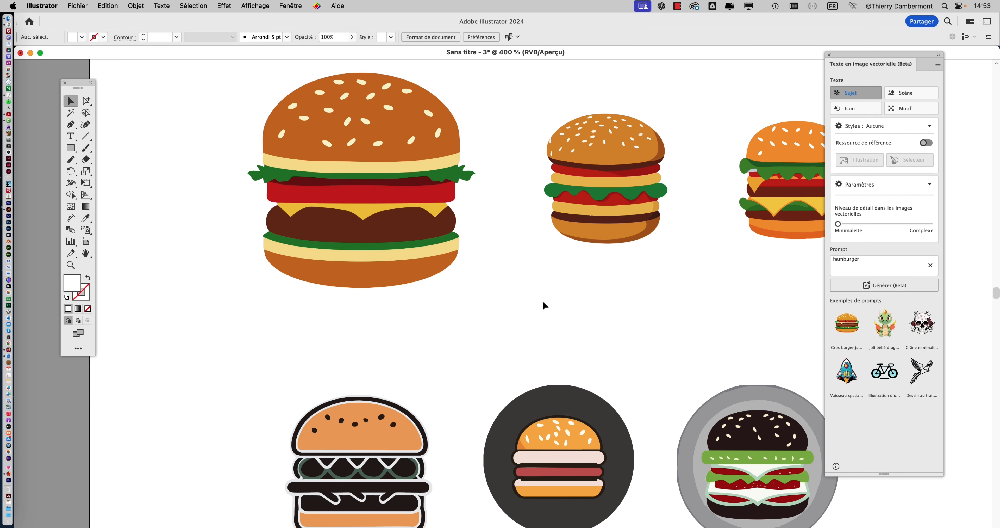
scroll(543, 302, "down", 1)
- Save the document as hamburgers.ai in the 03 ILLUSTRATOR MERCREDI folder, in PDF-compatible Illustrator 2020 format
left_click(78, 6)
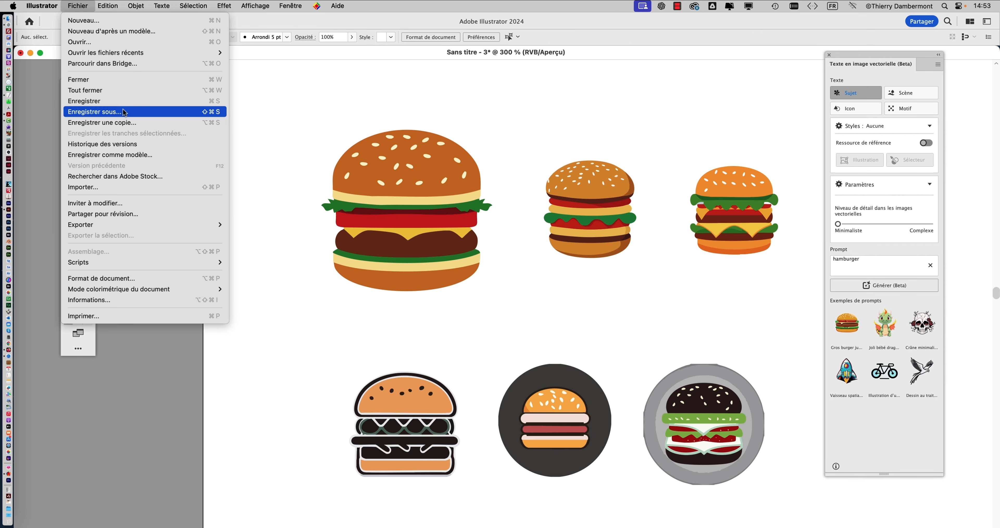
left_click(205, 112)
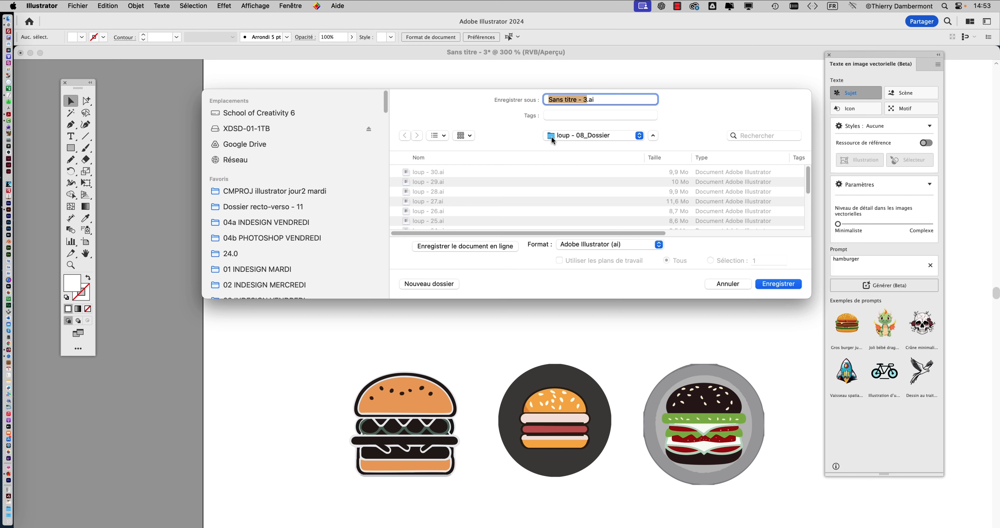
left_click(570, 133)
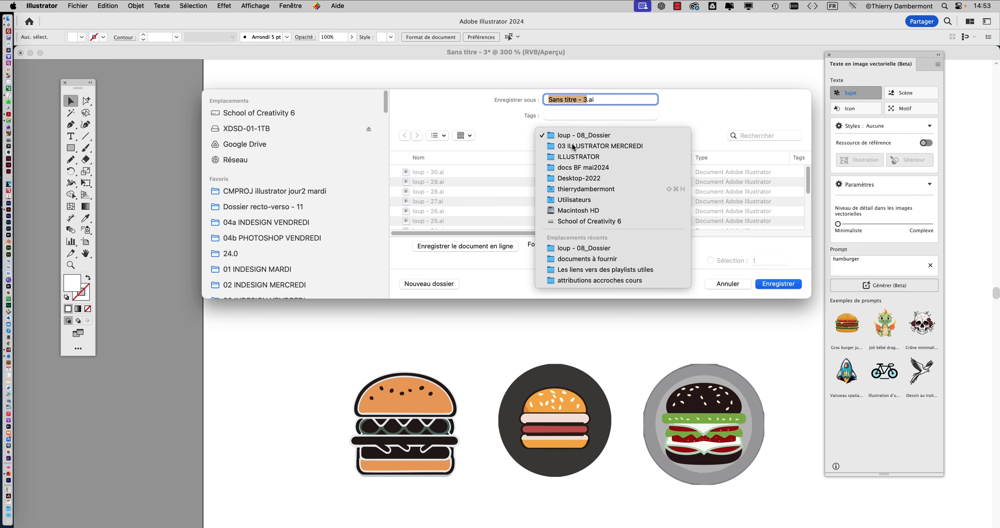
left_click(575, 147)
type("hamburgers")
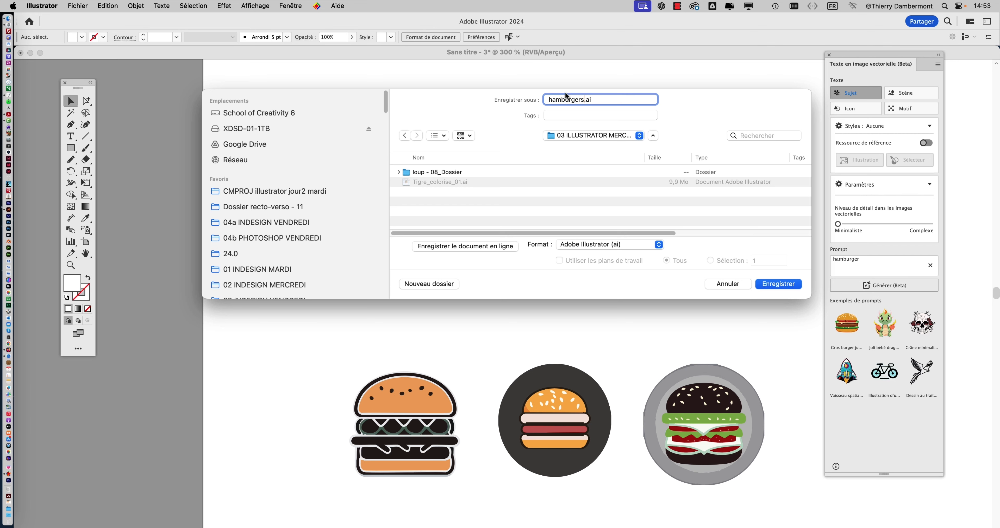
left_click(766, 283)
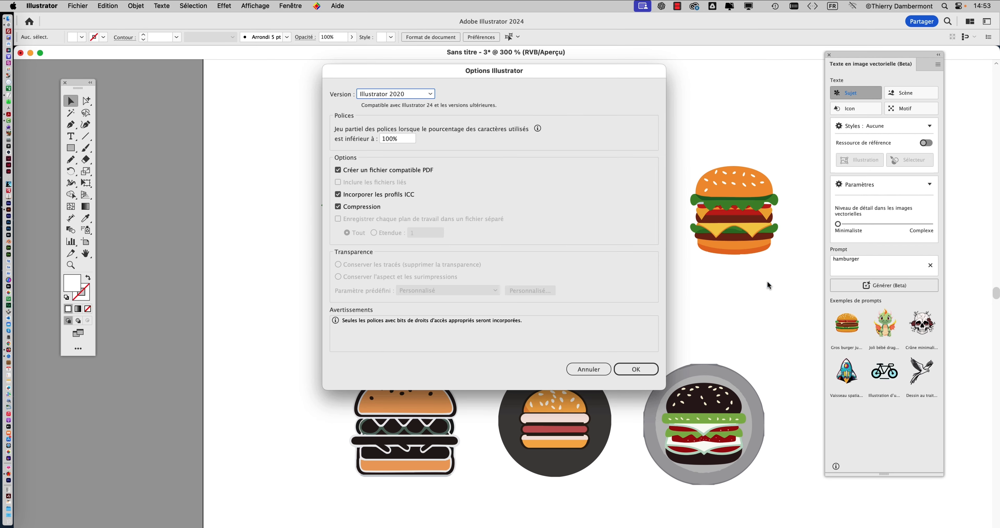
left_click(636, 369)
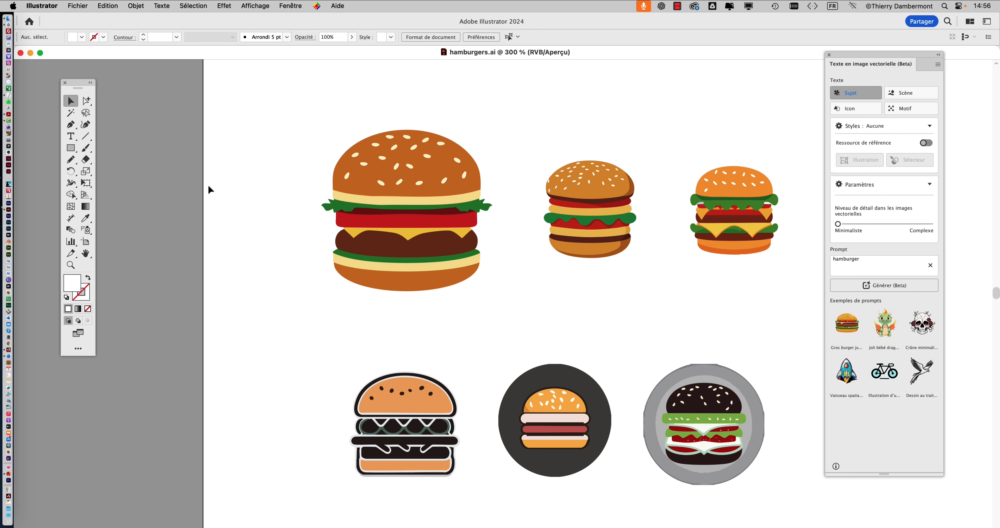
- Move the large simple burger of the first row up near the artboard's top-left corner, to about X 33 mm, Y 29 mm
scroll(424, 294, "down", 1)
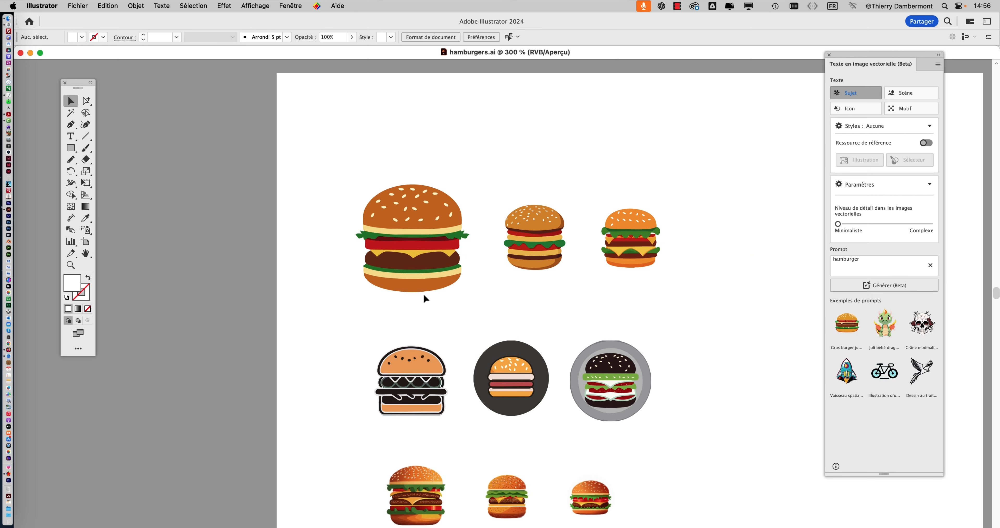
scroll(423, 294, "down", 1)
left_click_drag(397, 311, 320, 264)
left_click_drag(287, 139, 379, 258)
left_click_drag(349, 218, 345, 138)
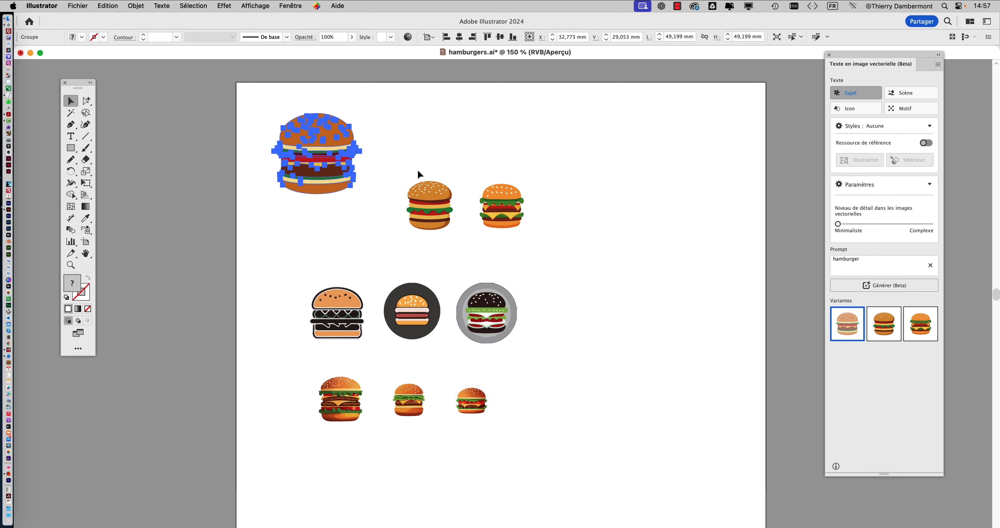
- Move the two smaller burgers of the first row up beside the large one, the third to about X 110 mm, Y 28 mm
left_click(413, 170)
left_click_drag(412, 170, 437, 245)
left_click_drag(443, 190, 436, 135)
left_click(506, 212)
left_click_drag(506, 212, 516, 157)
- Display the document's layers (Calques) and set a custom row size of 80 pixels for larger thumbnails
left_click(289, 5)
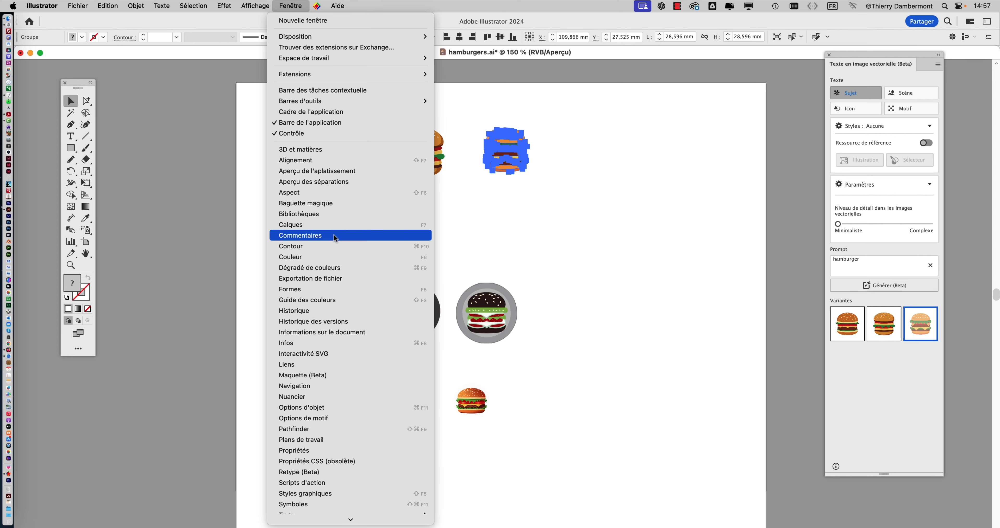
left_click(333, 225)
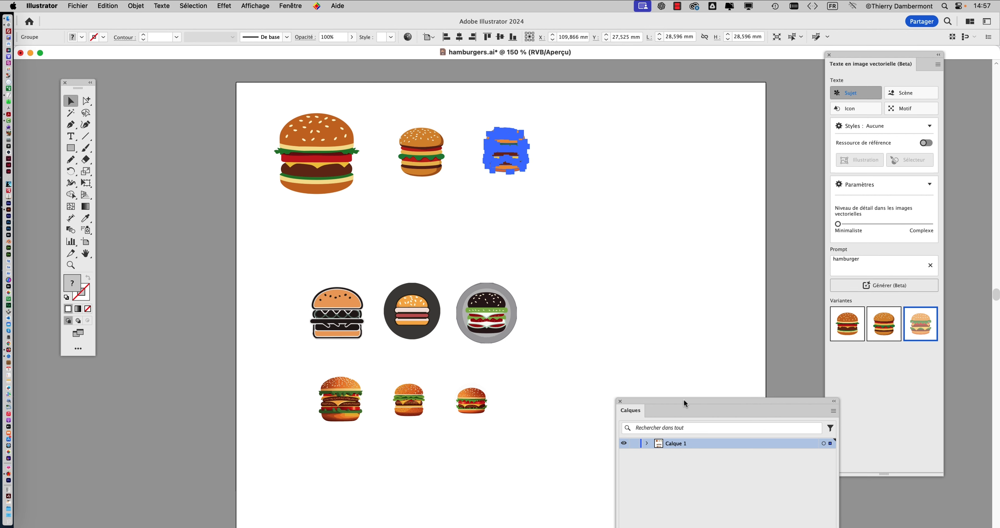
left_click_drag(684, 403, 643, 71)
left_click(791, 79)
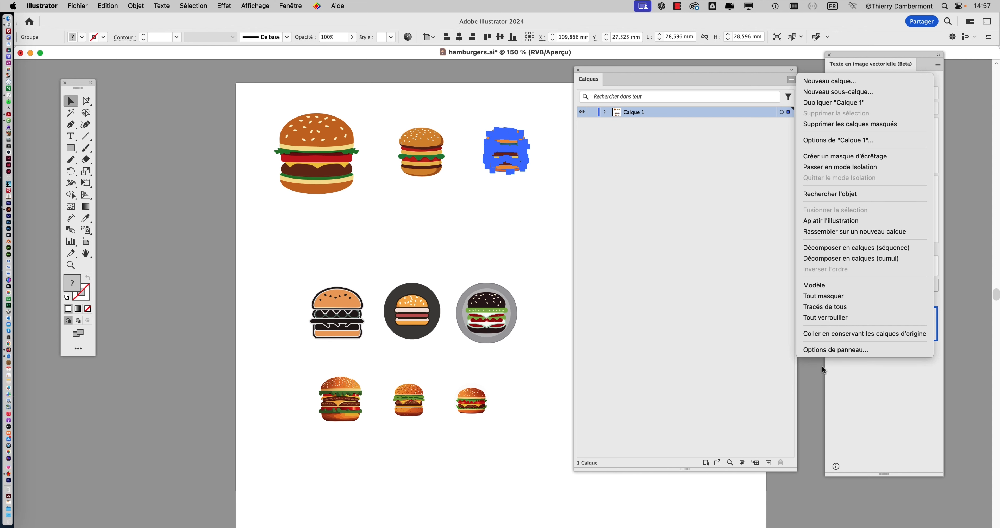
left_click(827, 349)
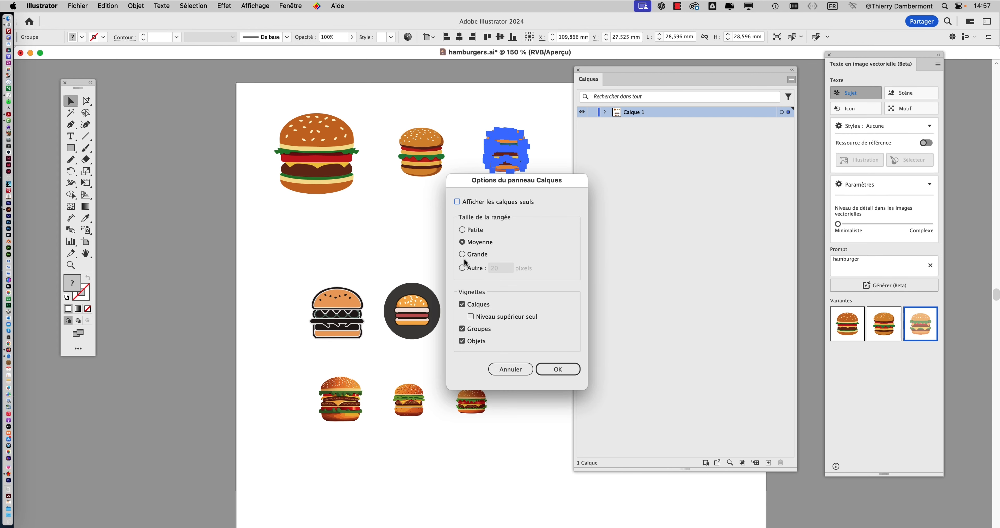
left_click(463, 267)
type("80")
key("Return")
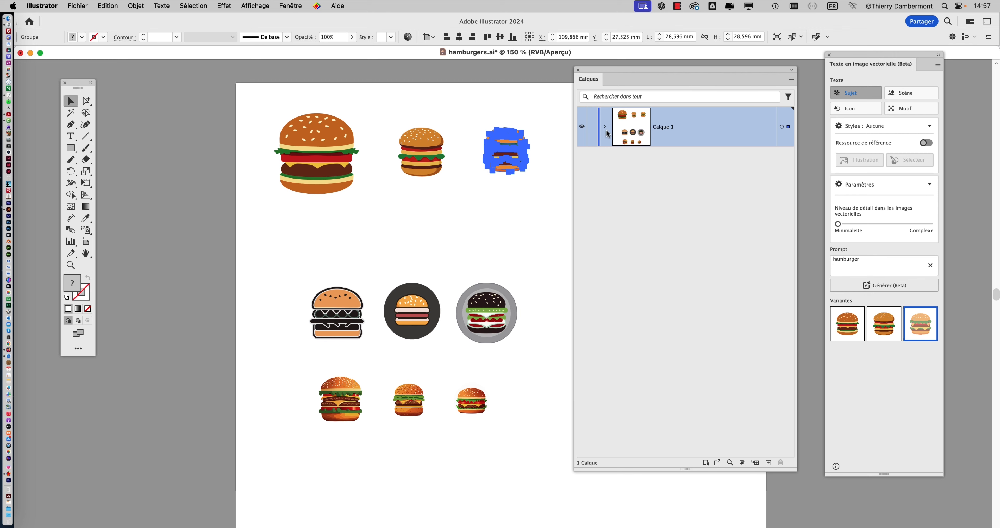
- Expand Calque 1 and inspect the contents of its topmost hamburger group, including the Background element, then collapse that group
left_click(605, 127)
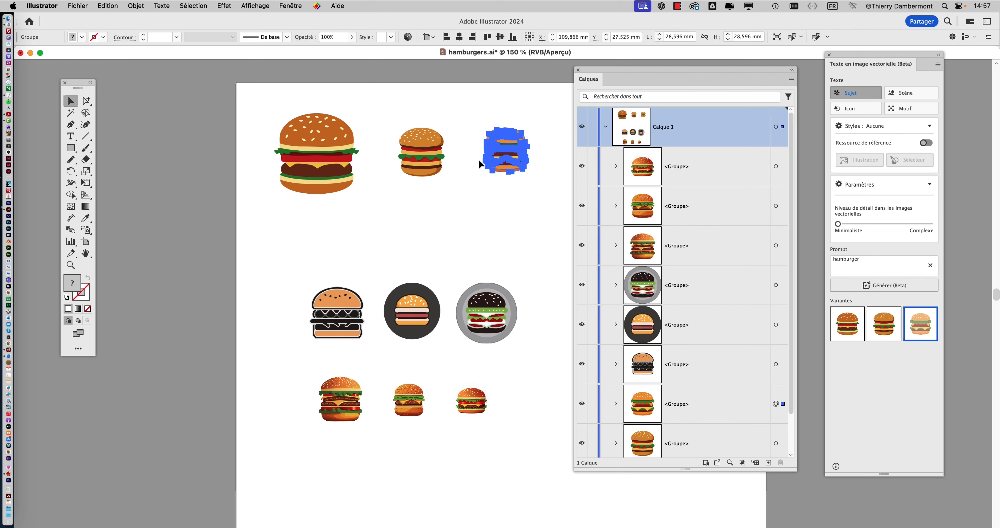
left_click(665, 177)
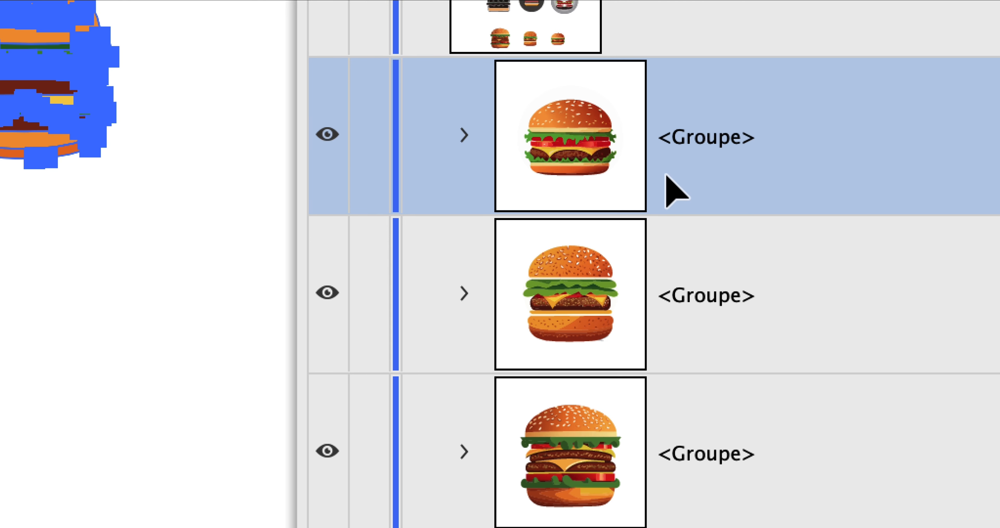
left_click(688, 289)
left_click(701, 154)
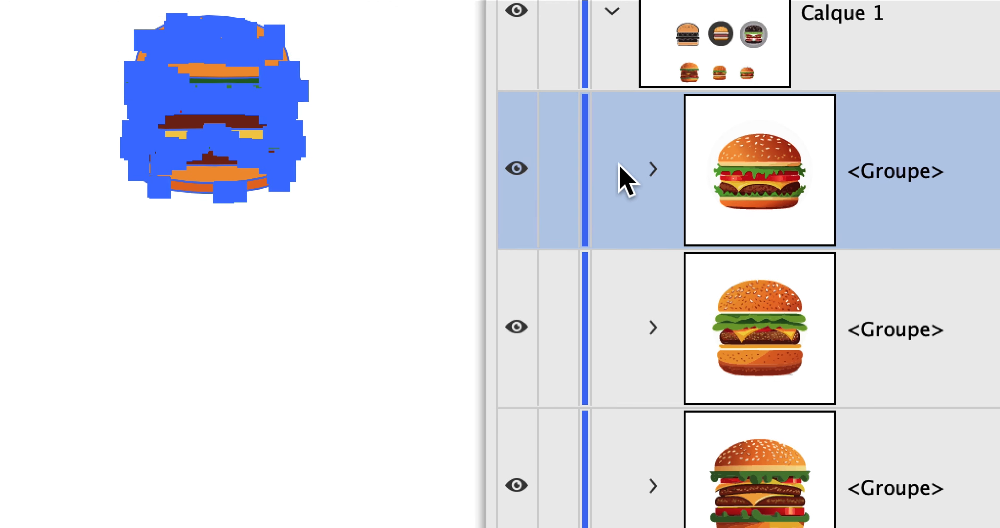
left_click(654, 170)
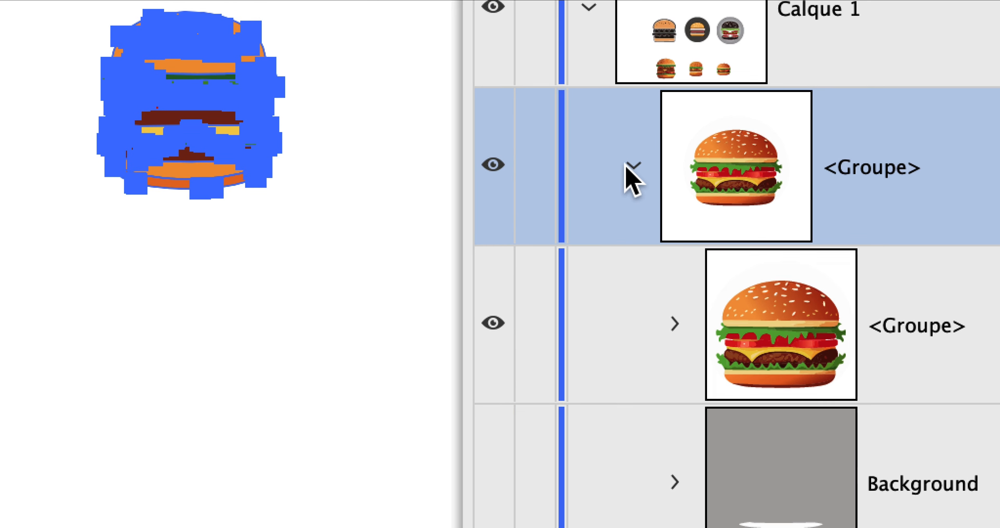
left_click(569, 12)
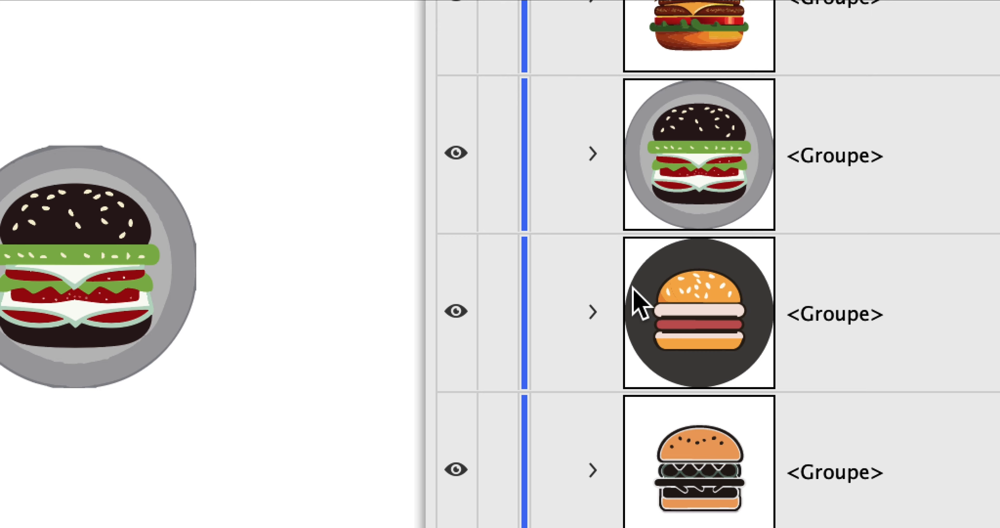
- Inspect the nested groups and paths of the first row's third burger, collapse its group, close the layer list and clear the selection
scroll(634, 290, "down", 3)
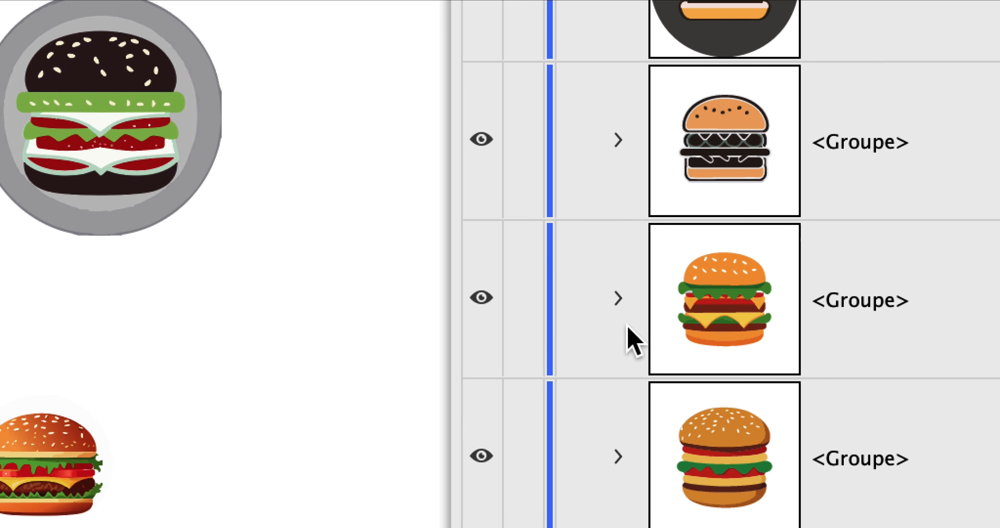
left_click(620, 298)
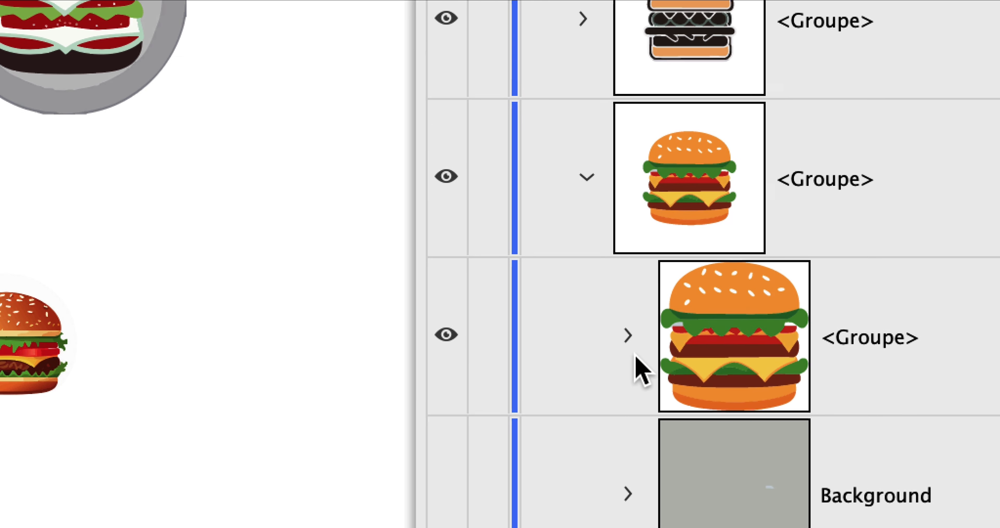
left_click(628, 334)
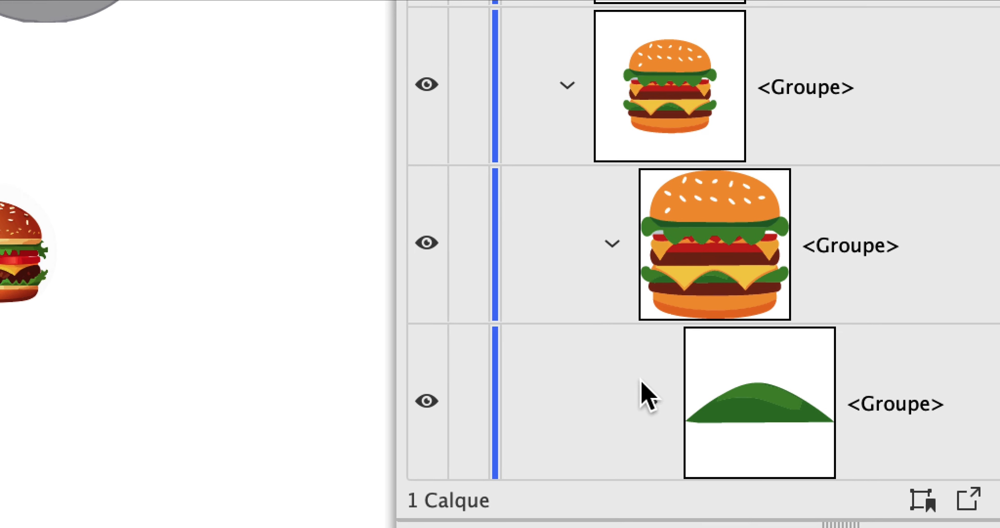
scroll(645, 394, "down", 5)
scroll(642, 384, "down", 4)
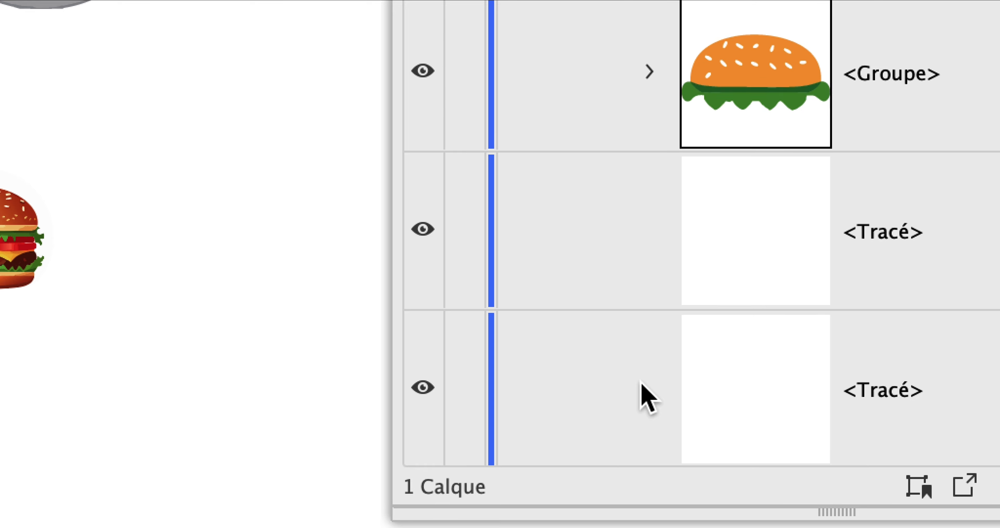
scroll(641, 385, "up", 2)
scroll(640, 396, "up", 3)
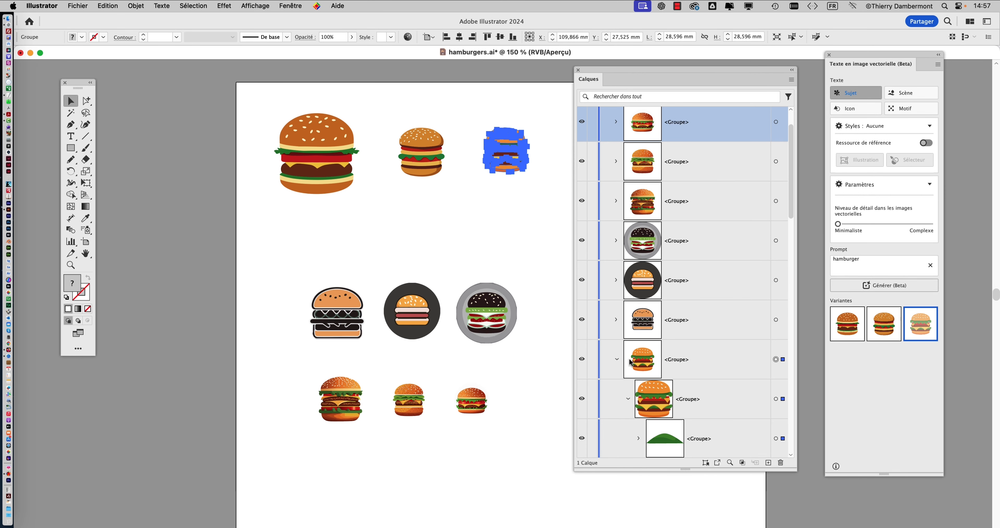
left_click(617, 359)
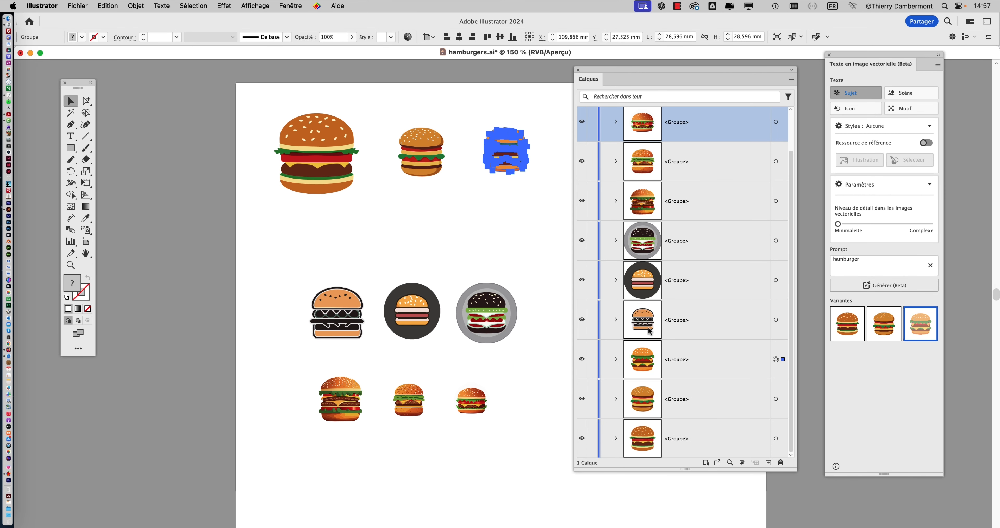
left_click(578, 70)
left_click(600, 189)
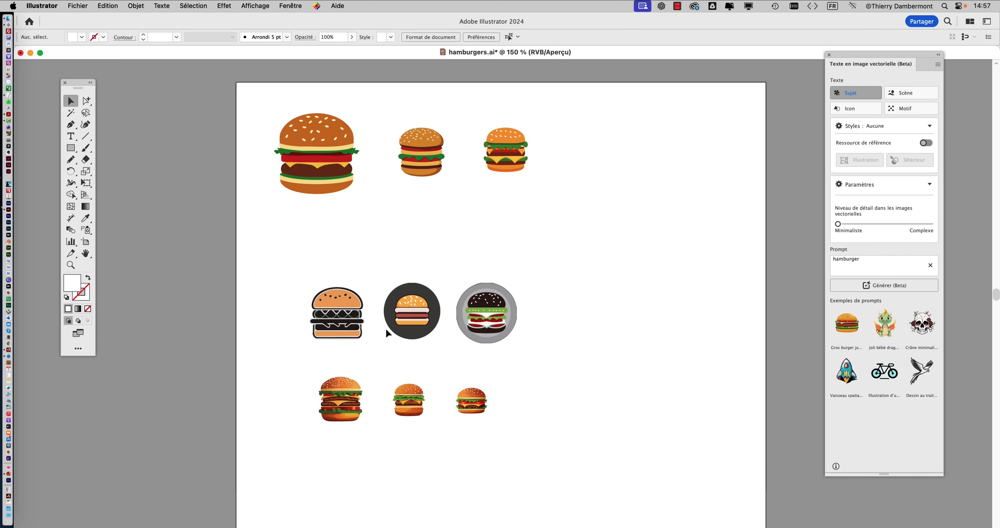
- Compare the three burger rows up close, from the outlined and circular icons to the detailed burgers below and the flat ones above
scroll(385, 327, "up", 3)
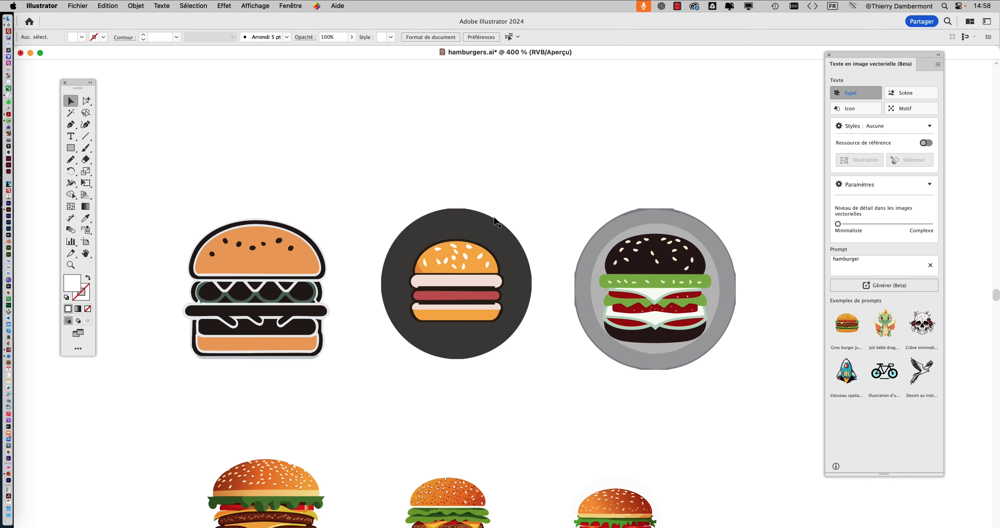
scroll(435, 281, "down", 2)
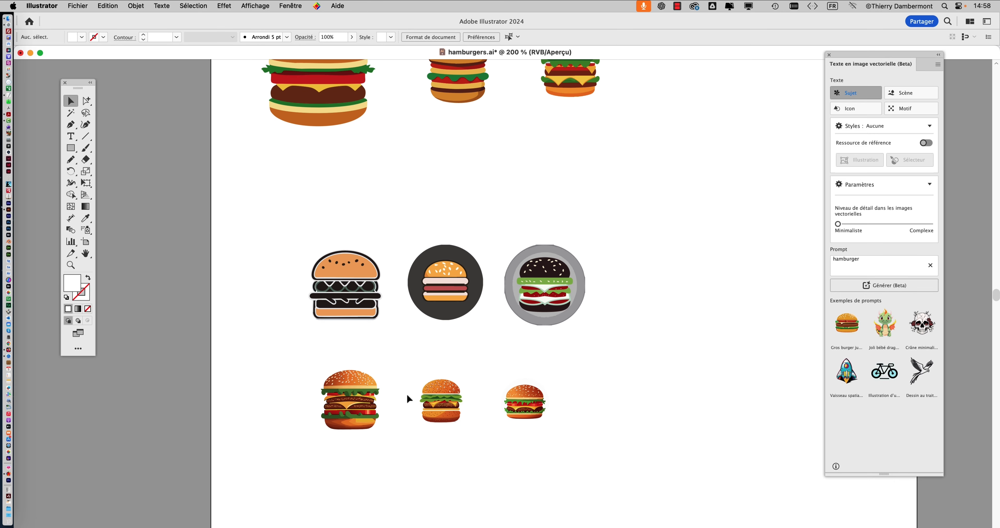
scroll(364, 424, "up", 5)
scroll(410, 370, "down", 5)
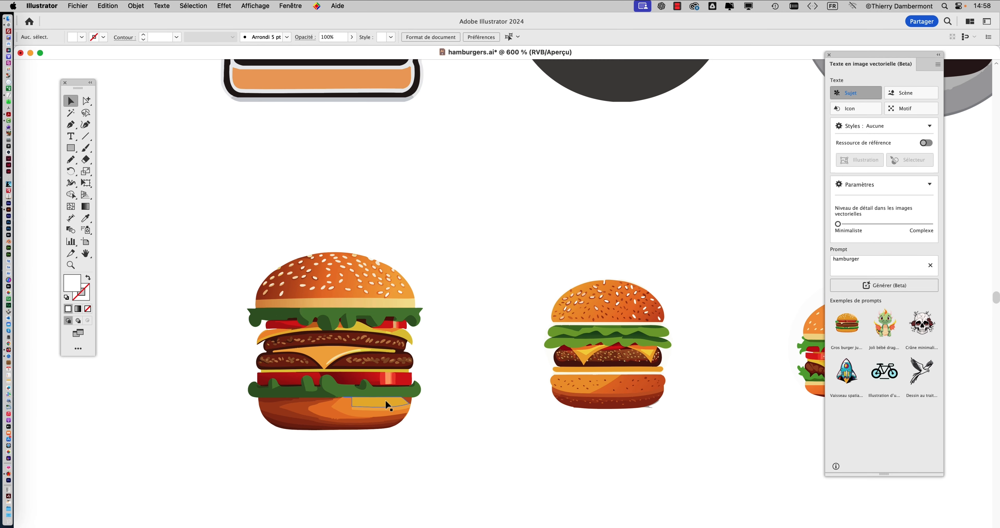
scroll(393, 324, "up", 4)
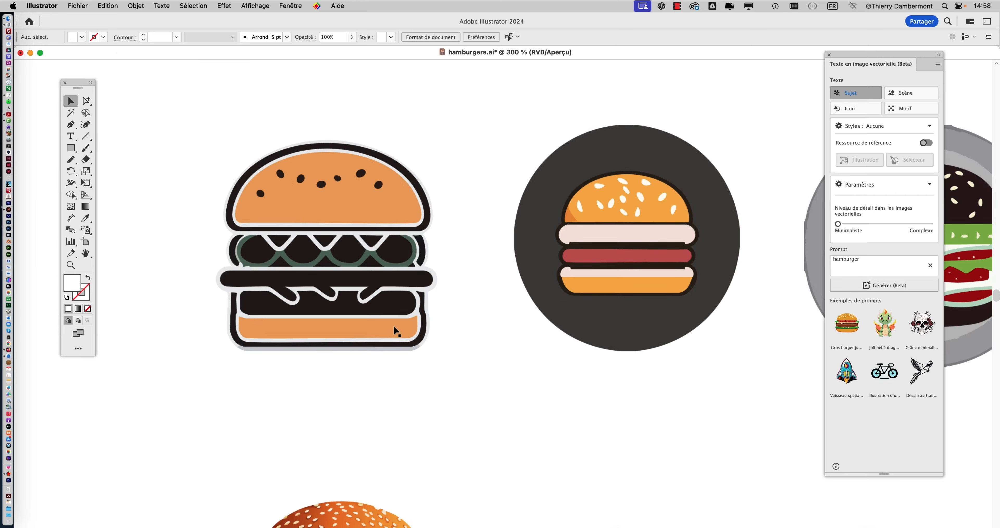
scroll(458, 337, "down", 2)
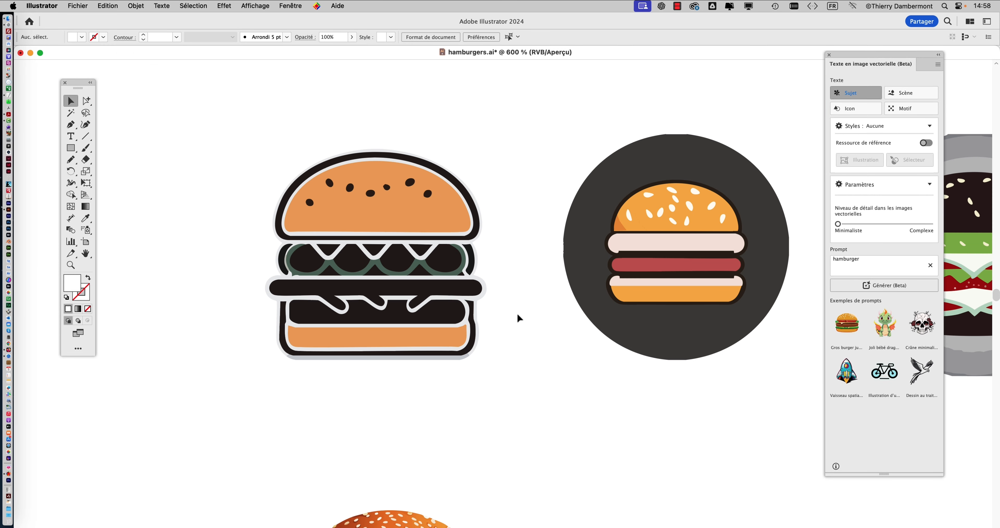
scroll(518, 317, "down", 2)
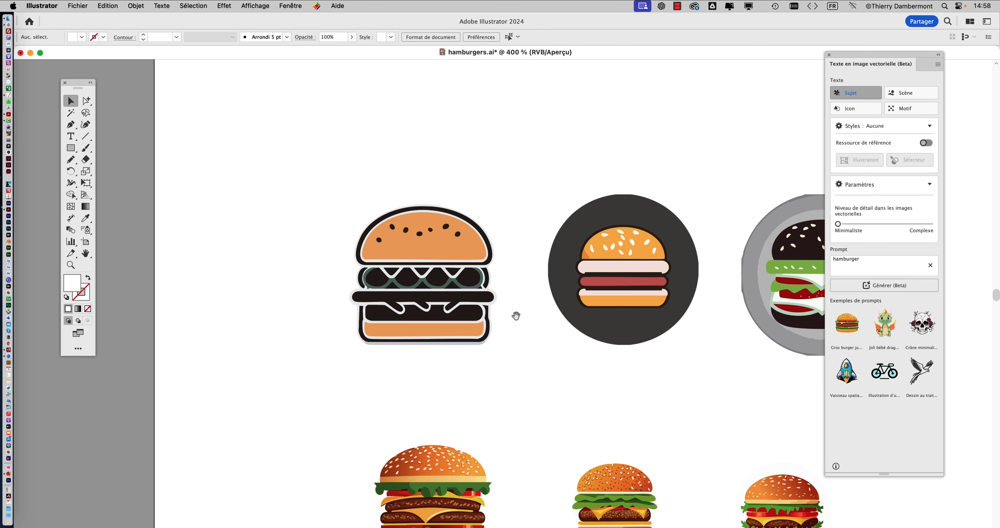
left_click_drag(517, 313, 426, 368)
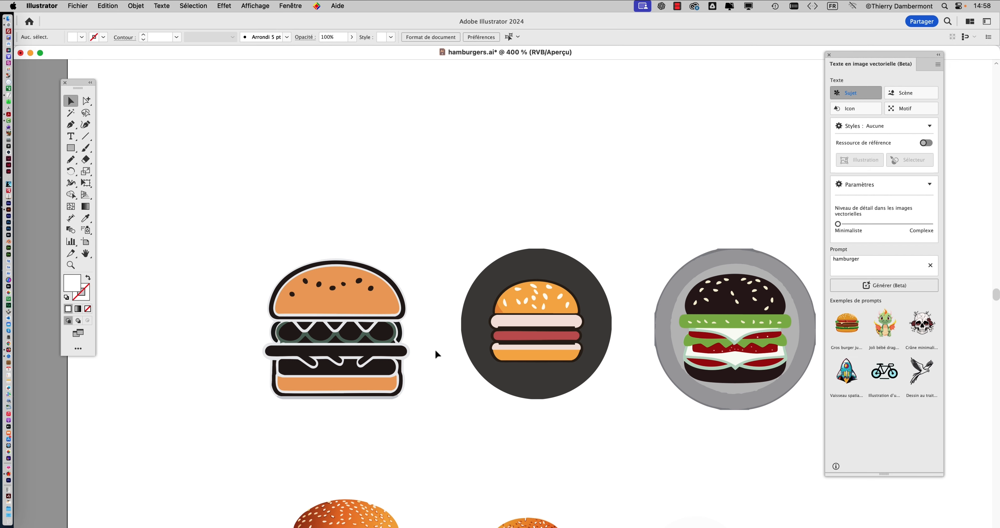
scroll(440, 323, "up", 3)
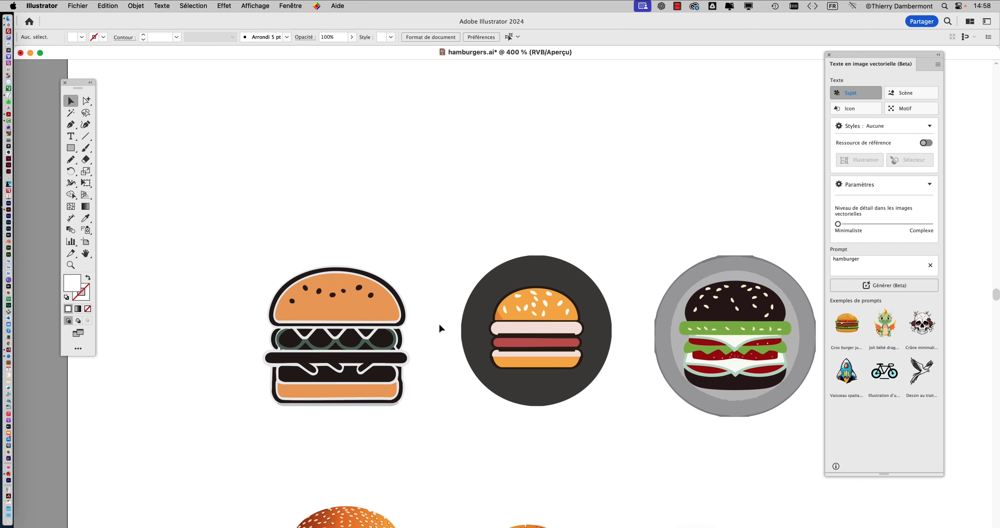
scroll(439, 328, "up", 10)
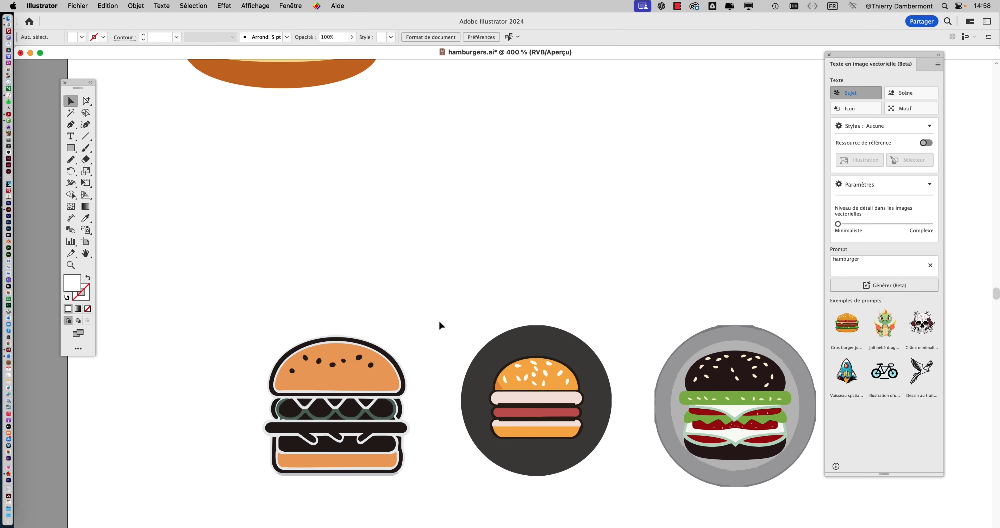
scroll(439, 327, "up", 5)
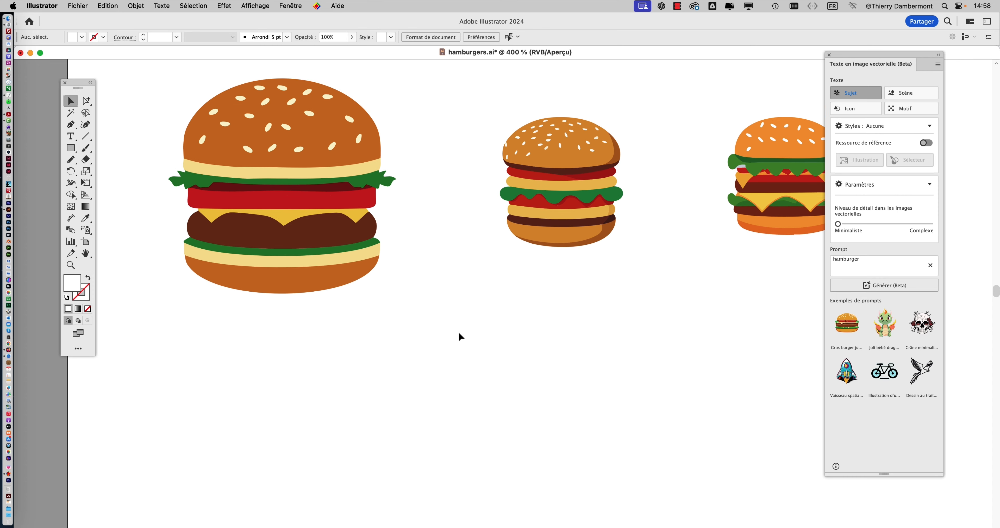
- Clear the text-to-vector panel off the artwork and move the first row's third burger to about X 115.6 mm, Y 25.5 mm
left_click_drag(842, 55, 933, 72)
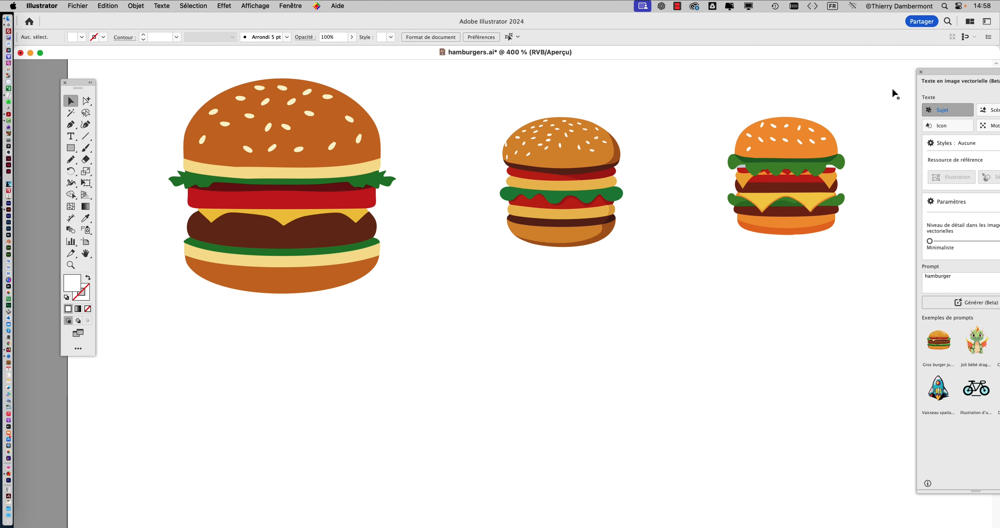
scroll(571, 308, "down", 1)
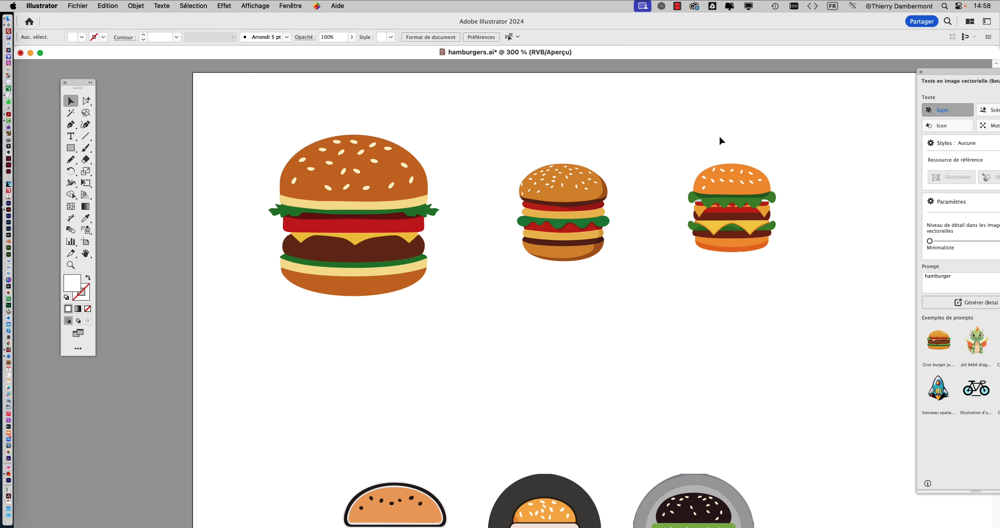
left_click_drag(696, 135, 753, 271)
left_click_drag(728, 233, 756, 223)
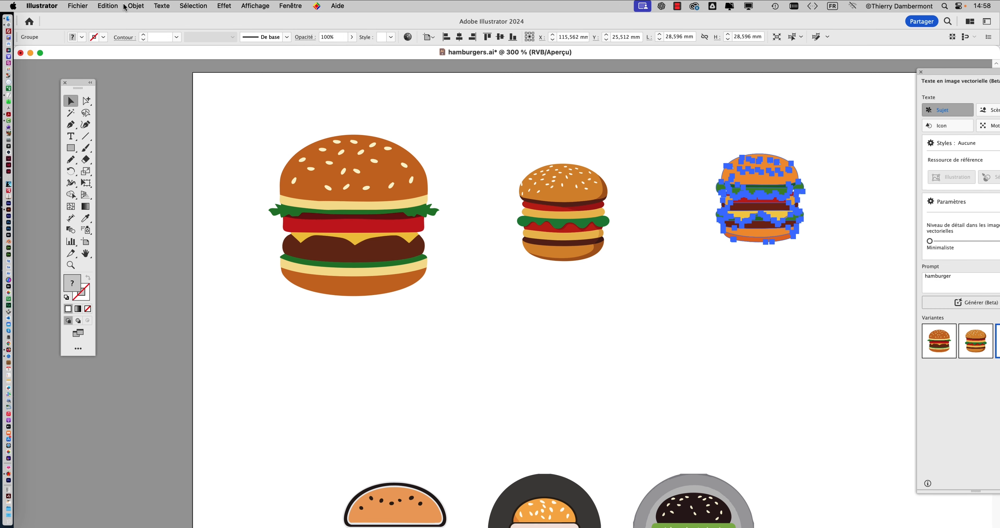
- Copy the selected third burger into a new portrait Lettre document of 215,9 x 279,4 mm in RGB colour
left_click(116, 6)
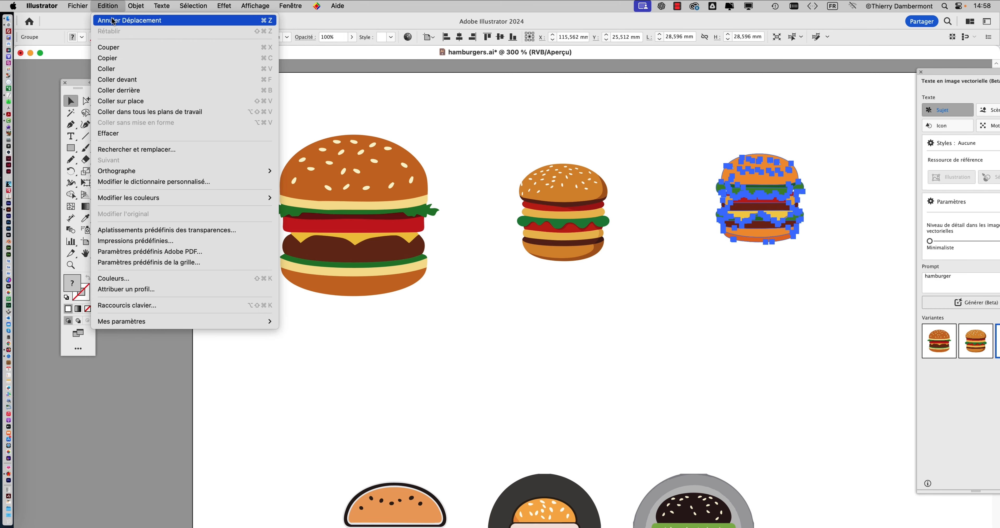
left_click(120, 57)
left_click(80, 5)
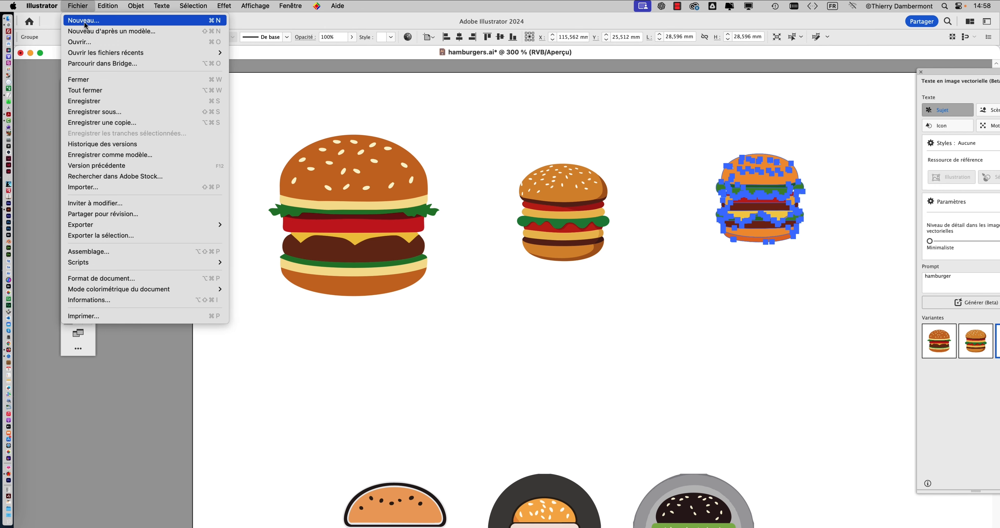
left_click(85, 23)
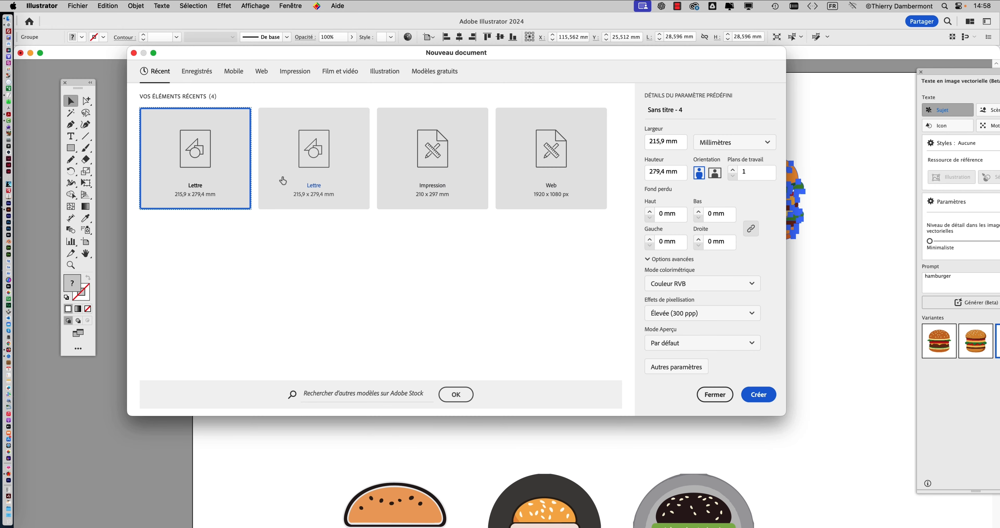
left_click(750, 394)
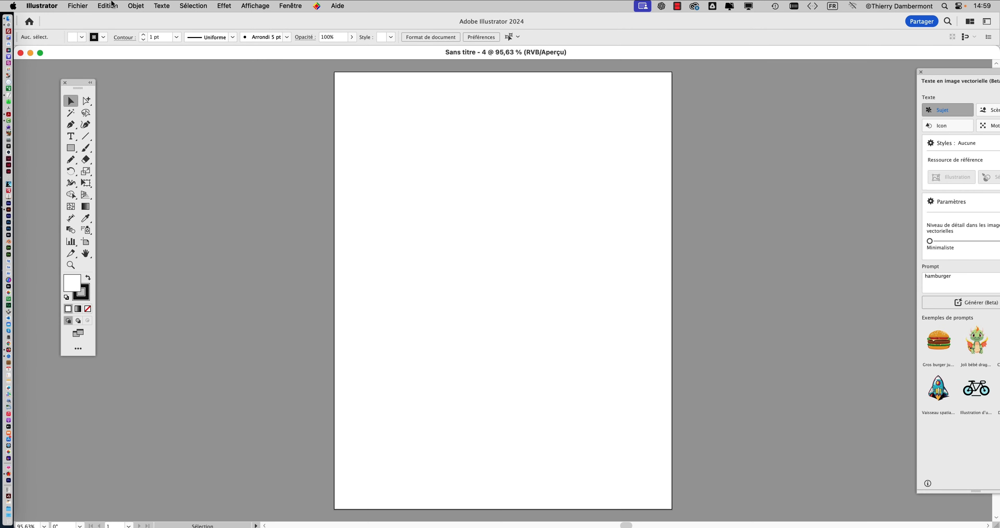
left_click(108, 6)
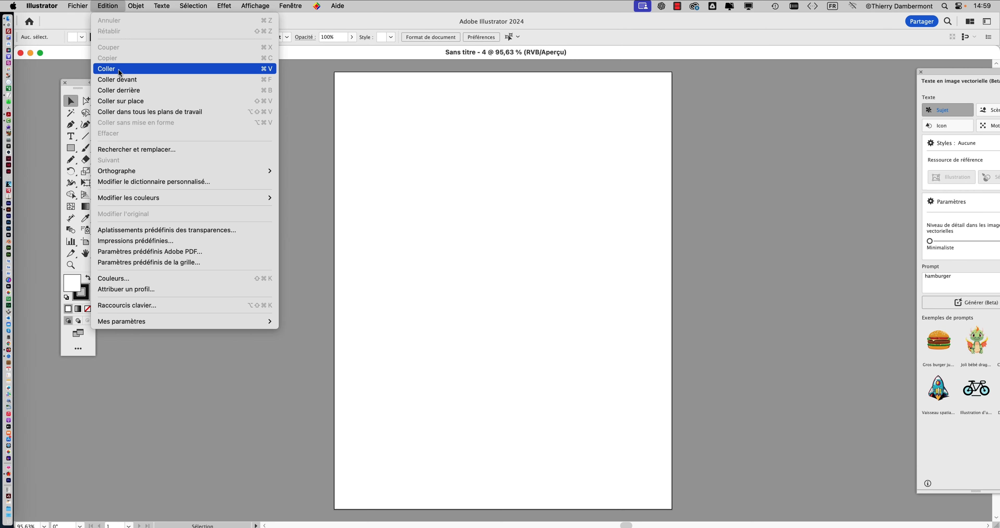
left_click(116, 69)
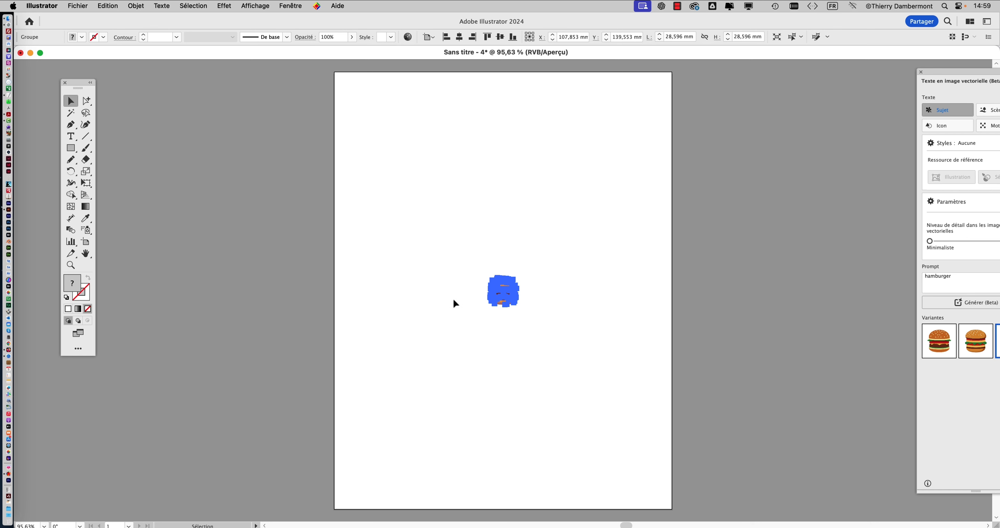
- Move the pasted burger near the page's upper-left corner, to about X 29 mm, Y 33 mm, and clear the selection
left_click_drag(500, 293, 376, 117)
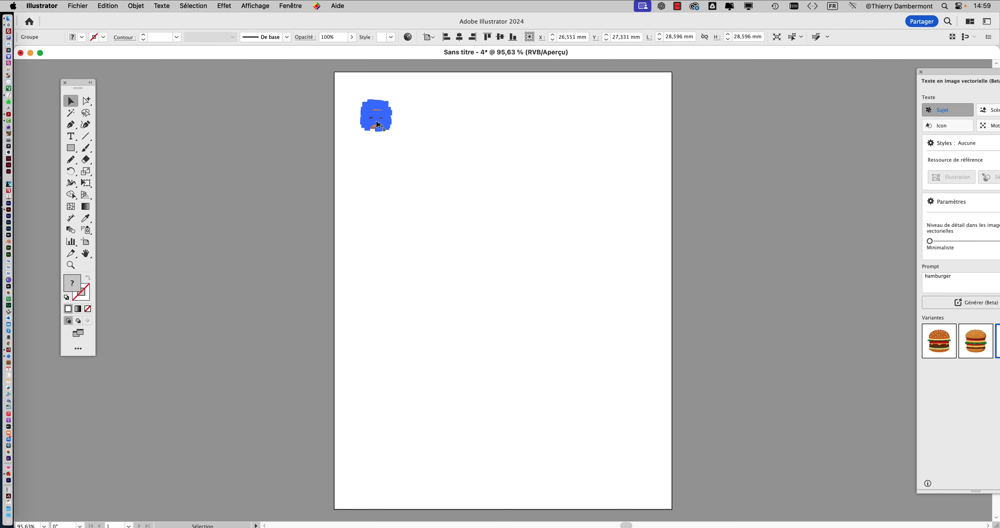
key("super+plus")
key("super+plus")
key("super+plus")
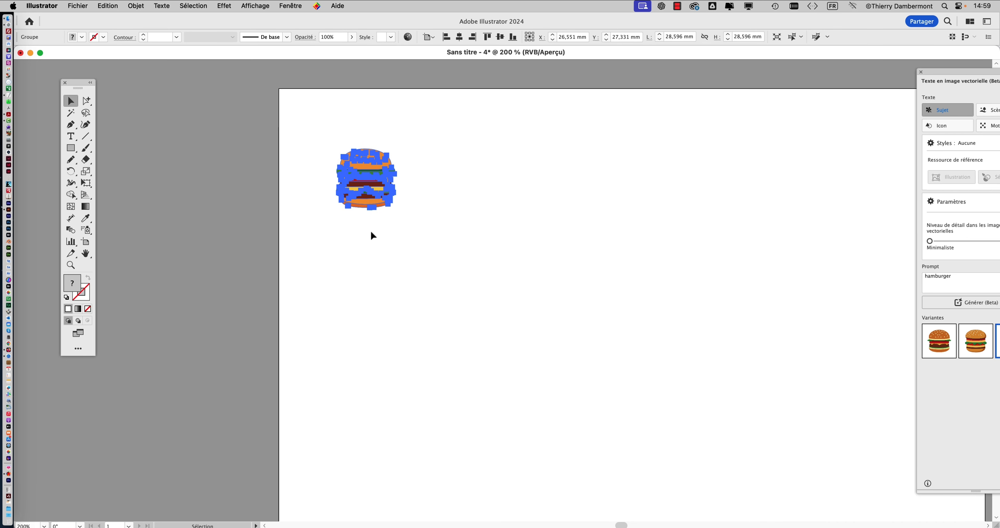
mouse_move(372, 212)
left_mouse_down()
mouse_move(361, 180)
mouse_move(388, 221)
mouse_move(365, 193)
mouse_move(373, 207)
left_mouse_up()
left_click(307, 209)
- Save the new document as "colorisation - 01.ai" in the 03 ILLUSTRATOR MERC... folder, in Illustrator 2020 format
scroll(381, 207, "up", 6)
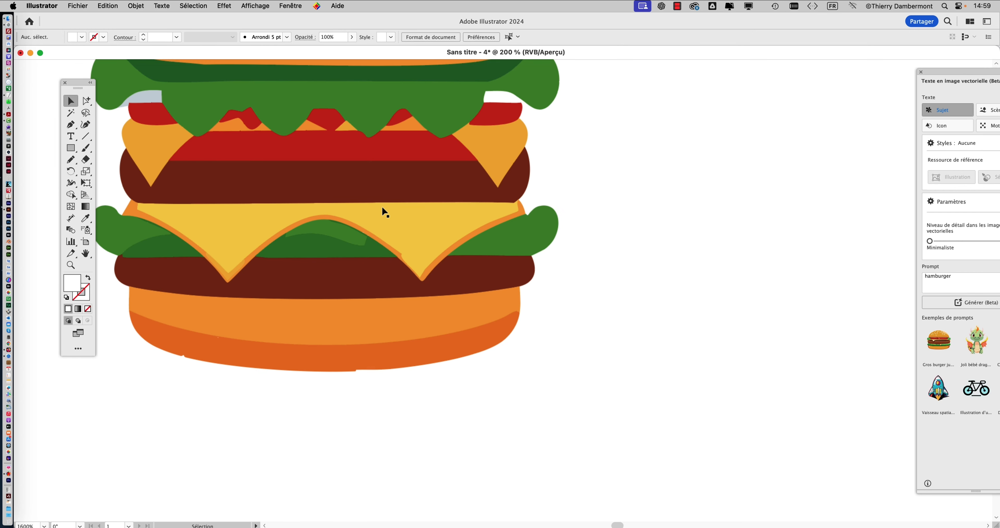
scroll(381, 209, "down", 2)
scroll(357, 261, "up", 2)
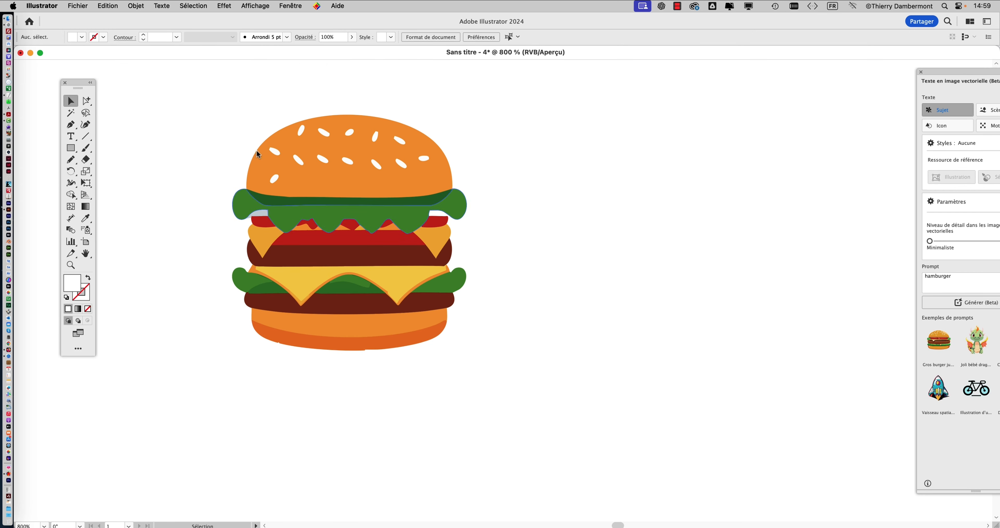
left_click(70, 6)
left_click(119, 112)
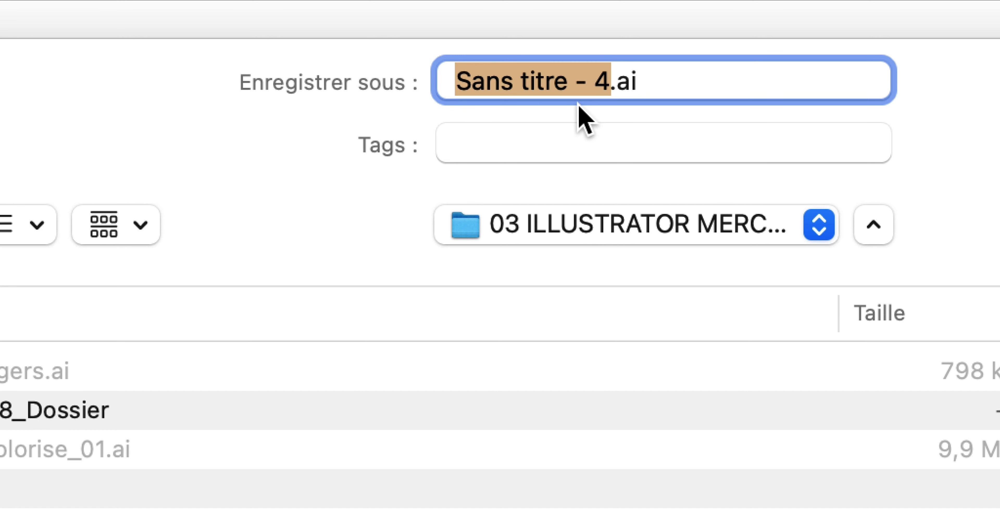
type("colorisation ")
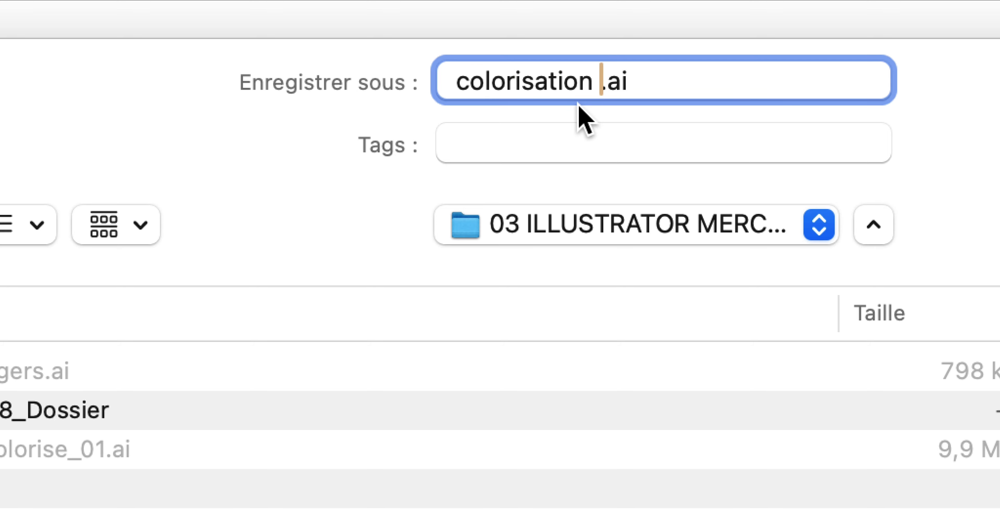
type("- 01")
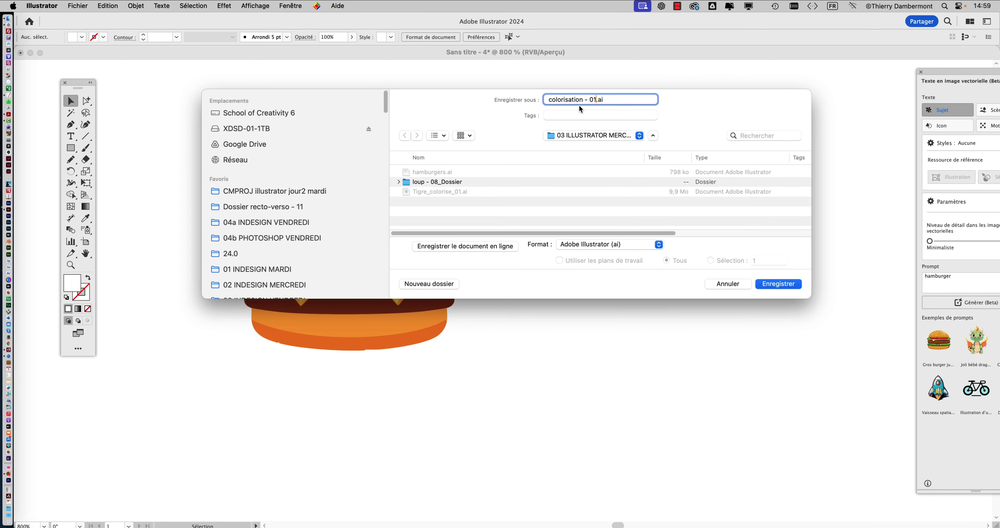
left_click(773, 287)
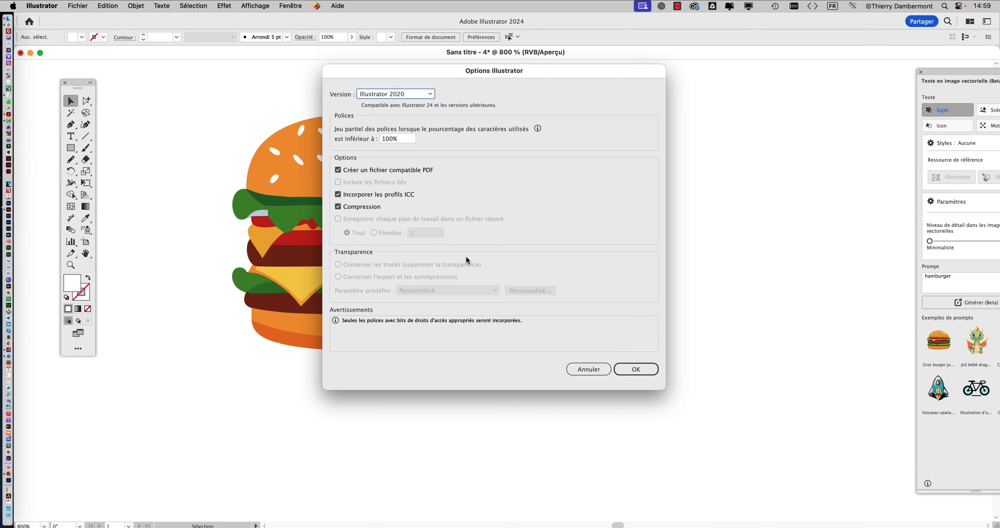
left_click(635, 369)
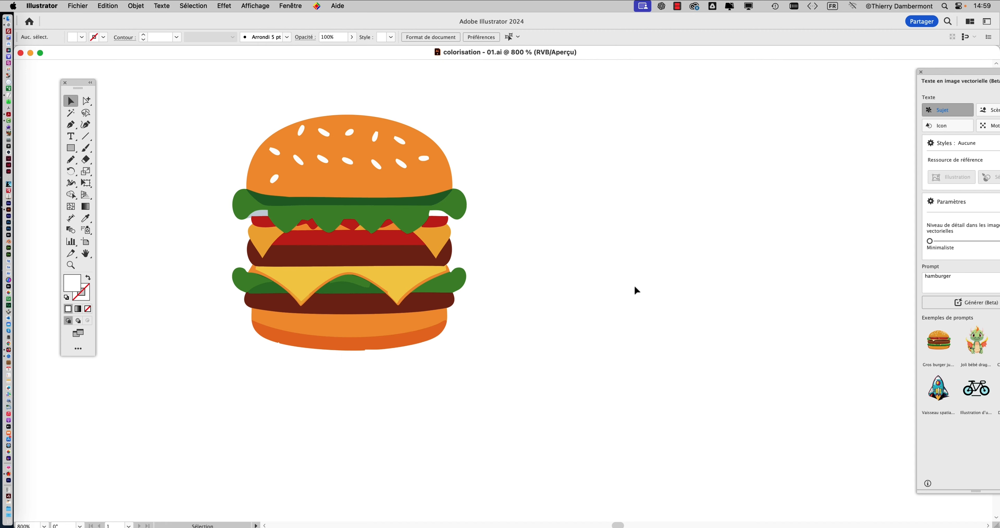
- Duplicate the burger to the right of the original, at about X 62.6 mm, Y 33.3 mm
scroll(631, 286, "down", 3)
left_click_drag(461, 314, 192, 209)
scroll(278, 256, "down", 3)
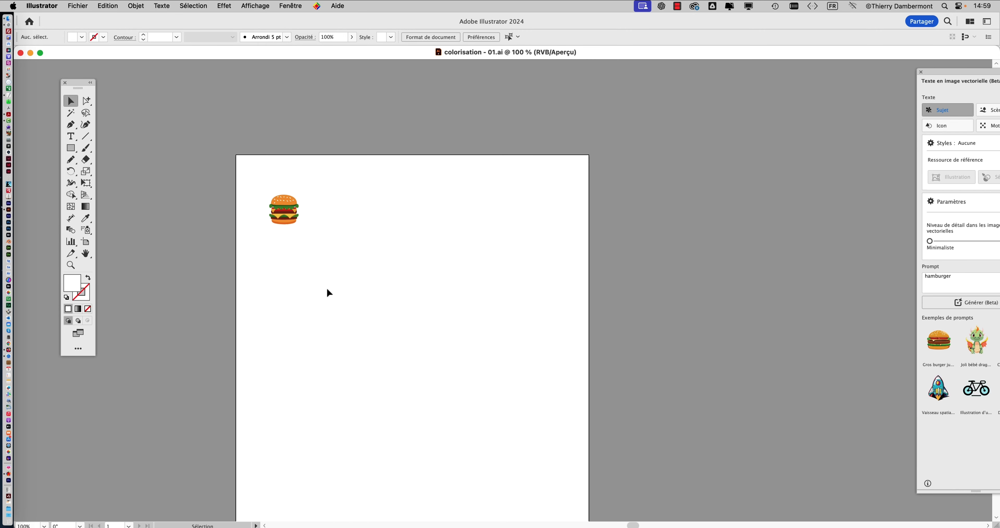
left_click_drag(328, 290, 318, 226)
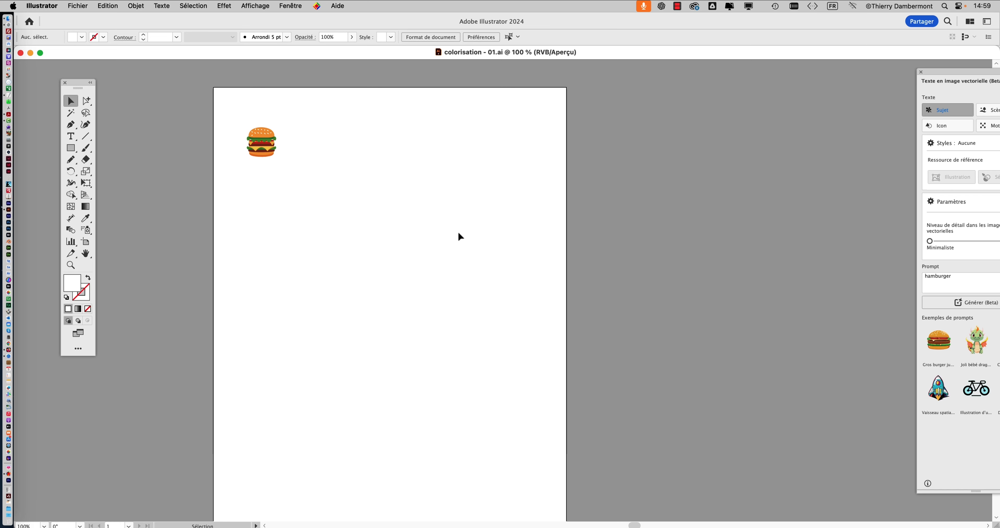
scroll(288, 195, "up", 2)
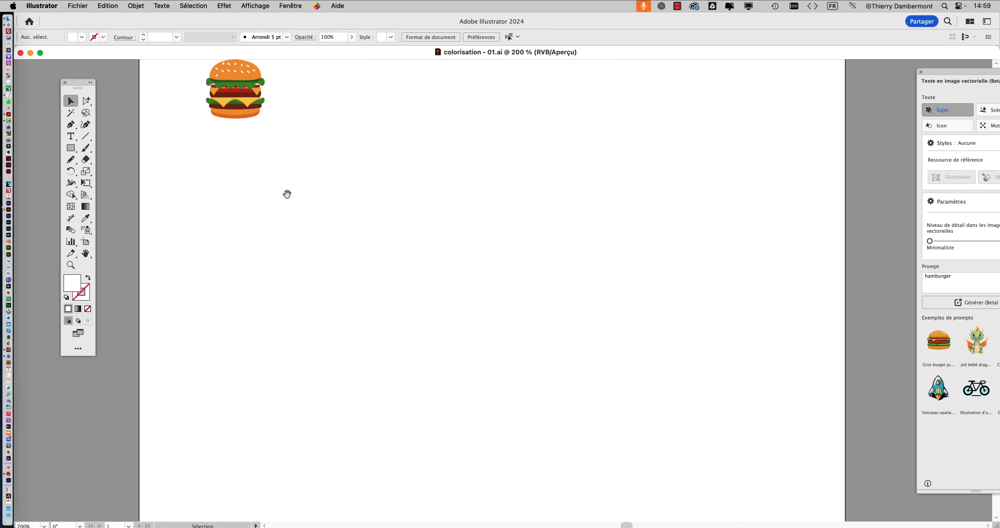
left_click_drag(286, 194, 272, 237)
left_click(237, 124)
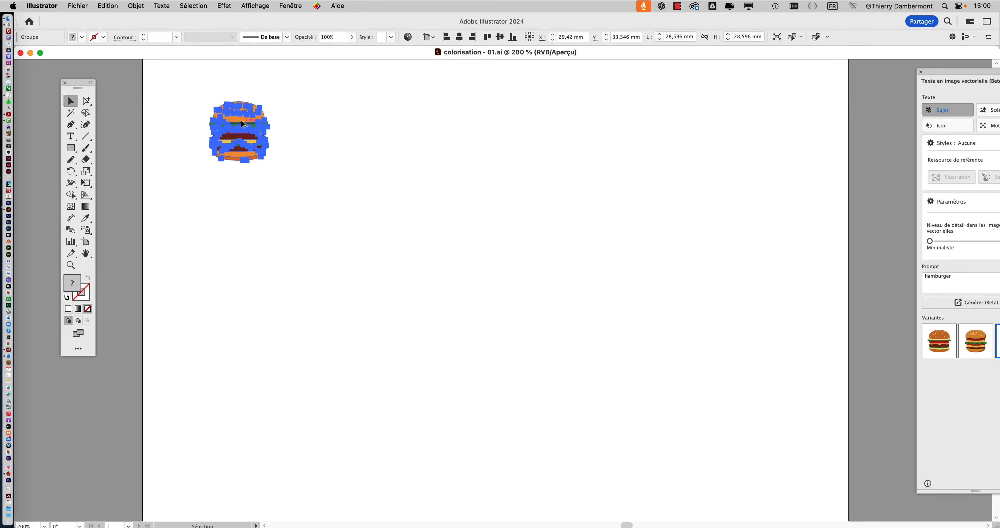
left_click_drag(241, 123, 356, 140)
- Select the duplicated burger to the right of the original and open Recolor Artwork (Redéfinir les couleurs de l'illustration) for it
scroll(355, 141, "up", 2)
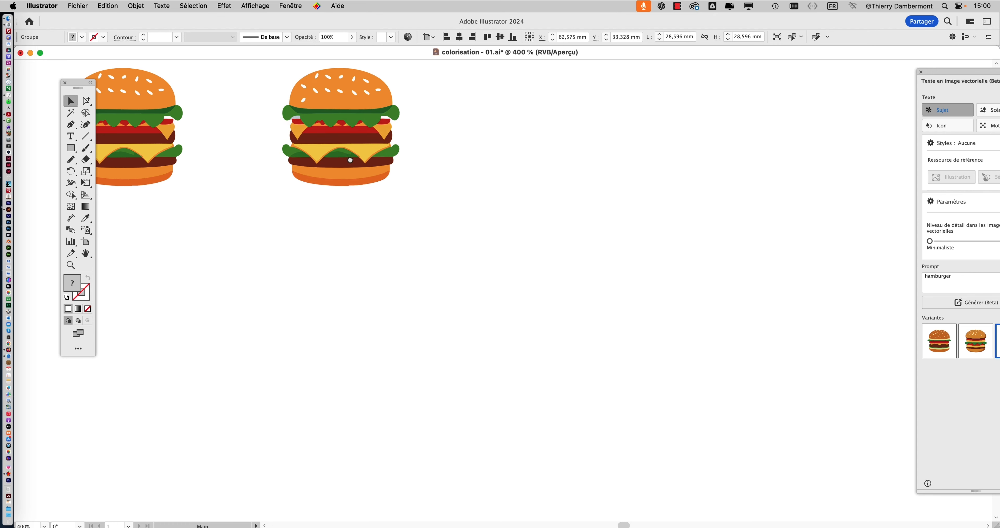
scroll(344, 211, "up", 2)
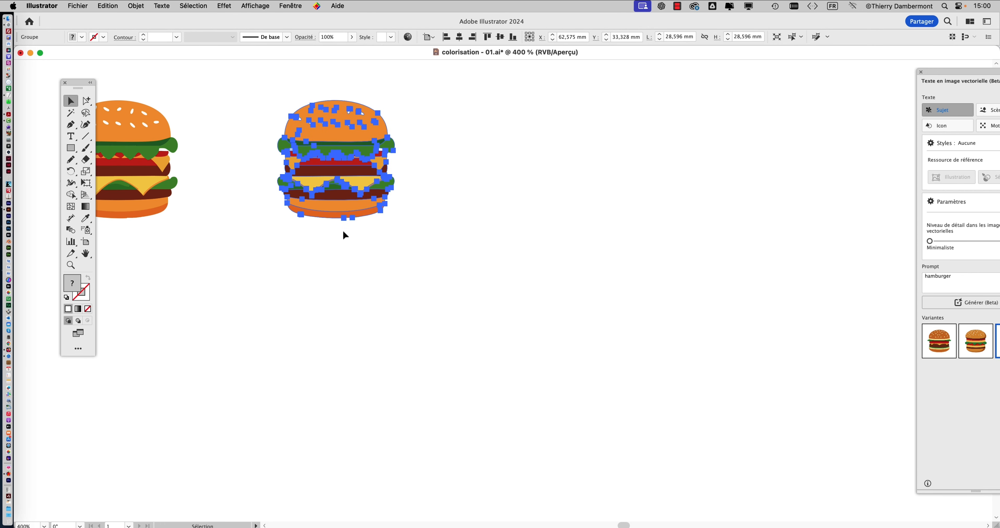
left_click_drag(332, 167, 465, 191)
left_click(227, 158)
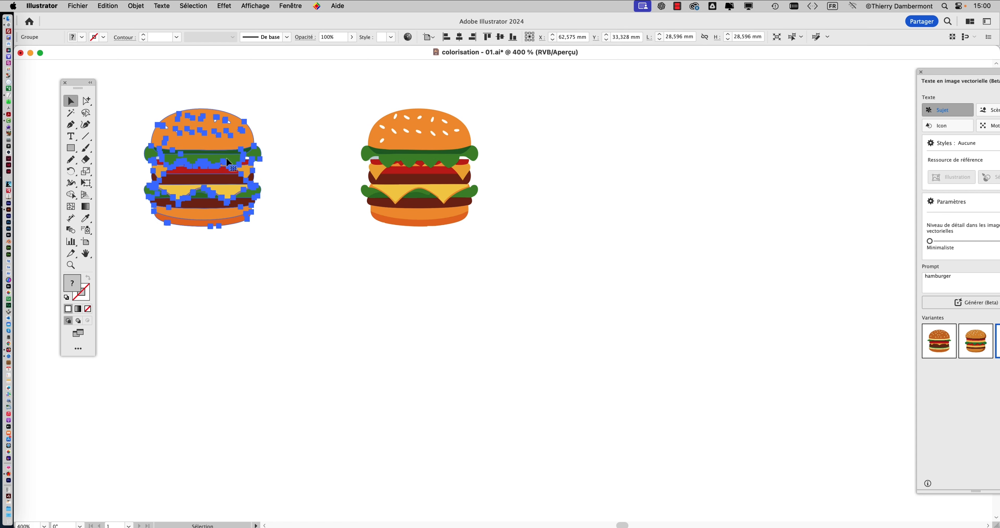
scroll(252, 177, "right", 5)
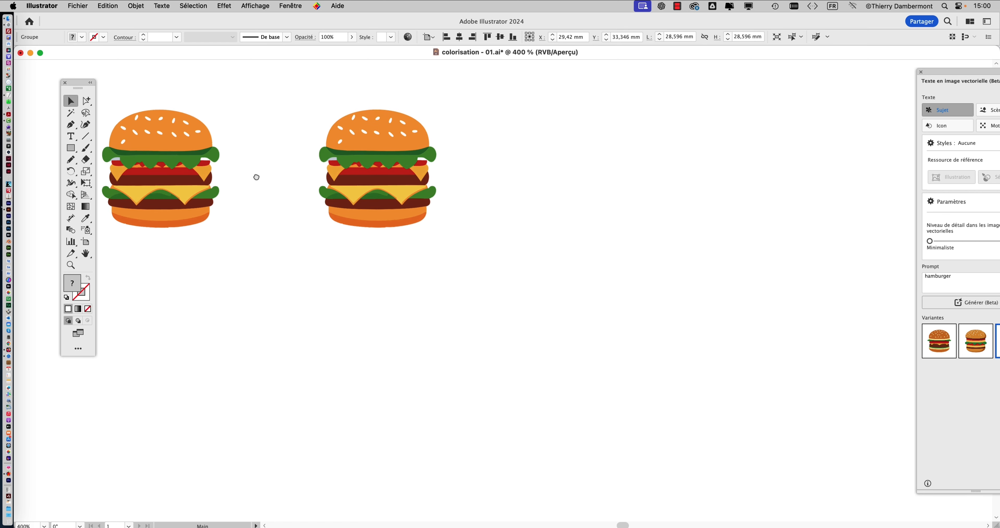
left_click(309, 145)
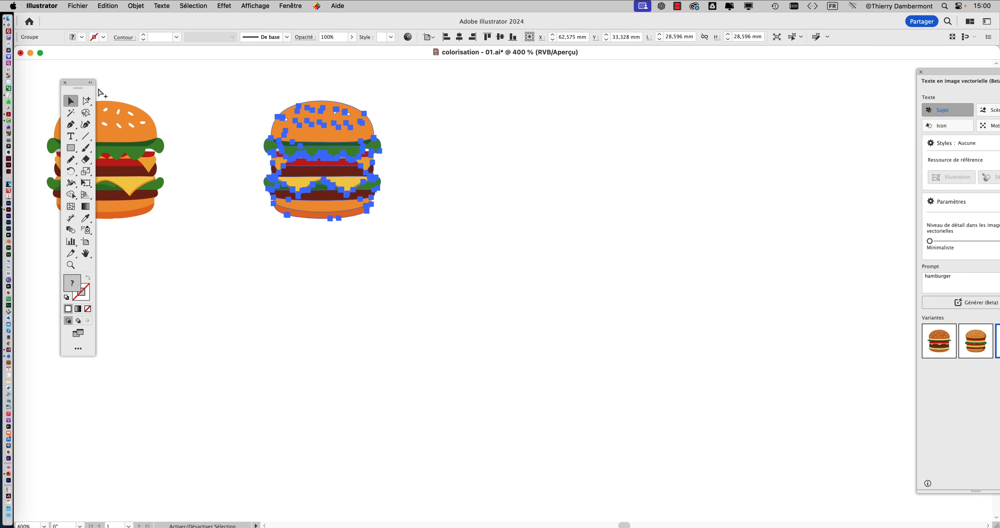
key("space")
left_click_drag(304, 153, 248, 151)
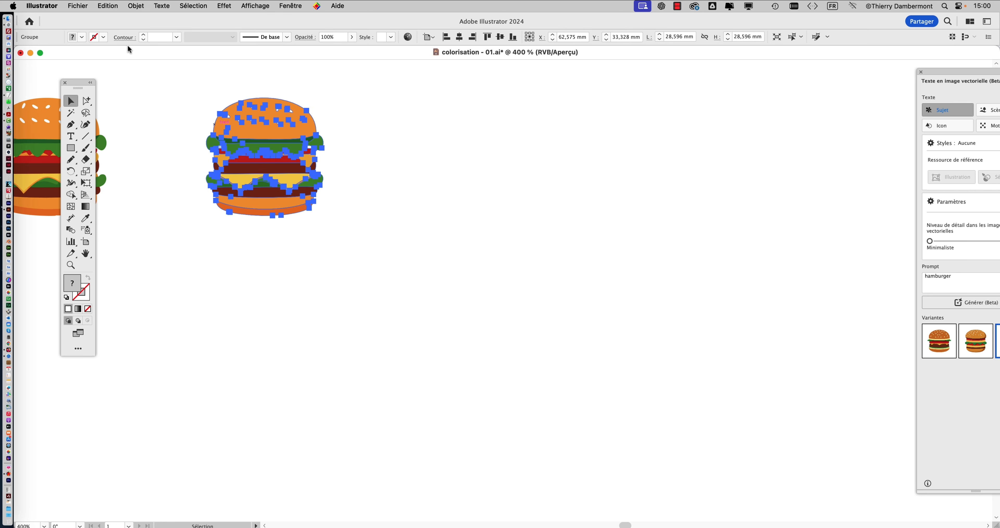
left_click(78, 6)
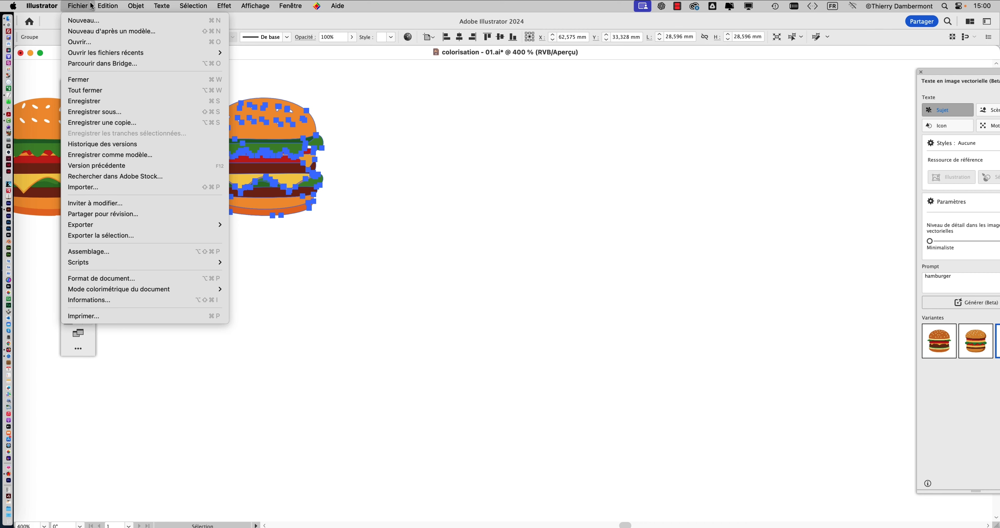
mouse_move(104, 6)
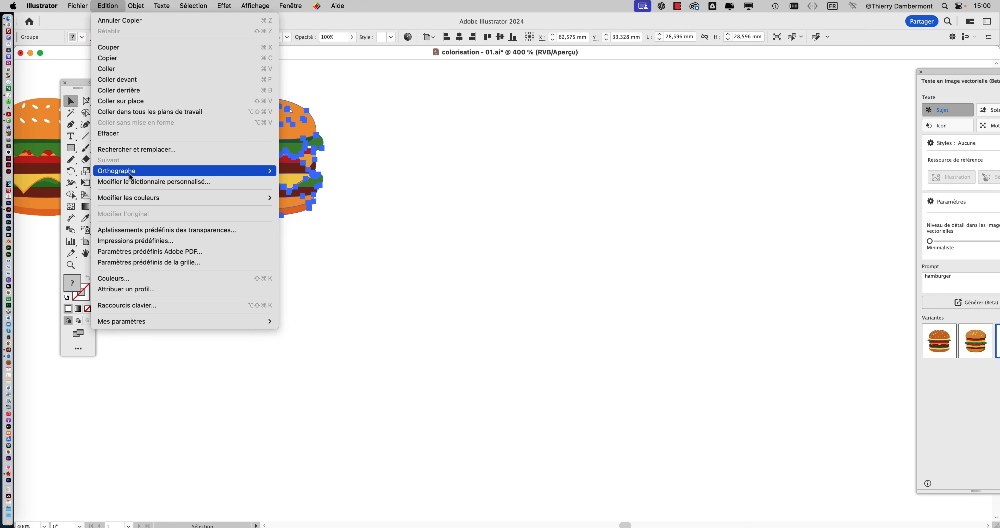
mouse_move(101, 205)
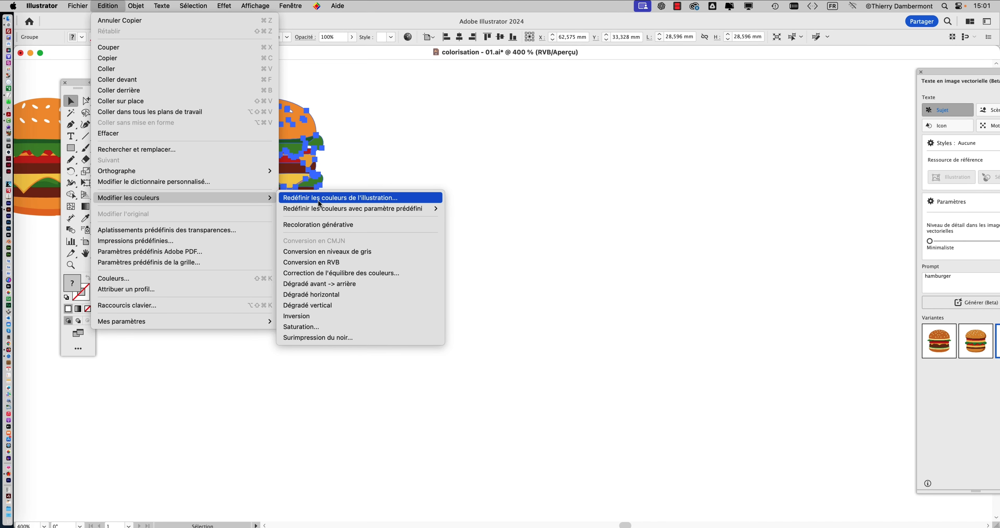
left_click(319, 198)
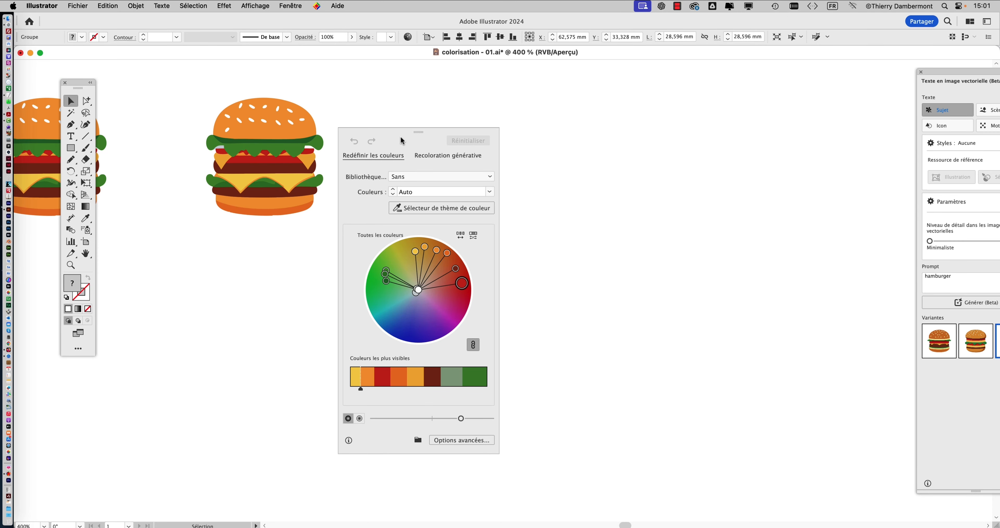
- Open the advanced recolouring options for the duplicated burger and switch the colour adjustment mode to Correction globale
left_click_drag(401, 140, 521, 83)
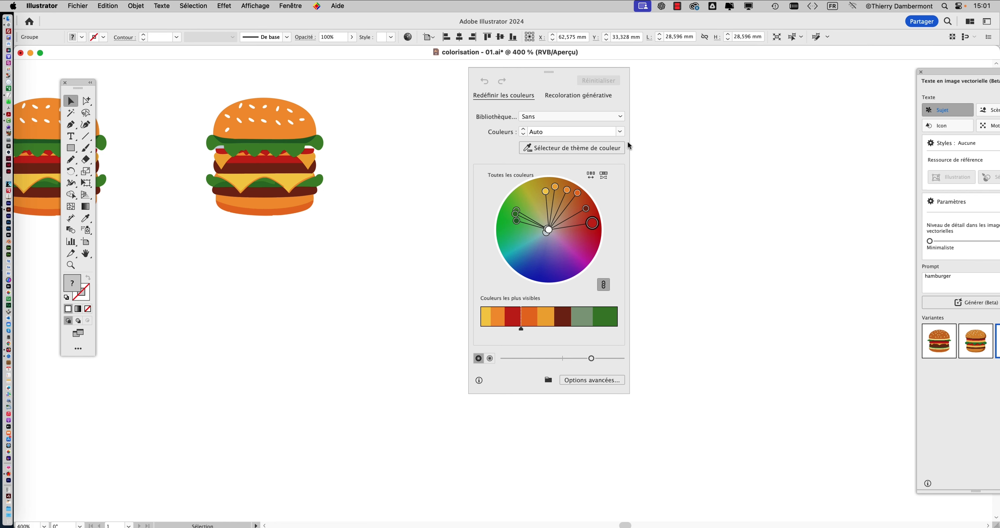
mouse_move(566, 75)
left_mouse_down()
mouse_move(611, 131)
mouse_move(560, 84)
left_mouse_up()
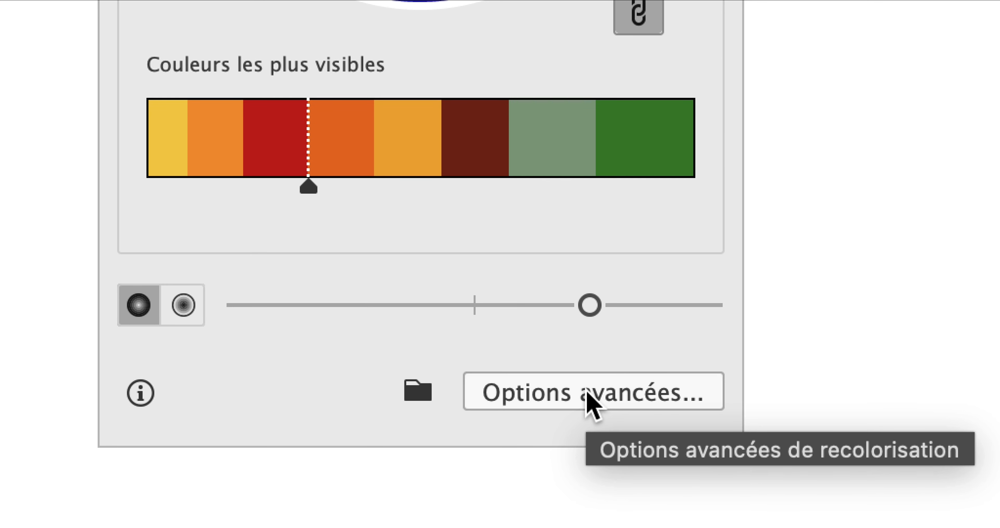
left_click(588, 395)
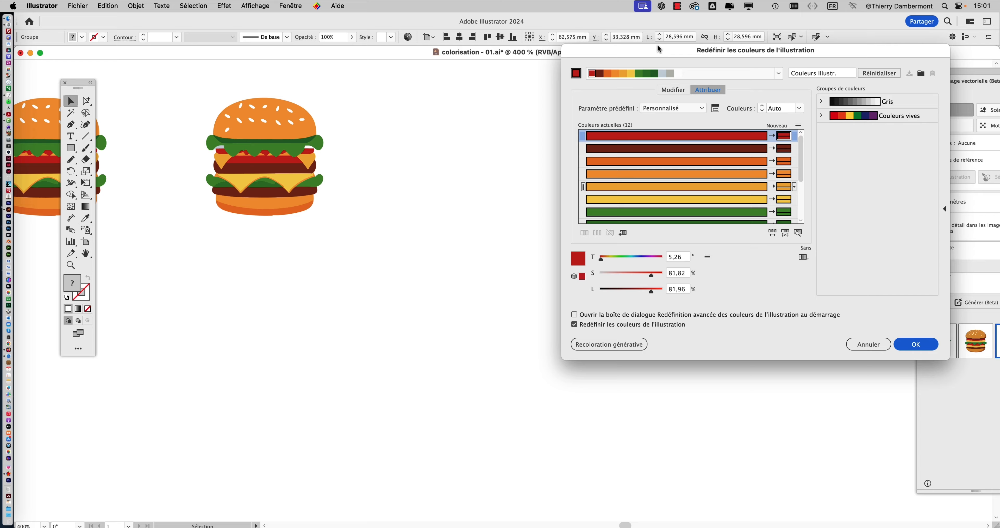
left_click_drag(648, 53, 491, 82)
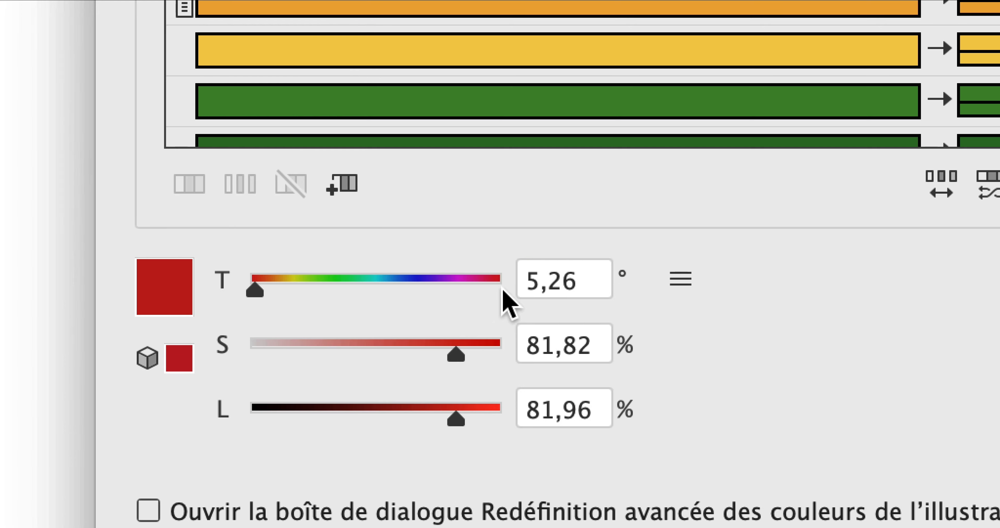
left_click(680, 279)
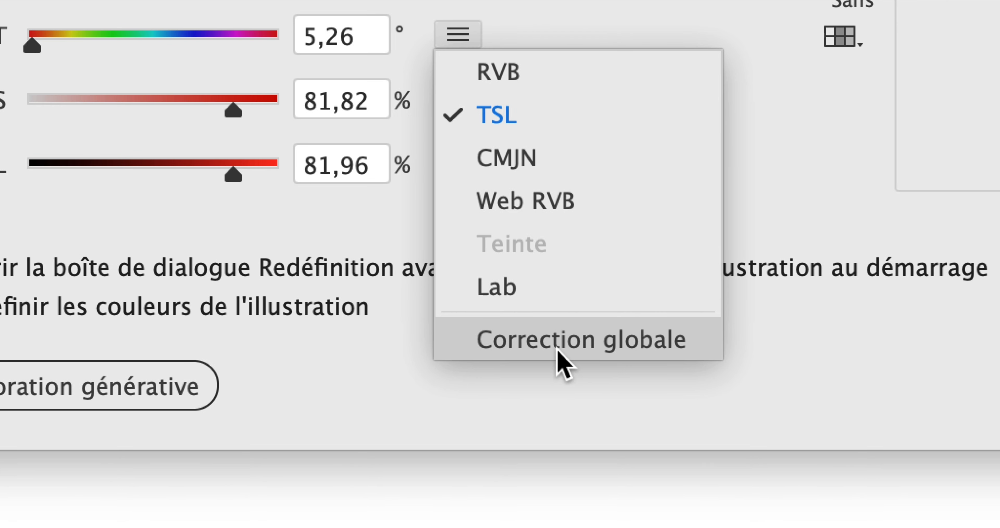
left_click(559, 341)
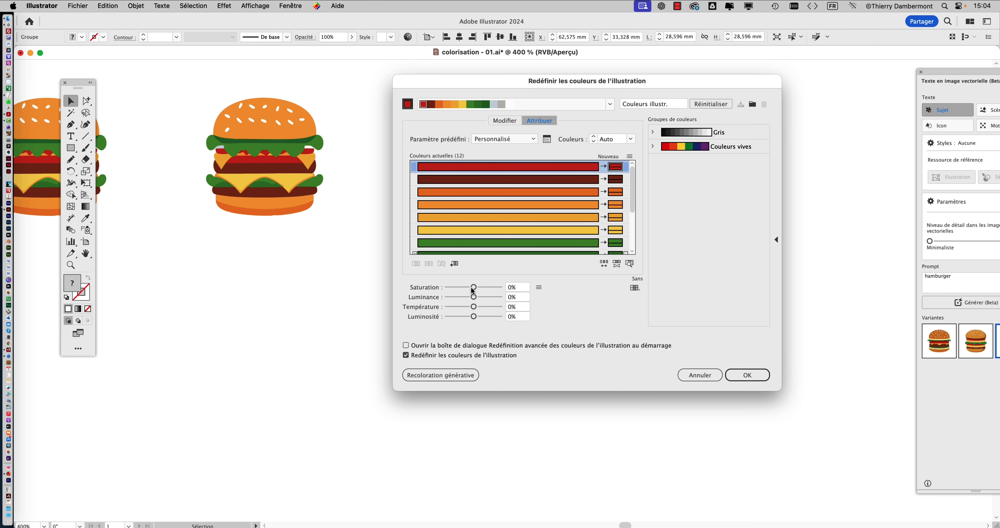
left_click_drag(424, 81, 374, 4)
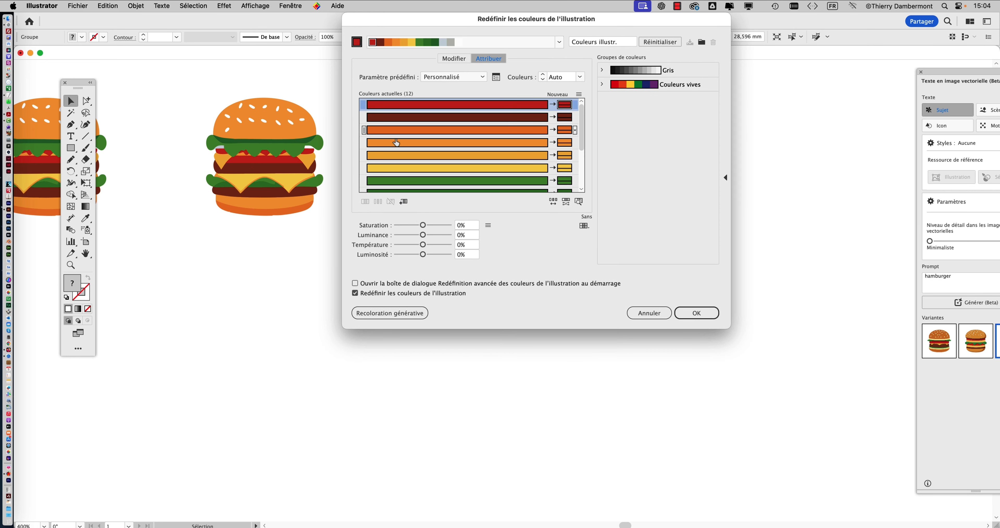
- Recolour the burger with saturation -53%, luminance 39%, temperature 29% and luminosity -1%, and apply the changes
mouse_move(423, 225)
left_mouse_down()
mouse_move(444, 227)
mouse_move(384, 229)
mouse_move(444, 229)
mouse_move(402, 227)
mouse_move(438, 236)
mouse_move(423, 236)
mouse_move(442, 247)
mouse_move(424, 256)
mouse_move(417, 226)
mouse_move(428, 232)
mouse_move(422, 246)
mouse_move(424, 226)
mouse_move(409, 225)
mouse_move(433, 236)
left_mouse_up()
mouse_move(434, 234)
left_mouse_down()
mouse_move(421, 244)
mouse_move(429, 246)
left_mouse_up()
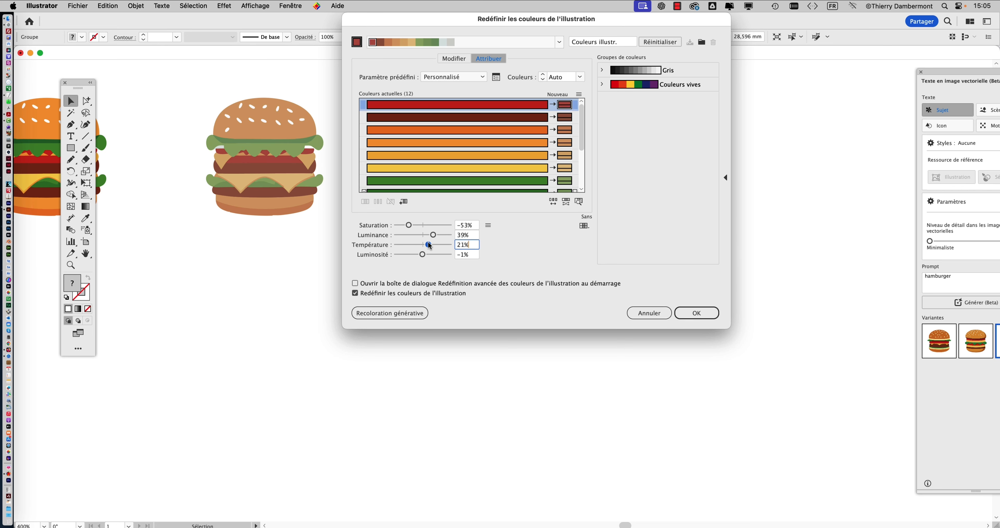
left_click_drag(428, 244, 428, 246)
left_click_drag(422, 254, 420, 254)
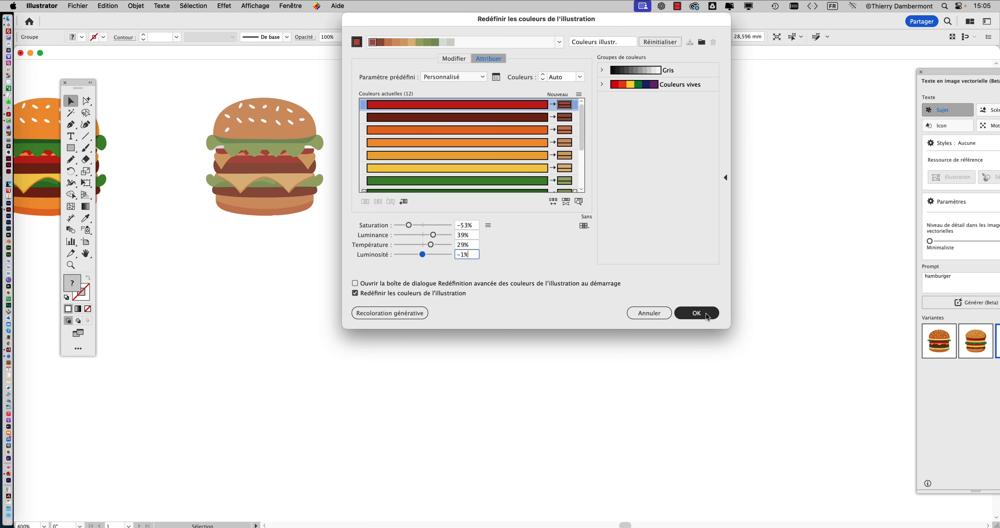
left_click(697, 313)
- Duplicate the original burger below the muted copy, at about X 63 mm, Y 53.4 mm, and open Recolor Artwork for it
left_click_drag(468, 248, 637, 254)
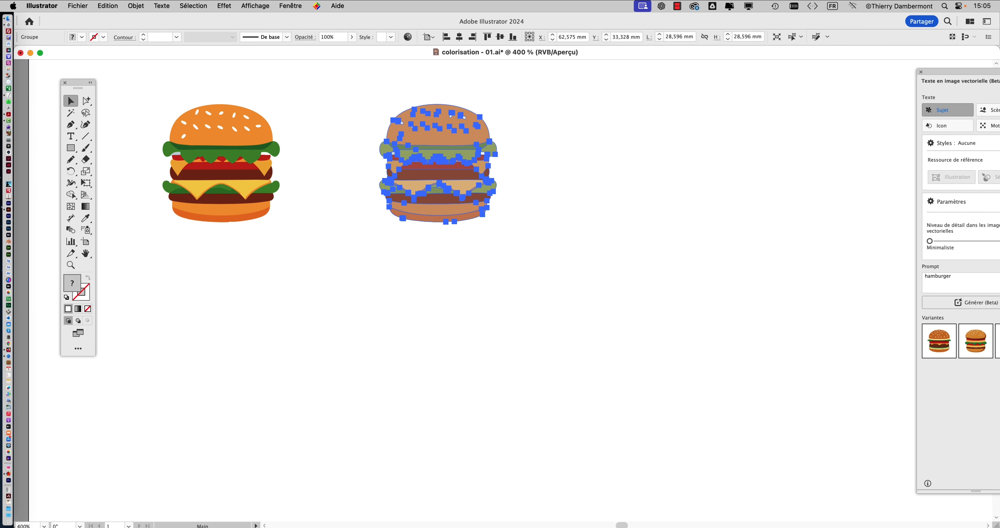
left_click_drag(221, 160, 439, 292)
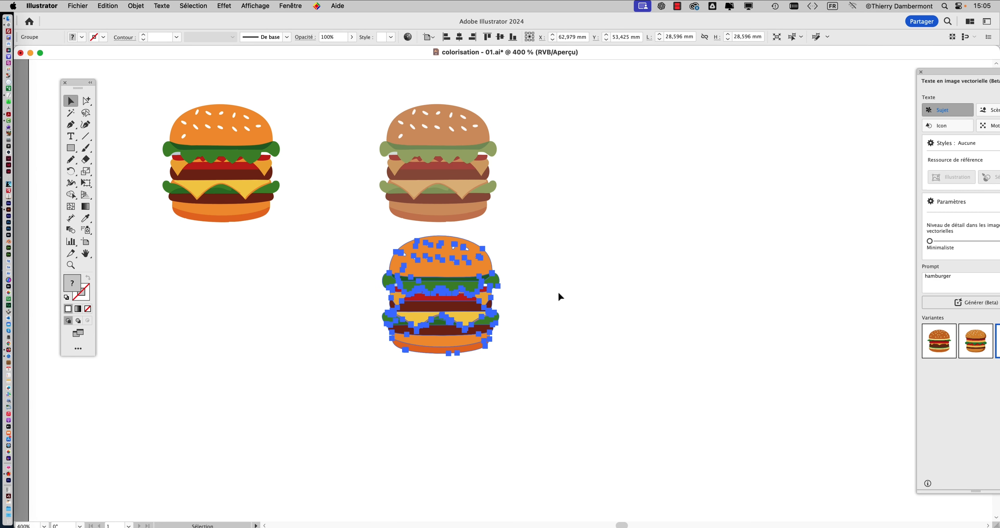
left_click(82, 5)
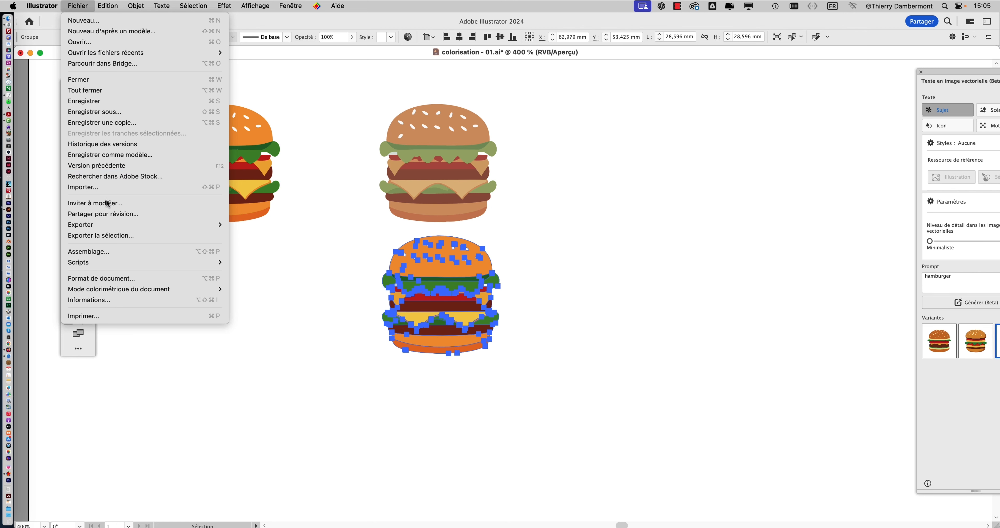
mouse_move(108, 6)
mouse_move(195, 199)
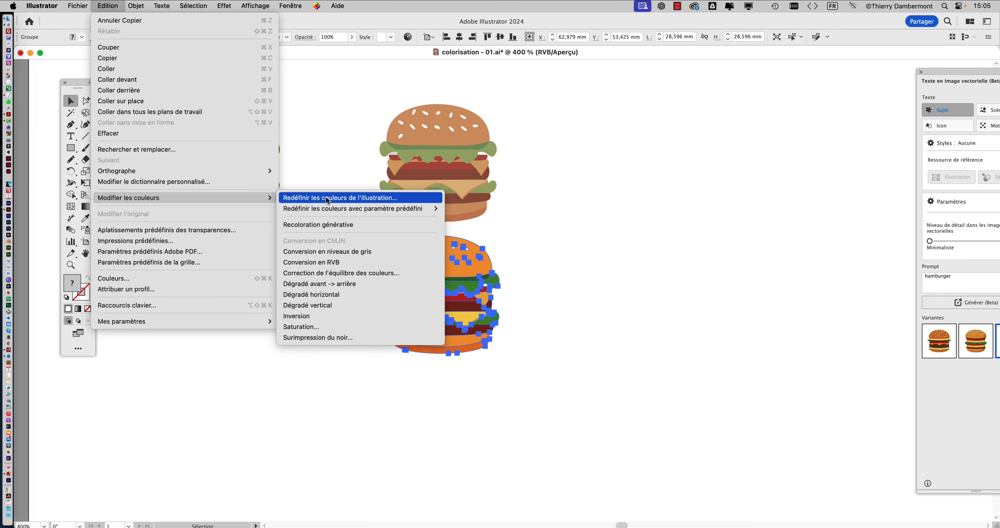
left_click(329, 198)
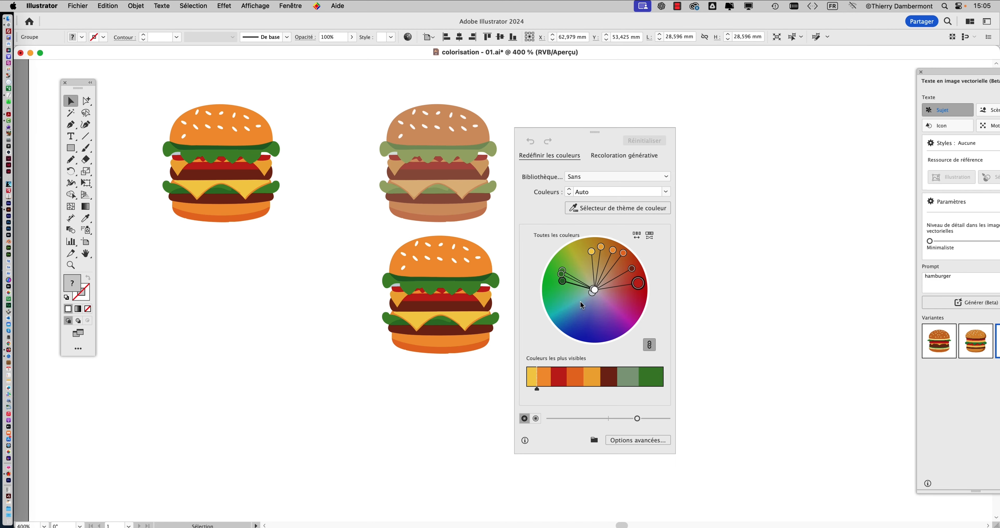
- Open the advanced recolouring options for the new lower copy and set its colour adjustment mode to Correction globale
left_click(637, 440)
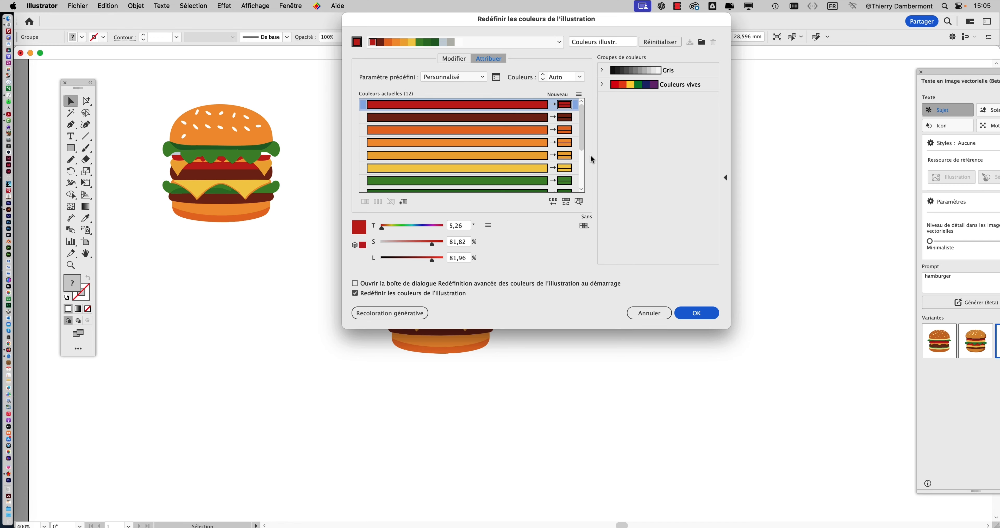
left_click_drag(469, 35, 793, 46)
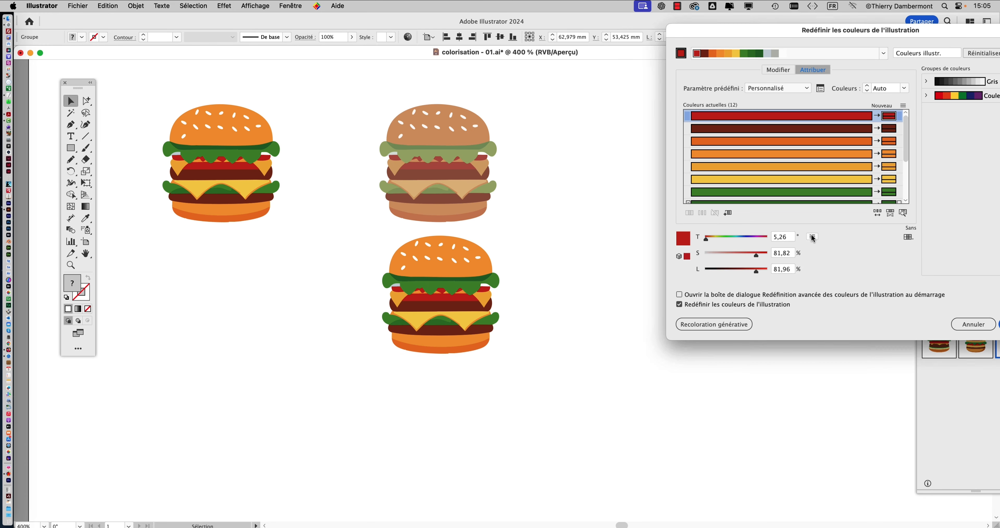
left_click(812, 236)
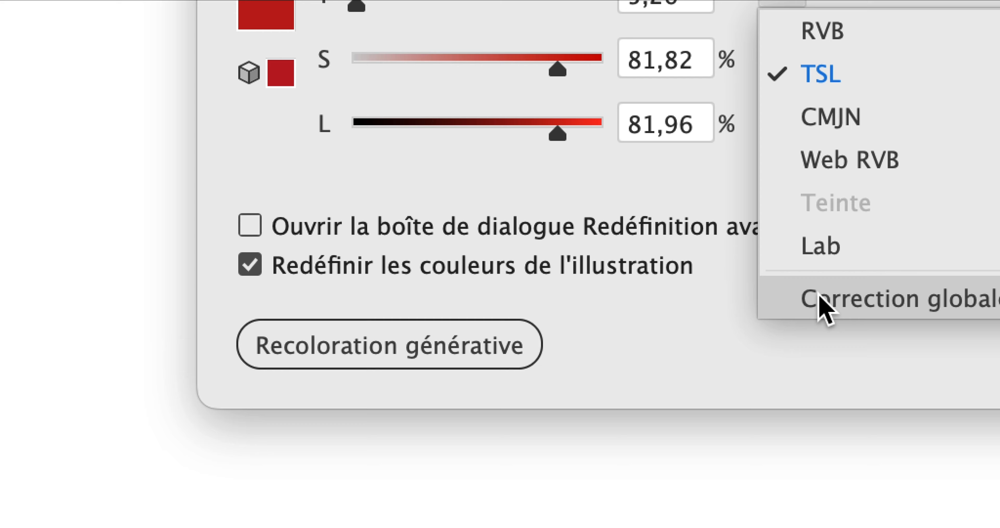
left_click(852, 526)
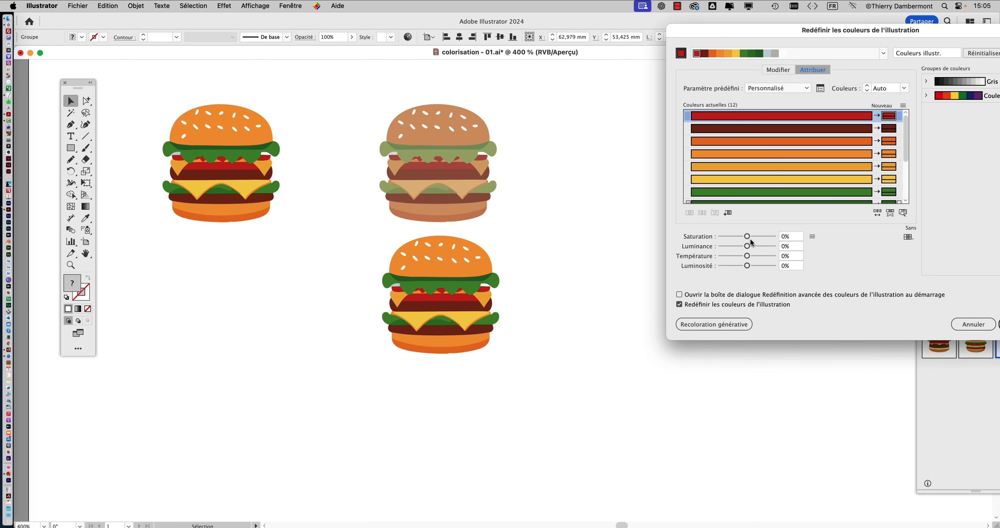
- Recolour the lower copy with saturation -25% and luminance 72%, apply the changes and clear the selection
left_click_drag(522, 0, 575, 0)
mouse_move(762, 238)
left_mouse_down()
mouse_move(727, 236)
mouse_move(765, 247)
left_mouse_up()
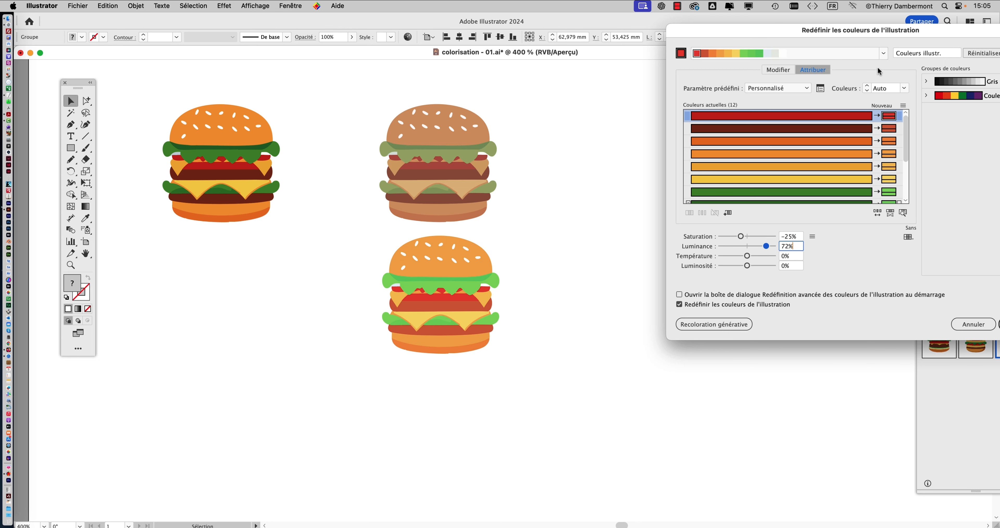
left_click_drag(884, 31, 793, 31)
left_click(915, 325)
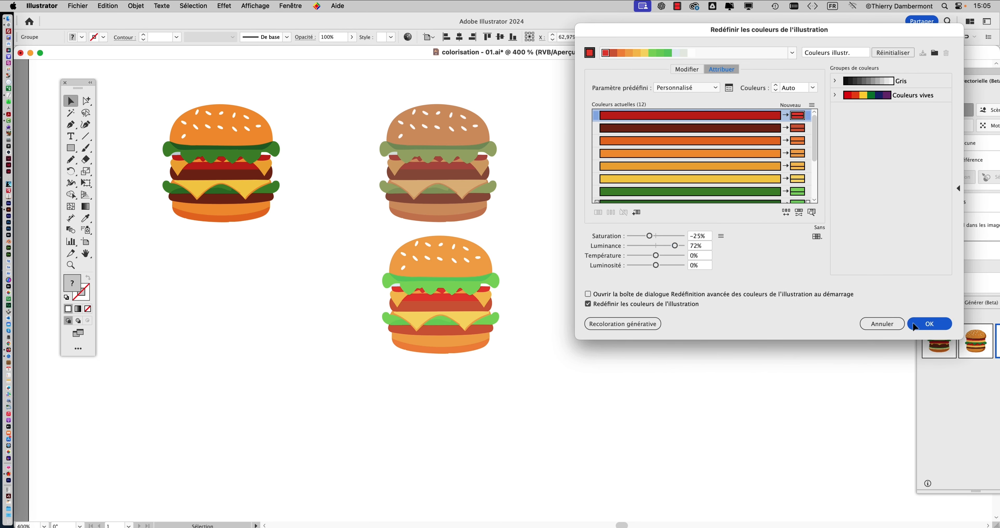
left_click(547, 265)
- Duplicate the original burger again, below the two recoloured copies, at about X 64.3 mm, Y 87.5 mm
scroll(457, 195, "up", 1)
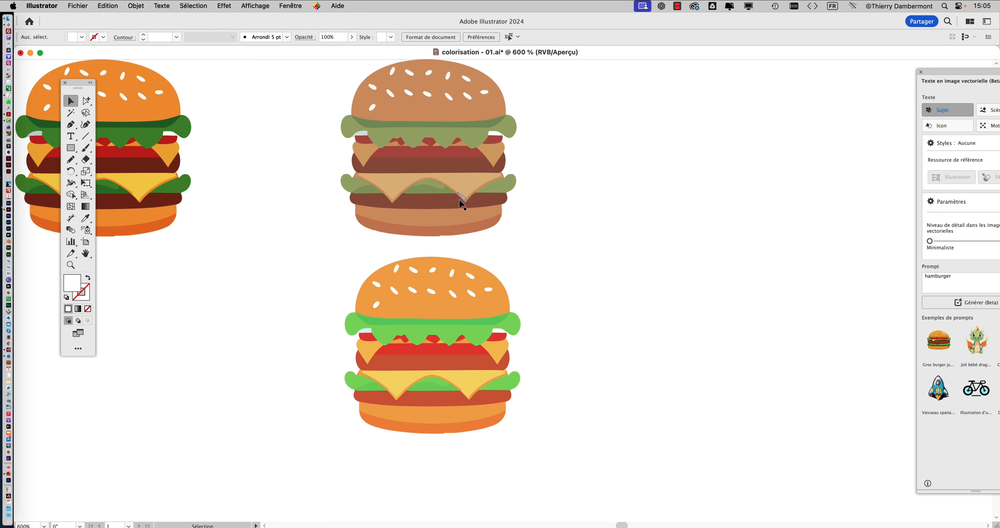
scroll(462, 204, "left", 5)
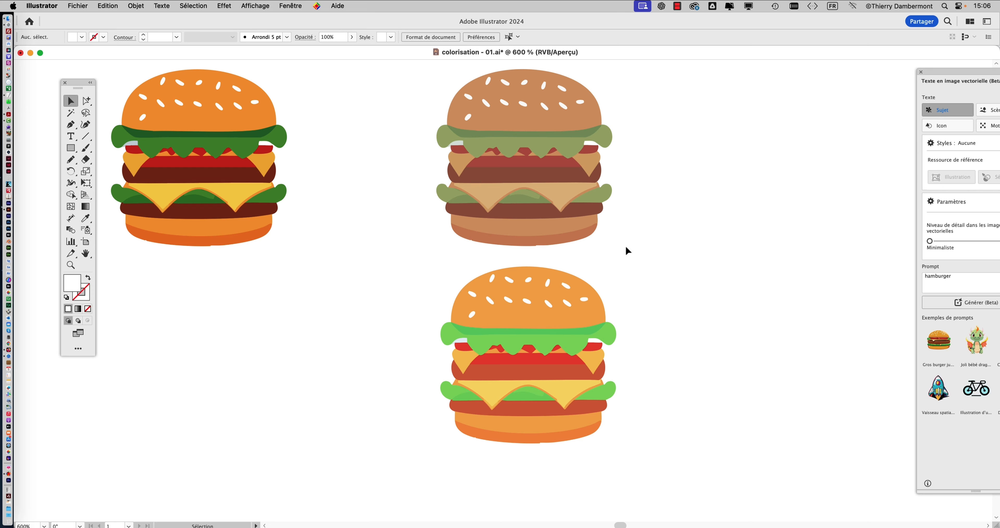
scroll(597, 277, "right", 2)
scroll(596, 277, "up", 2)
key("shift")
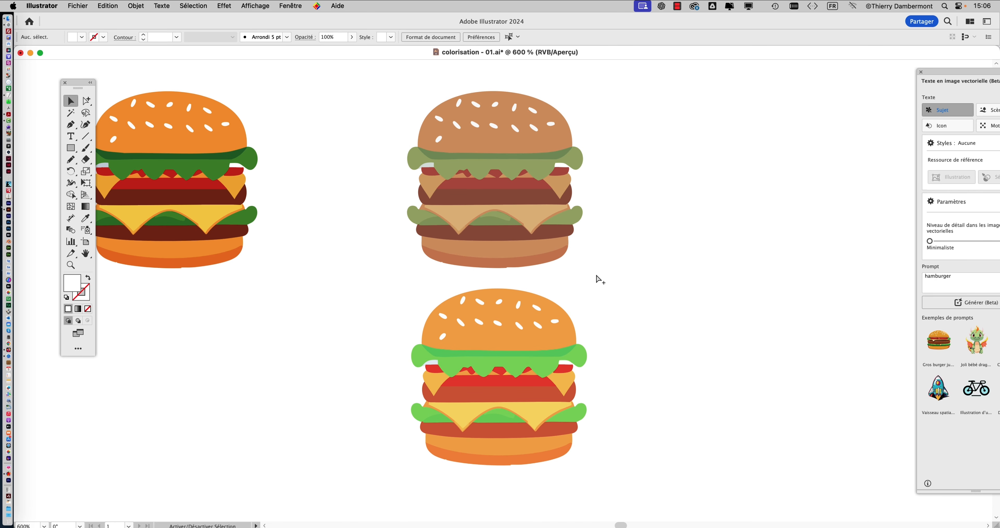
left_click(565, 216, "alt+super")
left_click(565, 216, "alt+super")
left_click_drag(331, 131, 275, 89)
left_click(298, 142)
left_click_drag(298, 143, 484, 406)
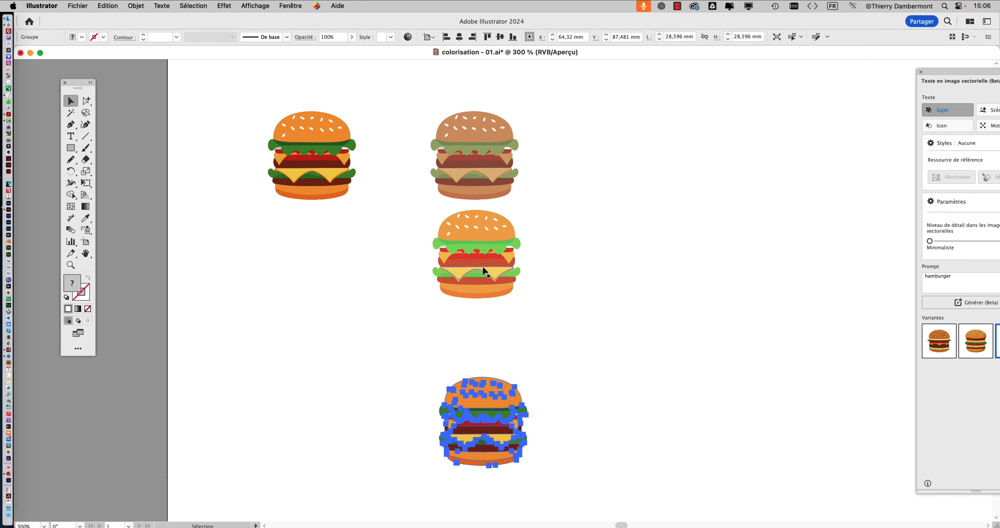
- Move the bright green recoloured copy beside the muted one, and move the newest duplicate up beneath the muted one
left_click_drag(478, 262, 571, 162)
left_click(556, 232)
left_click_drag(478, 398, 475, 279)
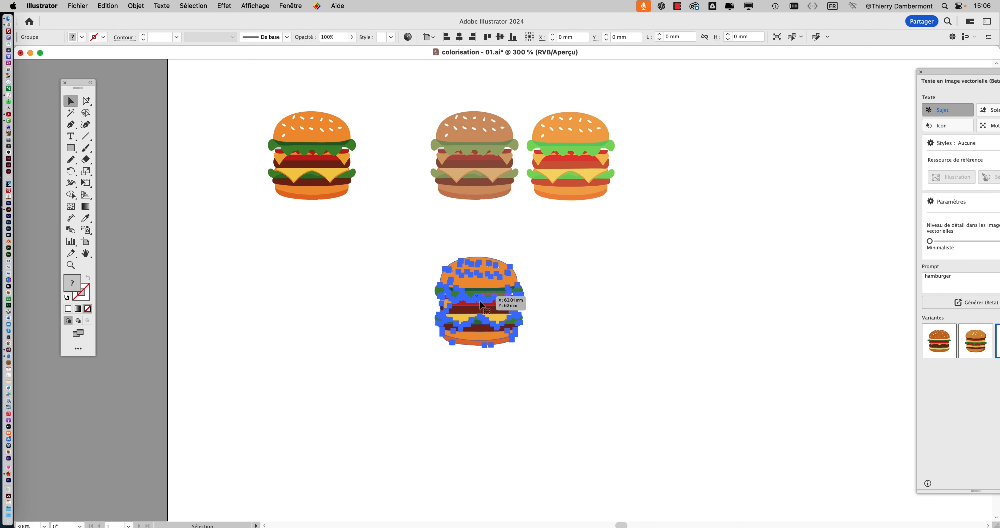
- Open the advanced recolouring options for the selected lower burger copy and place the dialog beside the enlarged burger
scroll(489, 322, "up", 3)
left_click_drag(403, 279, 235, 255)
scroll(244, 248, "up", 1)
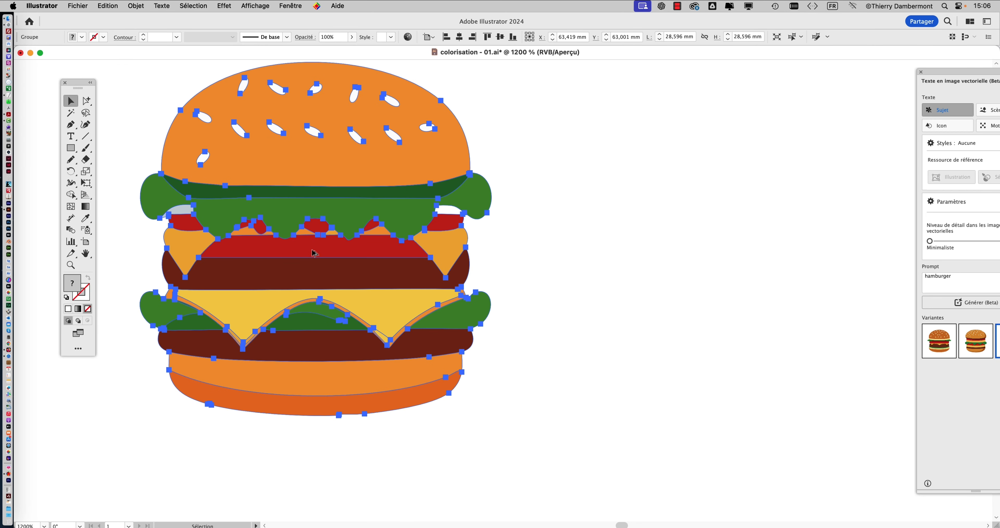
scroll(313, 253, "down", 1)
scroll(329, 254, "up", 1)
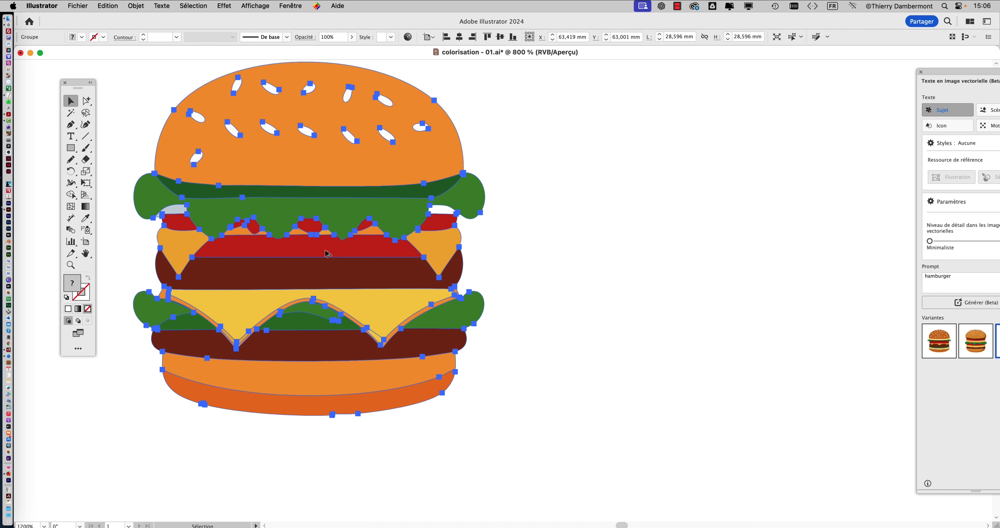
left_click_drag(327, 257, 298, 292)
left_click_drag(81, 83, 59, 86)
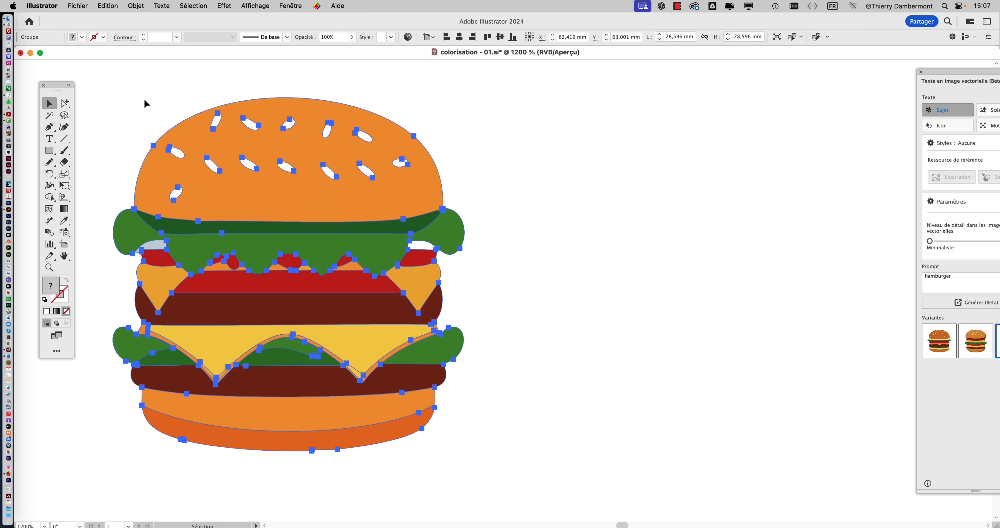
left_click(108, 5)
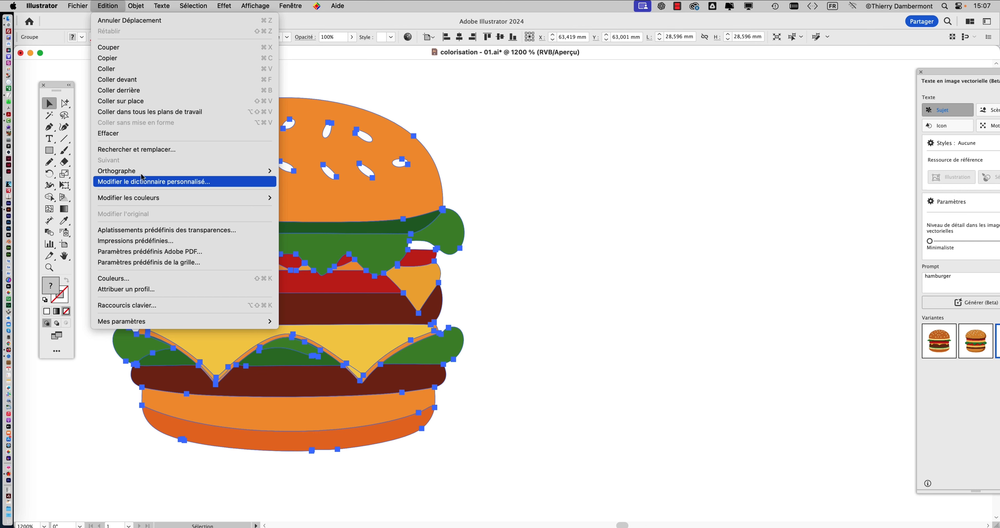
mouse_move(147, 198)
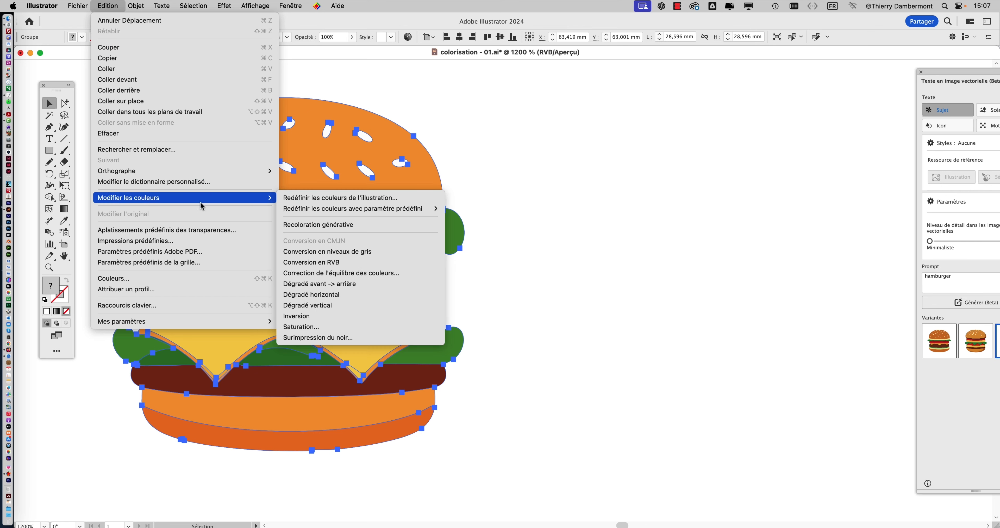
left_click(310, 203)
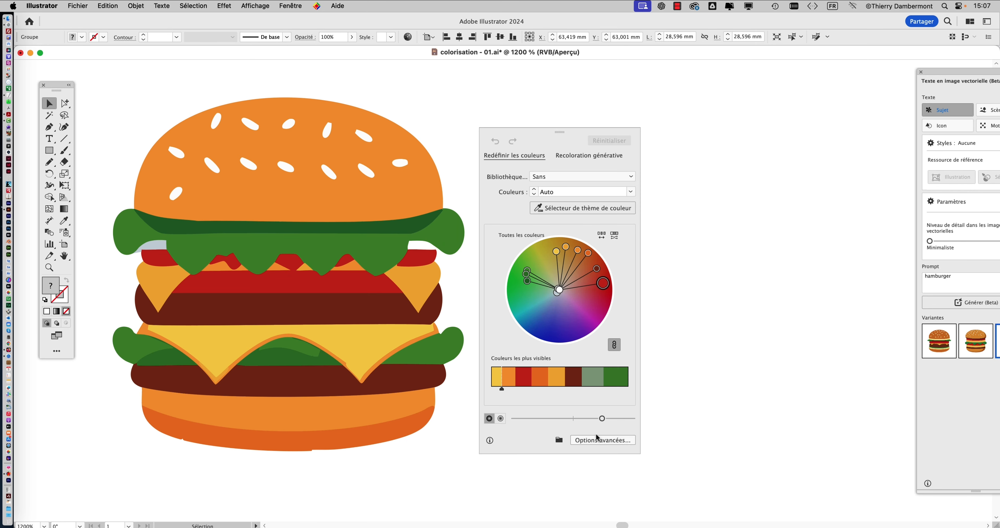
left_click(597, 437)
left_click_drag(642, 33, 571, 85)
- Examine the available colour adjustment modes and the full list of the burger's current colours
left_click(651, 289)
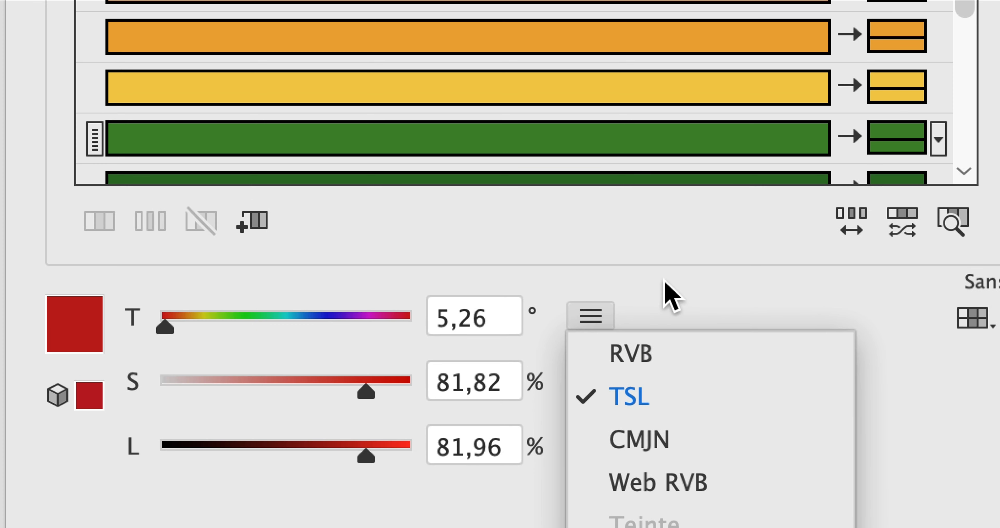
left_click(650, 213)
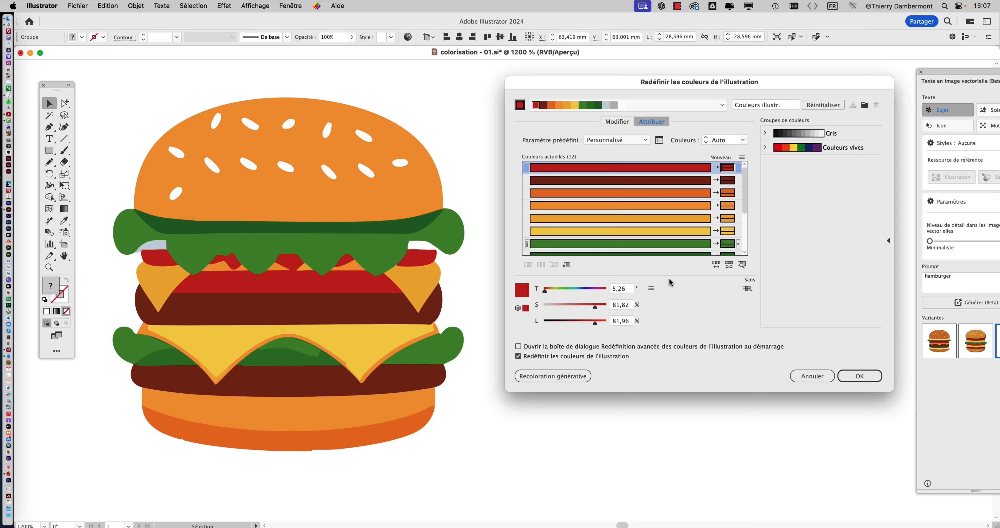
left_click(652, 289)
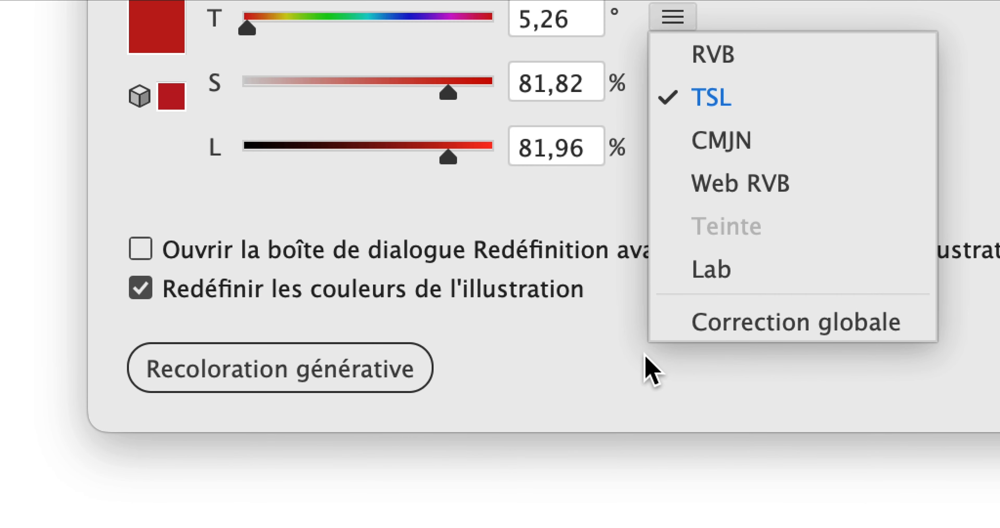
left_click(645, 355)
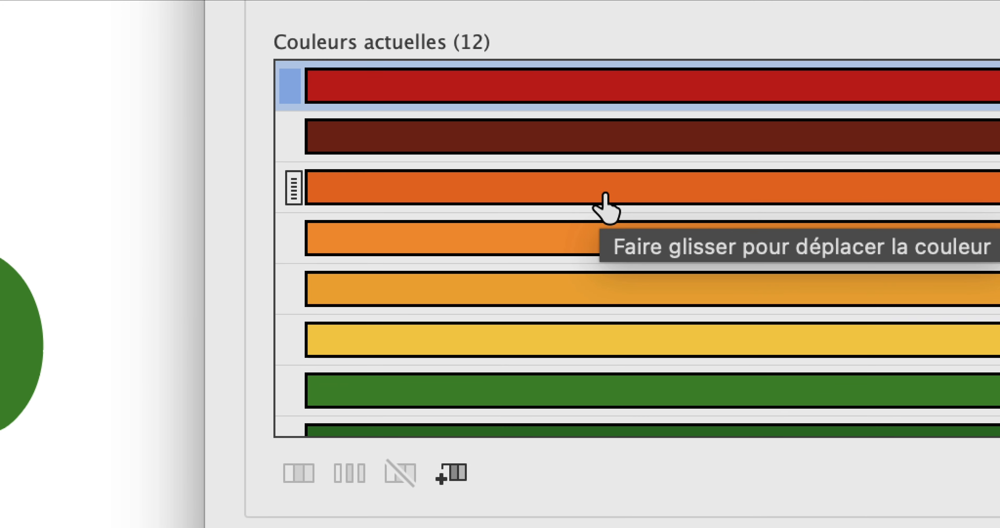
scroll(603, 200, "down", 2)
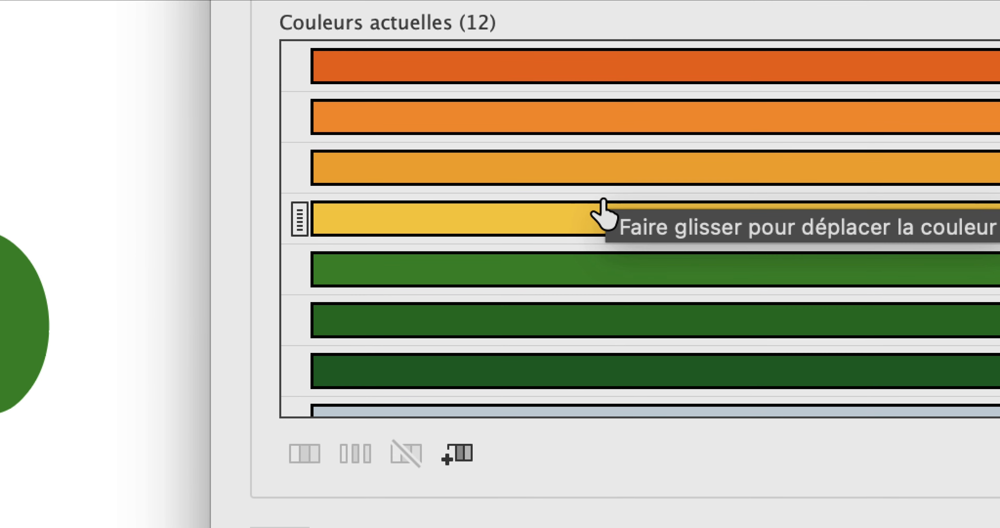
scroll(604, 209, "down", 4)
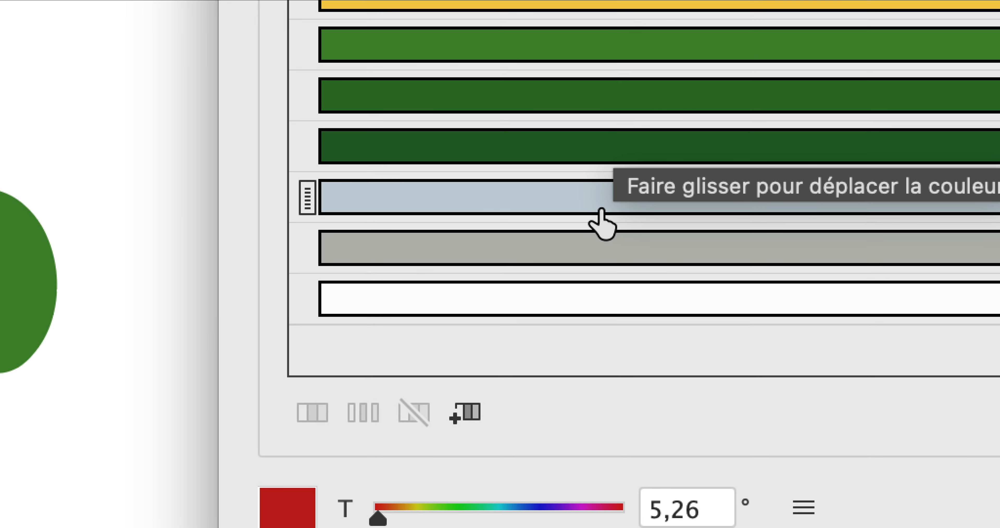
scroll(602, 217, "up", 6)
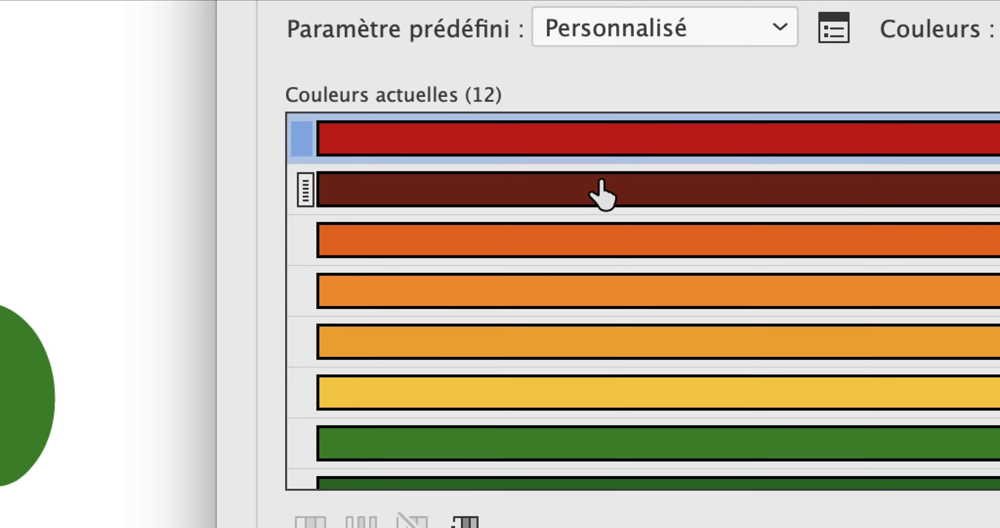
scroll(602, 194, "down", 5)
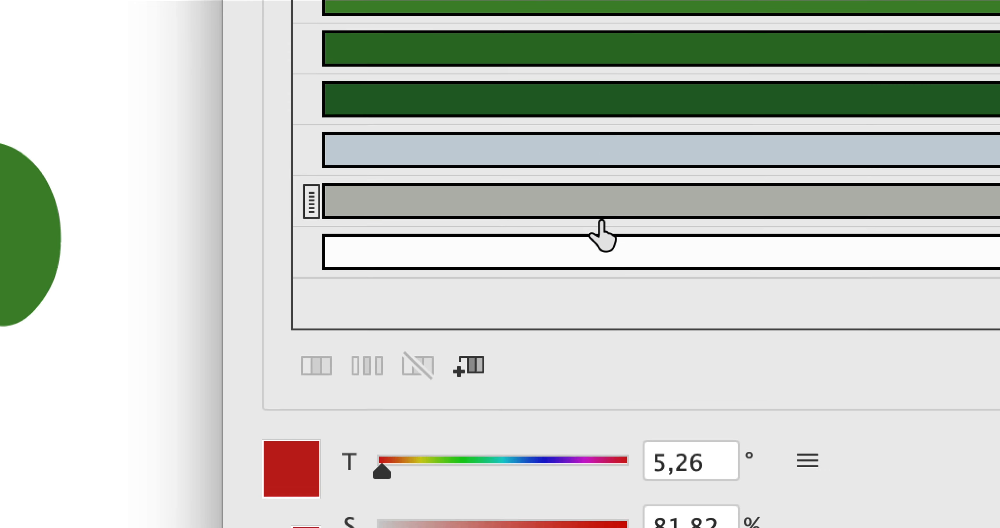
scroll(602, 232, "up", 6)
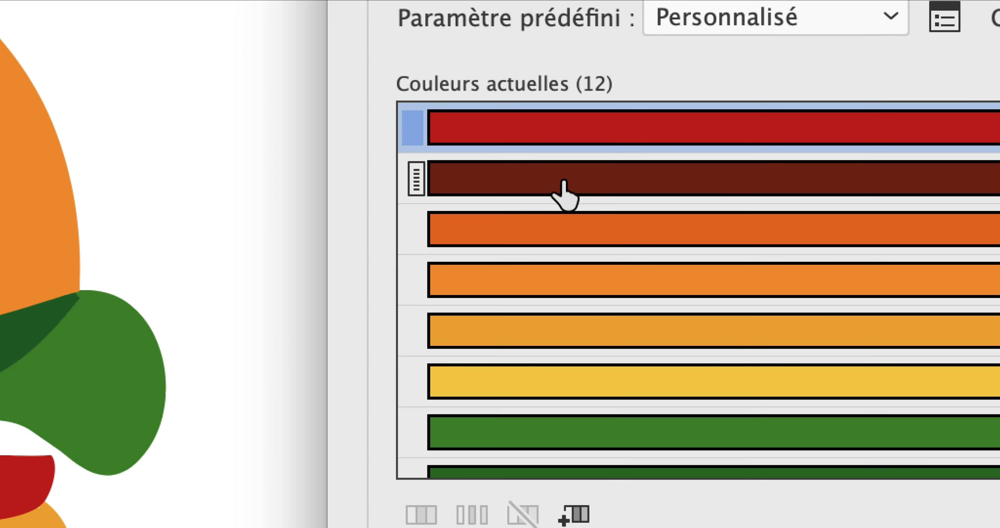
- Replace the dark brown of the patties with purple at hue 282°, saturation 50% and luminance 71%
left_click(564, 194)
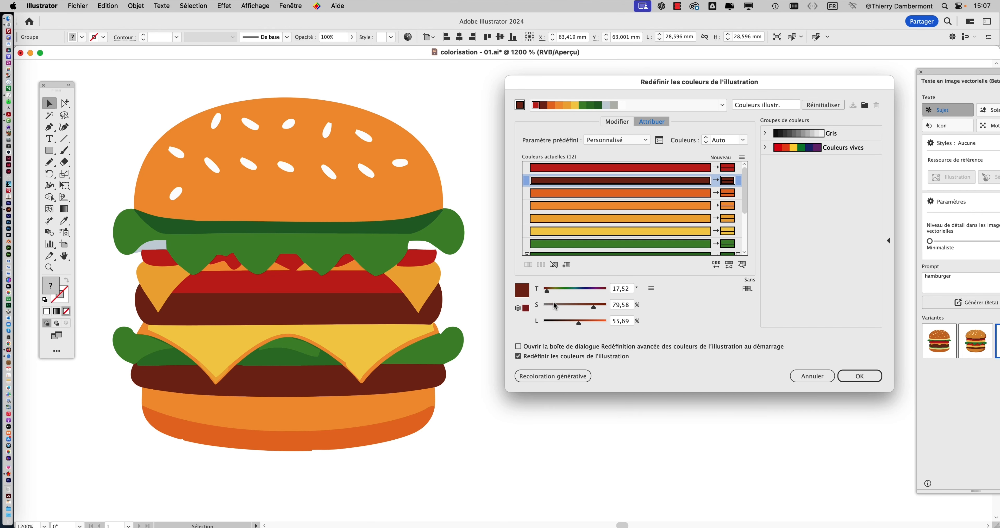
left_click_drag(547, 290, 579, 291)
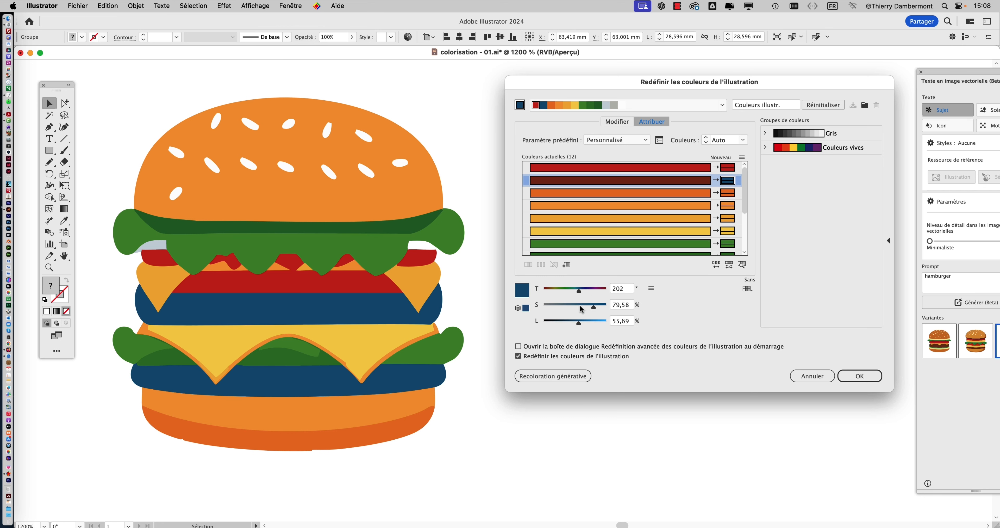
left_click(568, 306)
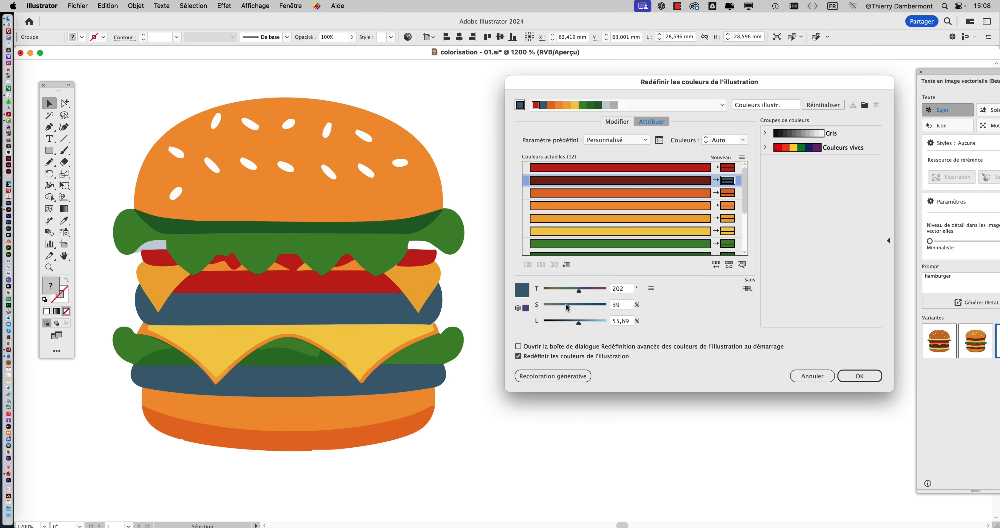
left_click(595, 305)
left_click(554, 289)
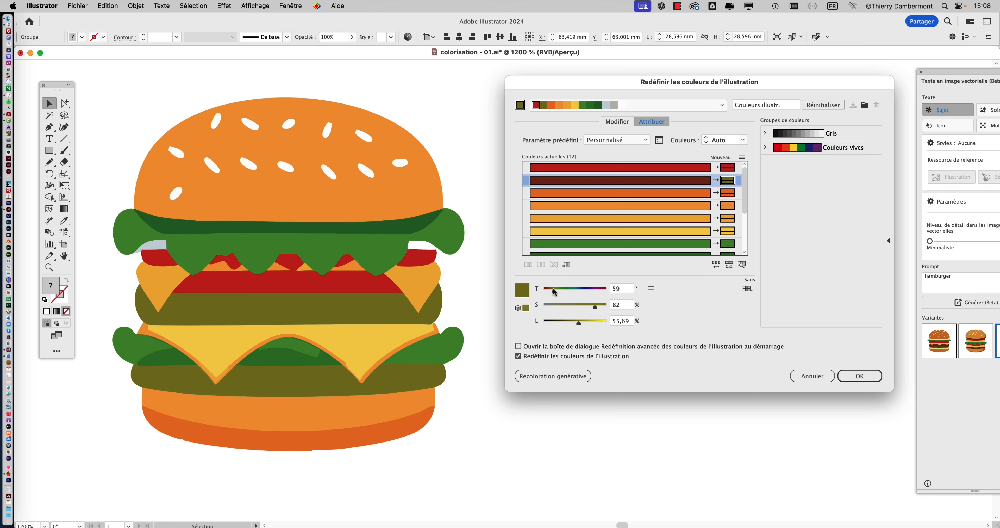
left_click_drag(553, 290, 585, 290)
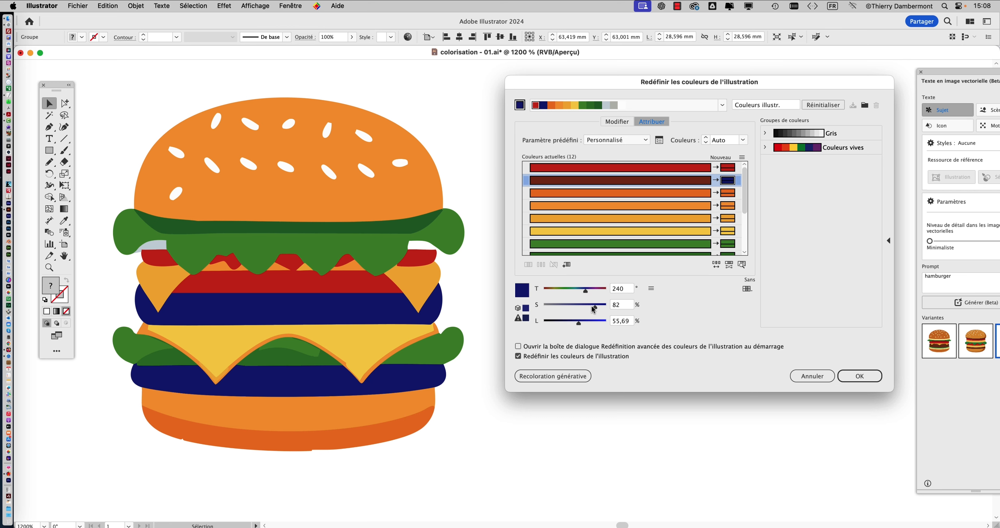
left_click(548, 289)
left_click_drag(548, 290, 586, 322)
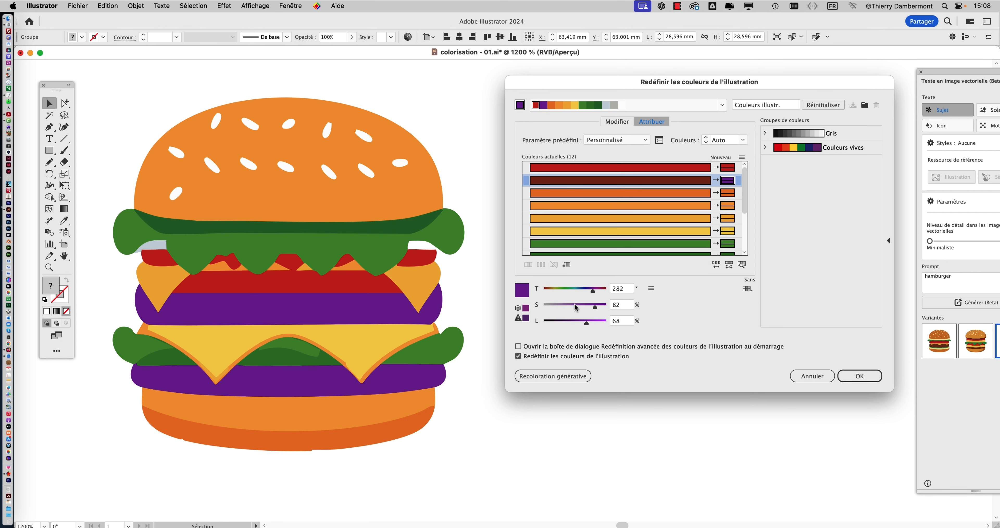
left_click(576, 307)
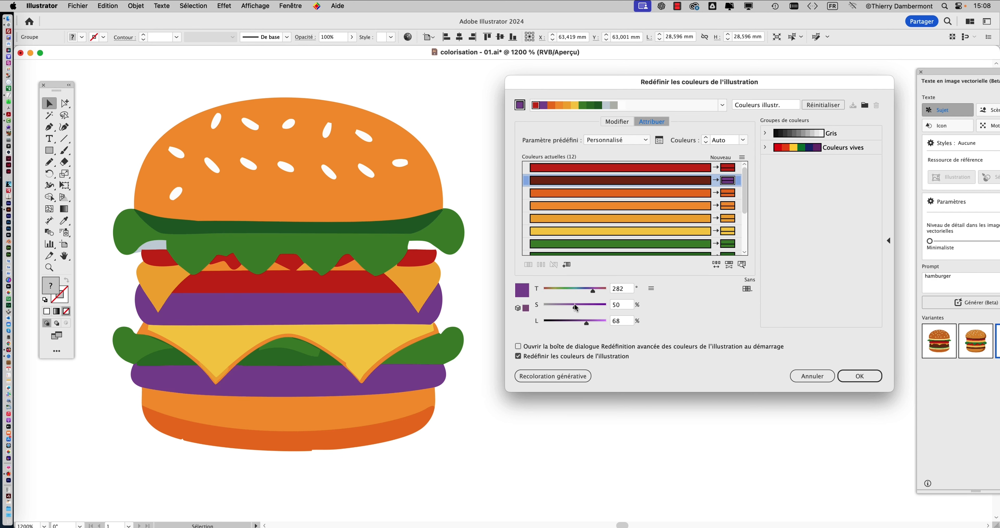
left_click_drag(598, 325, 589, 324)
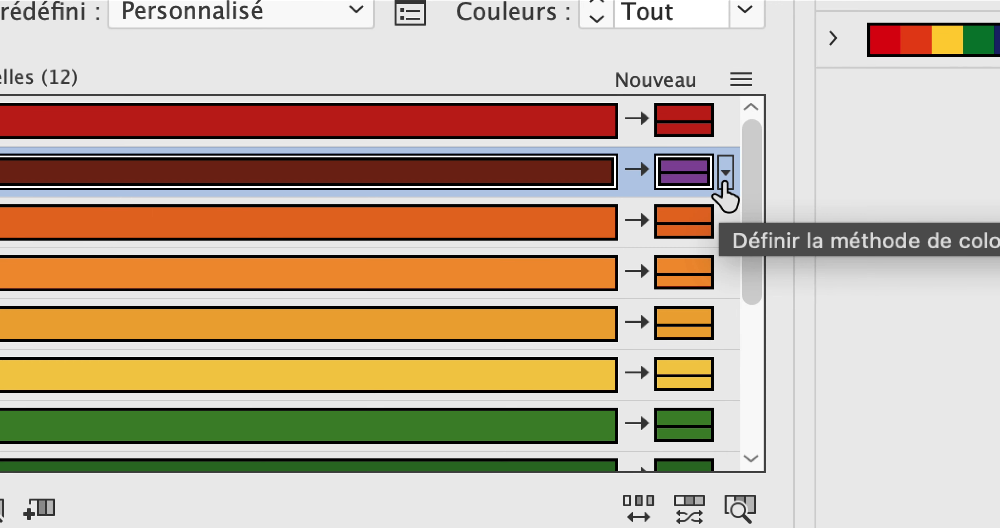
- Look at the colorisation methods offered for the purple replacement, leave them unaltered and apply the recolouring
left_click(757, 172)
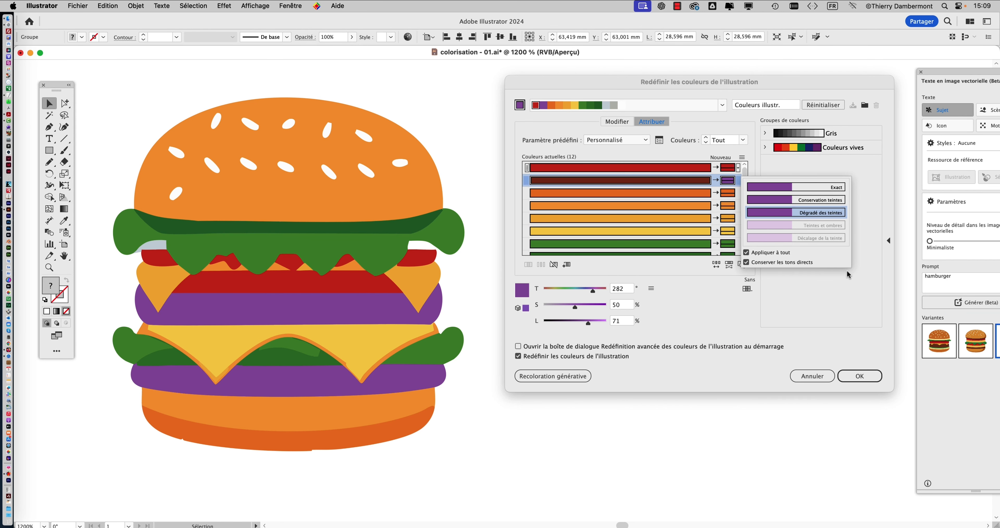
left_click(753, 154)
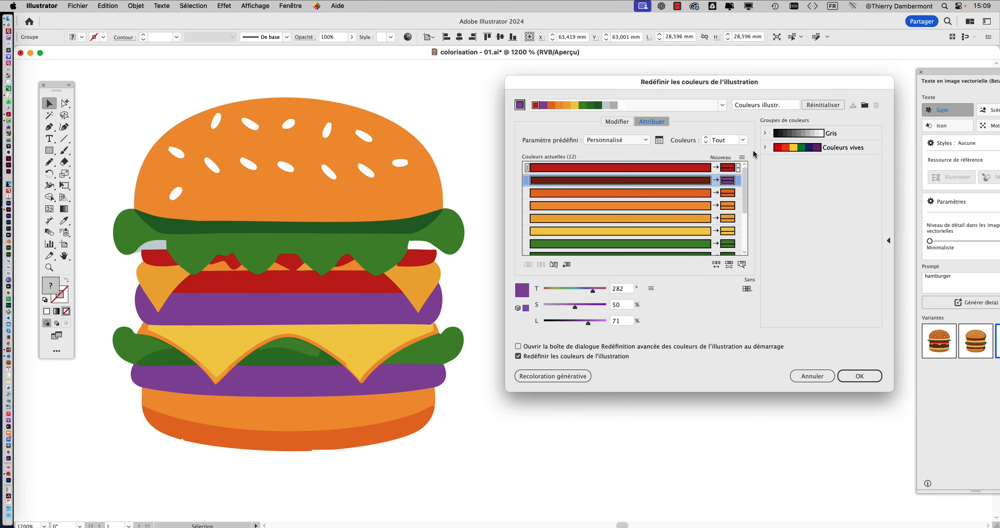
left_click(862, 378)
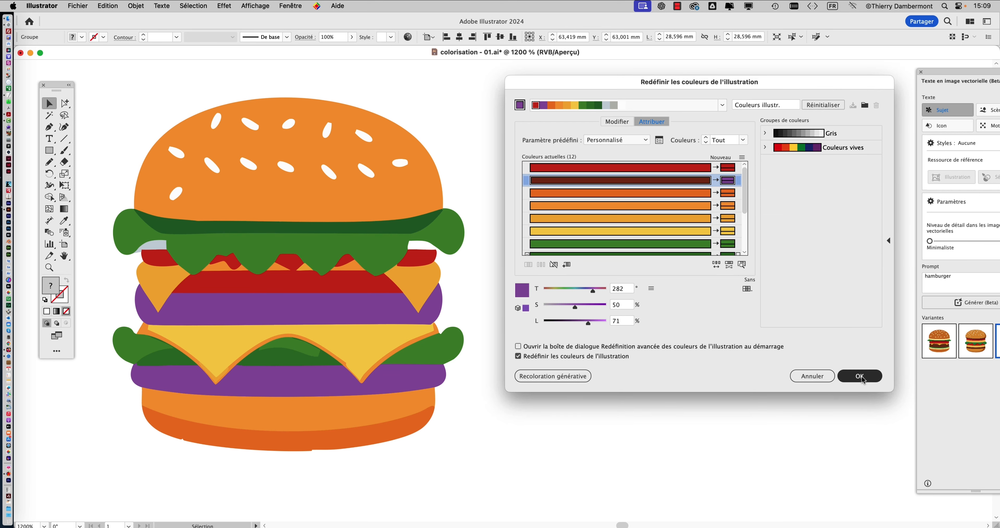
- Duplicate the purple-patty burger to its right at about X 87.9 mm, Y 63.4 mm
scroll(551, 325, "down", 3)
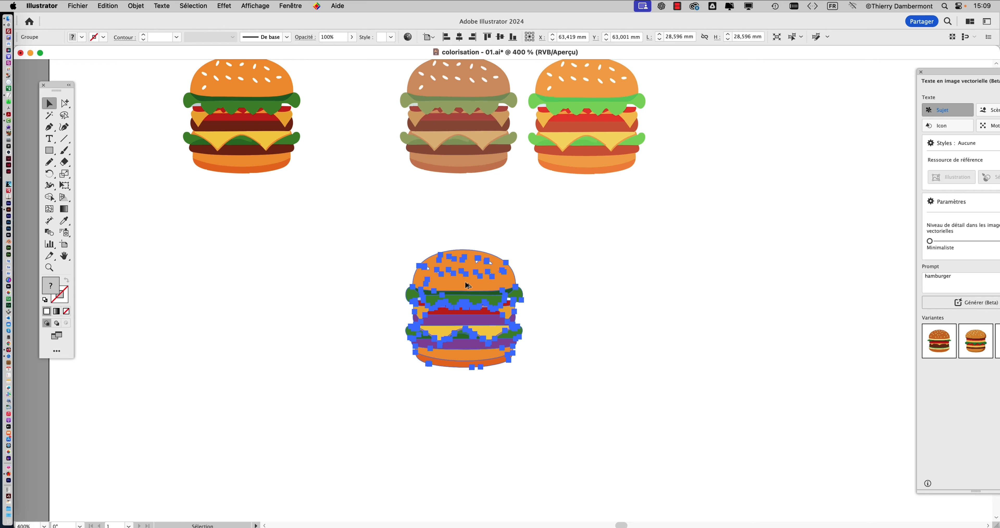
left_click_drag(462, 286, 622, 289)
scroll(672, 325, "up", 2)
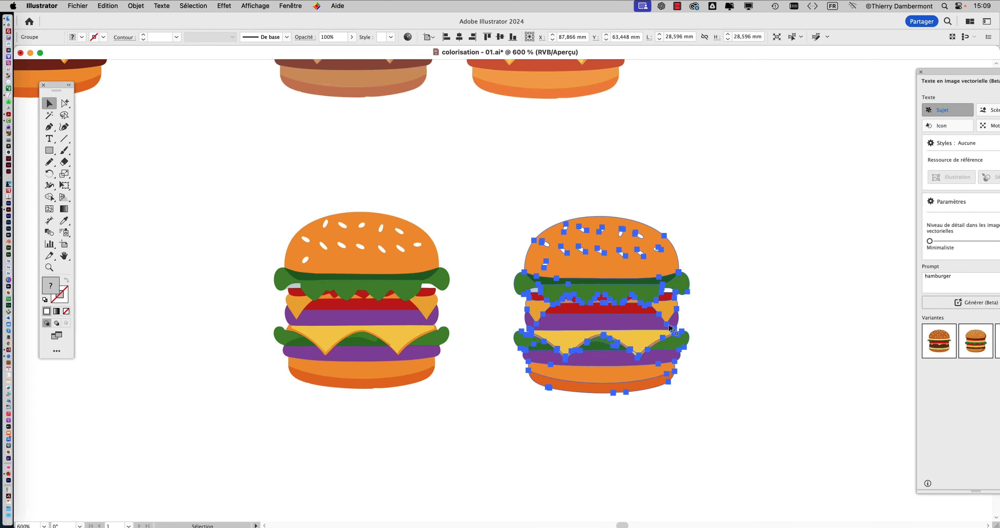
- Open the advanced recolouring options for the new duplicate of the purple-patty burger
left_click_drag(559, 310, 393, 263)
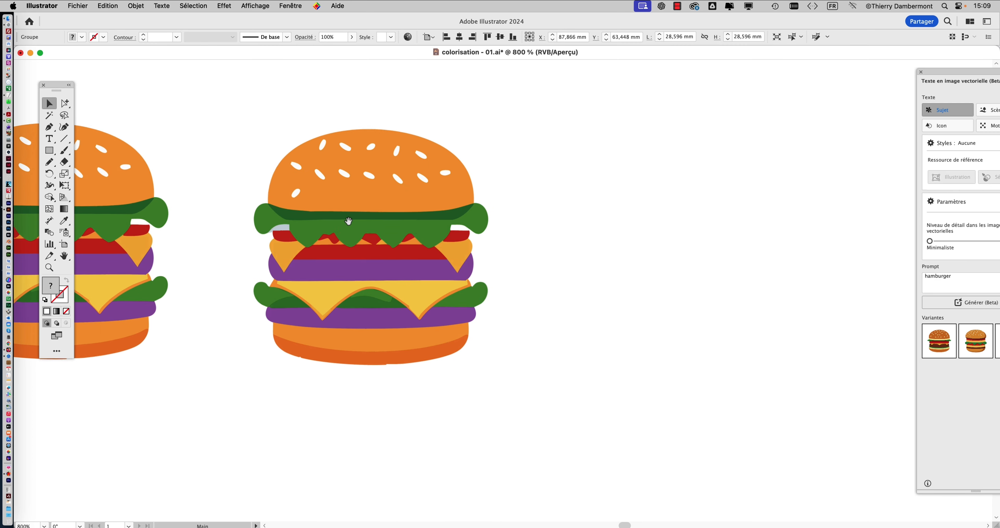
left_click(106, 6)
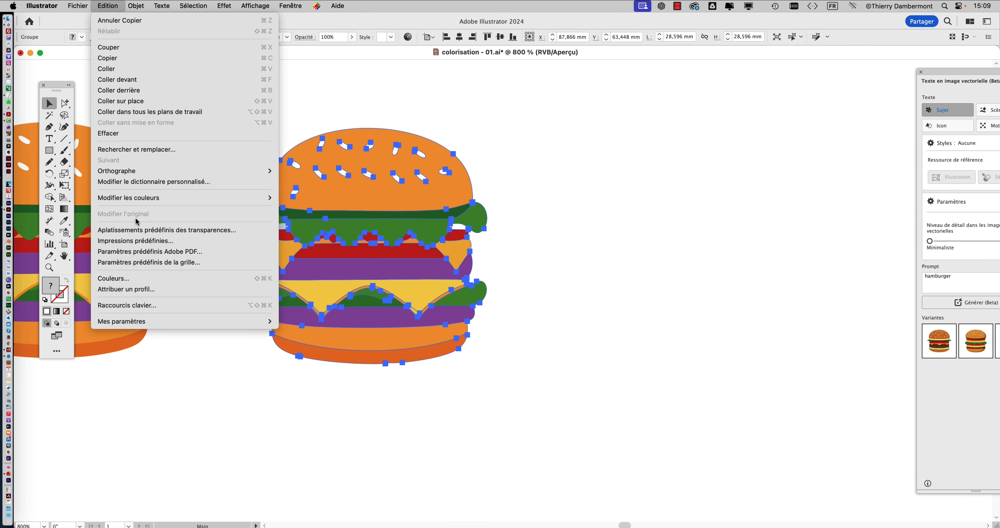
mouse_move(136, 199)
left_click(336, 199)
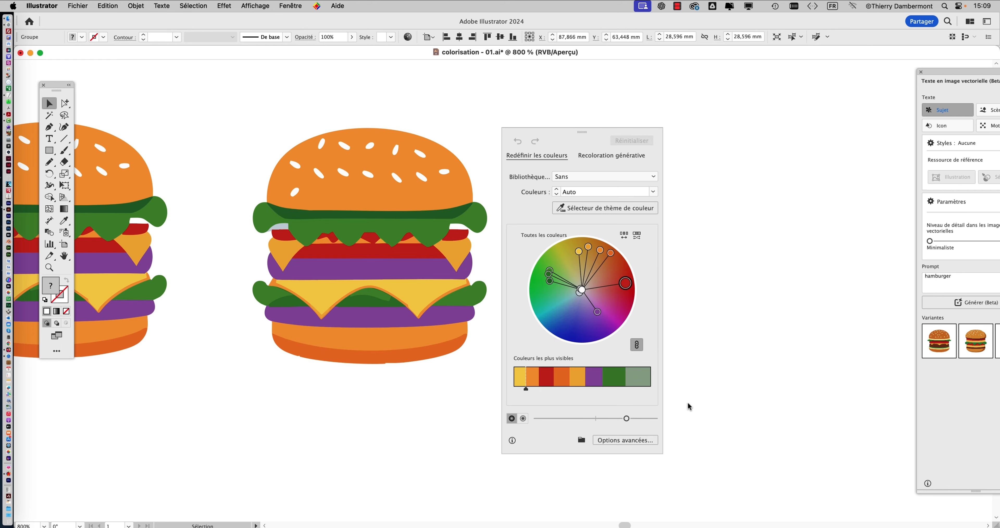
left_click(636, 449)
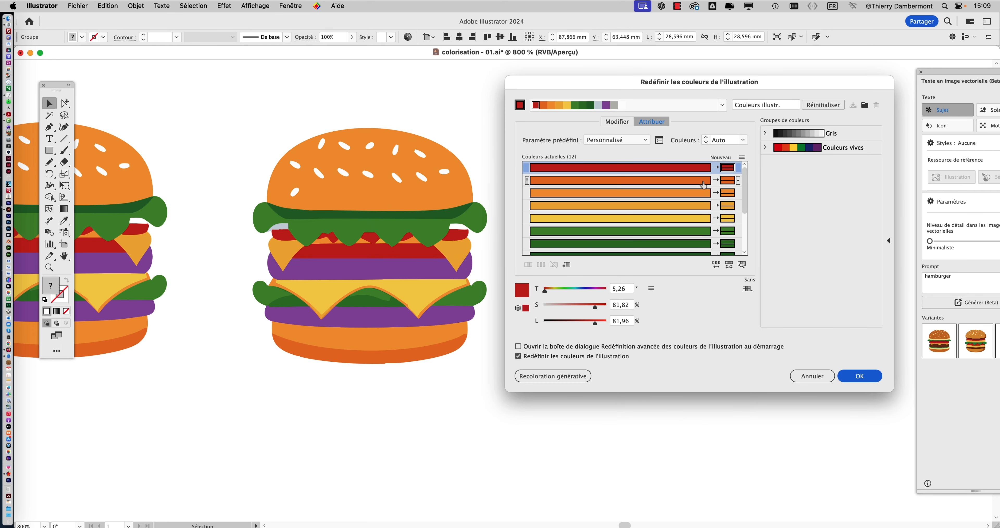
- Replace the duplicate's purple patty colour with red at hue 0° and saturation 78%
scroll(675, 204, "down", 3)
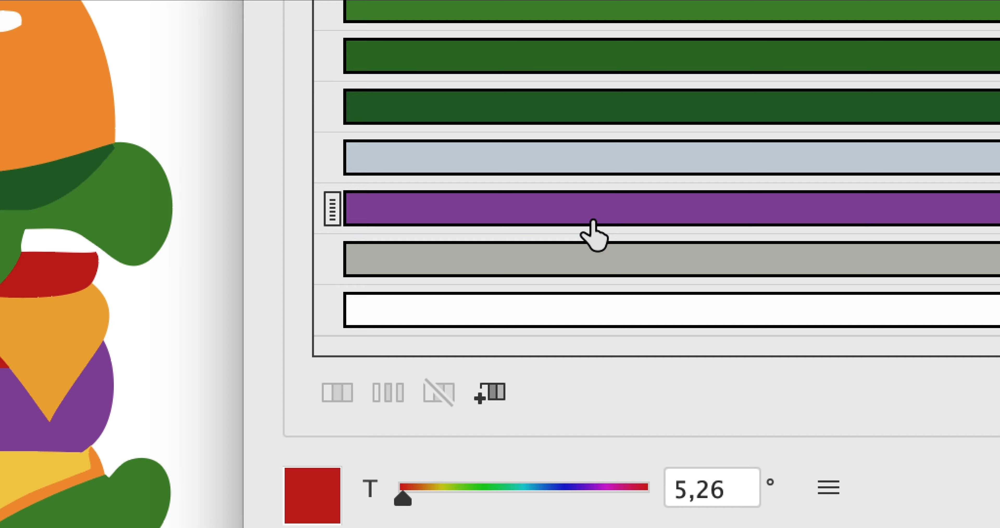
left_click(594, 221)
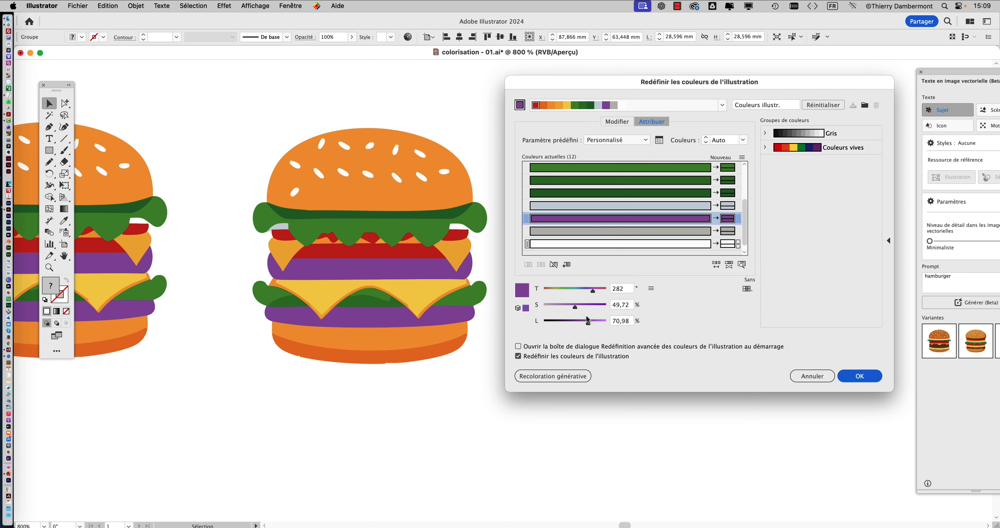
left_click_drag(575, 306, 560, 306)
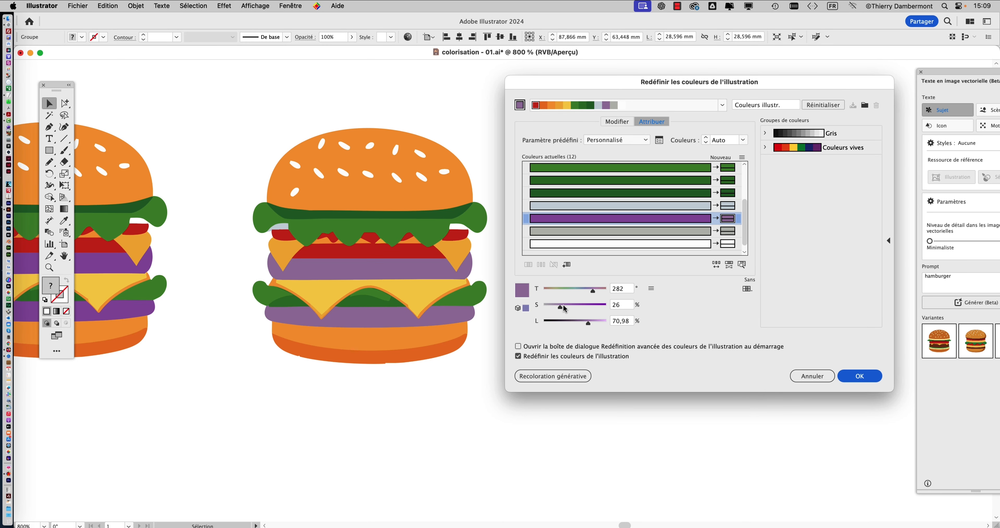
left_click_drag(586, 292, 544, 290)
left_click(591, 304)
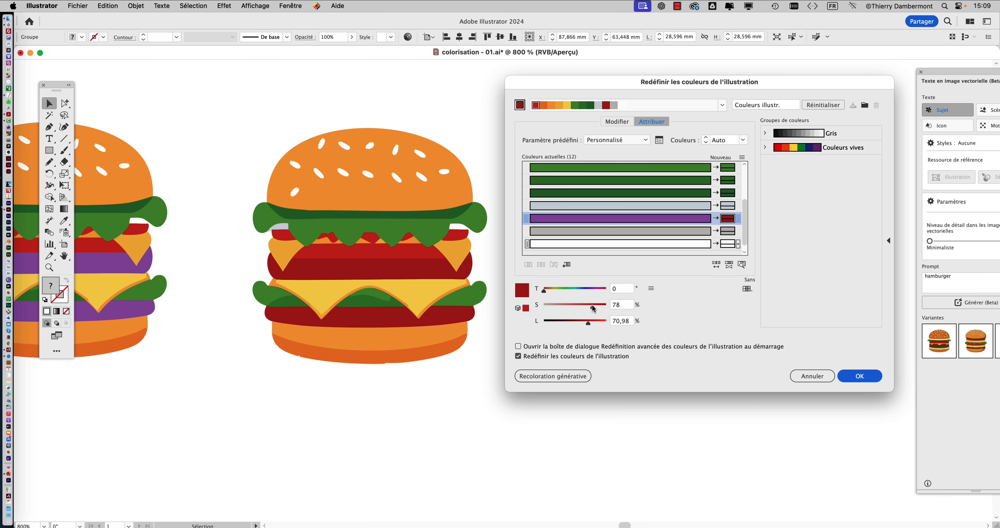
- Replace the duplicate's patty colour with dark green at hue 75°, saturation 81% and brightness 30%, and apply the recolouring
left_click(597, 290)
left_click_drag(598, 291, 585, 290)
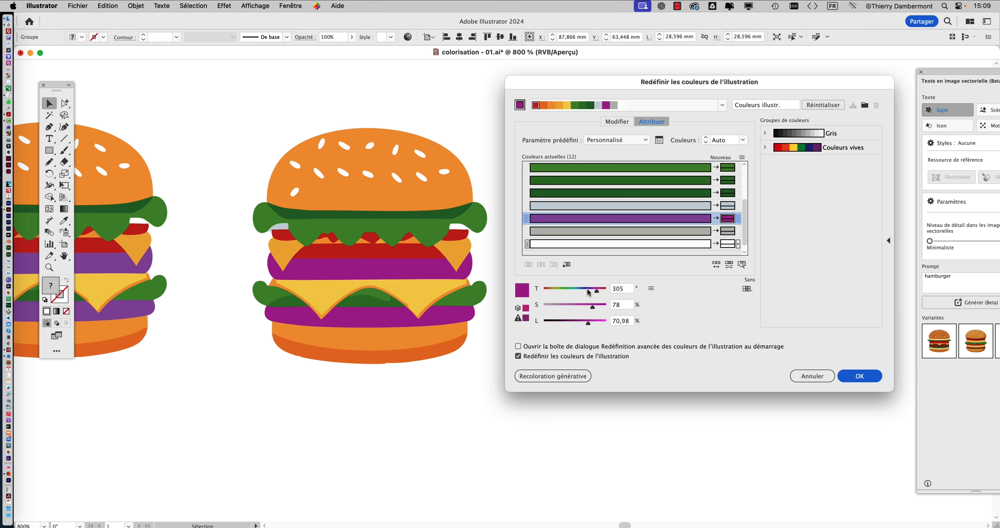
left_click(578, 305)
left_click_drag(578, 325, 563, 326)
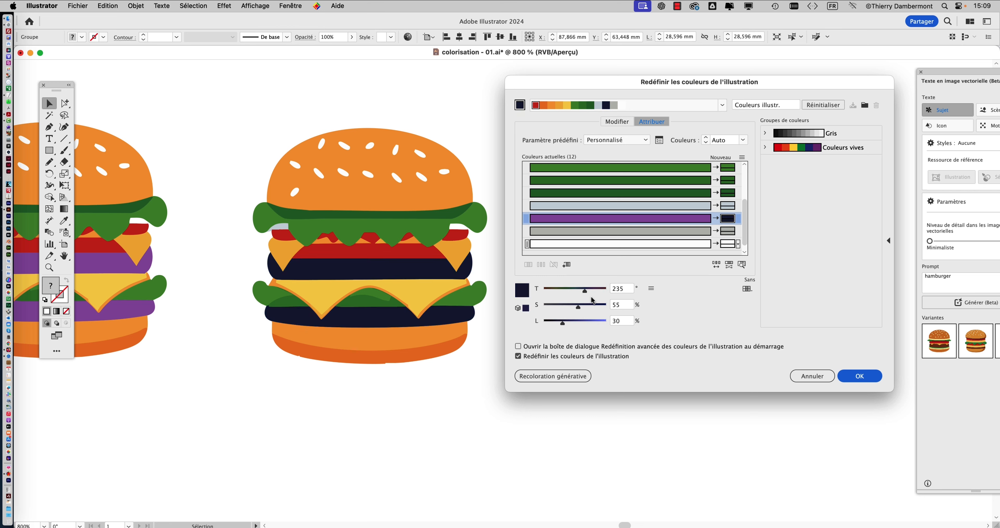
left_click(557, 290)
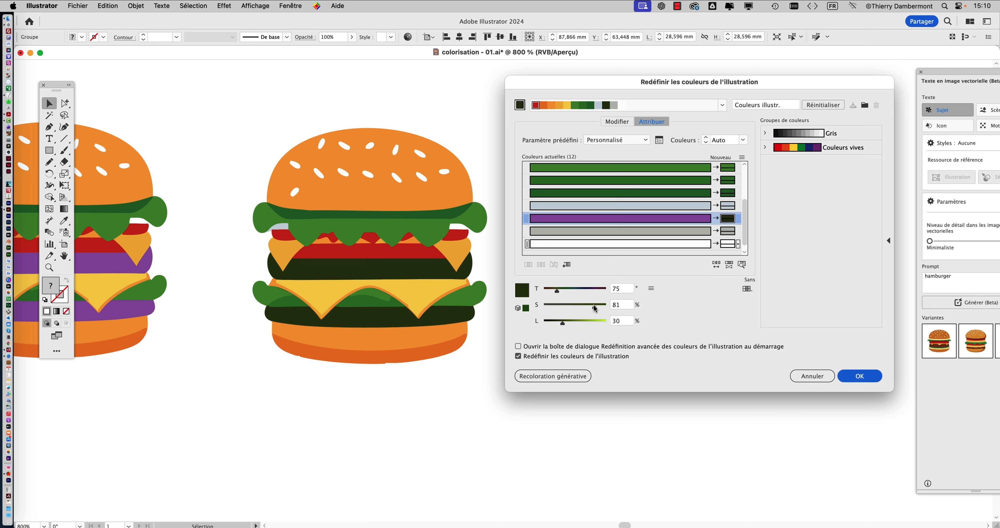
left_click(858, 377)
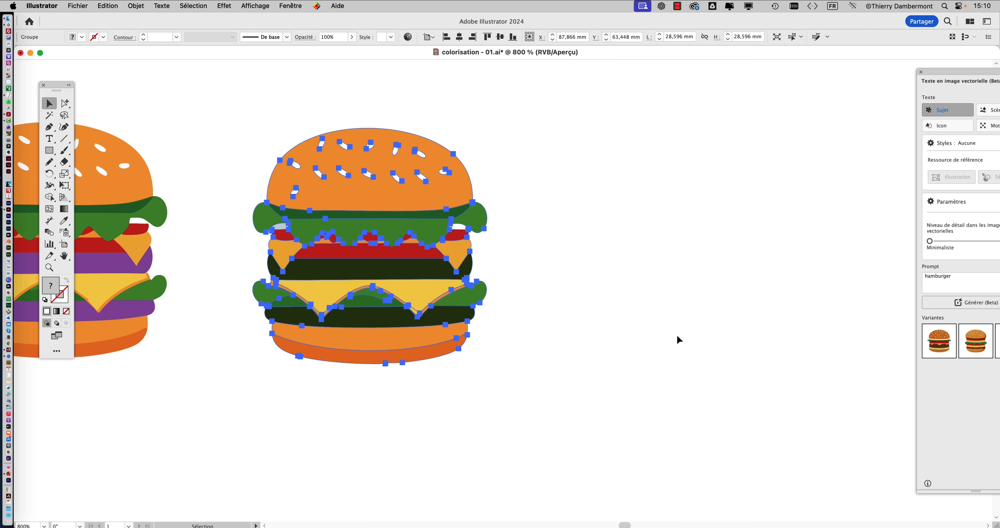
- Shift the purple-patty burger slightly left and move the dark-green-patty burger closer beside it, to about X 82.9 mm, Y 63.5 mm
left_click(552, 337)
scroll(540, 336, "down", 2)
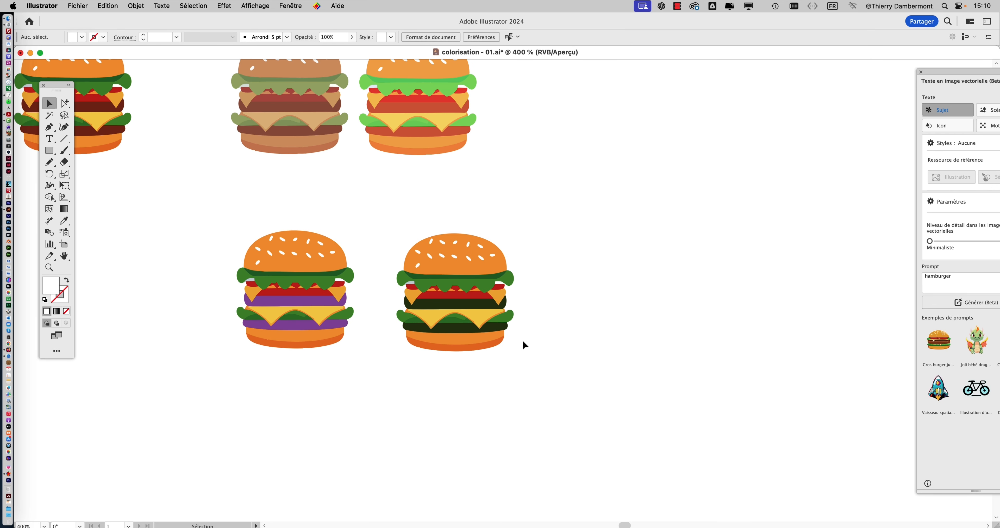
left_click_drag(485, 393, 569, 345)
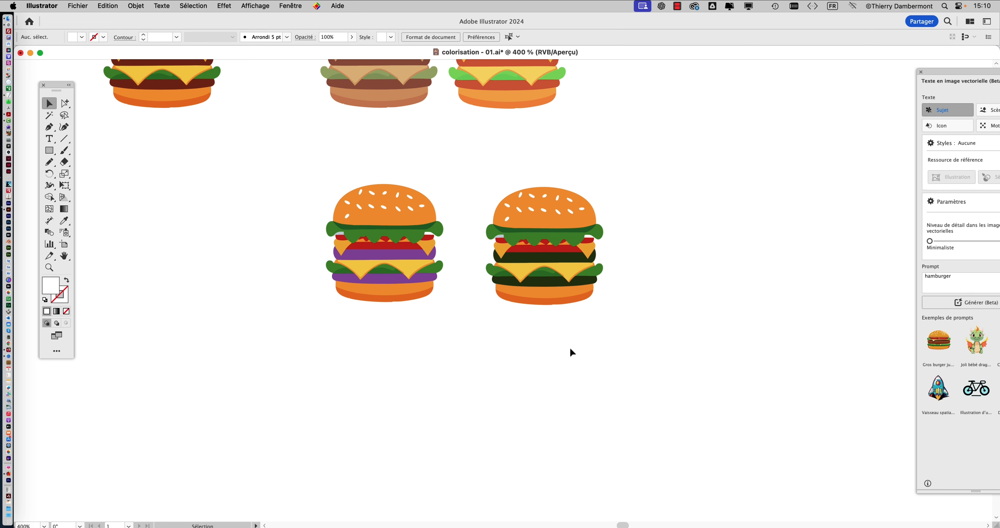
scroll(540, 354, "up", 5)
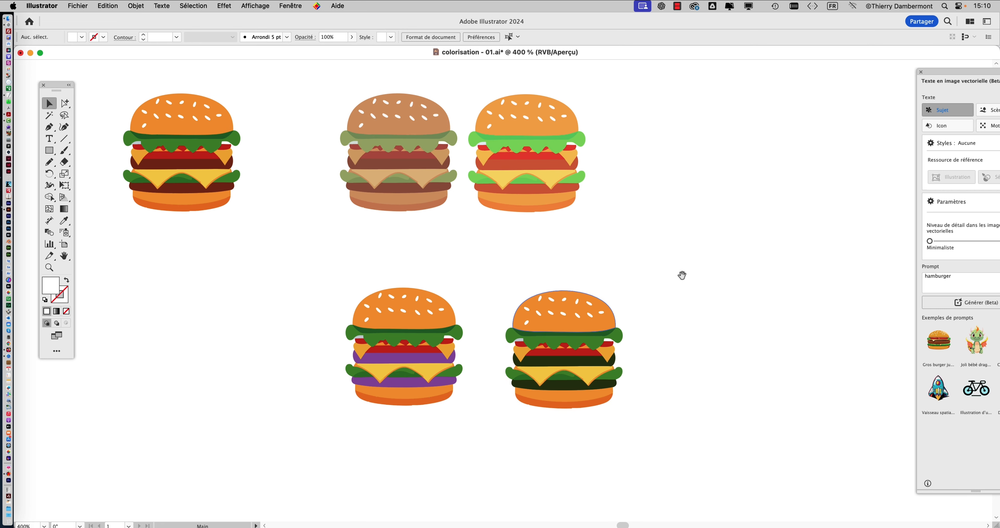
left_click_drag(681, 277, 552, 266)
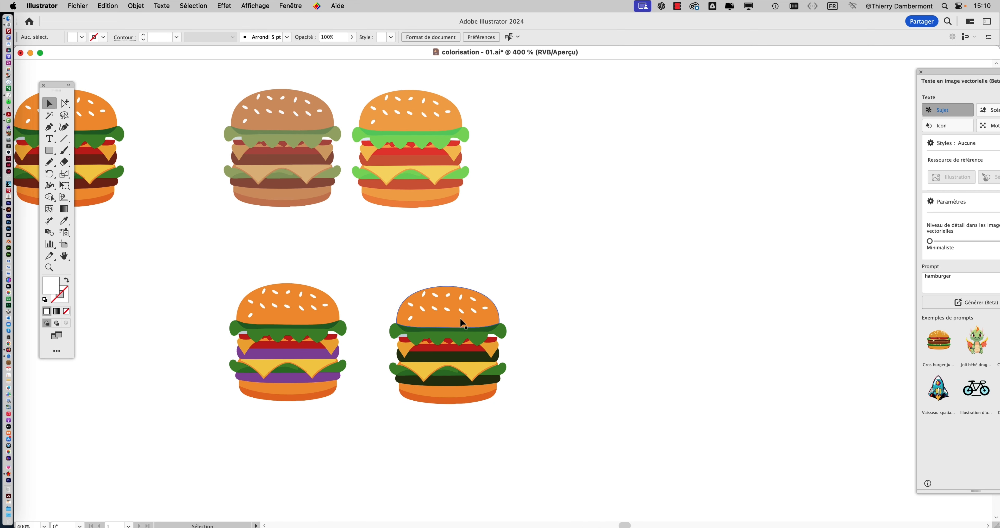
left_click_drag(462, 319, 435, 313)
left_click_drag(303, 310, 295, 310)
left_click_drag(400, 305, 392, 308)
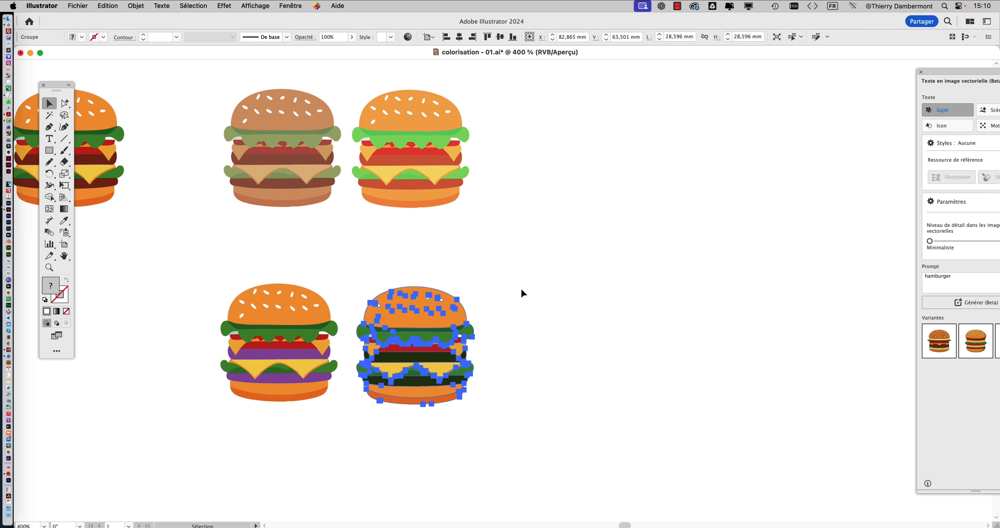
left_click(520, 288)
- Duplicate the original burger below the purple-patty burger, at about X 62.6 mm, Y 90.6 mm
scroll(519, 313, "left", 5)
scroll(519, 313, "down", 5)
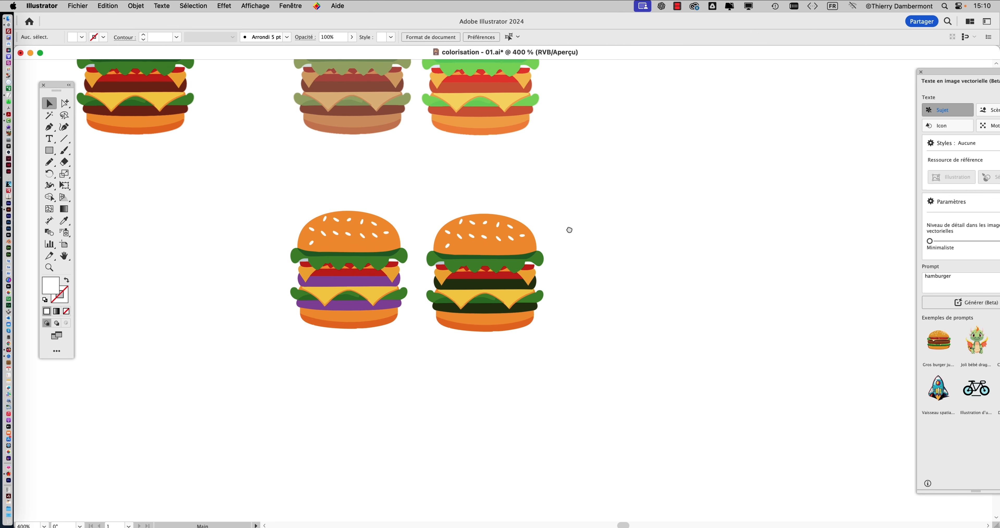
scroll(562, 343, "down", 1)
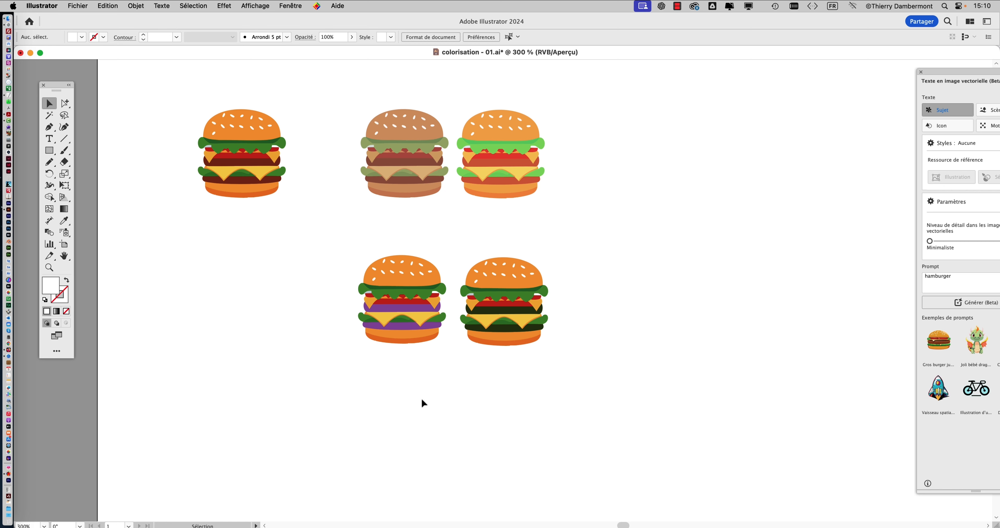
scroll(399, 353, "right", 3)
scroll(399, 352, "down", 1)
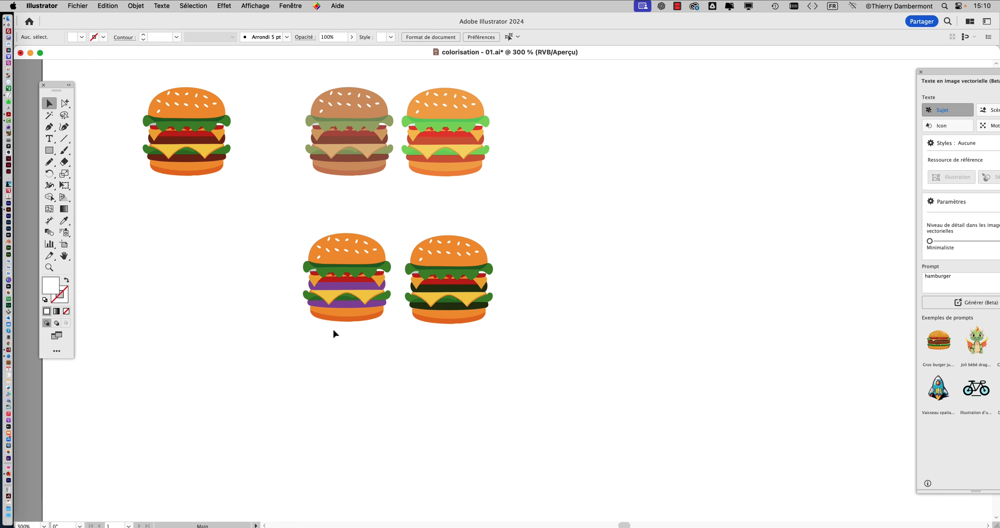
left_click(186, 133)
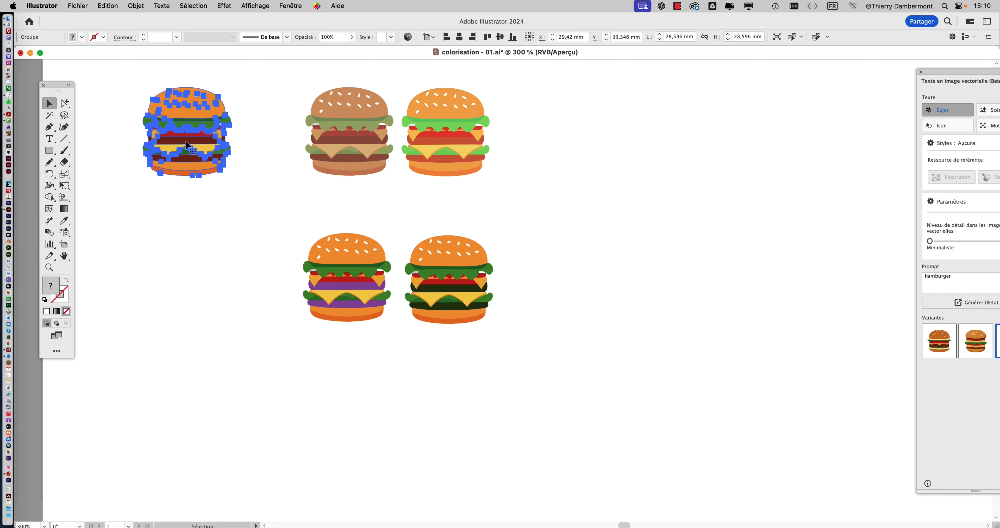
scroll(296, 206, "down", 3)
scroll(296, 206, "left", 1)
left_click_drag(216, 104, 379, 382)
scroll(379, 382, "up", 3)
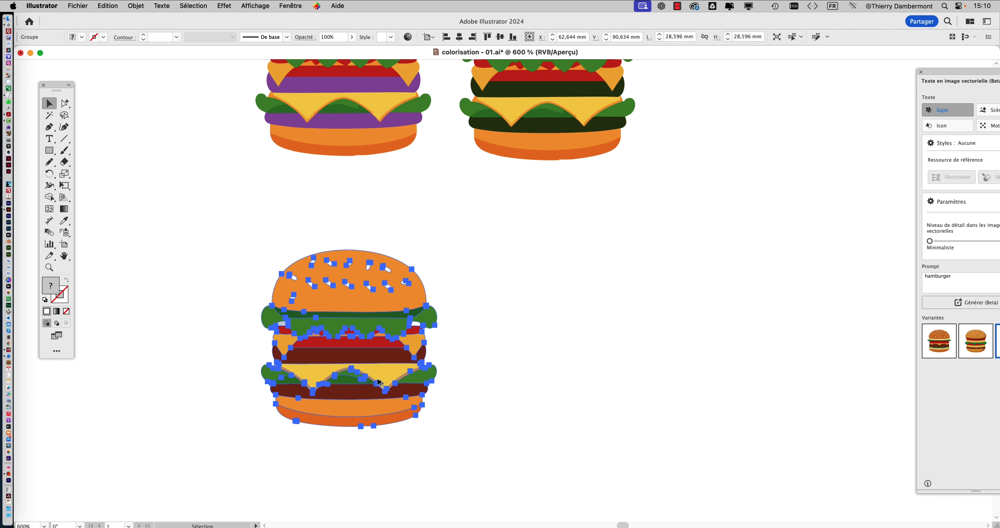
left_click_drag(322, 352, 194, 282)
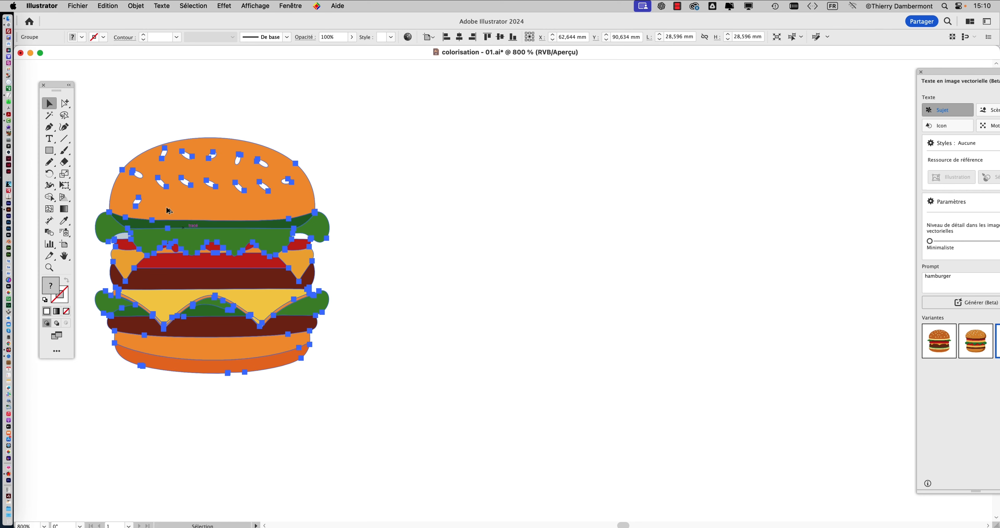
- Open the advanced Recolor Artwork options for the new copy of the original burger
left_click(108, 6)
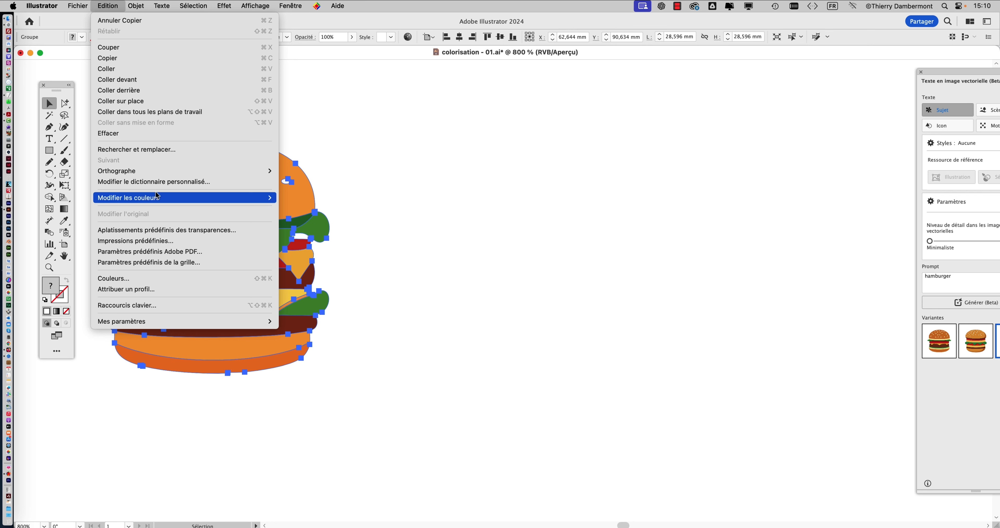
mouse_move(155, 200)
left_click(321, 198)
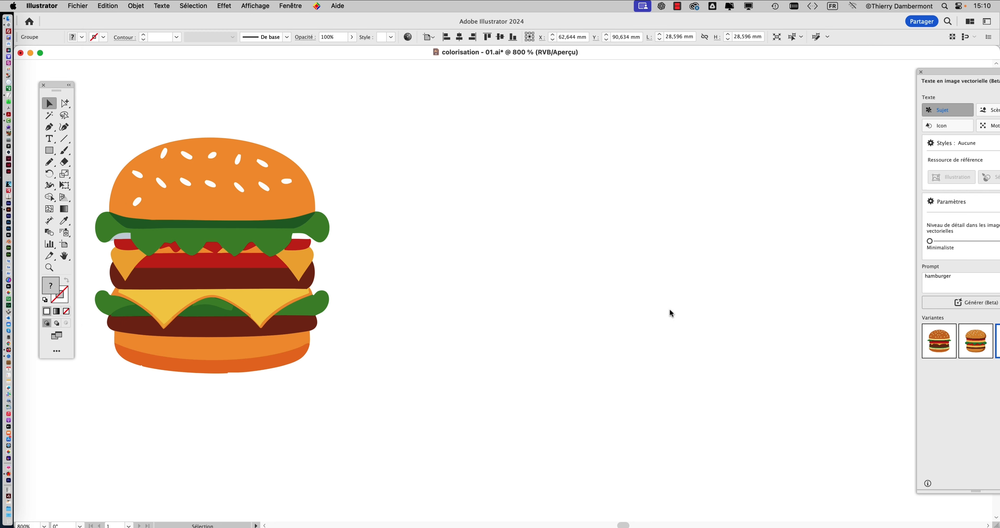
left_click(467, 440)
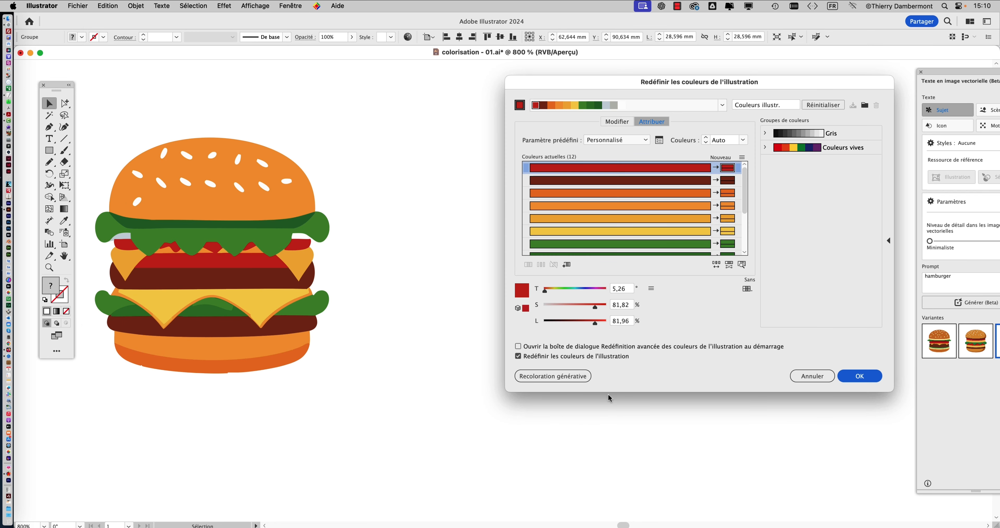
- Randomly change the colour order of the burger copy and apply the recolouring
left_click_drag(620, 80, 543, 95)
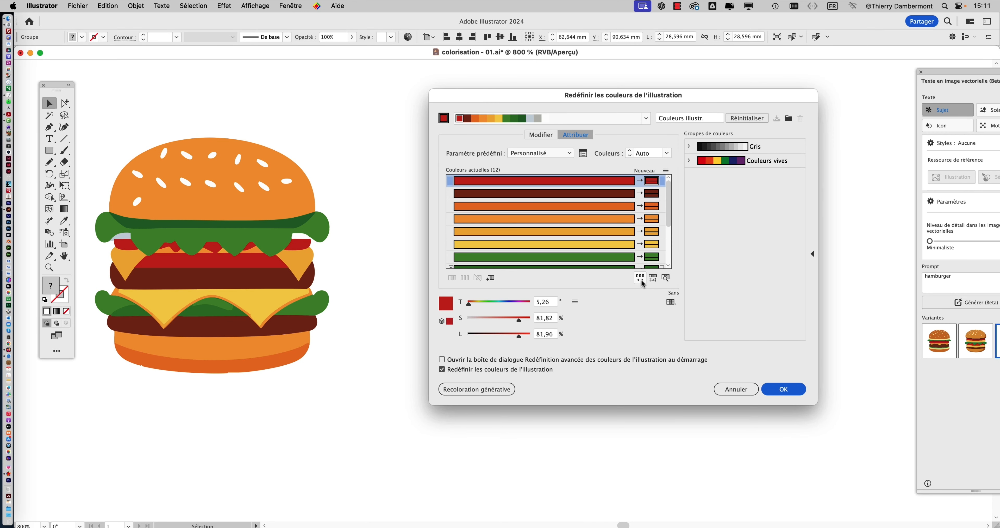
left_click(642, 278)
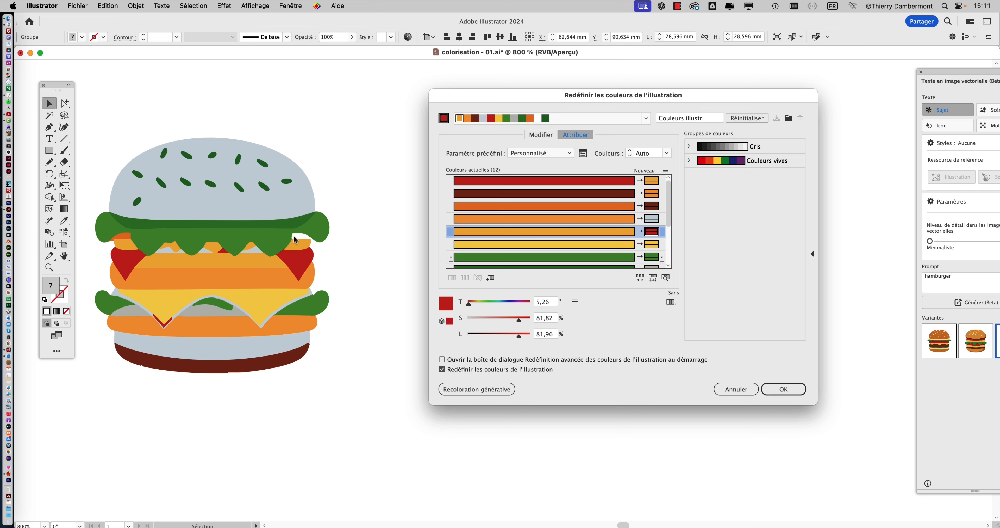
left_click(784, 392)
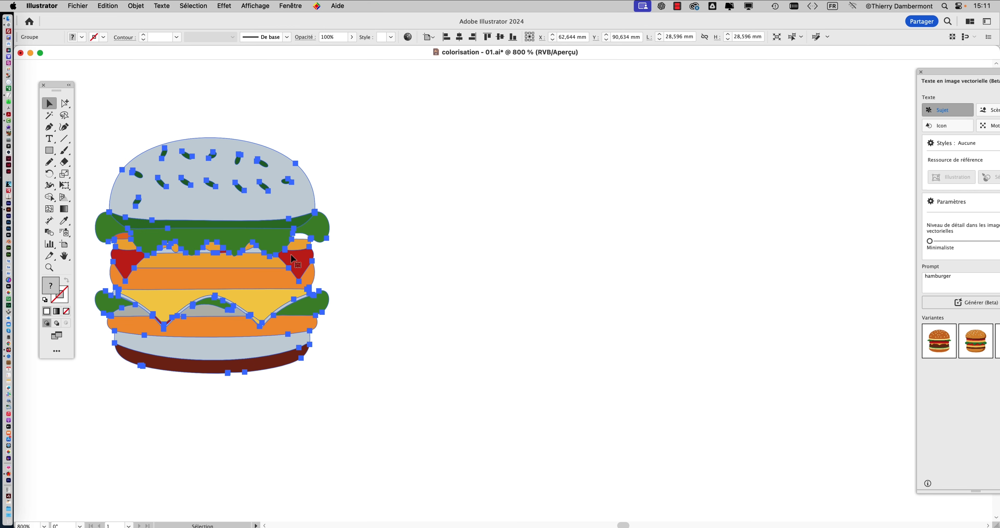
- Duplicate the randomly recoloured burger to its right at about X 82.8 mm, Y 91.6 mm
left_click_drag(239, 218, 500, 229)
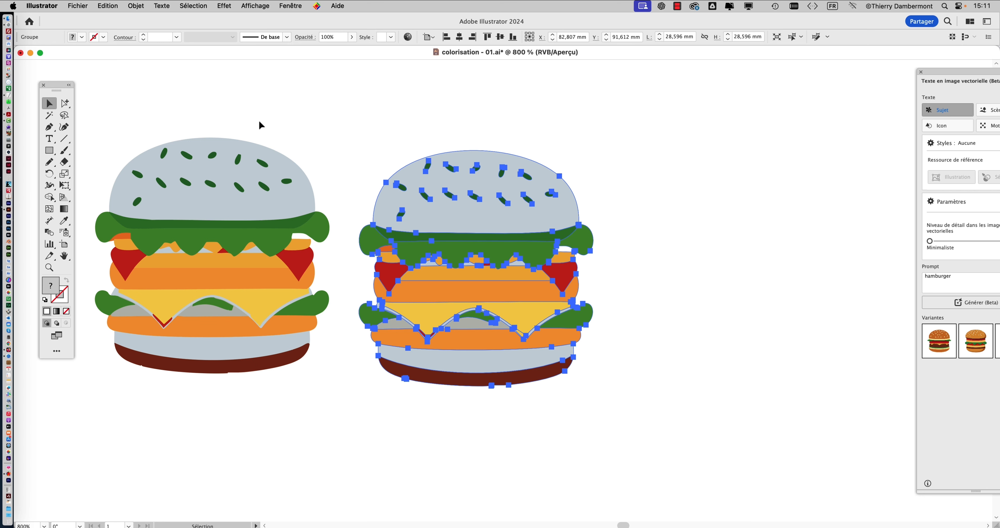
left_click_drag(335, 154, 172, 134)
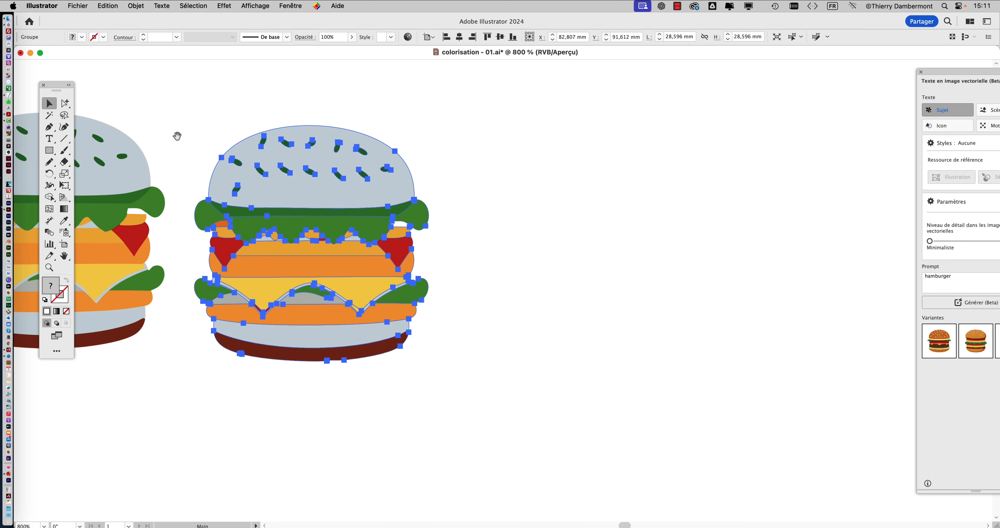
- Look through the Edit Colors commands for a shortcut assigned to Recolor Artwork, without running any of them
left_click(83, 6)
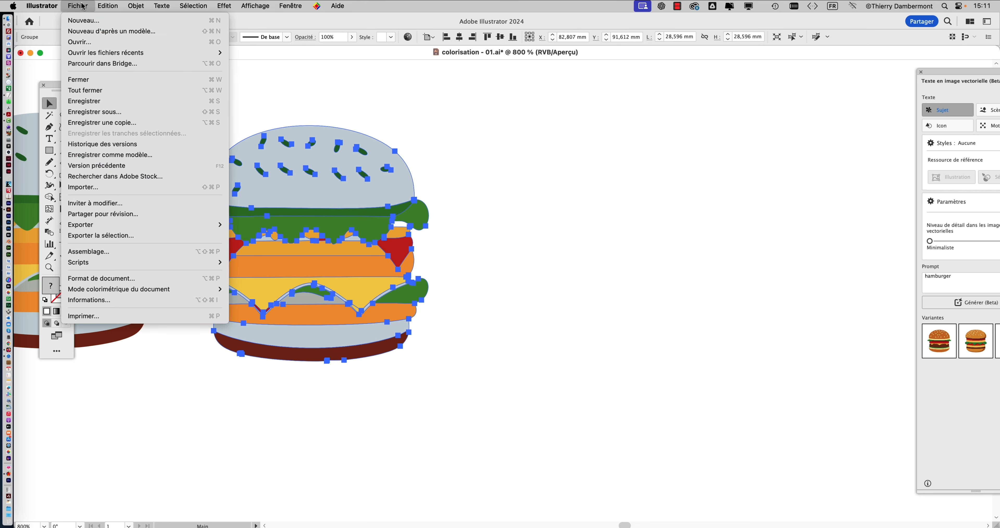
mouse_move(102, 6)
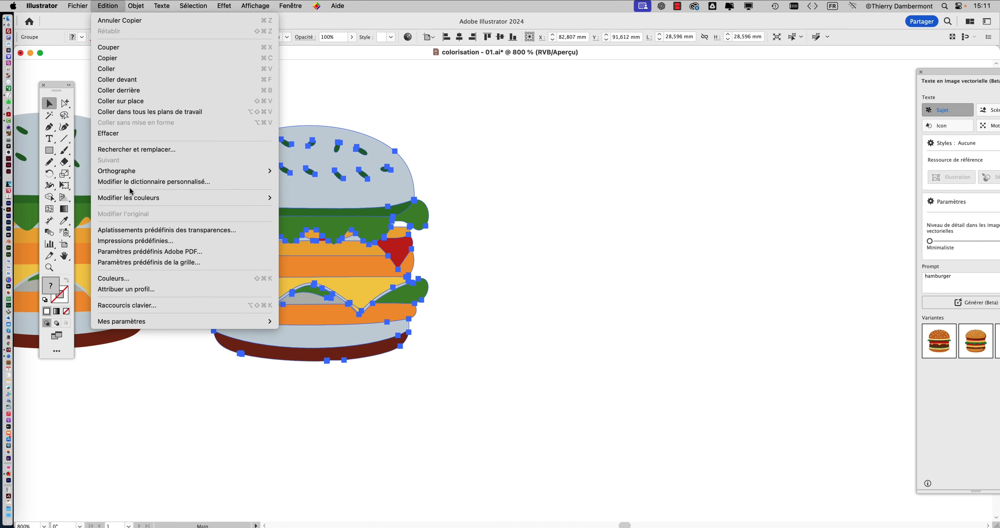
mouse_move(133, 200)
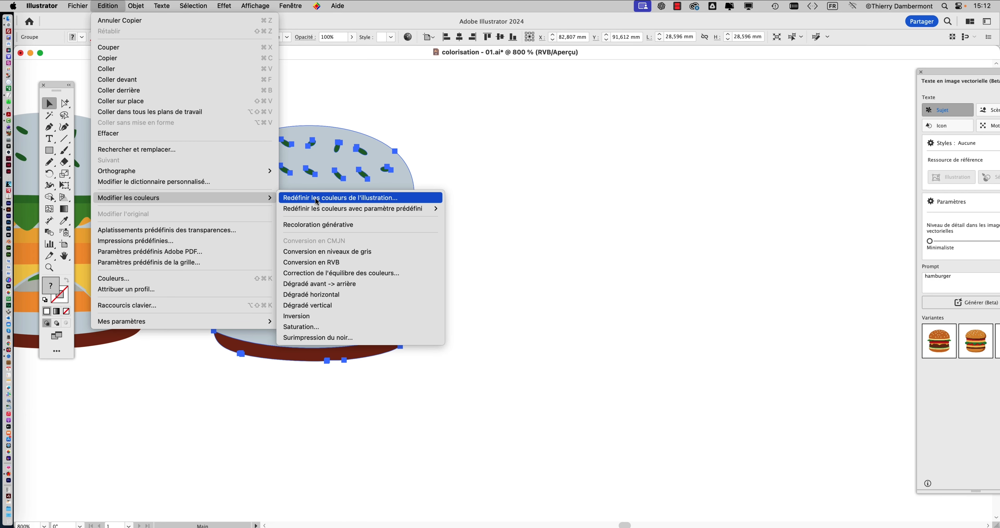
left_click(513, 206)
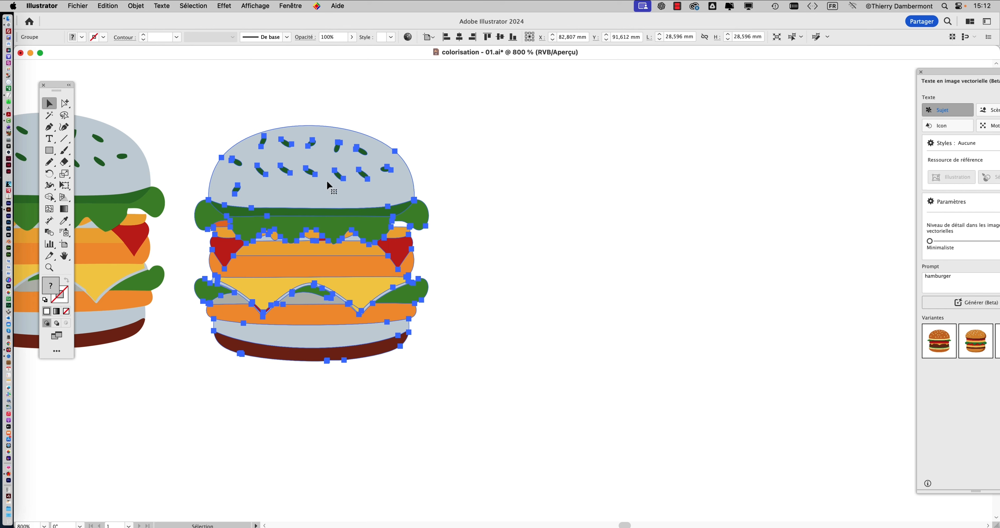
- Move the duplicated grey-bun burger slightly up and left to about X 82.2 mm, Y 90.6 mm and keep it selected
left_click_drag(324, 190, 317, 178)
left_click(477, 174)
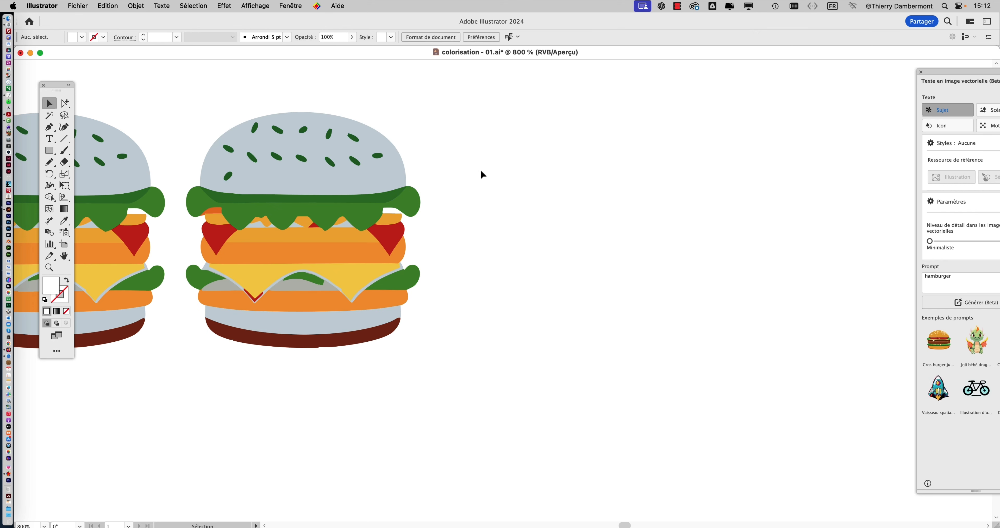
left_click(327, 182)
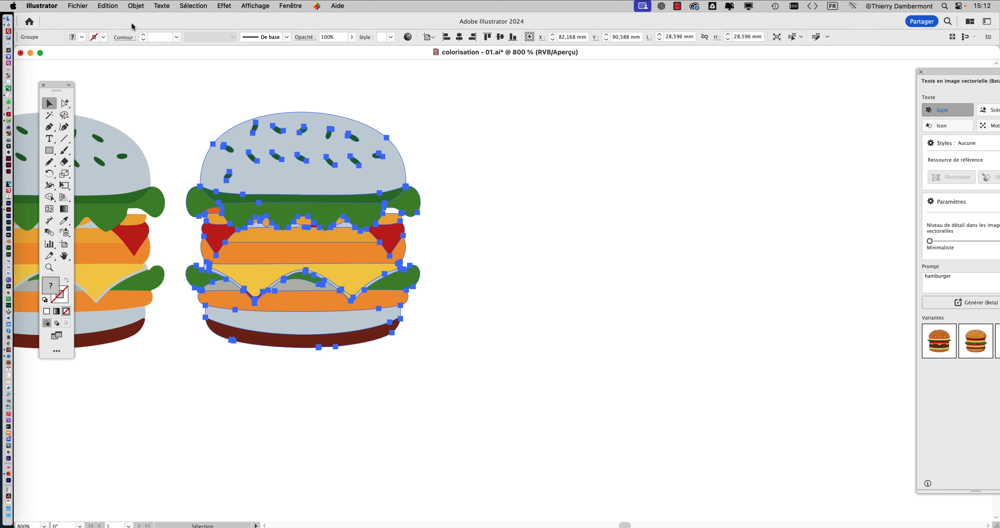
- Open the keyboard shortcut settings and place the dialog clear of the burgers
left_click(108, 7)
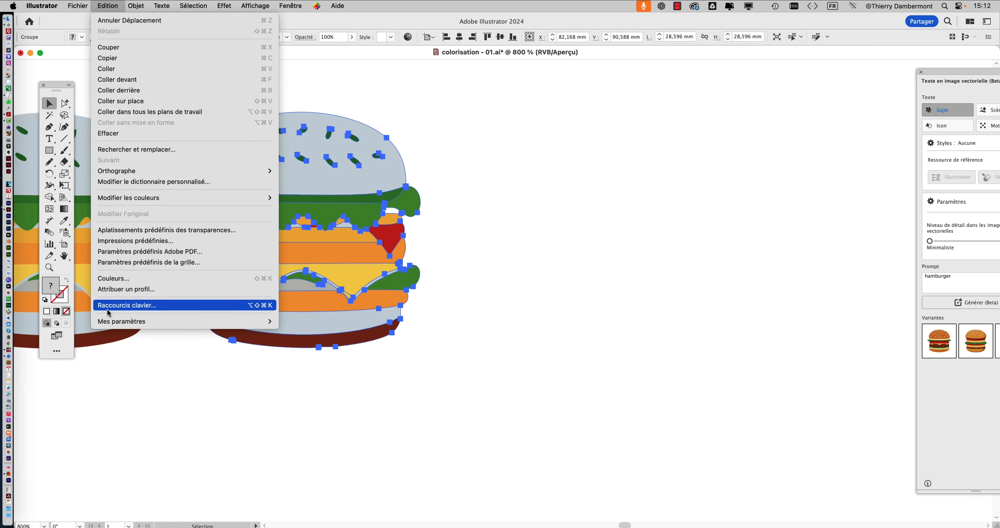
left_click(108, 310)
left_click_drag(393, 69, 703, 92)
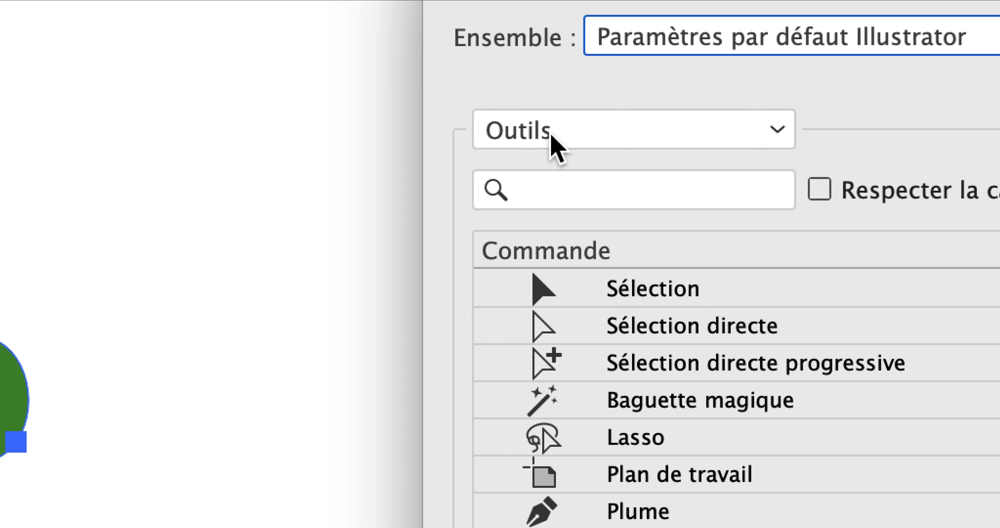
- Assign Option+C as the shortcut for the Recolor Artwork (Redéfinir les couleurs de l'illustration) menu command
left_click(552, 136)
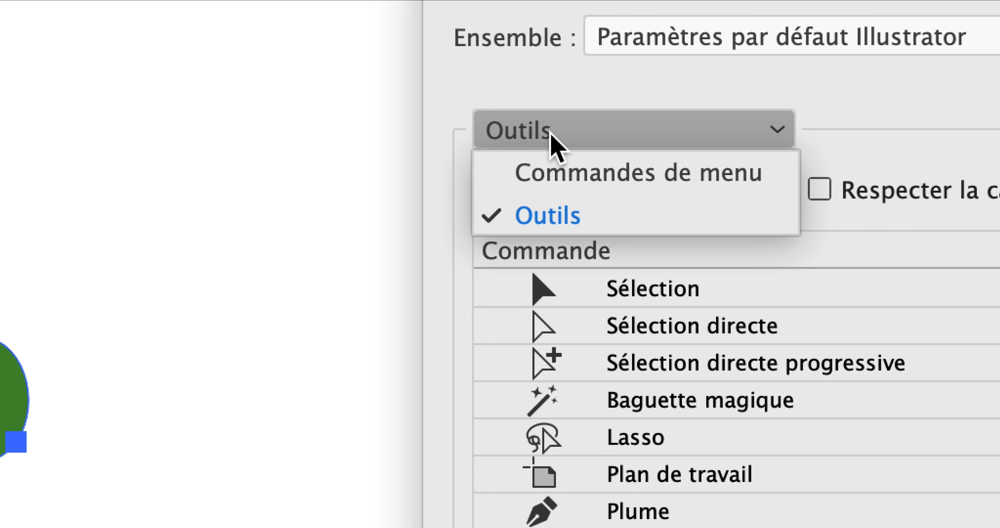
left_click(551, 173)
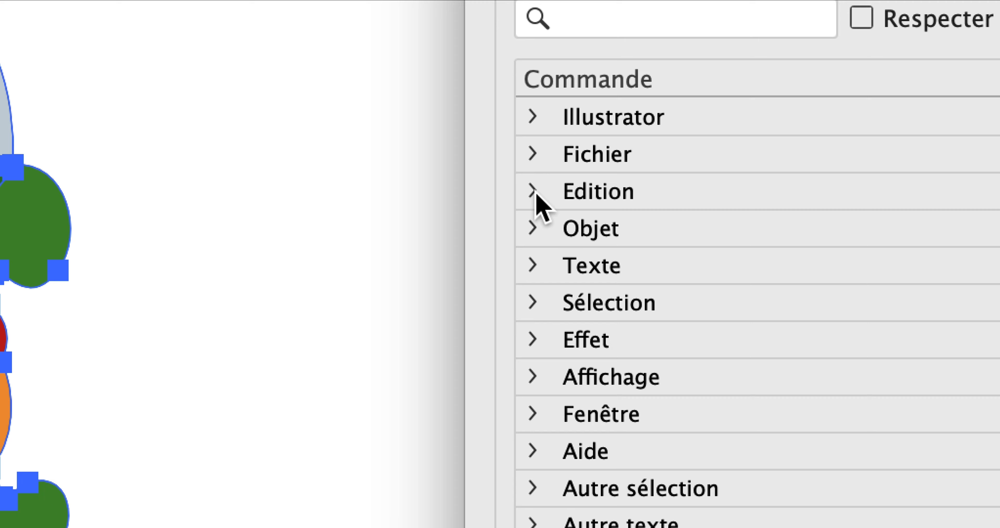
left_click(534, 191)
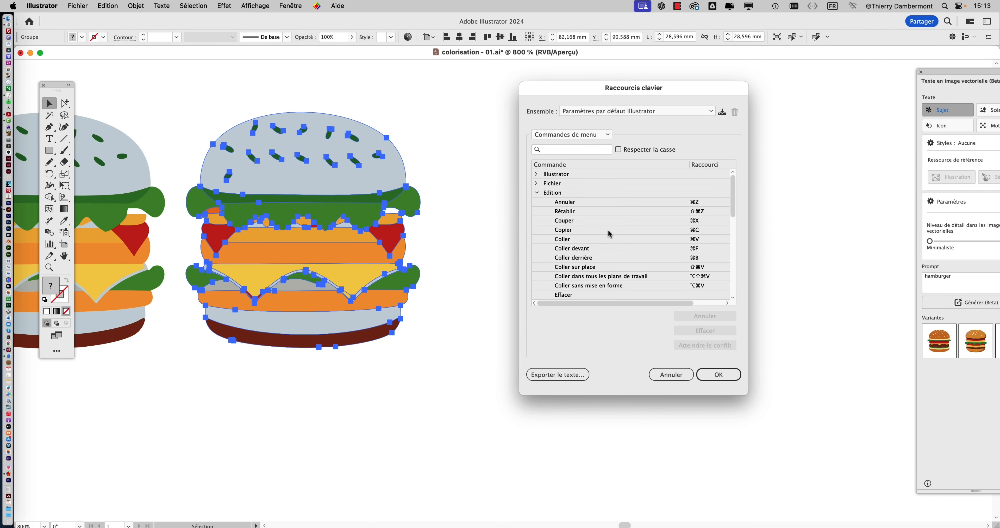
scroll(619, 235, "down", 10)
scroll(619, 235, "up", 10)
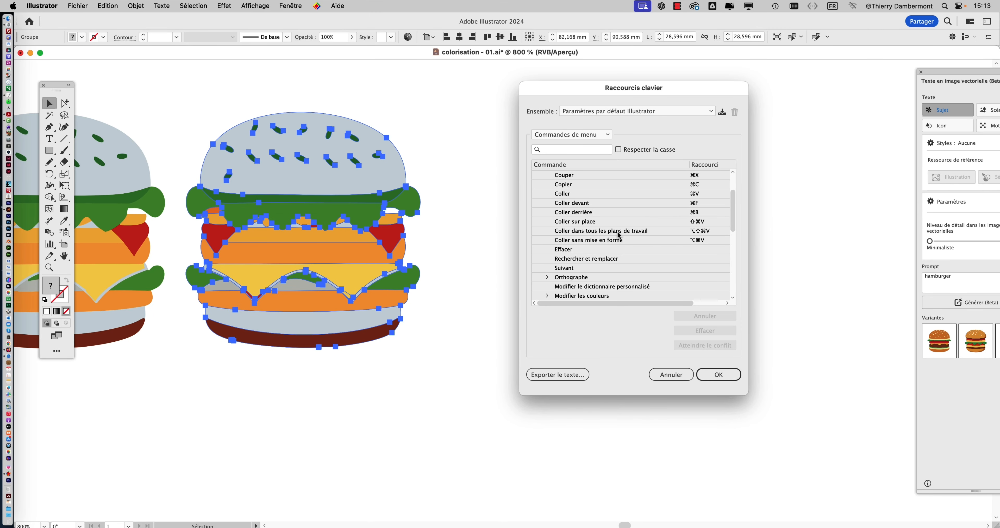
scroll(586, 236, "down", 2)
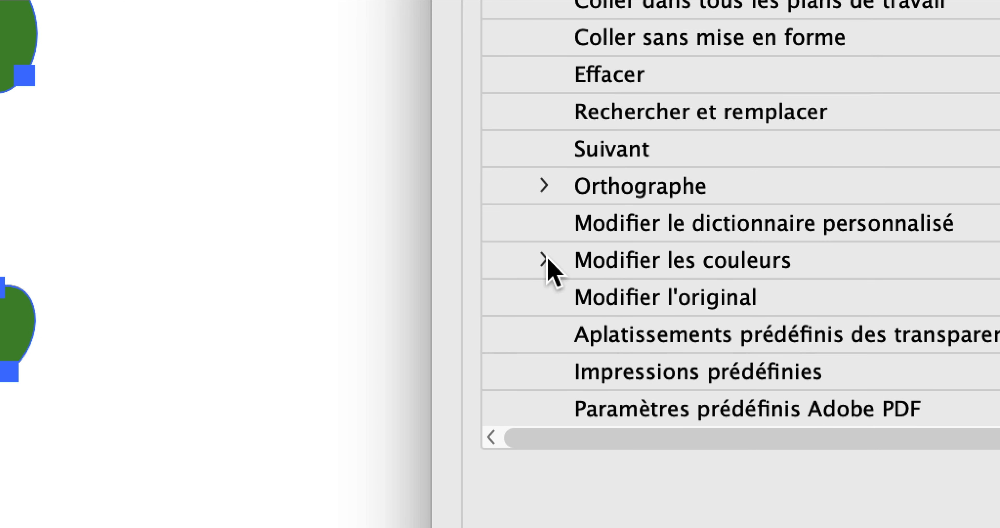
left_click(551, 259)
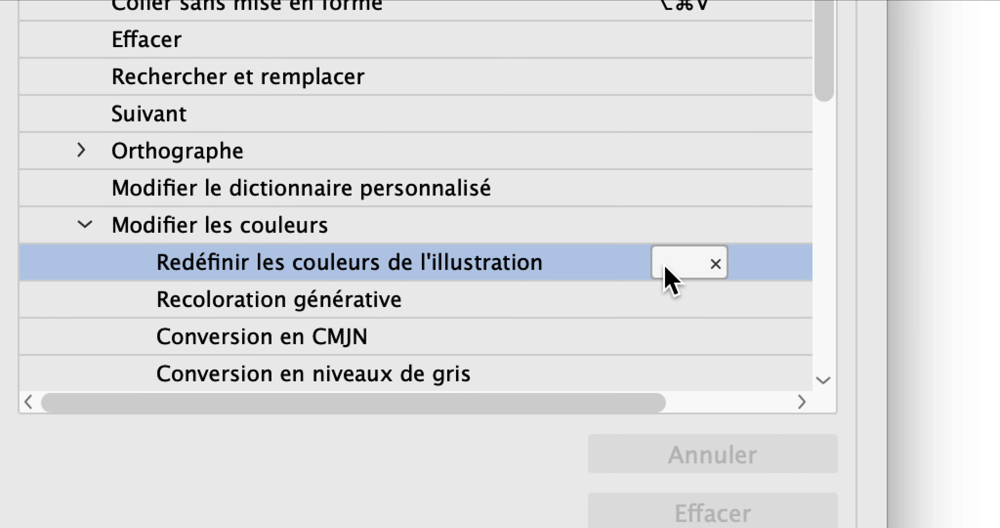
left_click(664, 263)
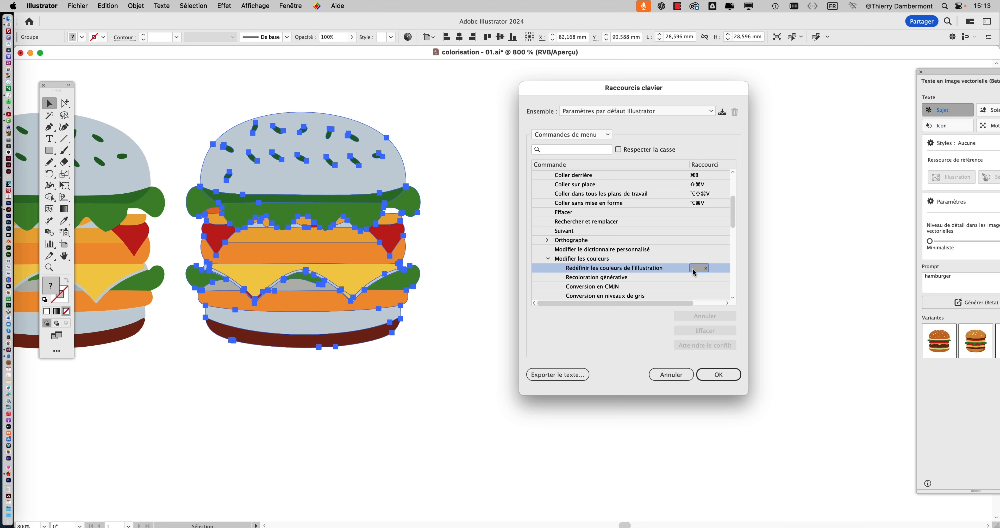
key("alt+c")
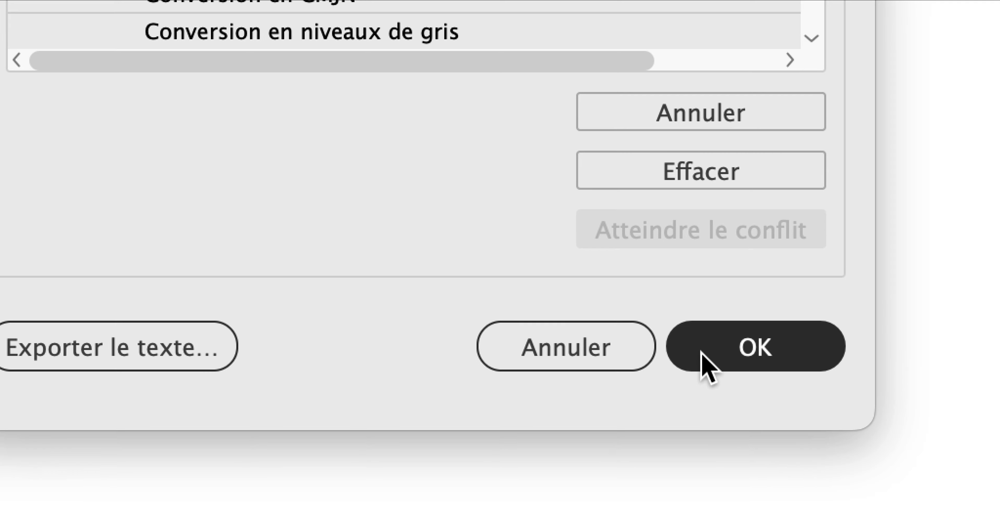
- Confirm the shortcut change and save the custom set under the author's first name followed by MAI2024
left_click(702, 352)
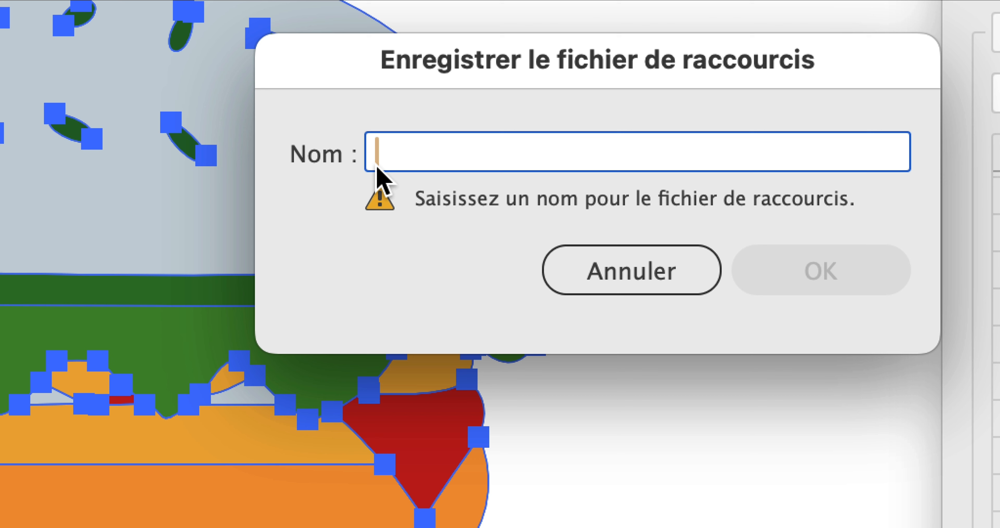
type("Thie")
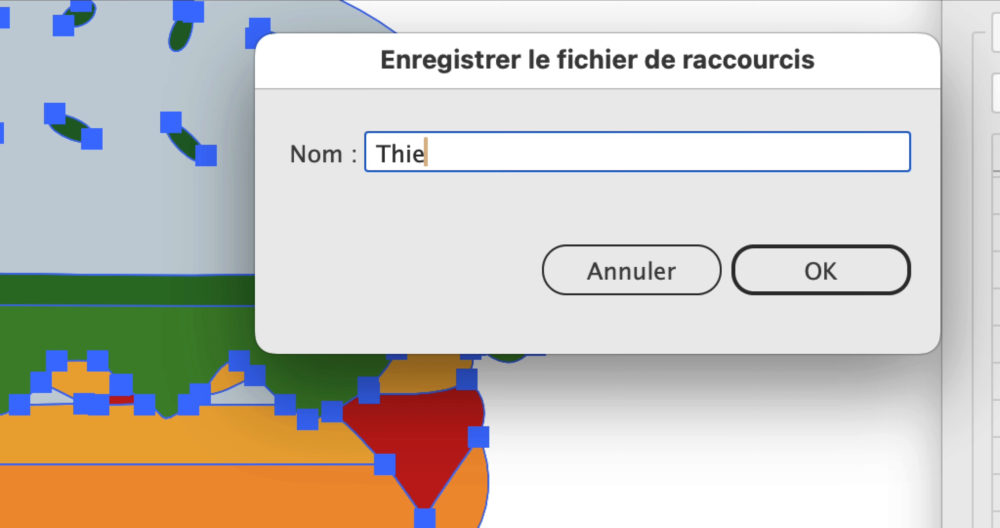
type("rryMAI2024")
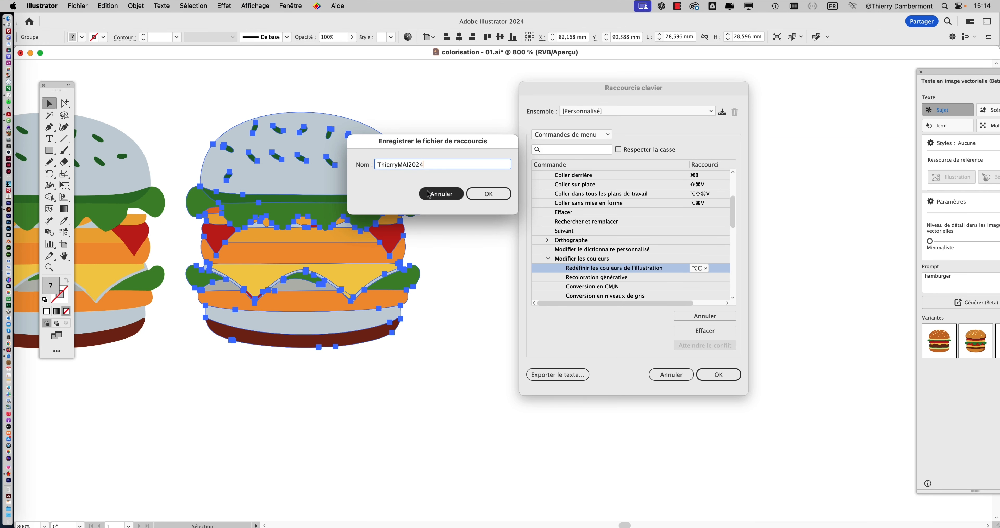
left_click(804, 283)
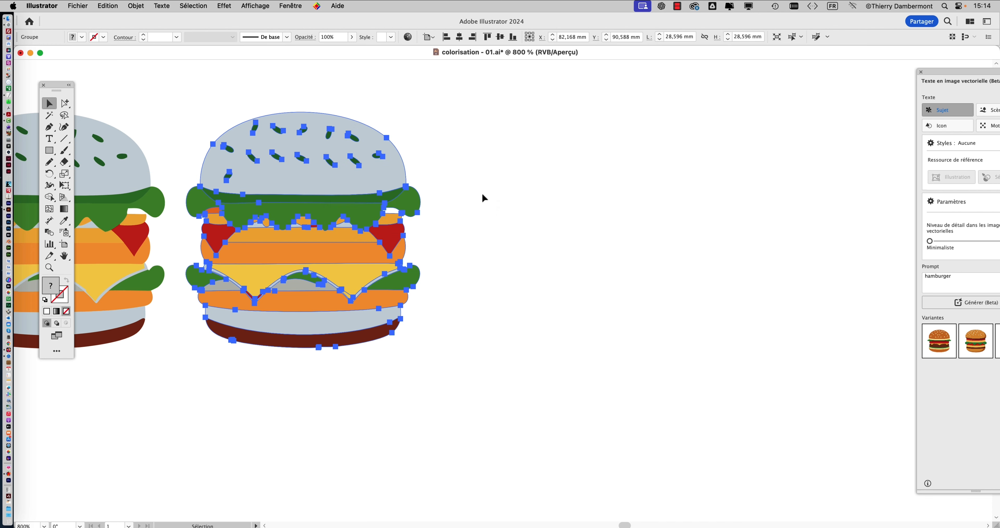
- Check the shortcut listed for Recolor Artwork among the Edit Colors commands, without running any of them
left_click(111, 6)
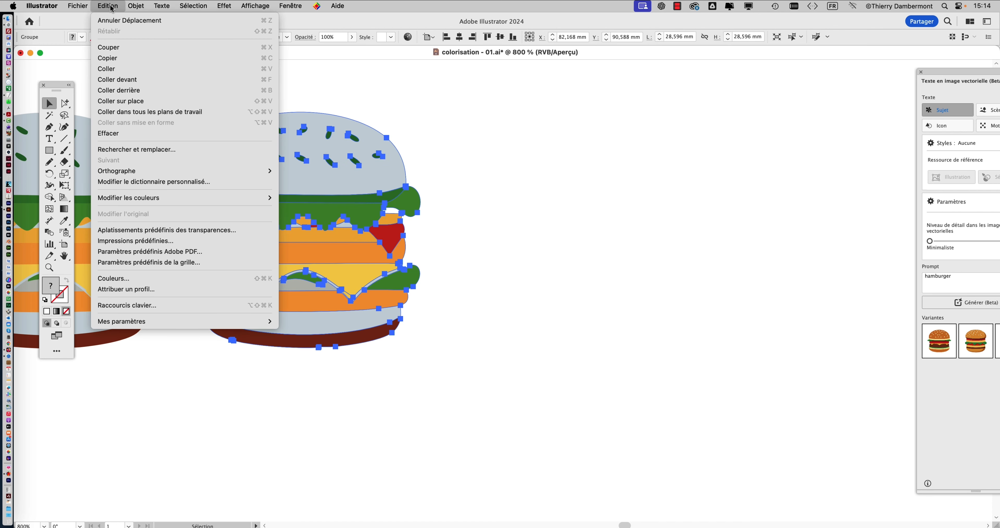
mouse_move(121, 201)
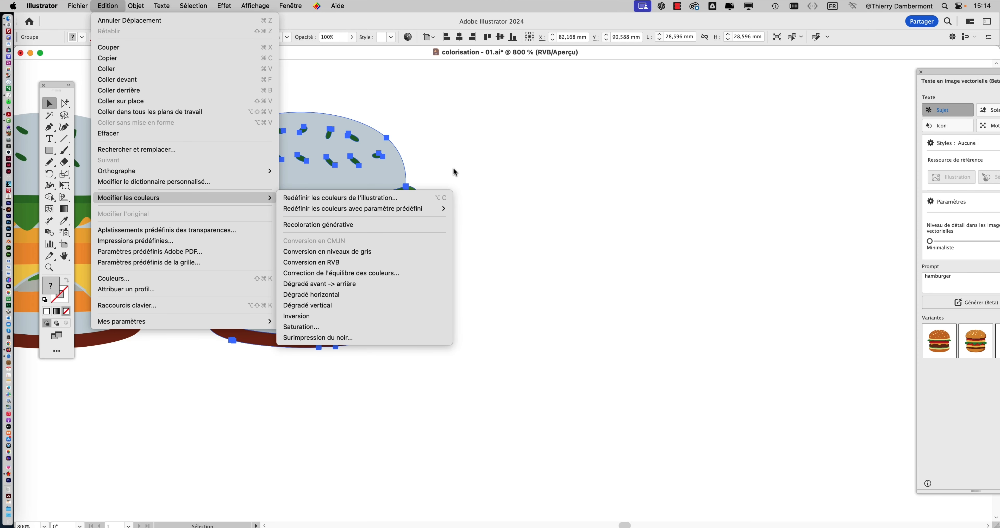
left_click(433, 75)
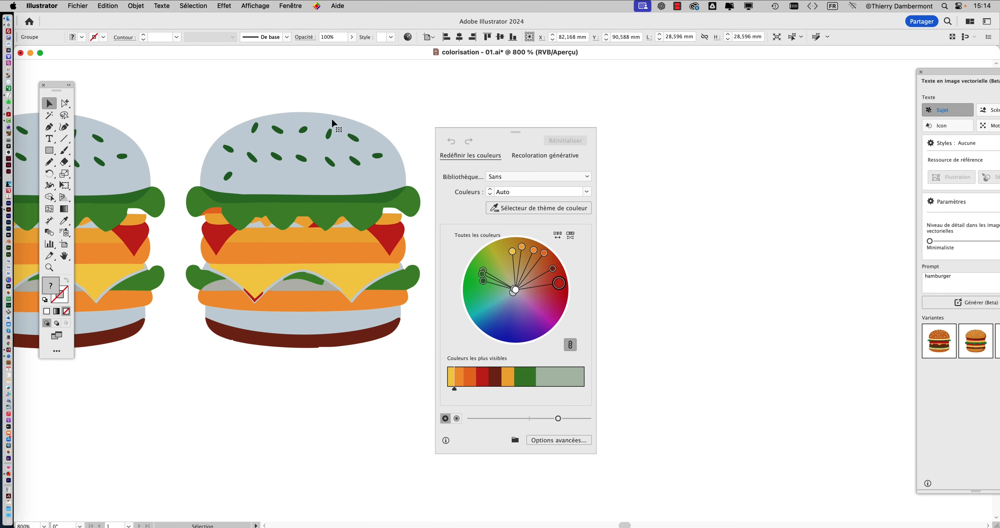
- Randomly change the selected burger's colour order twice in the advanced Recolor Artwork options and apply the yellow-bun result
left_click(584, 441)
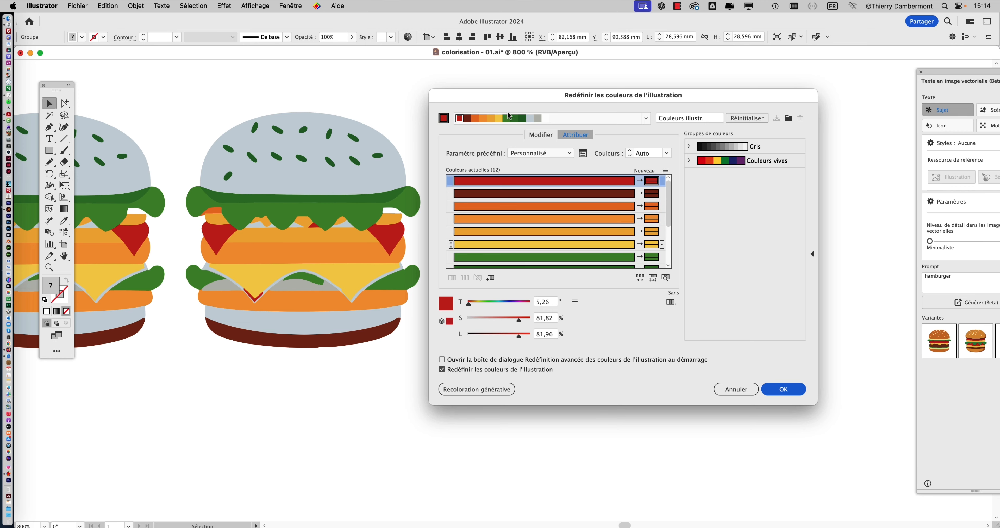
left_click_drag(508, 112, 547, 90)
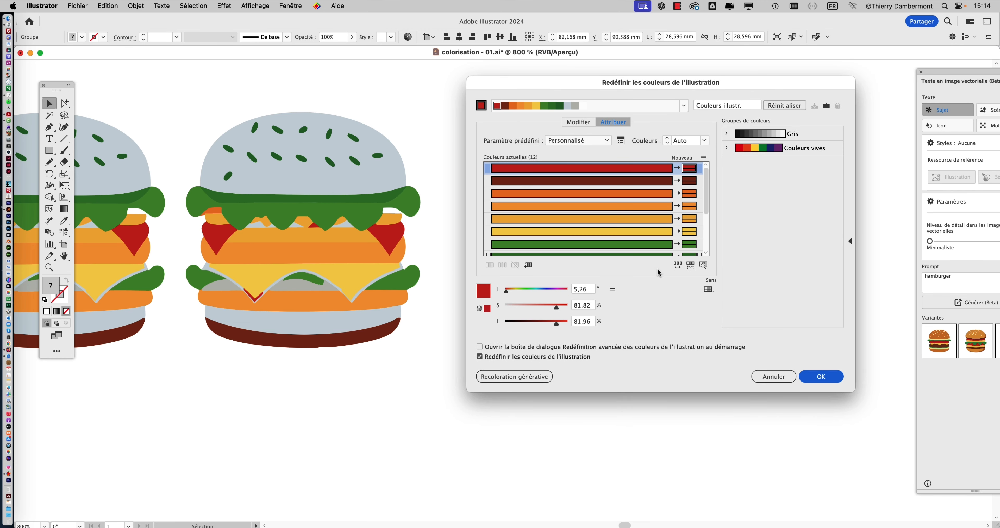
left_click(677, 266)
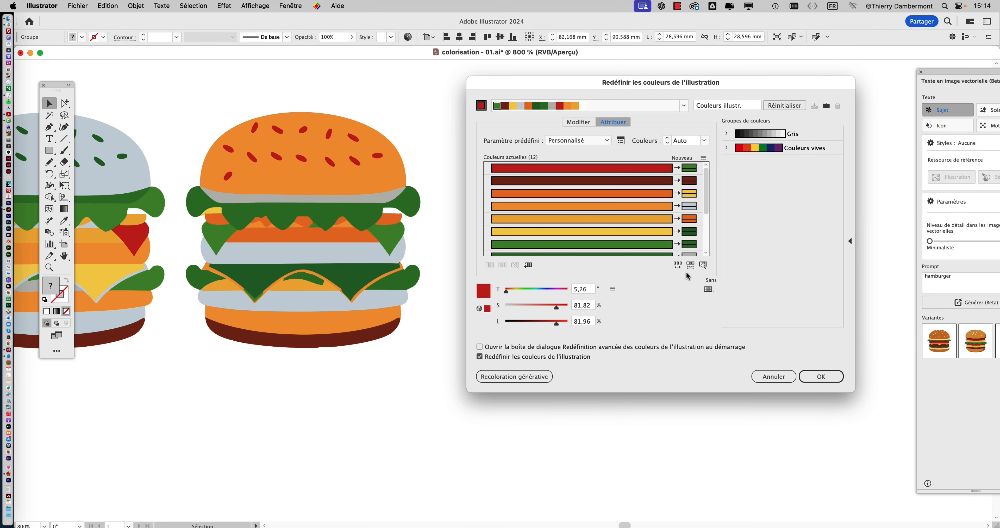
left_click(678, 266)
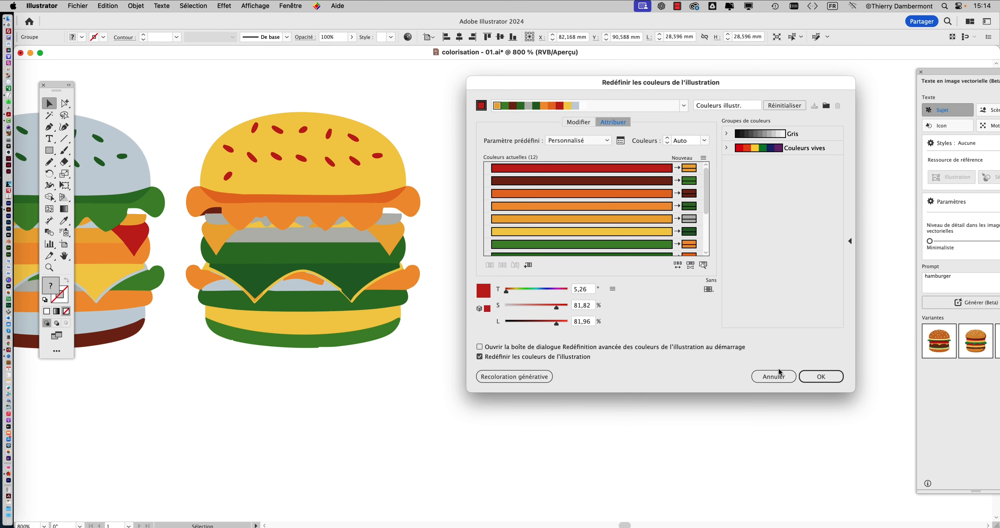
left_click(822, 376)
- Duplicate the yellow-bun burger to its right at about X 103.7 mm, Y 90.7 mm and randomly reorder the copy's colours in advanced Recolor Artwork
left_click_drag(372, 229, 601, 229)
key("super+shift+r")
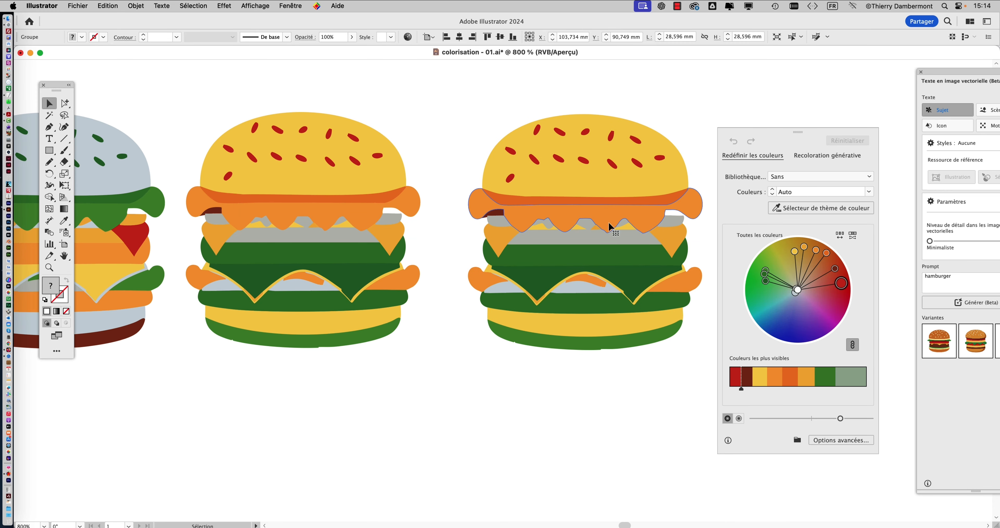
left_click(854, 440)
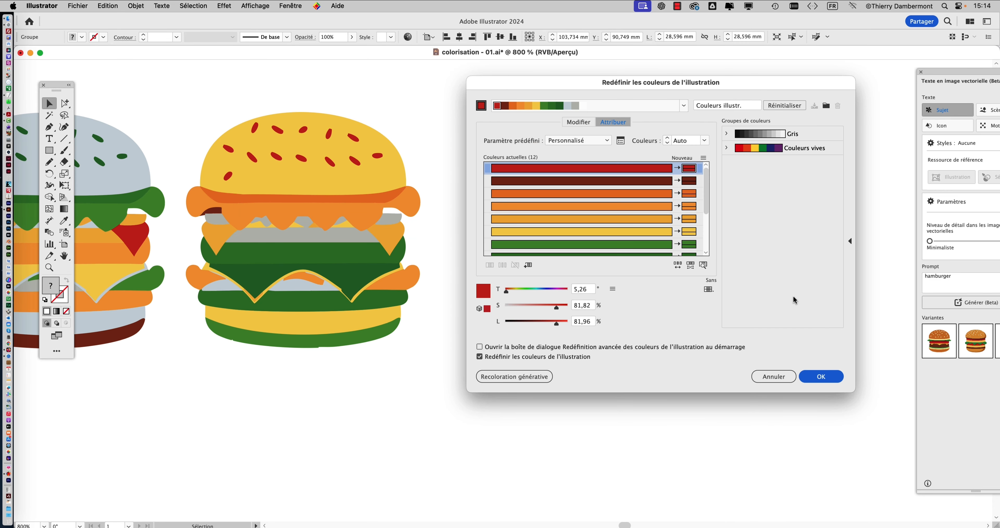
left_click(678, 265)
left_click_drag(667, 90, 250, 76)
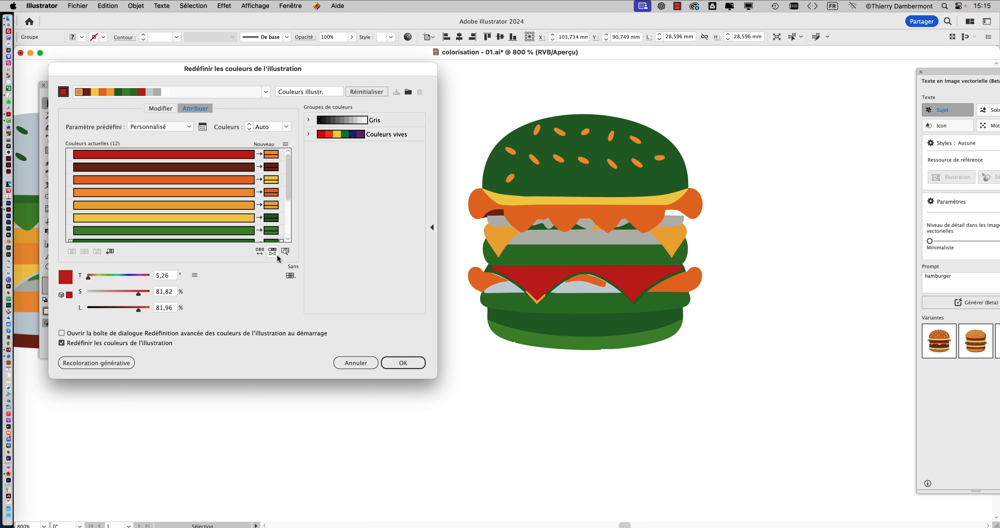
- Randomise the copy's saturation and brightness repeatedly until the bun is light green with dark brown seeds, and apply the recolouring
left_click(274, 251)
left_click(274, 251)
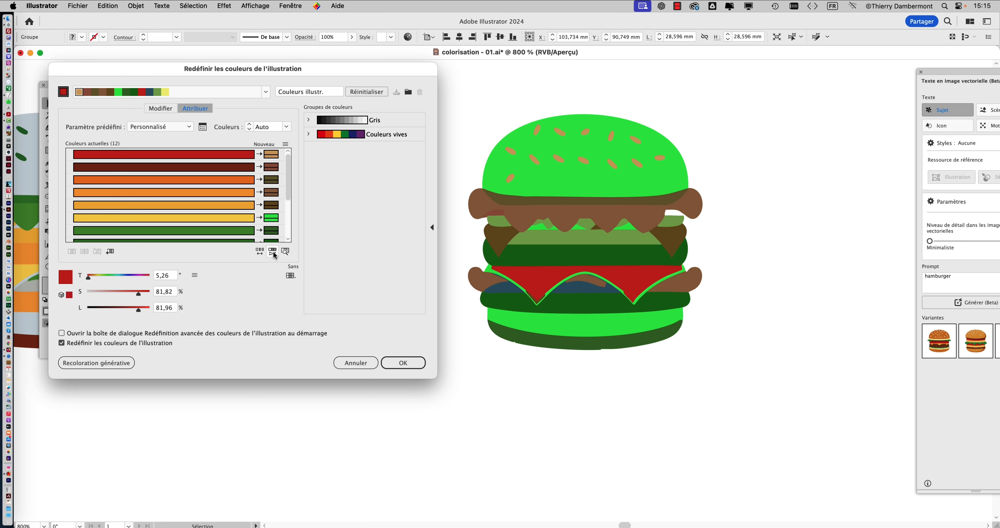
left_click(273, 251)
left_click(274, 251)
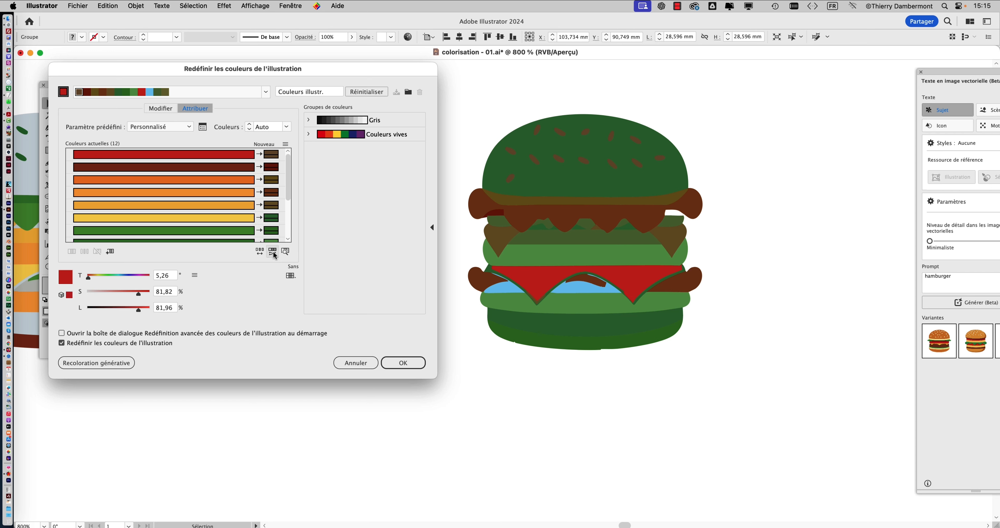
left_click(274, 251)
left_click(273, 252)
left_click(273, 251)
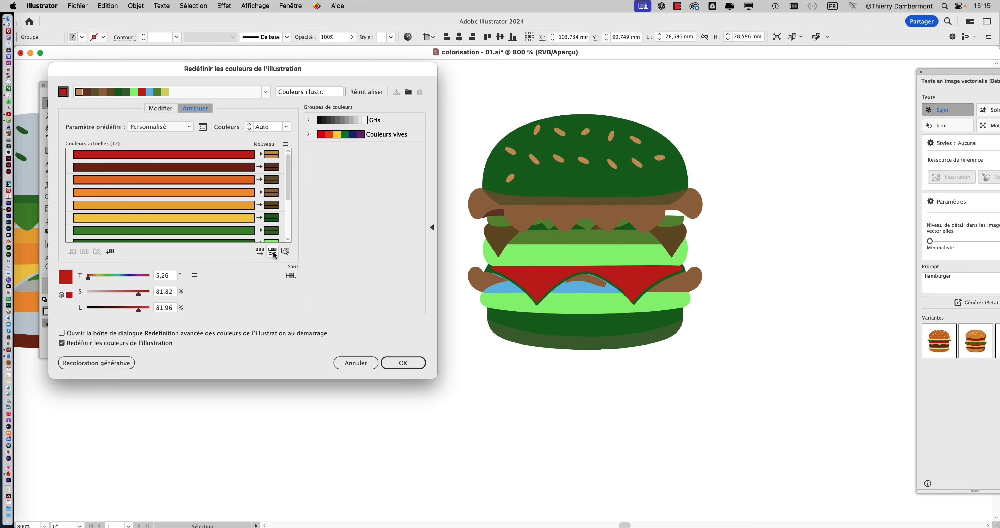
left_click(273, 251)
left_click(274, 251)
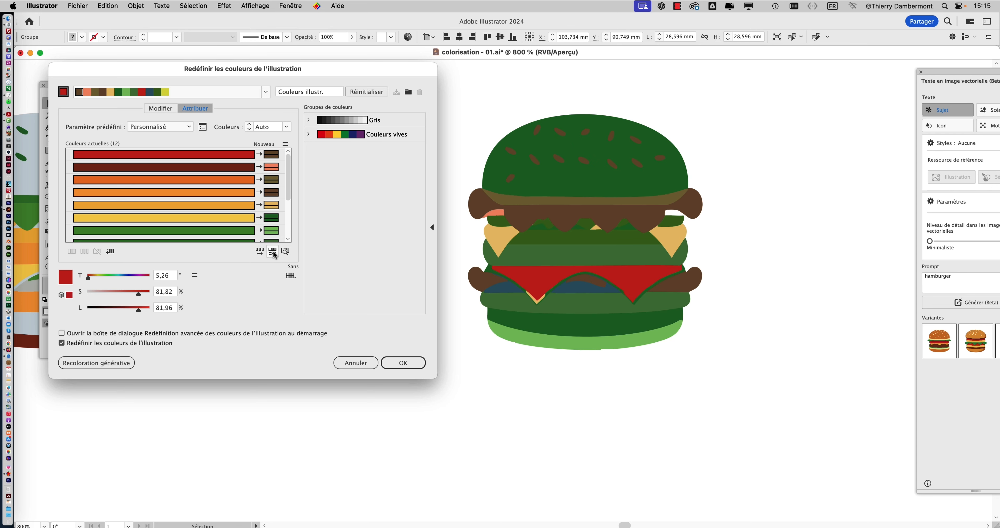
left_click(273, 251)
left_click(273, 252)
left_click(274, 251)
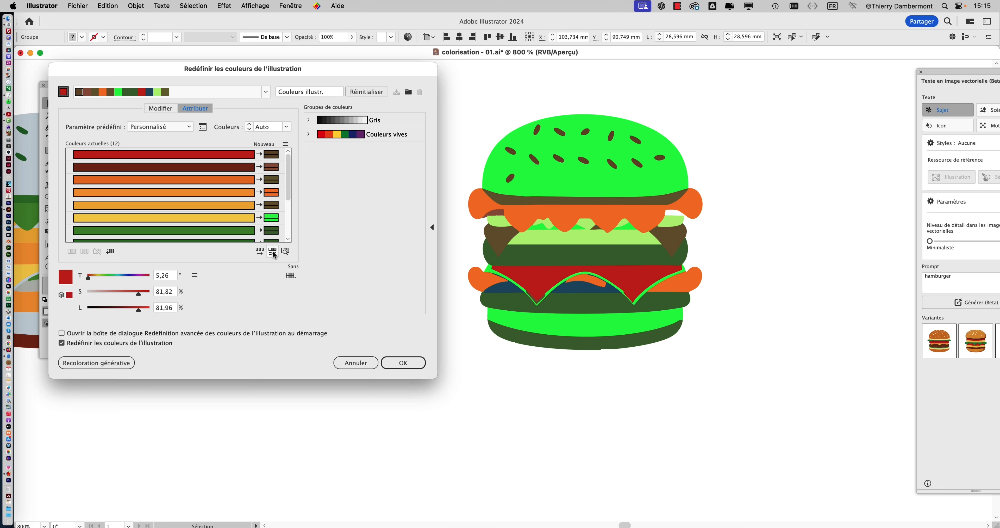
left_click(273, 251)
left_click(274, 251)
left_click(273, 251)
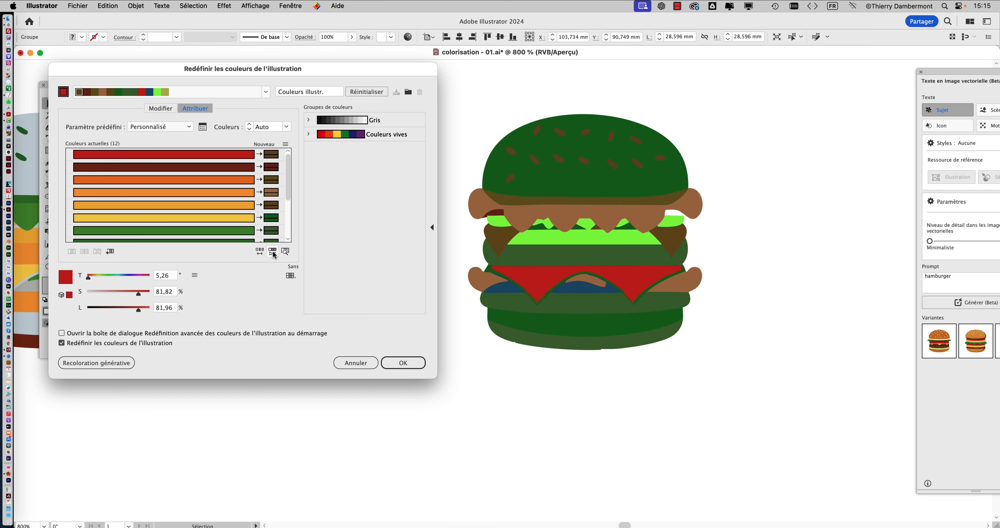
left_click(273, 251)
left_click(273, 251)
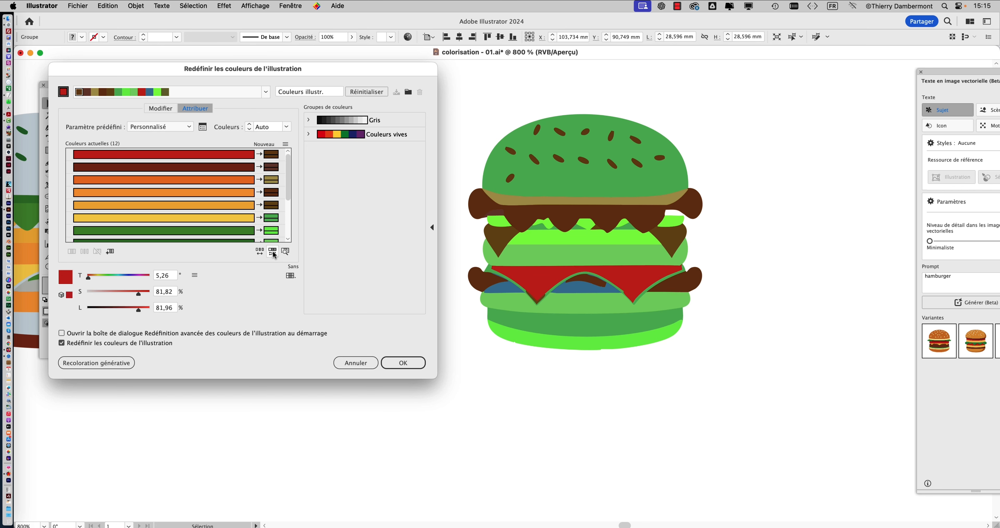
left_click(274, 251)
left_click(274, 251)
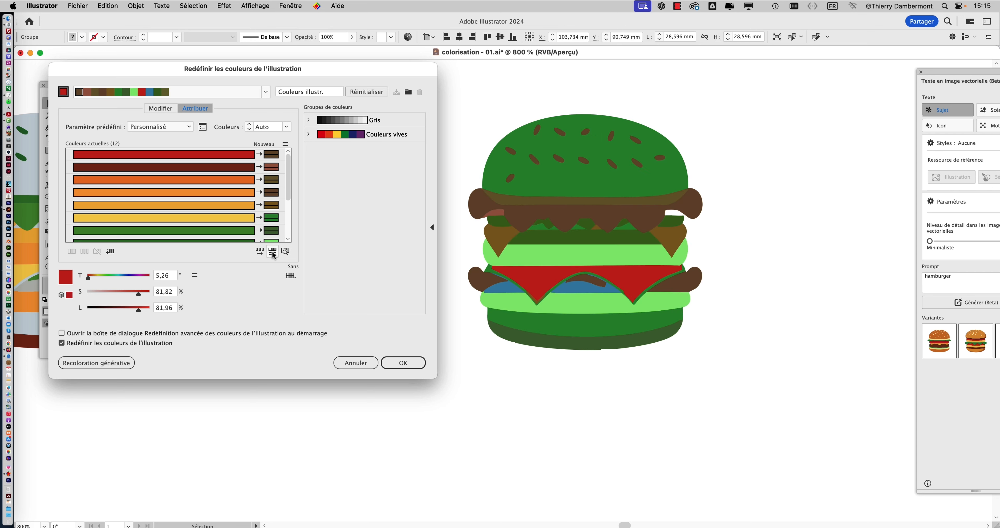
left_click(273, 251)
left_click(274, 251)
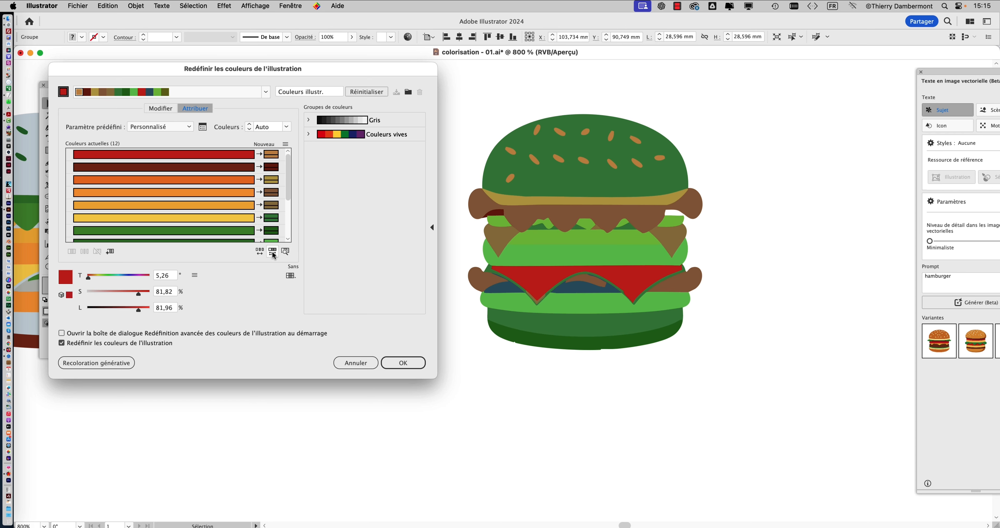
left_click(273, 252)
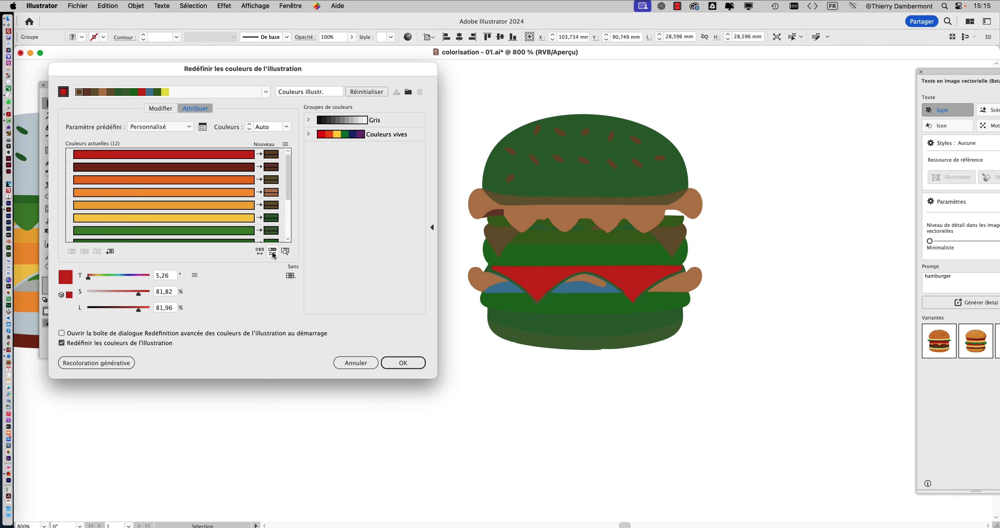
left_click(273, 251)
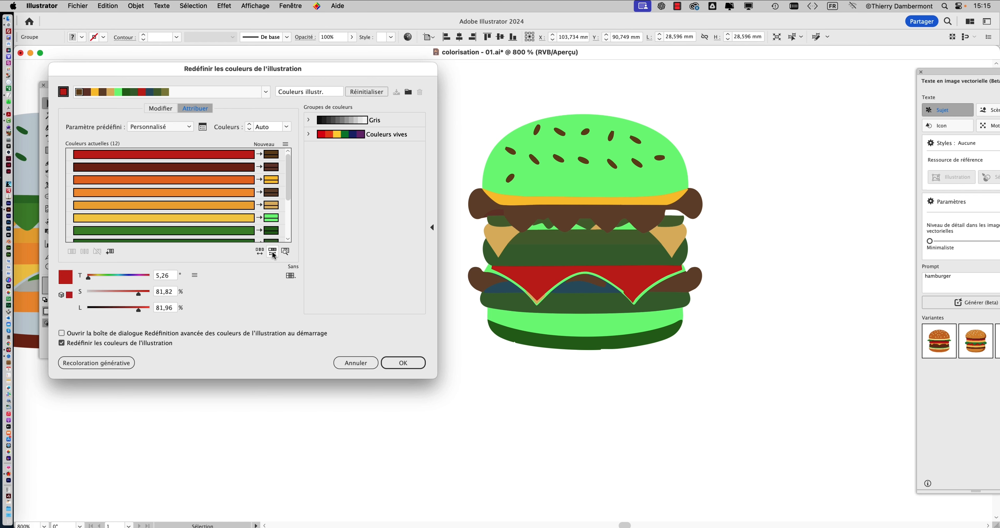
left_click(403, 364)
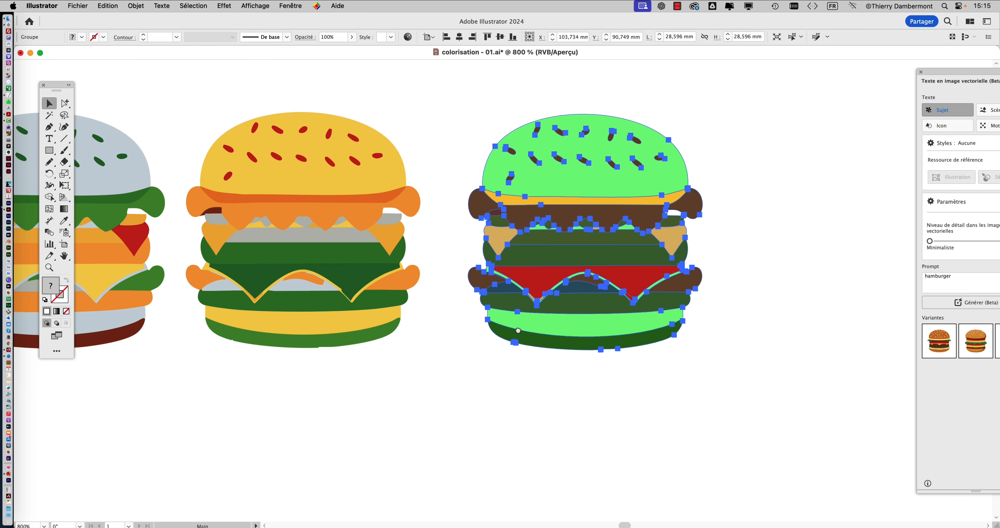
- Duplicate the light-green-bun burger to its right at about X 126.3 mm, Y 90.9 mm and open Recolor Artwork for the copy
left_click_drag(518, 330, 250, 324)
left_click_drag(297, 184, 595, 189)
key("alt+shift+super+r")
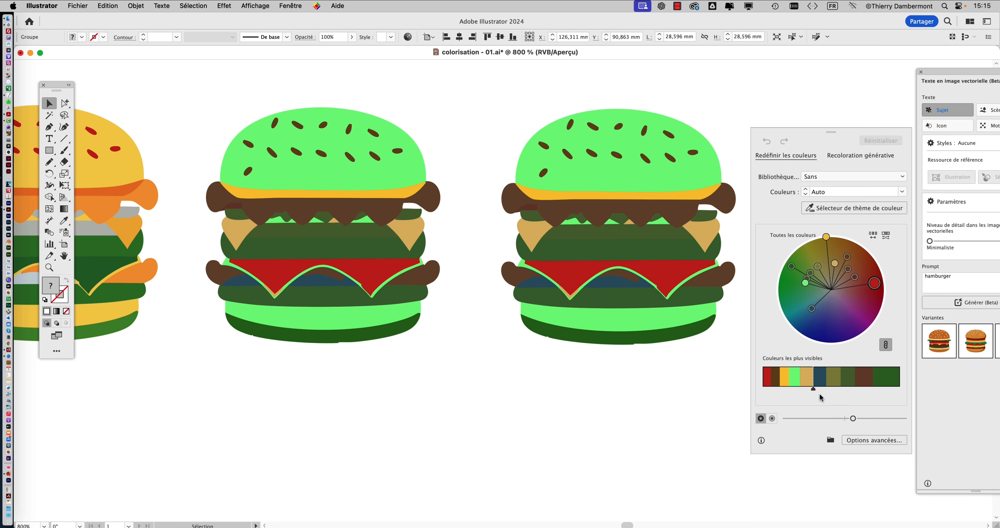
- Randomly reorder the burger copy's colours repeatedly in advanced Recolor Artwork until the bun is dark blue with reddish-brown seeds
left_click(873, 440)
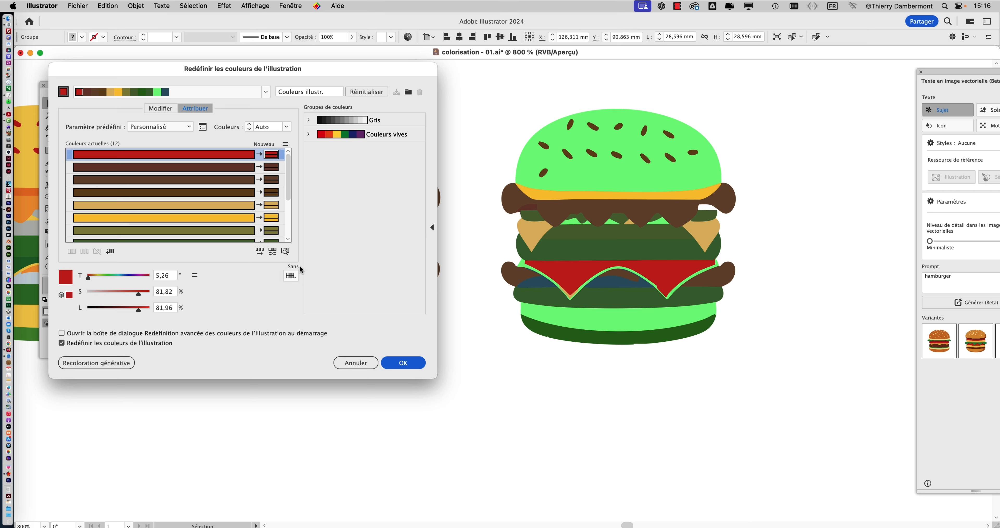
left_click(258, 253)
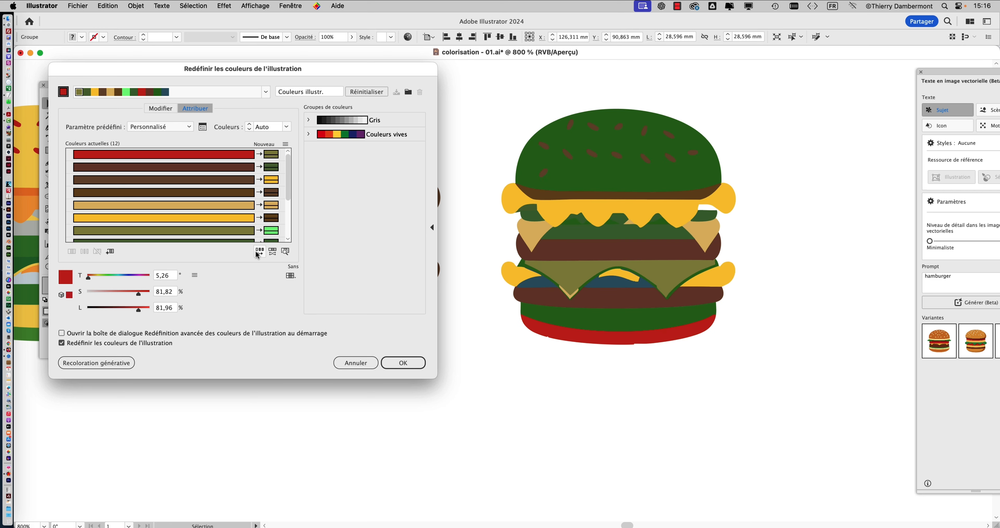
left_click(258, 253)
left_click(258, 253)
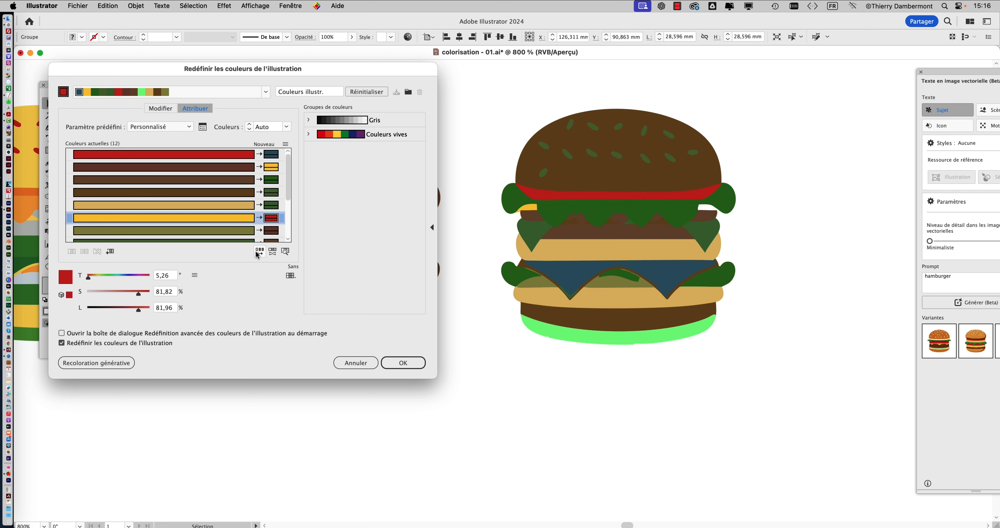
left_click(257, 253)
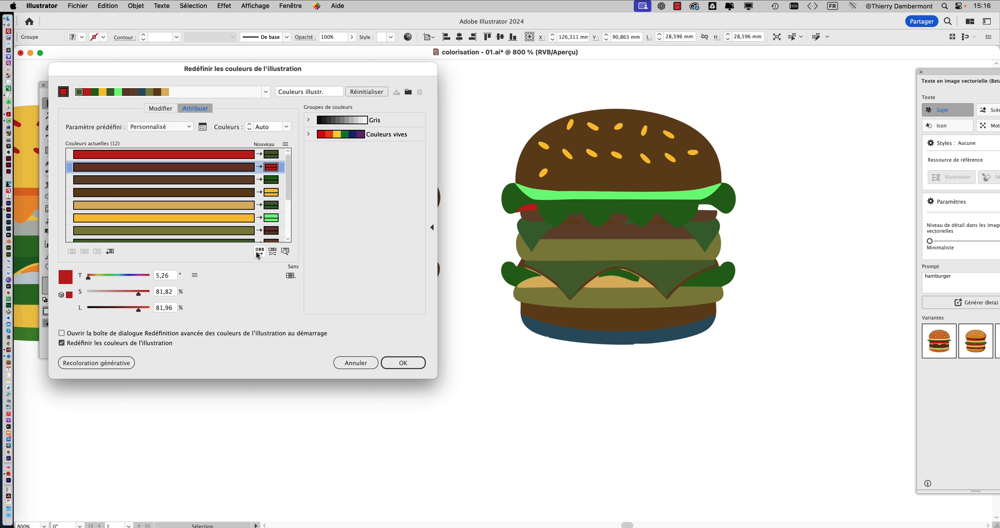
left_click(258, 253)
left_click(258, 253)
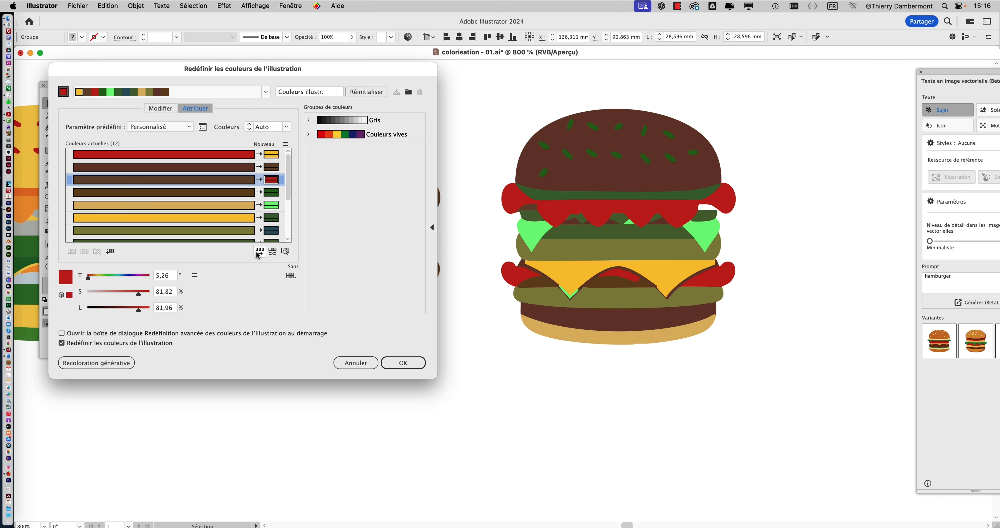
left_click(258, 253)
left_click(258, 253)
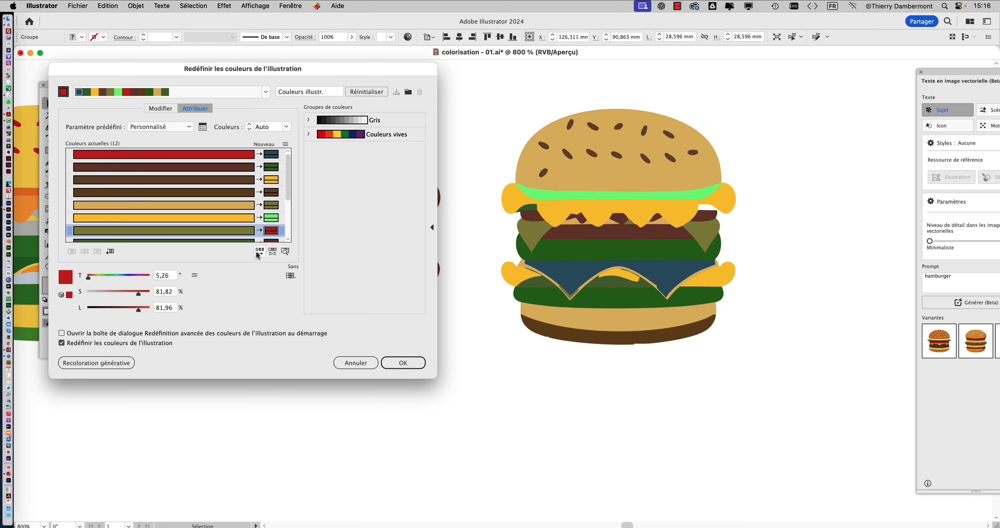
left_click(258, 253)
left_click(258, 253)
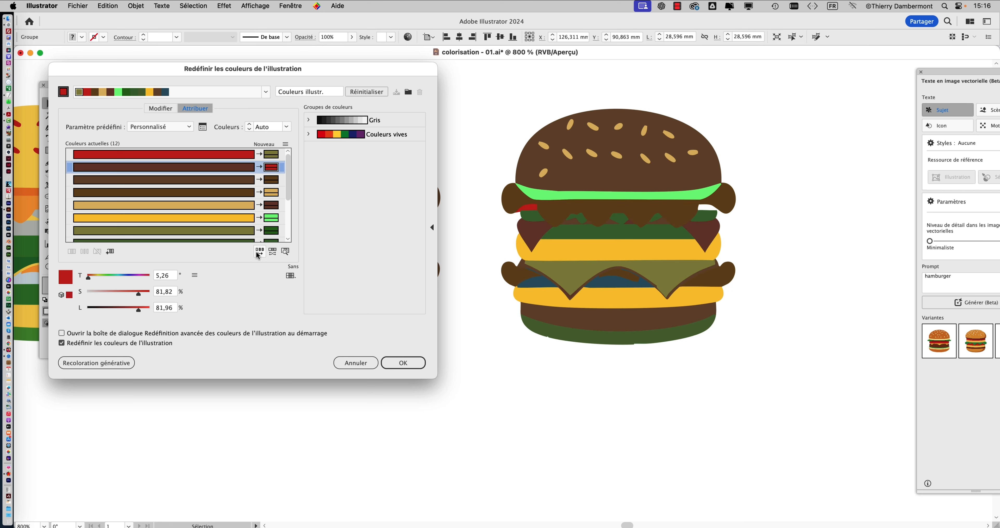
left_click(259, 253)
left_click(259, 253)
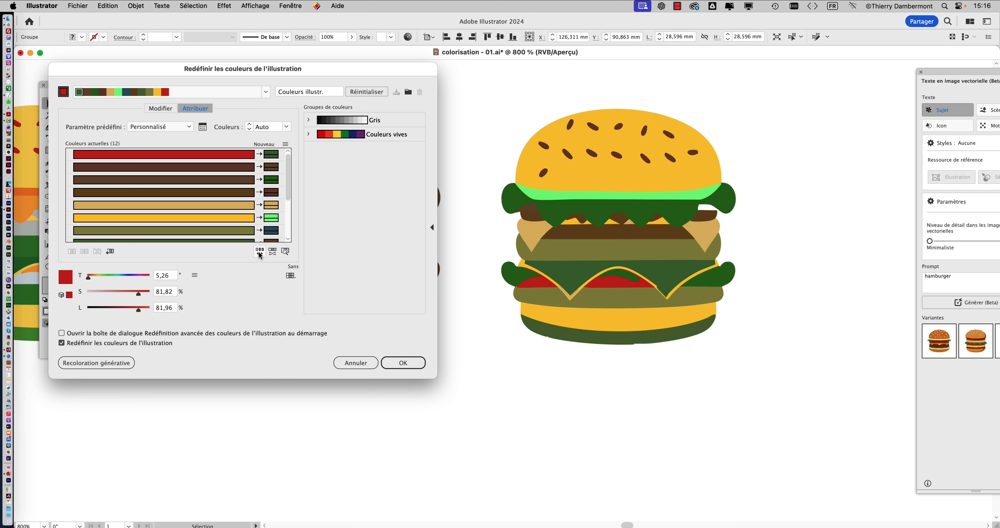
left_click(259, 253)
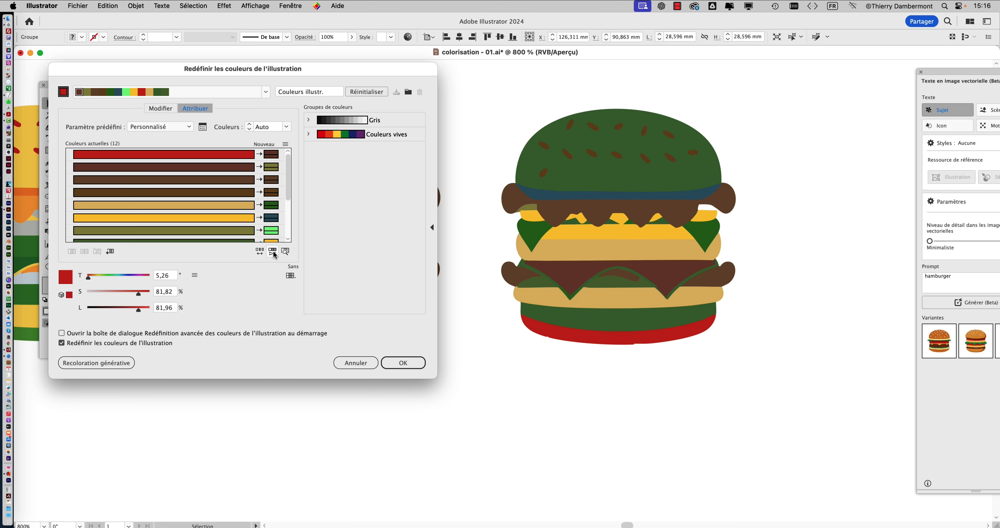
left_click(261, 253)
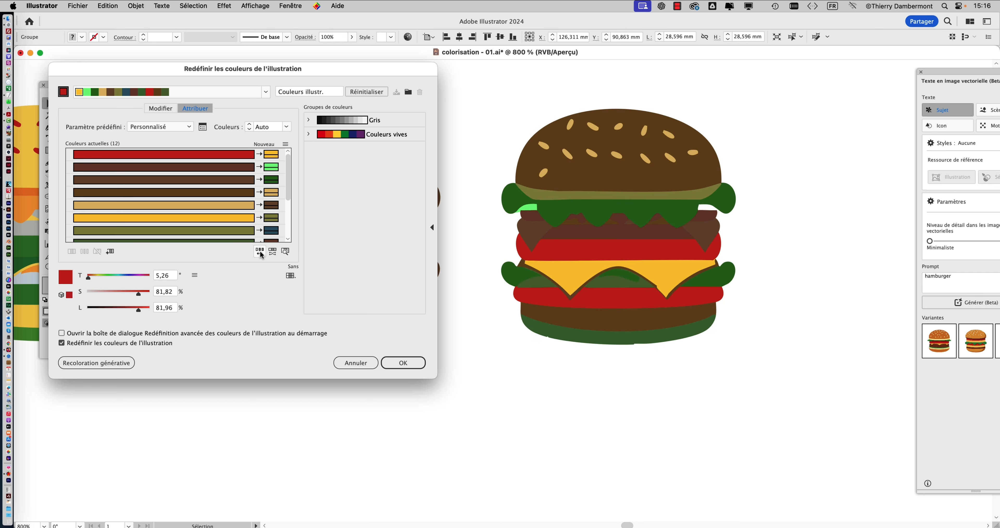
left_click(261, 253)
left_click(261, 252)
left_click(261, 253)
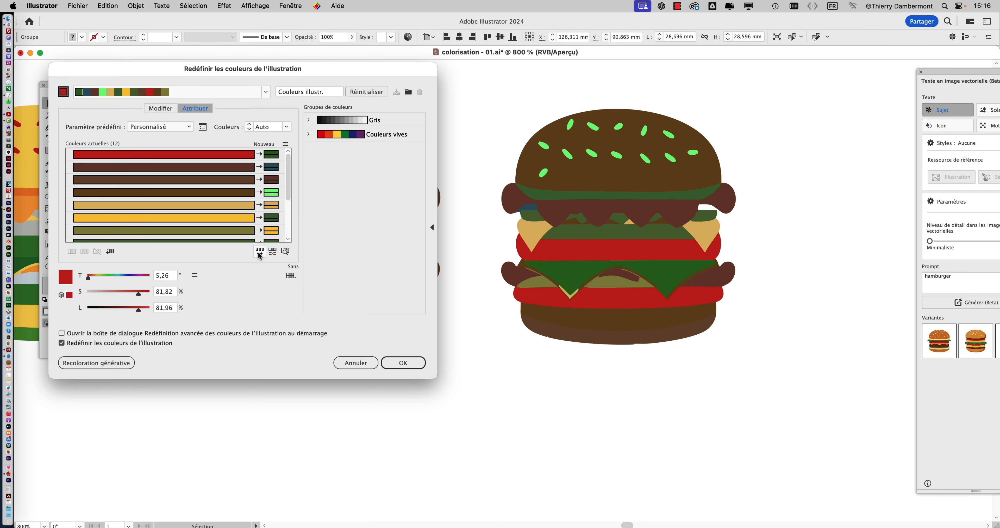
left_click(259, 253)
left_click(258, 253)
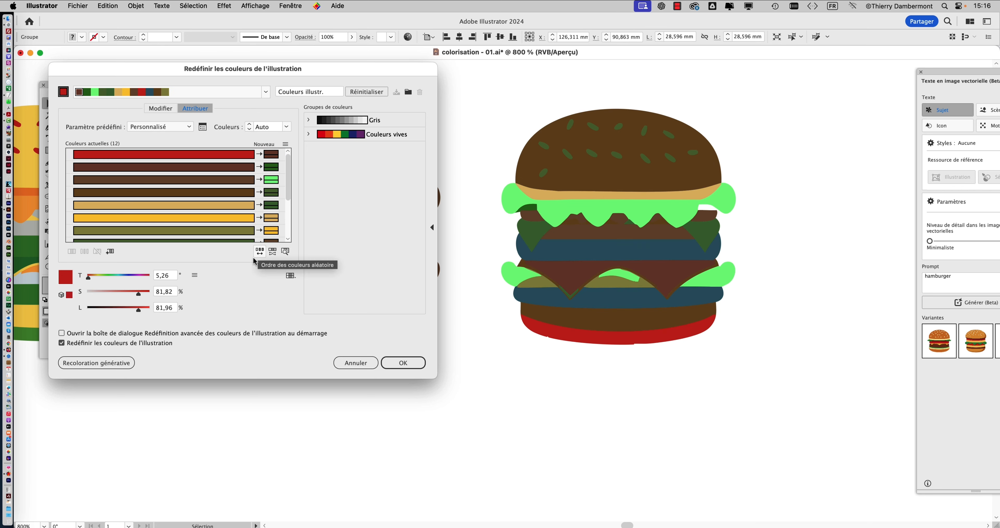
left_click(259, 252)
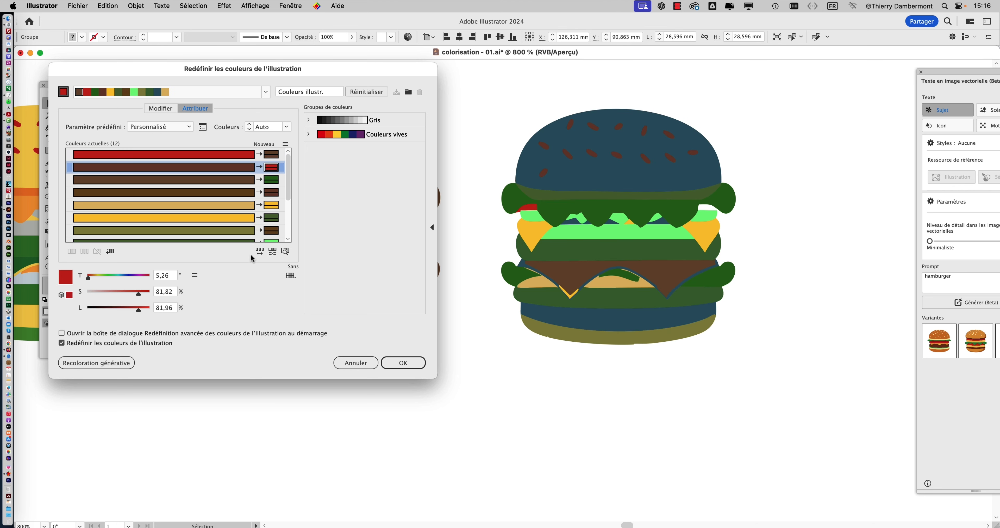
- Randomise the copy's saturation and brightness repeatedly until the bun is medium blue and the cheese orange, and apply the recolouring
left_click(273, 252)
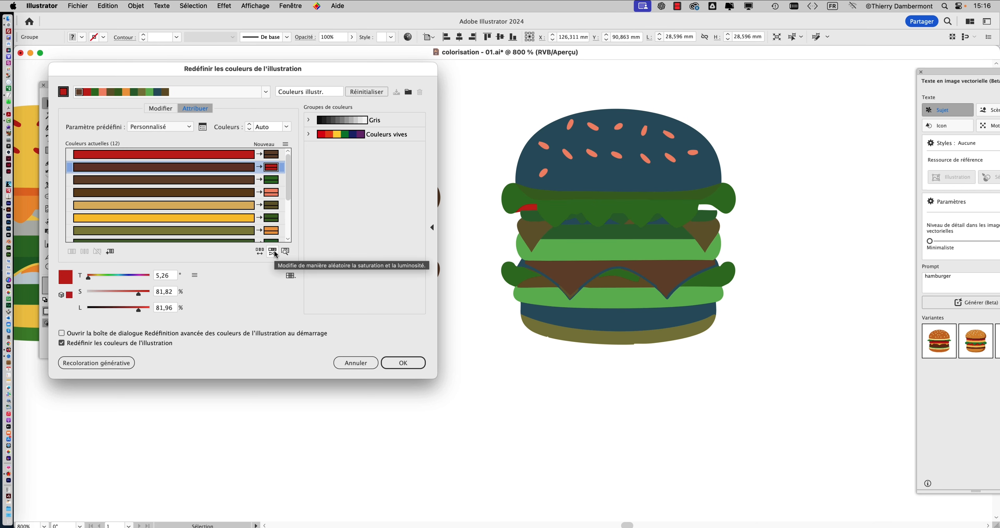
left_click(274, 252)
left_click(274, 252)
left_click(274, 252)
left_click(274, 252)
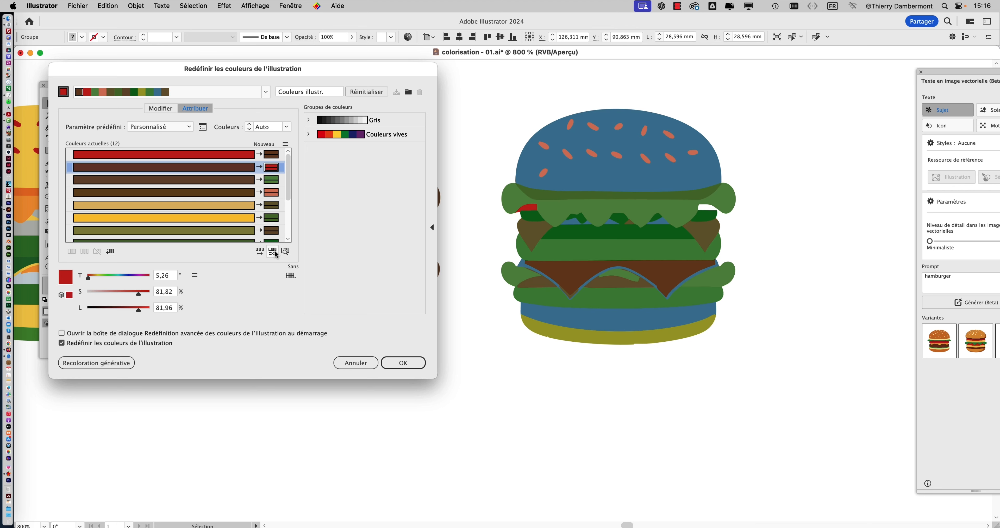
left_click(274, 252)
left_click(274, 252)
left_click(274, 252)
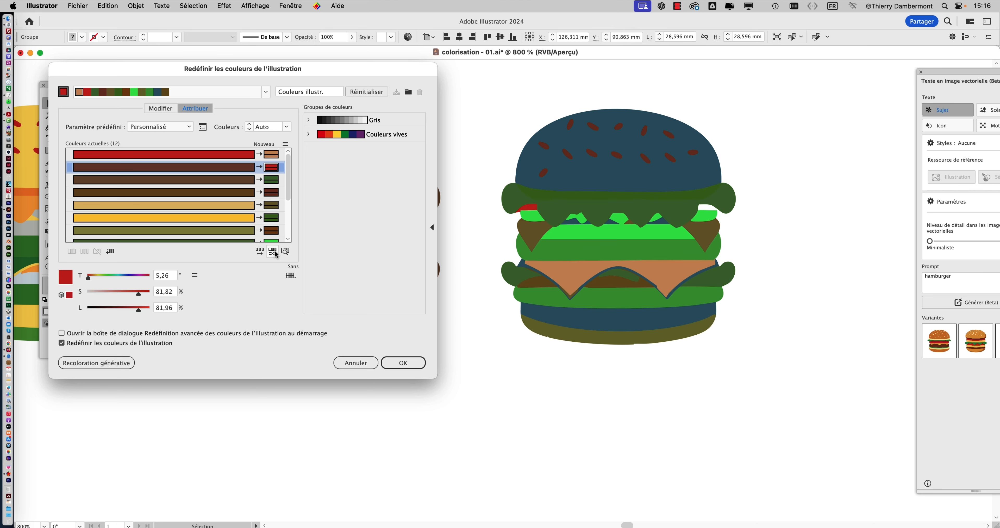
left_click(274, 252)
left_click(274, 252)
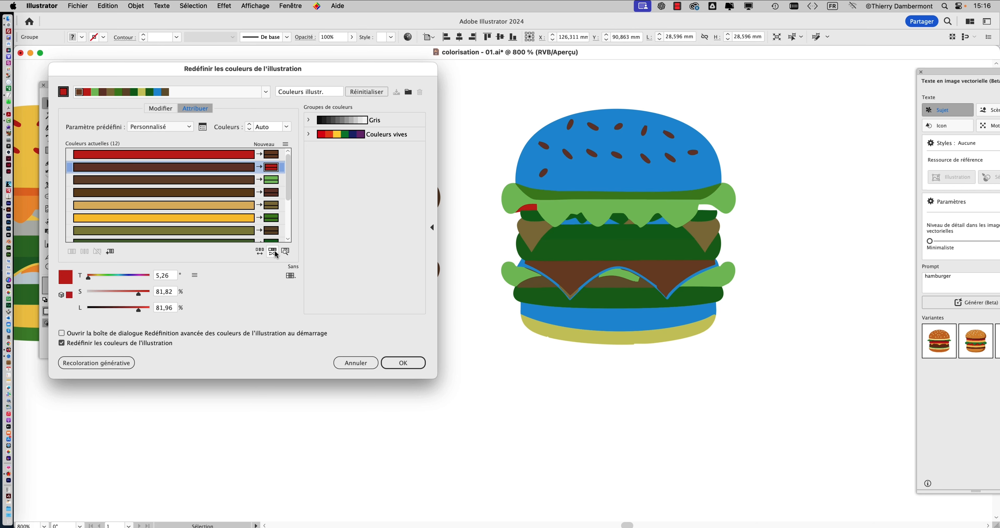
left_click(274, 252)
left_click(274, 252)
left_click(274, 252)
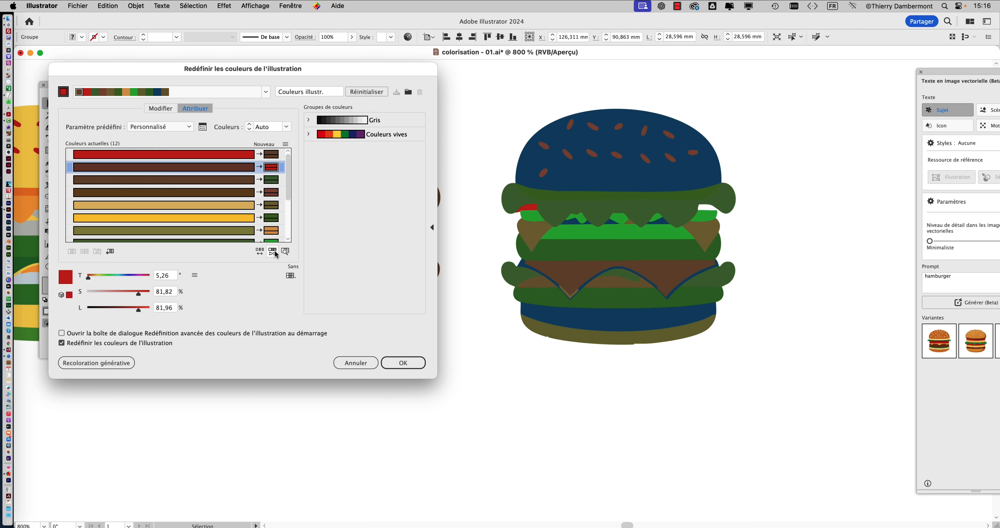
left_click(274, 252)
left_click(274, 252)
left_click(274, 252)
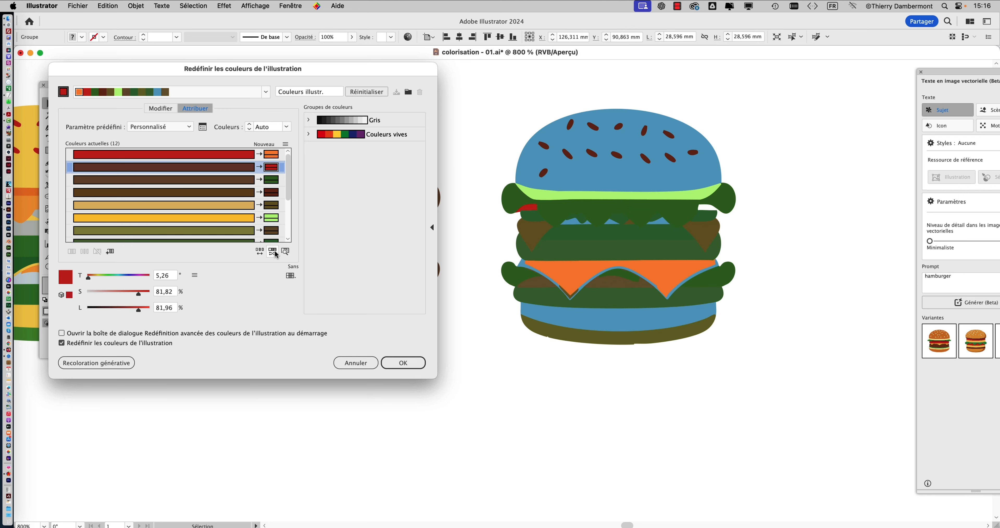
left_click(406, 363)
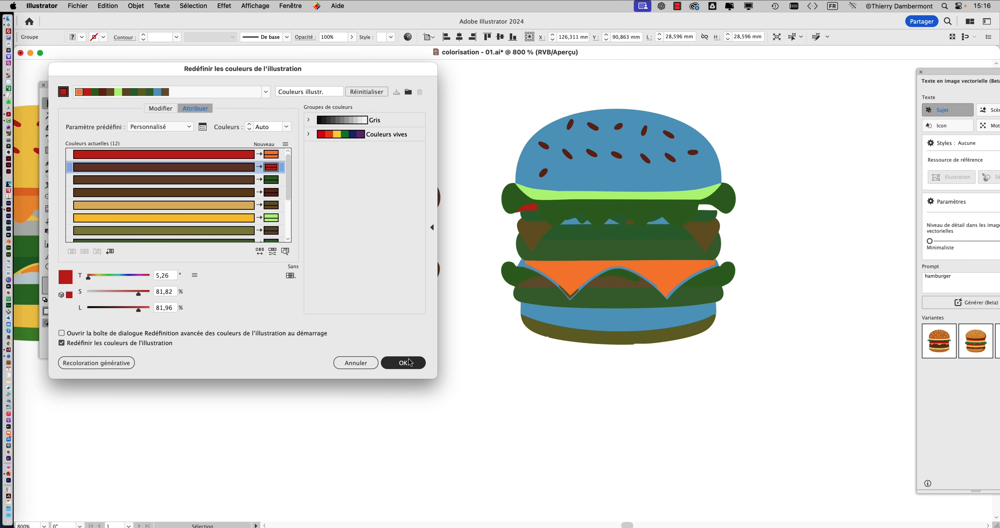
left_click(557, 399)
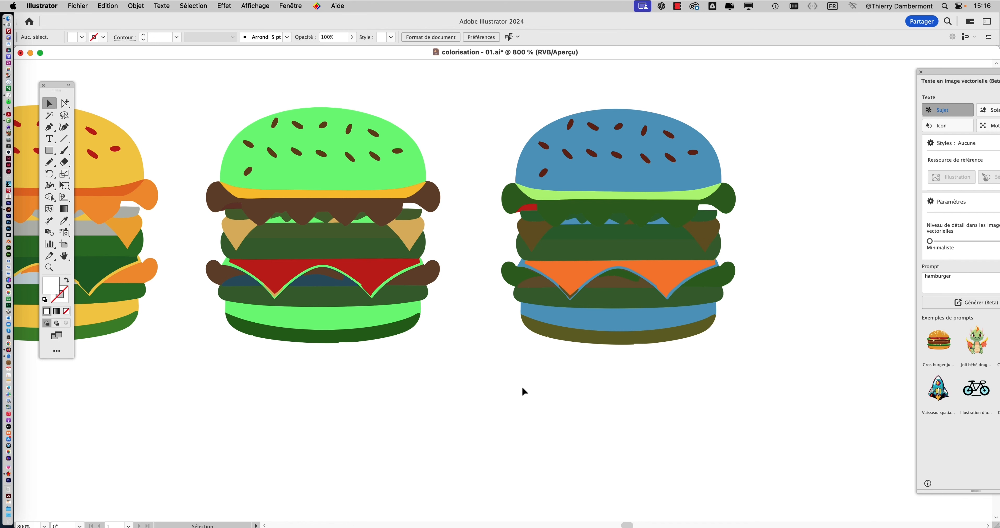
- Duplicate the original orange burger below the row of four recoloured copies, at about X 63 mm, Y 117.7 mm
scroll(538, 387, "down", 2)
left_click_drag(541, 388, 666, 285)
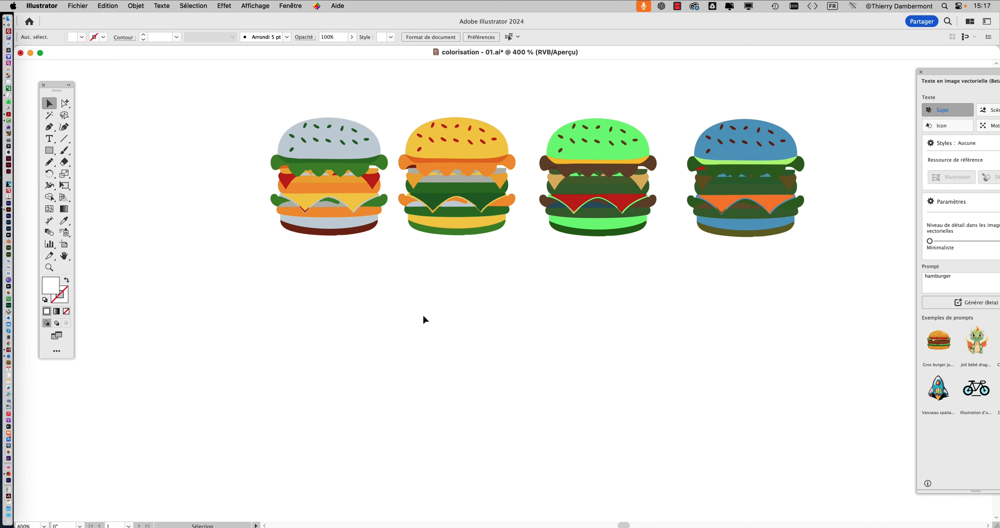
scroll(452, 340, "down", 3)
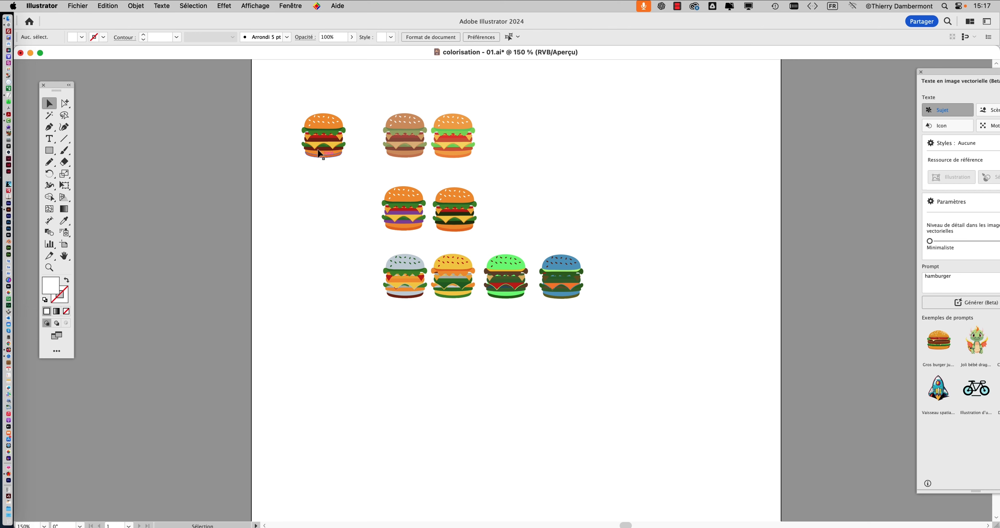
left_click_drag(327, 146, 412, 353)
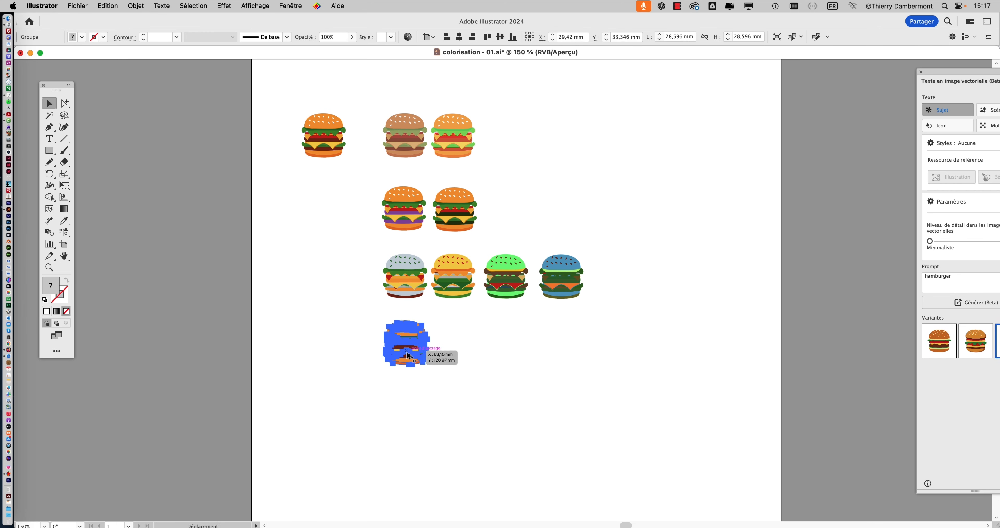
scroll(434, 359, "up", 5)
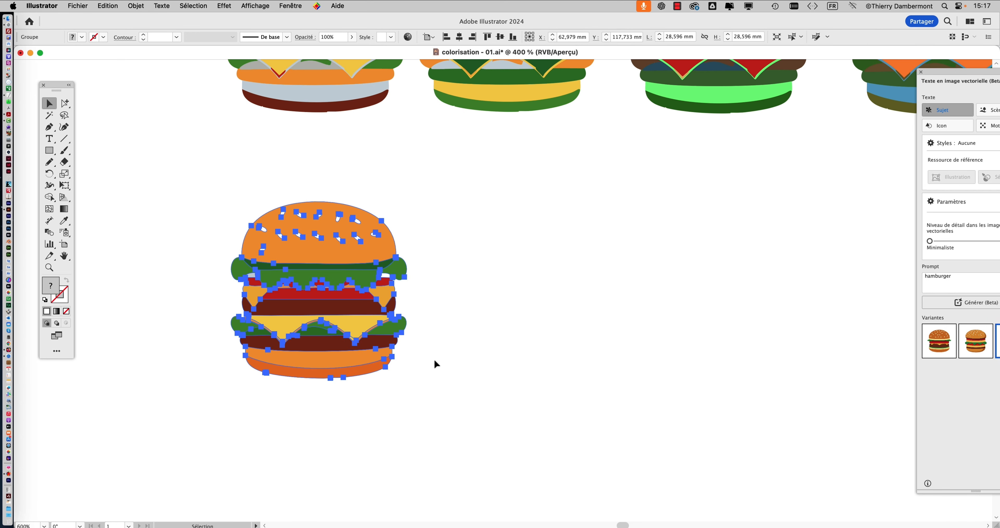
scroll(435, 364, "up", 4)
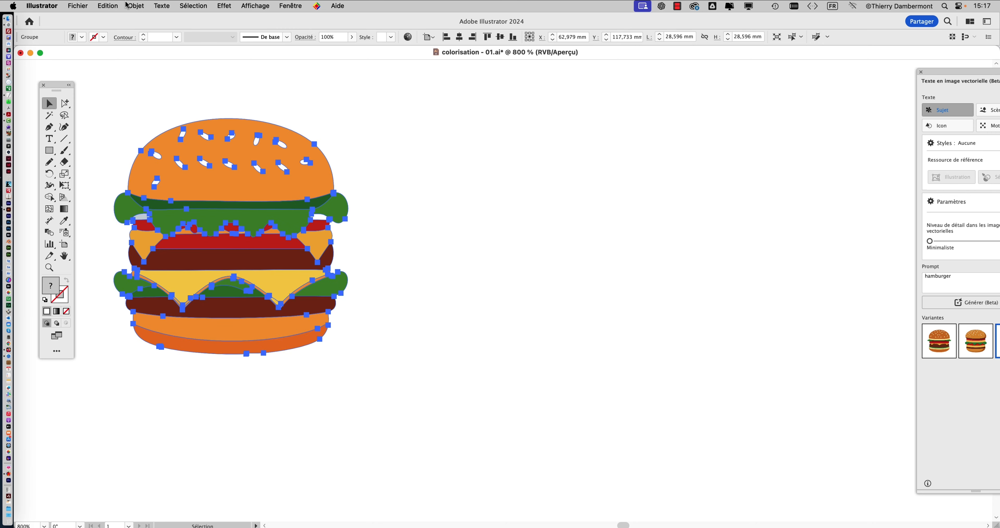
- Open the advanced Recolor Artwork options for the new copy and move the dialog clear of the burger
key("super+shift+r")
left_click(474, 441)
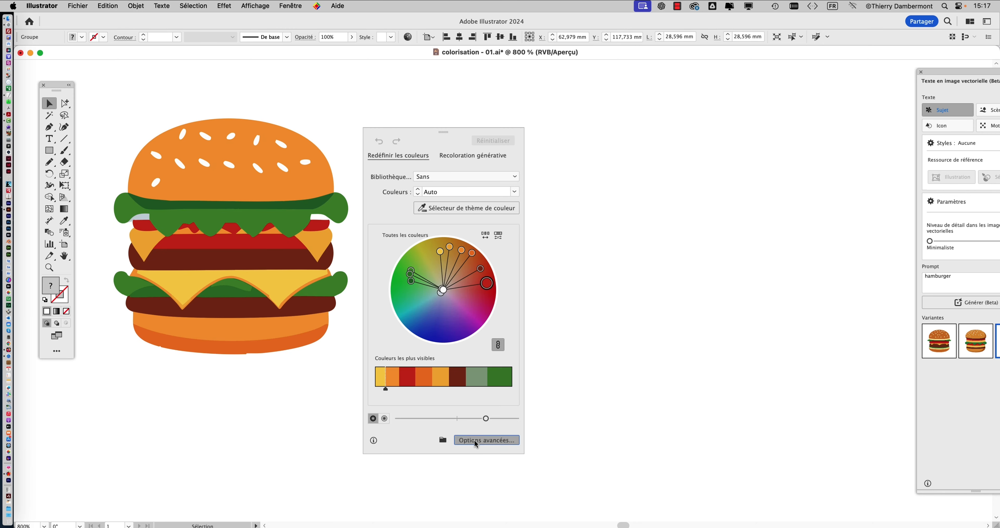
left_click_drag(232, 70, 661, 77)
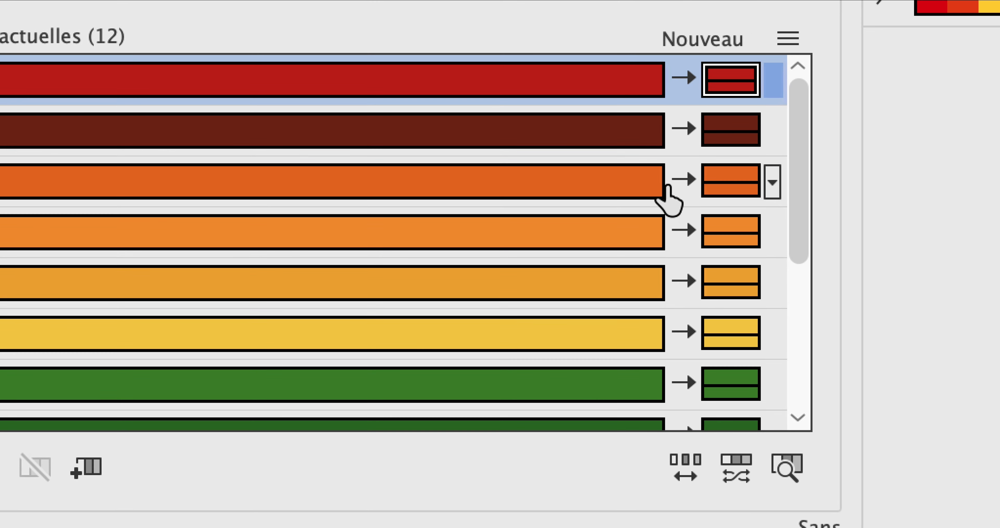
- Exclude the three orange shades and the yellow from recolouring in the list of current colours
left_click(858, 169)
left_click(668, 198)
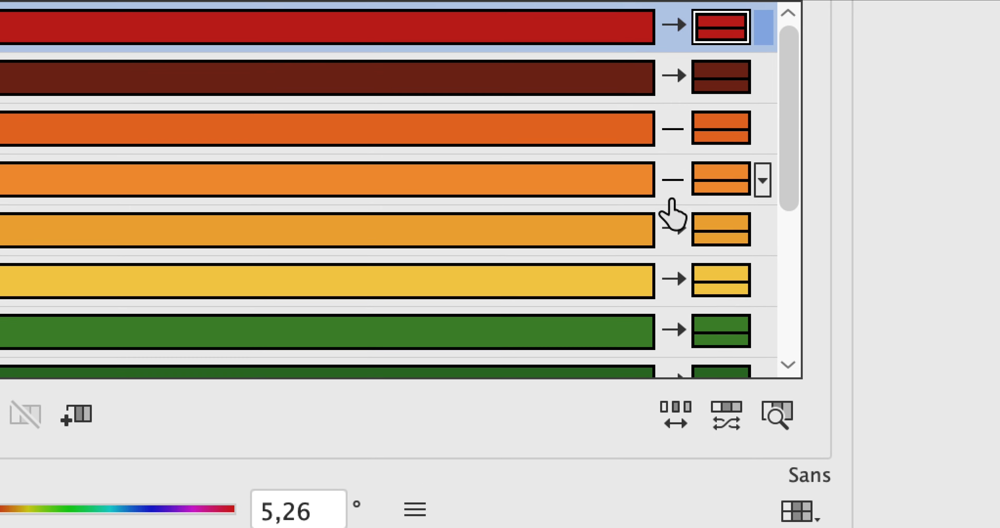
left_click(673, 246)
left_click(673, 296)
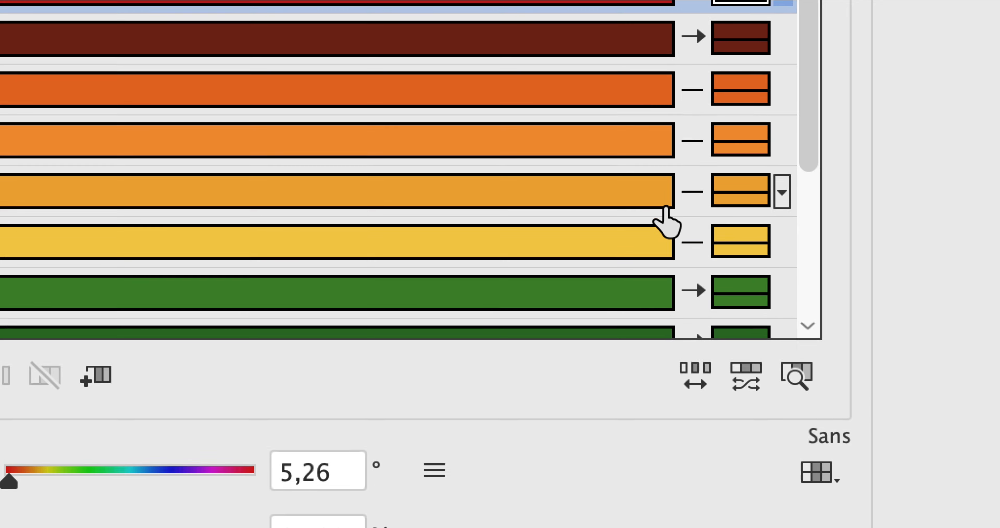
- Exclude the pale blue, grey, dark brown and white from recolouring, keeping the red and the three greens recolourable
scroll(665, 225, "down", 3)
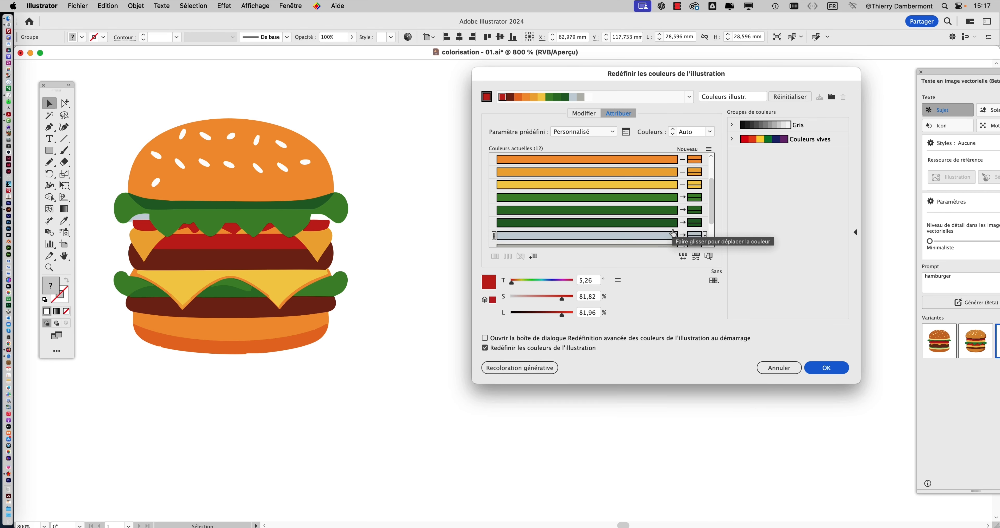
scroll(677, 229, "down", 3)
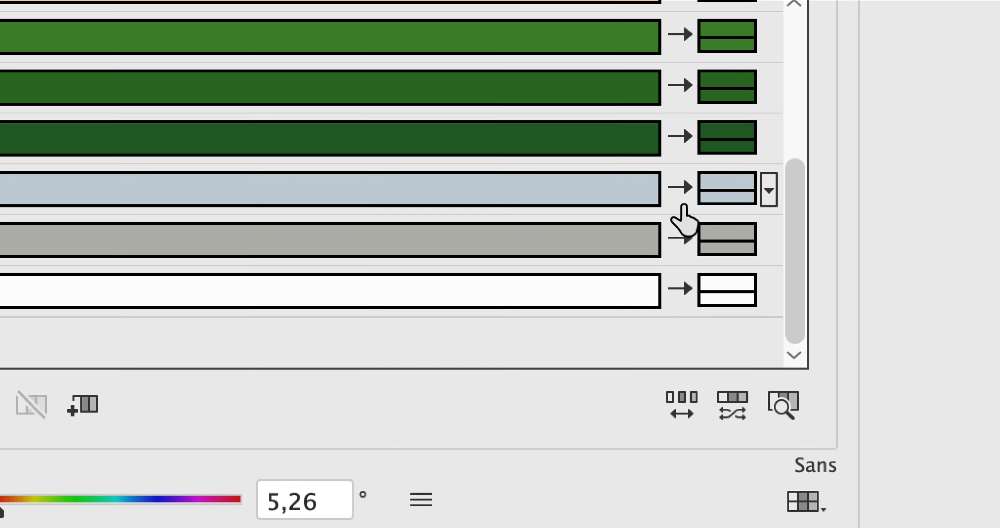
left_click(682, 198)
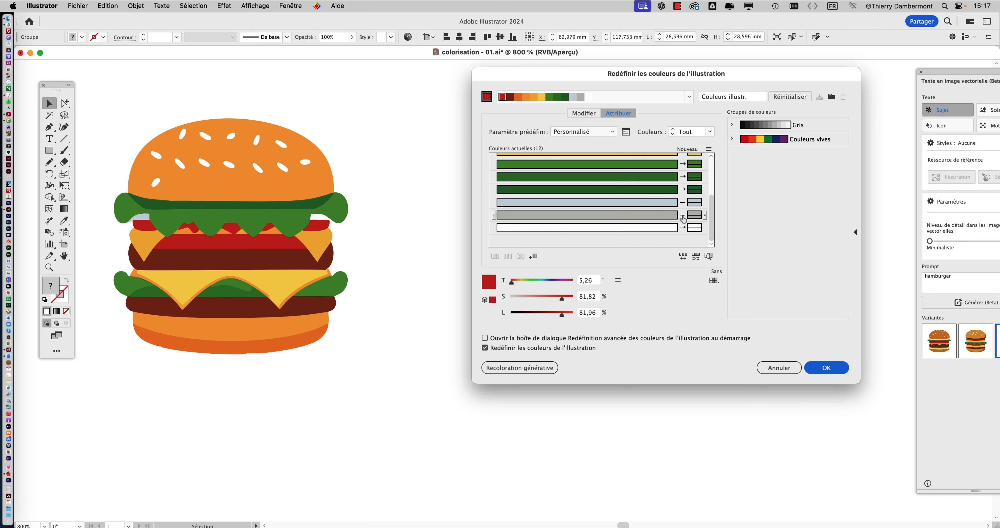
scroll(682, 216, "up", 6)
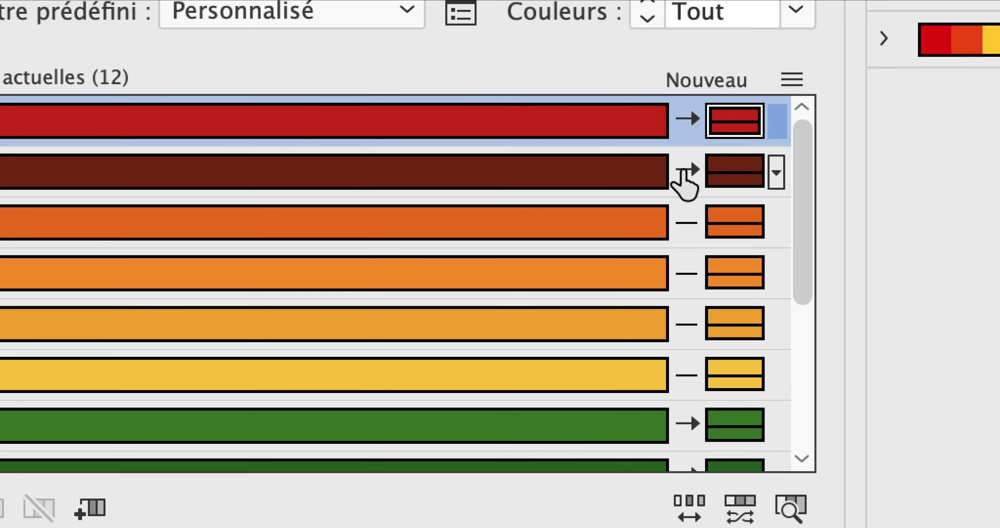
left_click(682, 196)
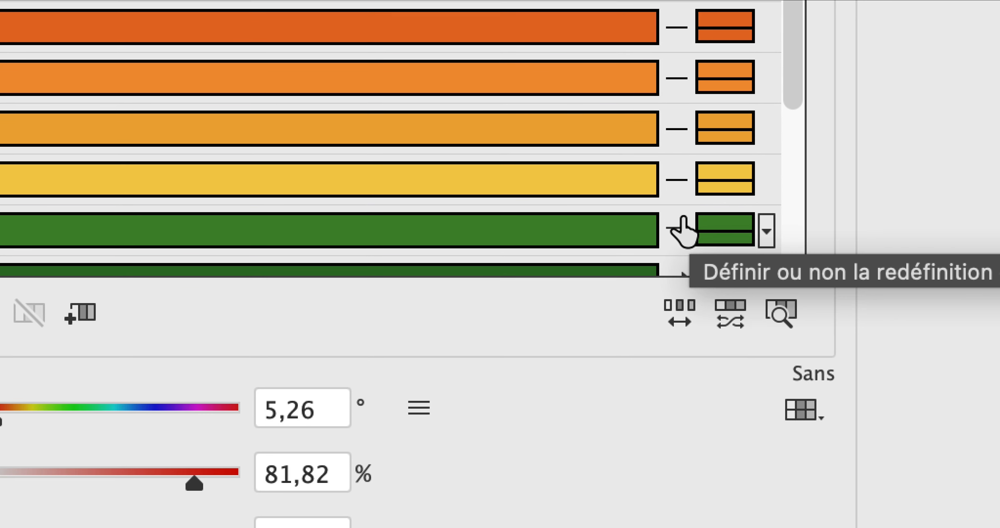
scroll(668, 445, "down", 2)
left_click(683, 232)
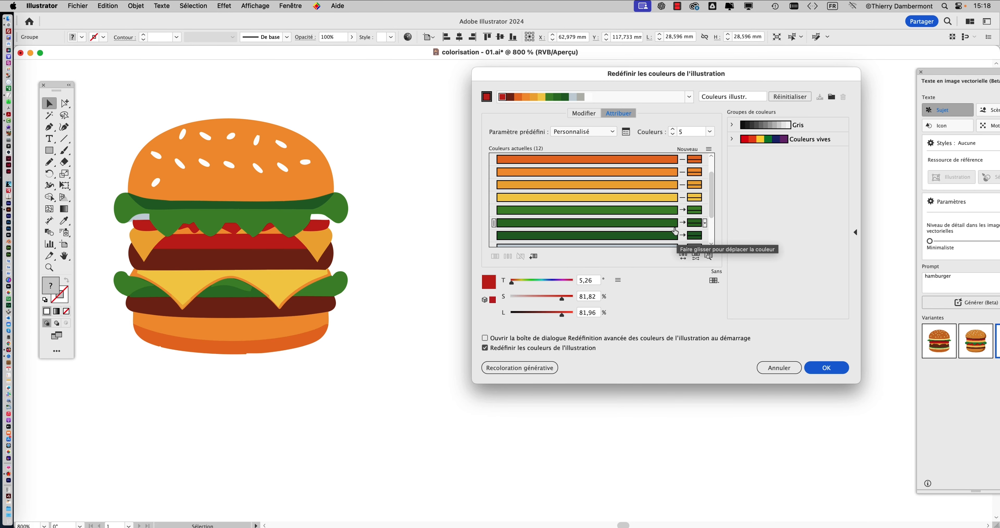
scroll(691, 191, "down", 2)
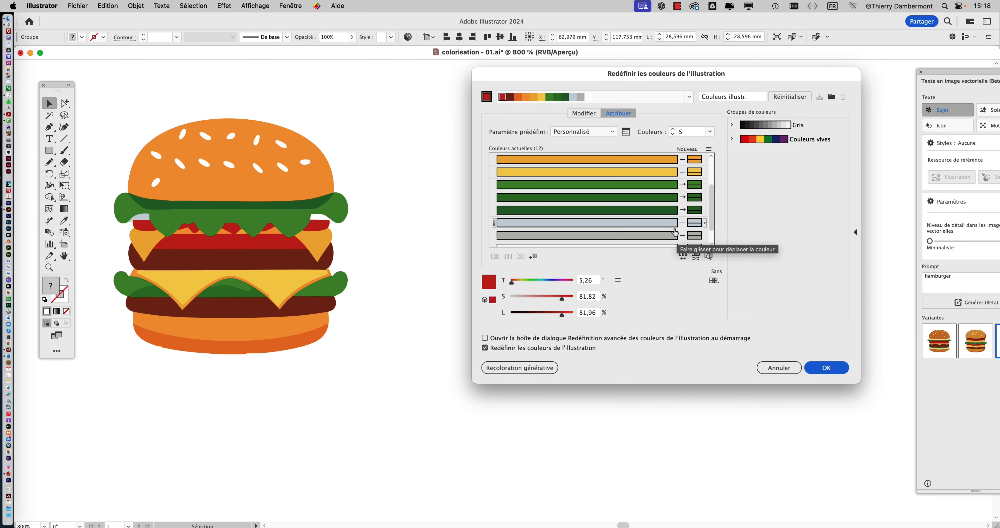
scroll(675, 232, "down", 2)
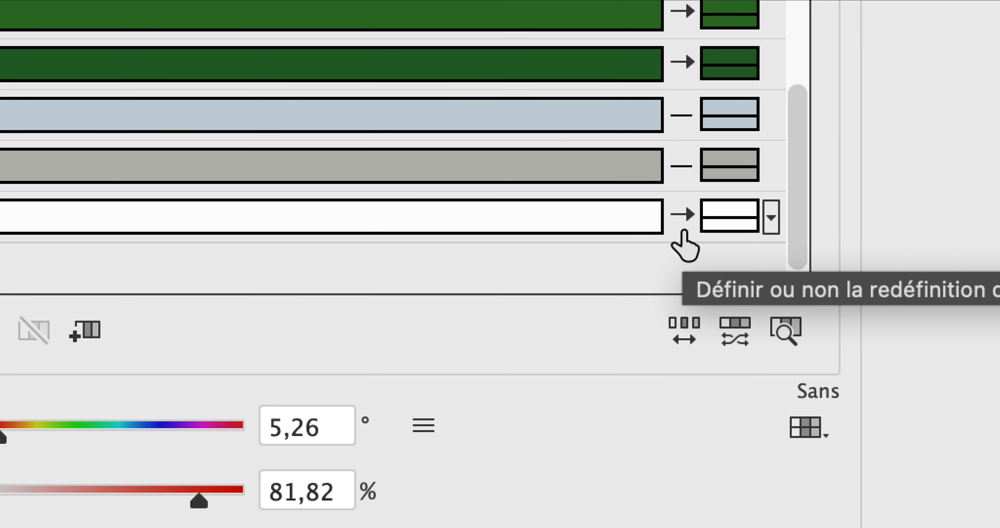
left_click(683, 231)
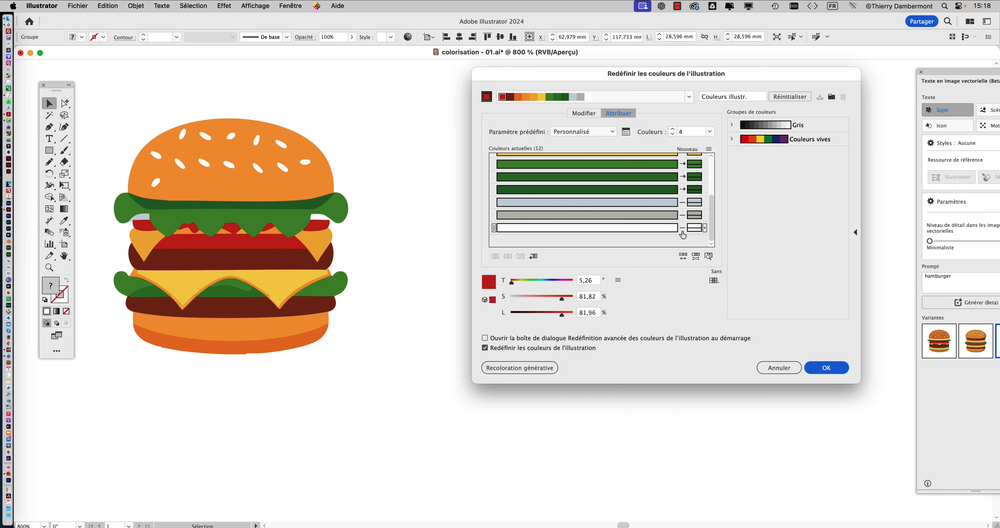
- Randomise the saturation and brightness of the recolourable red and greens repeatedly until the lettuce is dark brown with a tan underside on the bun
scroll(683, 235, "up", 5)
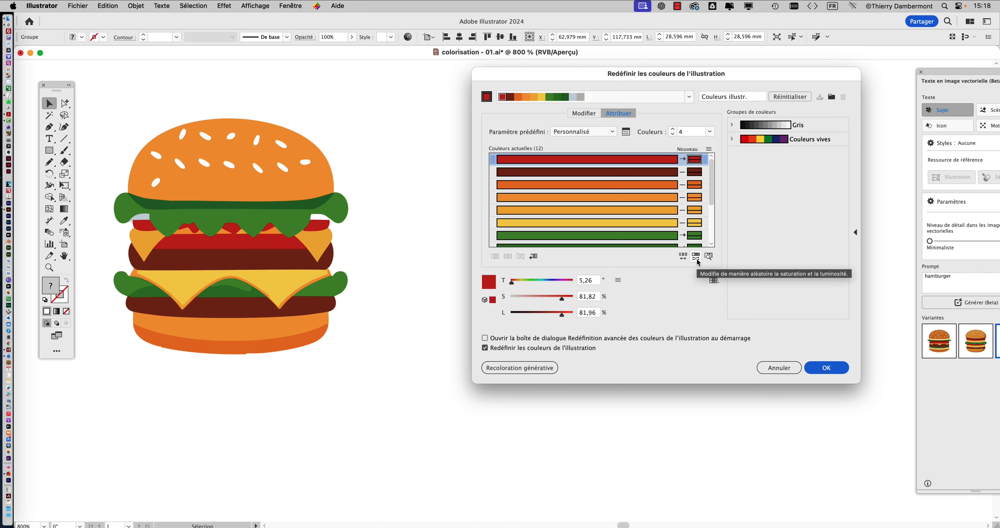
left_click(696, 258)
left_click(697, 258)
left_click(696, 258)
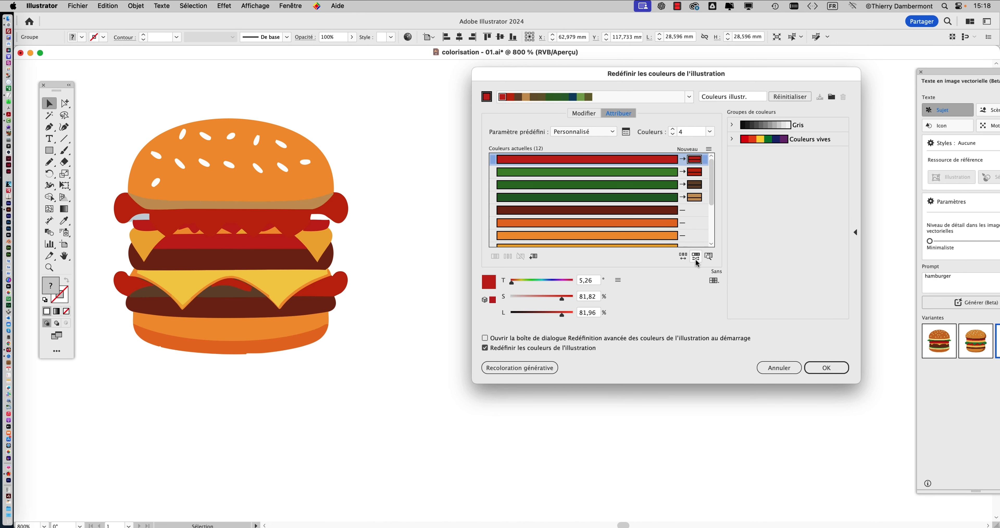
left_click(696, 257)
left_click(696, 258)
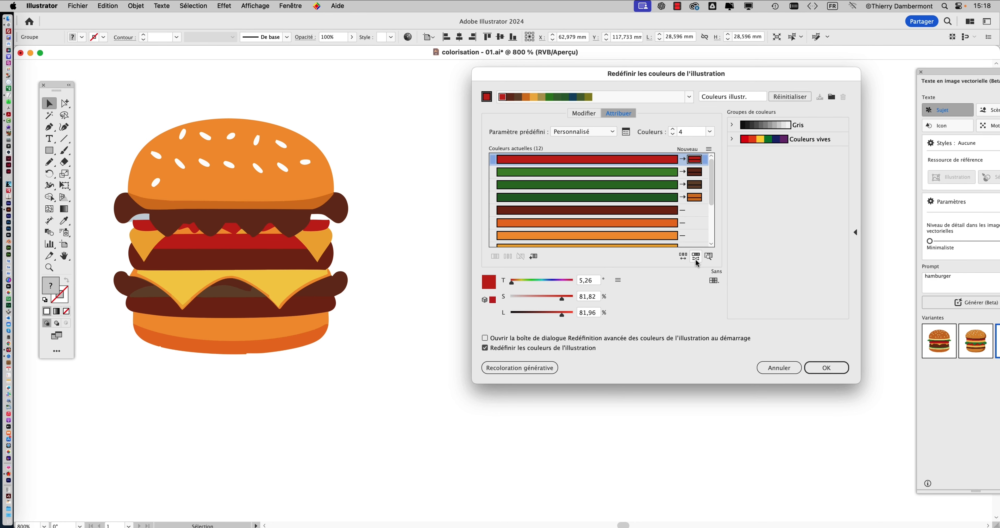
left_click(696, 257)
left_click(696, 258)
left_click(696, 258)
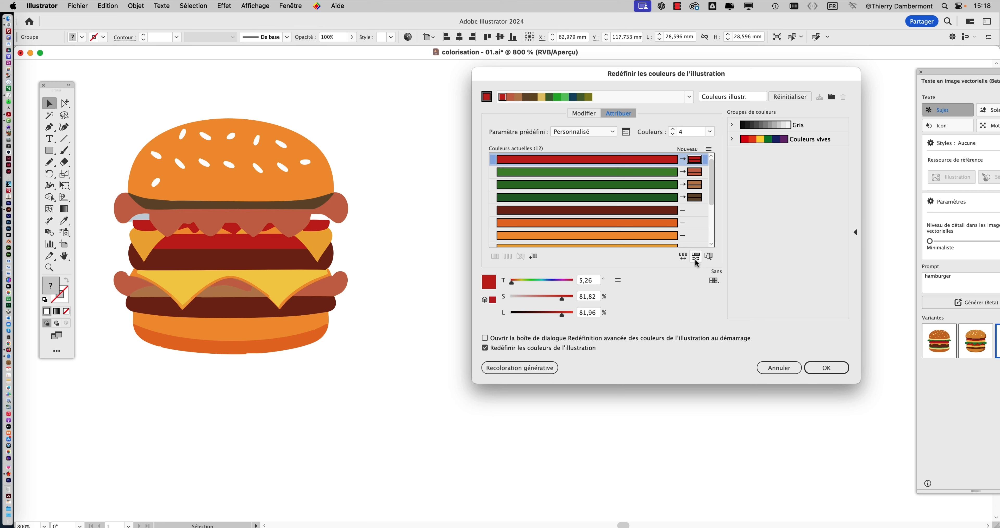
left_click(695, 258)
left_click(695, 258)
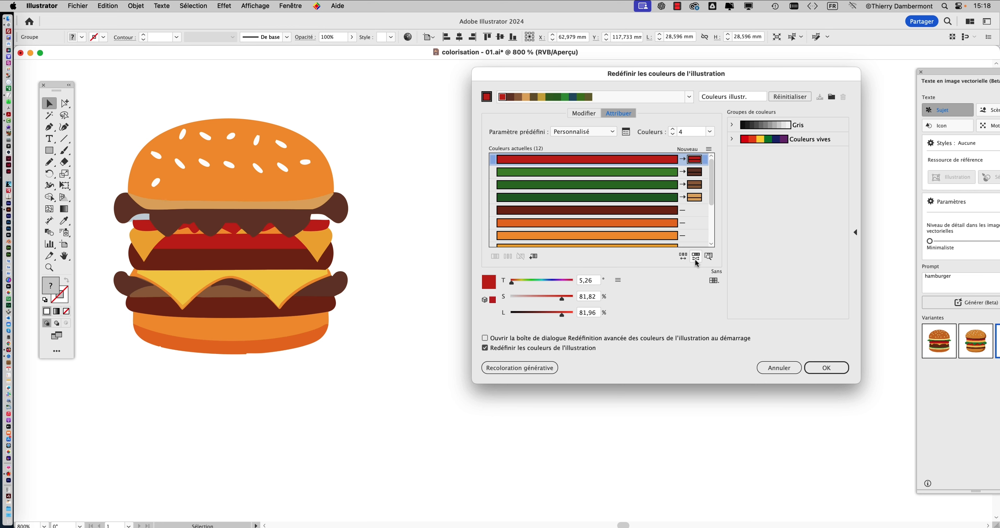
left_click(696, 257)
left_click(696, 259)
left_click(696, 259)
left_click(696, 259)
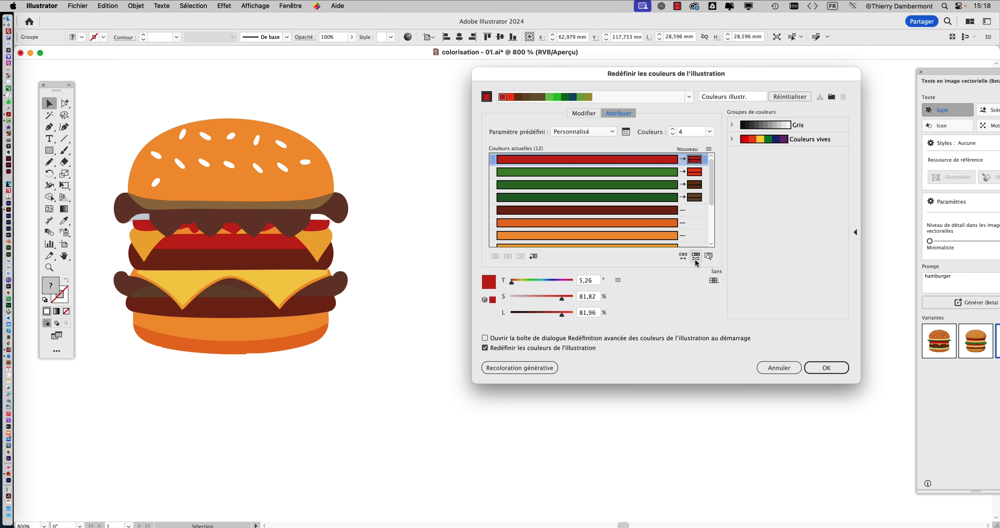
left_click(695, 259)
left_click(695, 259)
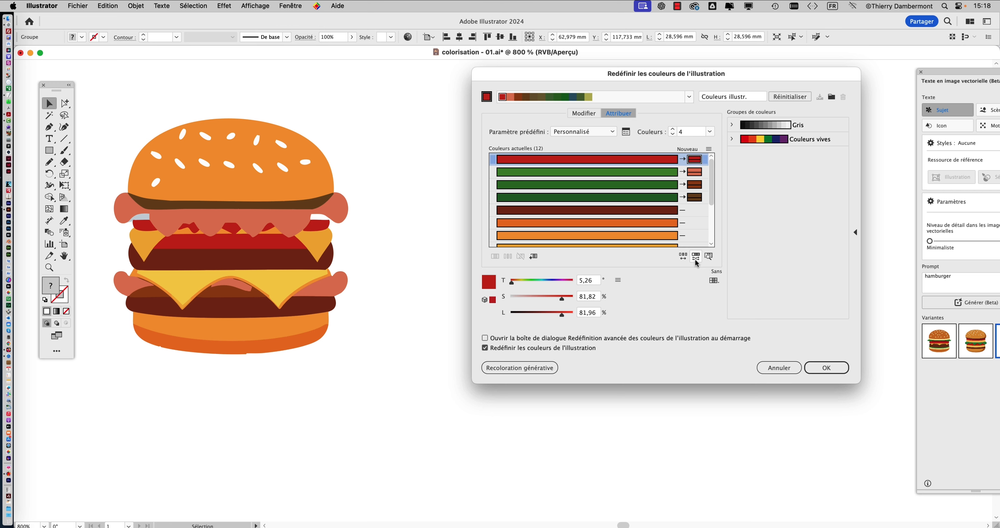
left_click(695, 259)
left_click(696, 259)
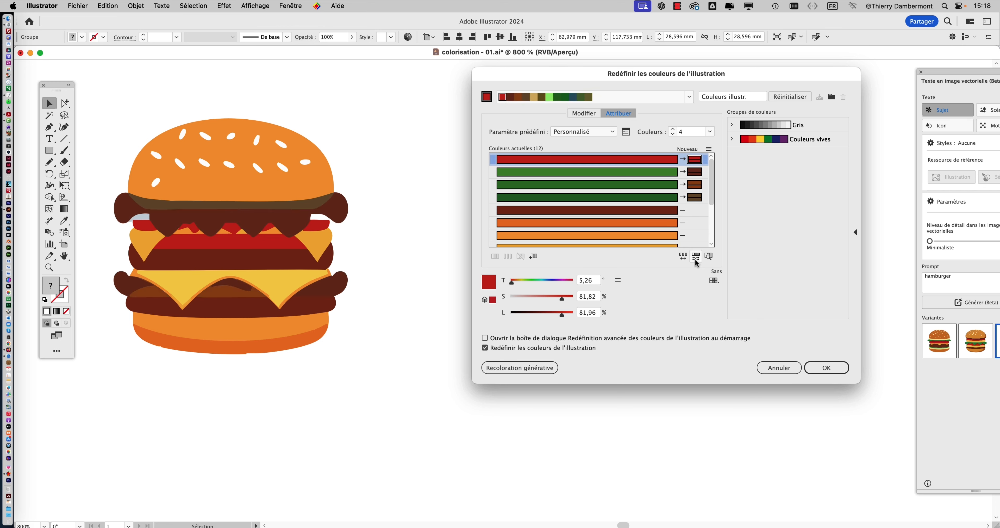
left_click(696, 259)
left_click(696, 259)
left_click(695, 259)
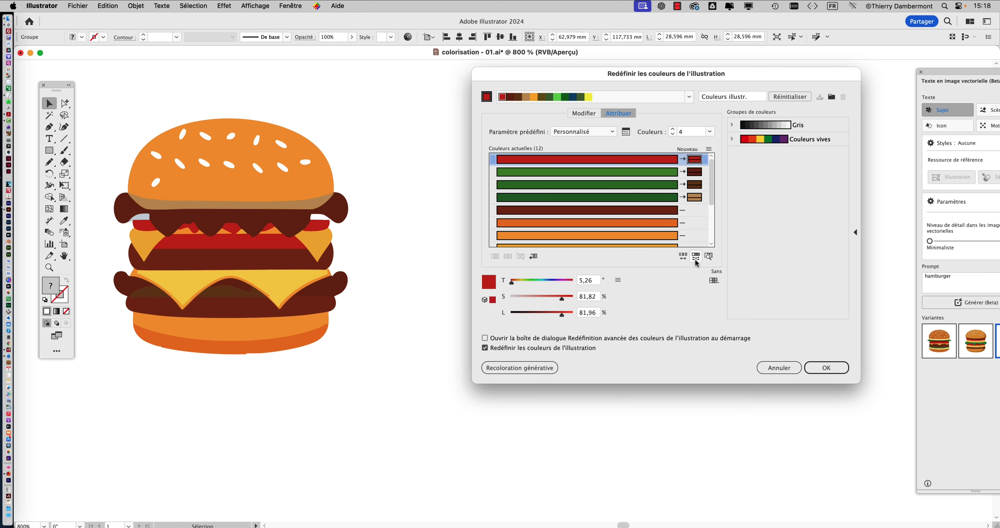
left_click(696, 259)
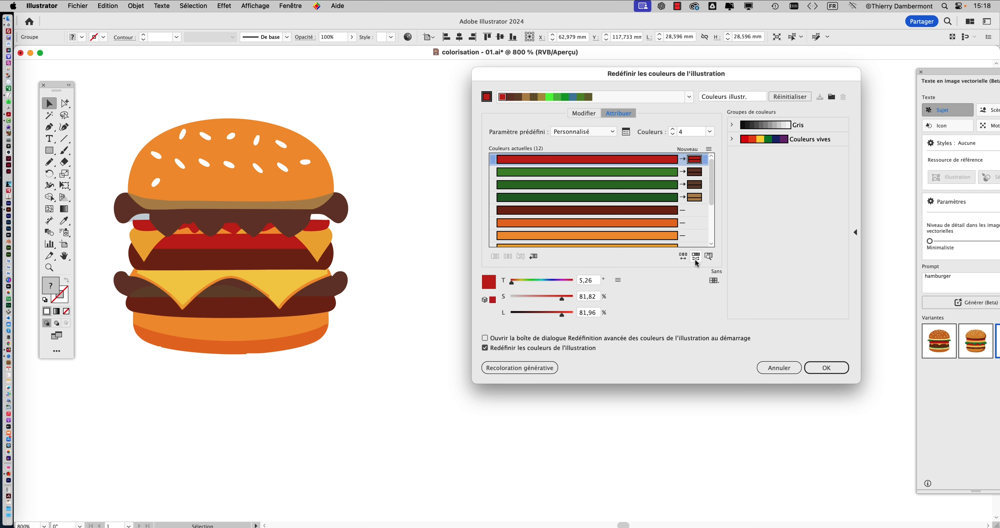
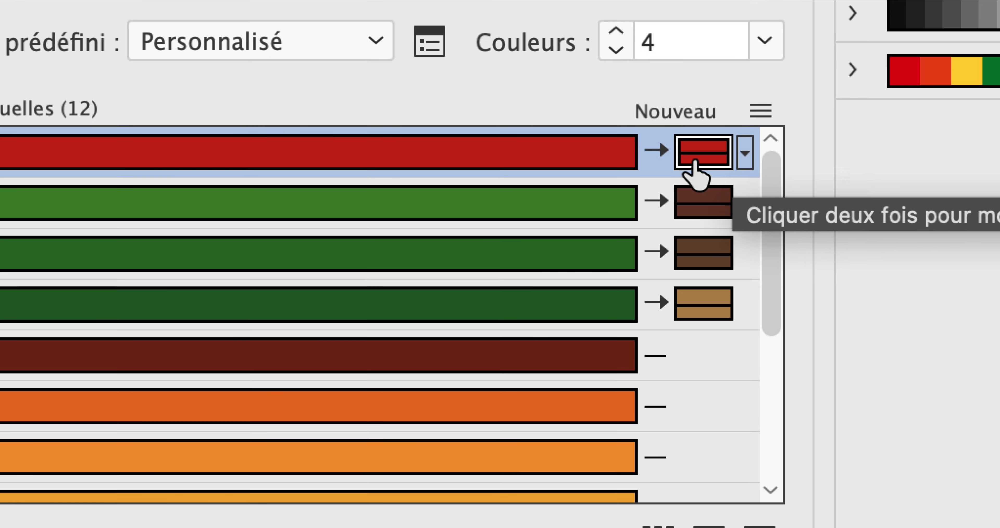
- Replace the red of the tomato with magenta E027DC as its new colour
double_click(698, 163)
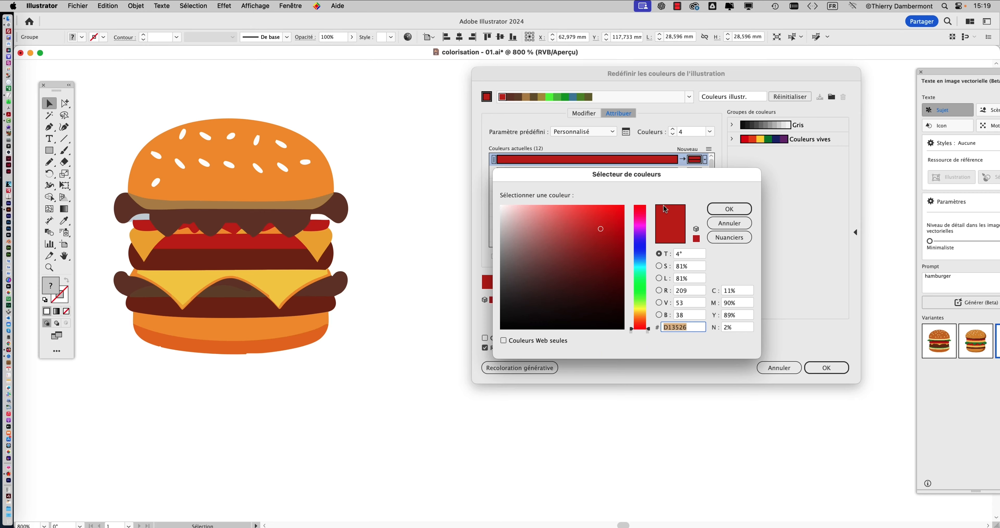
left_click(640, 225)
left_click(603, 220)
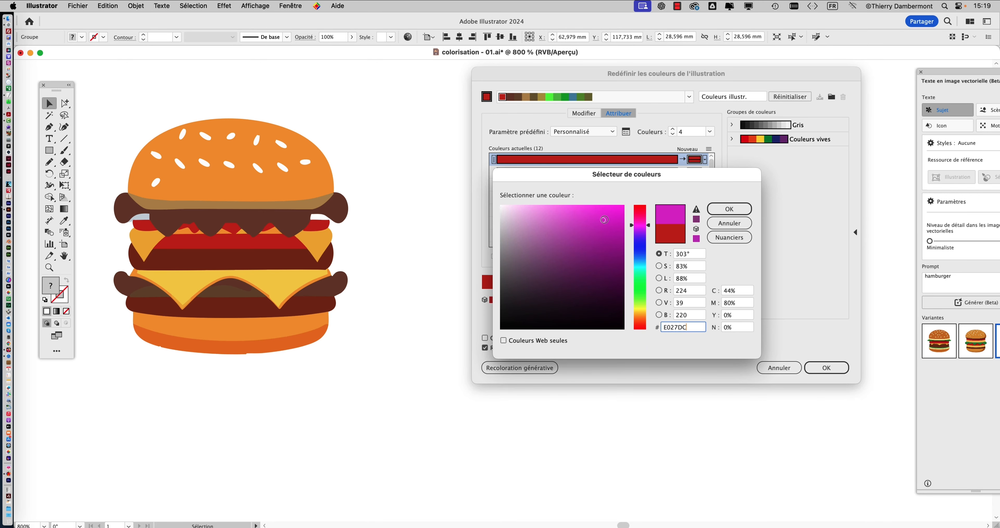
left_click(728, 210)
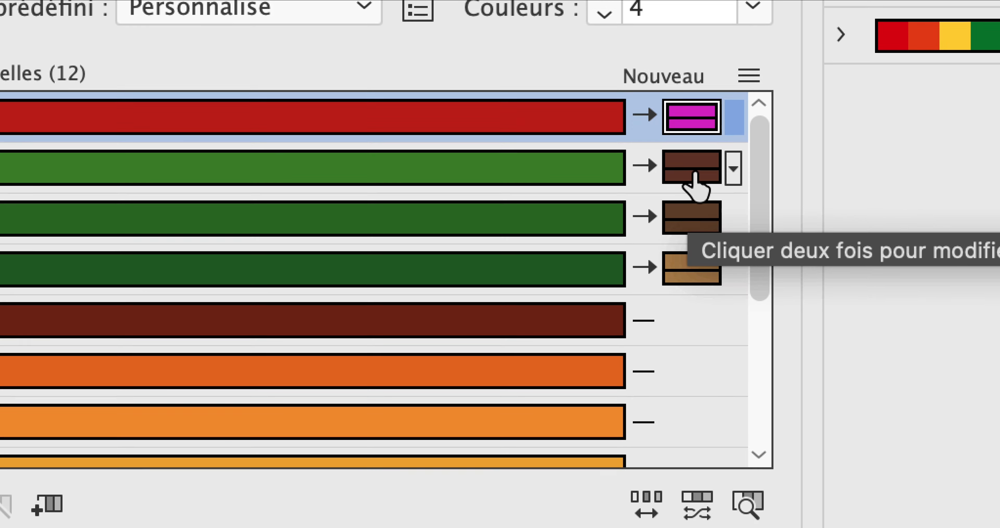
- Replace the lightest green with a vivid green of about 133° hue, 83% saturation and 71% brightness
left_click(691, 151)
double_click(693, 175)
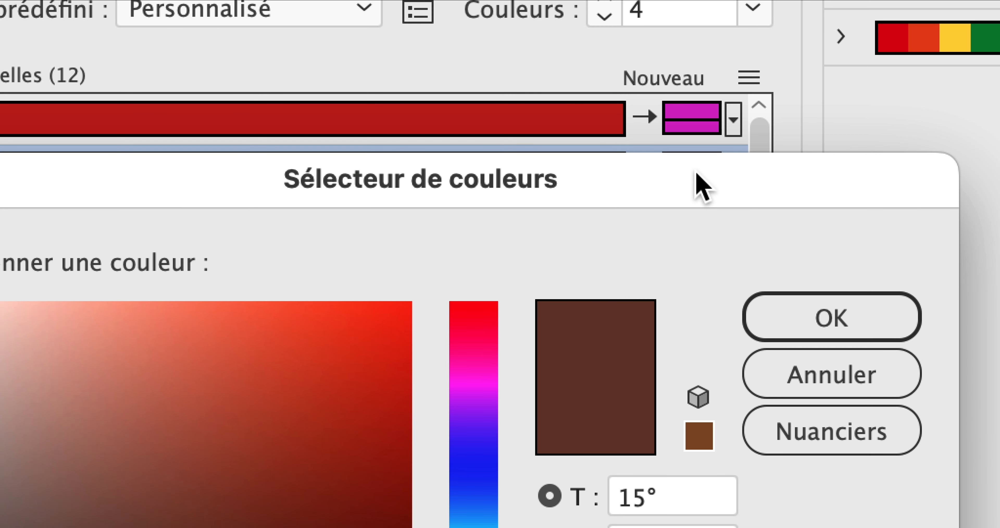
left_click(639, 284)
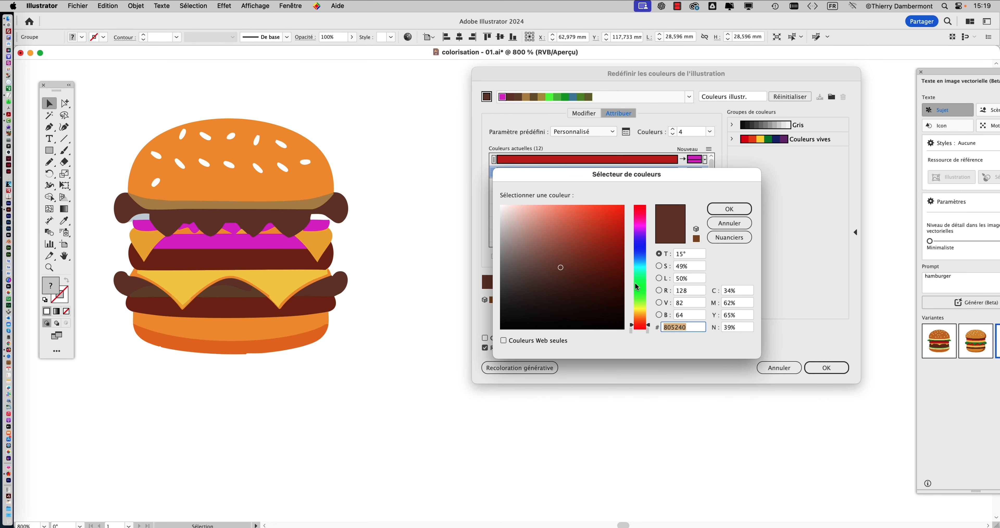
left_click(603, 240)
left_click(723, 211)
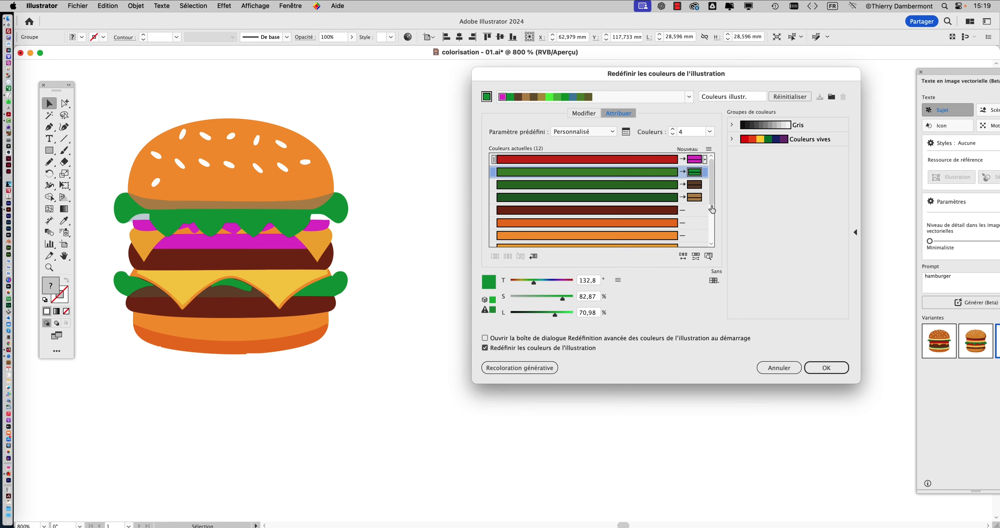
- Replace the medium green, used for the inner lower lettuce, with dark teal 1A8266
double_click(695, 185)
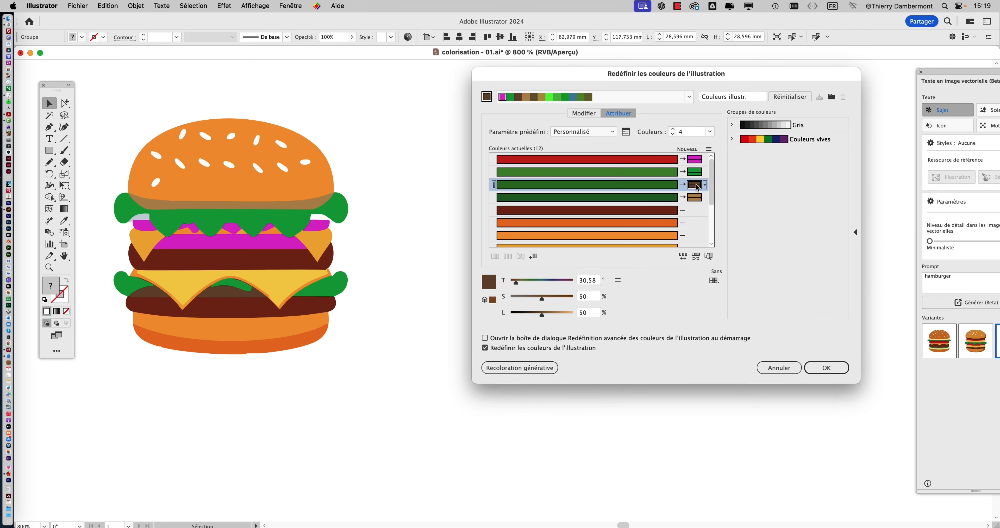
left_click(641, 273)
left_click(599, 266)
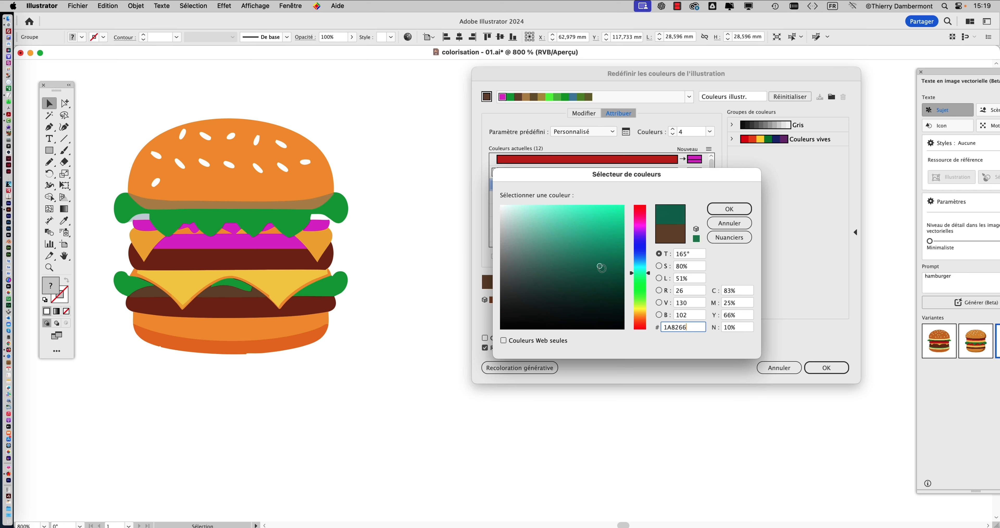
left_click(730, 209)
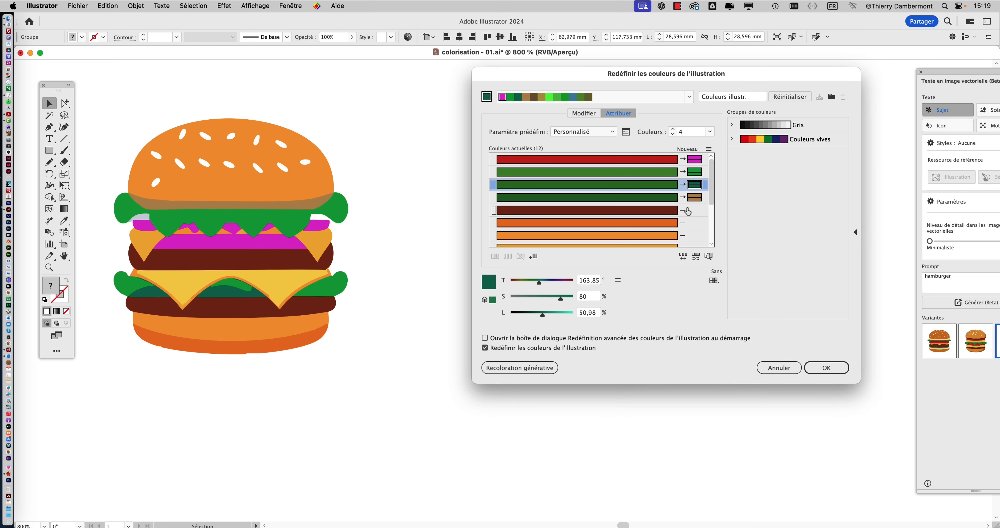
- Replace the darkest green, used under the top bun, with a pale green, and darken the replacement to 17771C
double_click(695, 197)
left_click(640, 286)
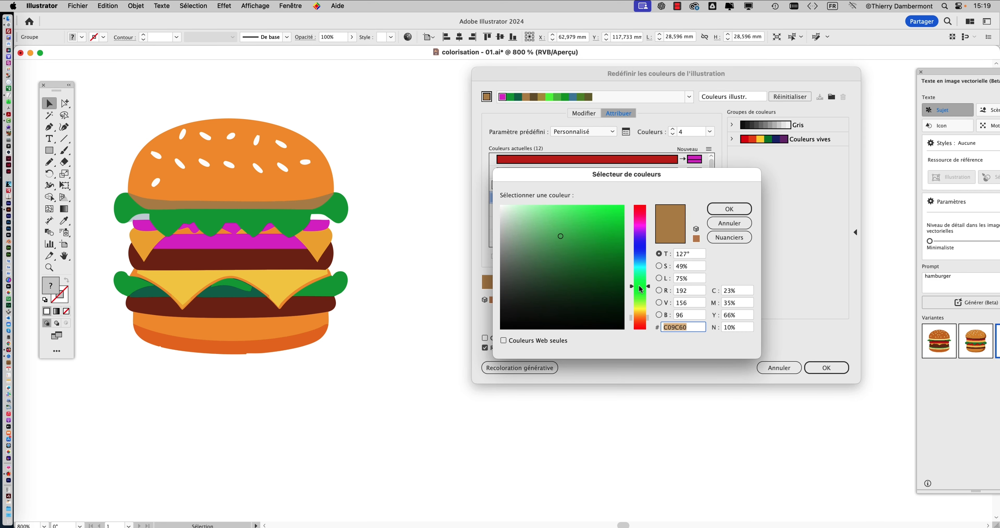
left_click_drag(594, 226, 524, 211)
left_click(719, 212)
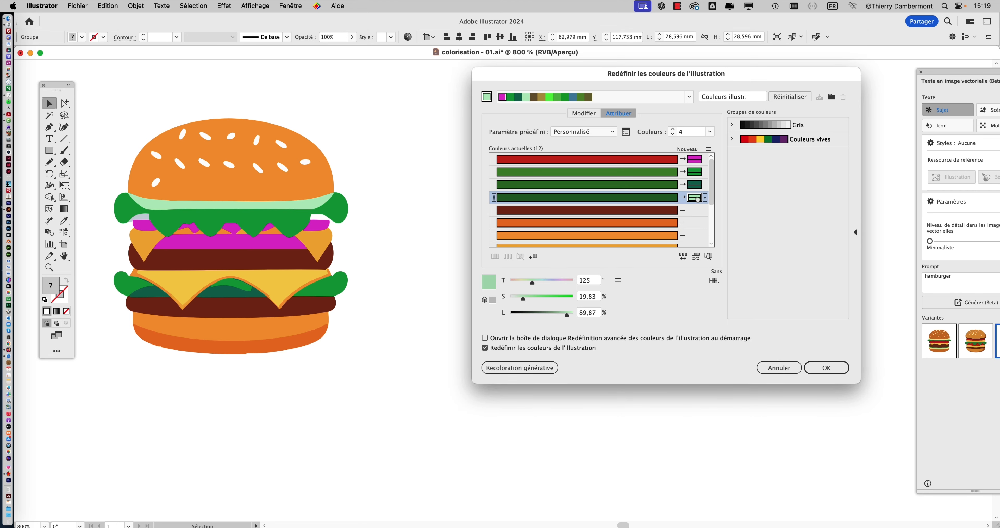
double_click(695, 197)
left_click(600, 271)
left_click(719, 209)
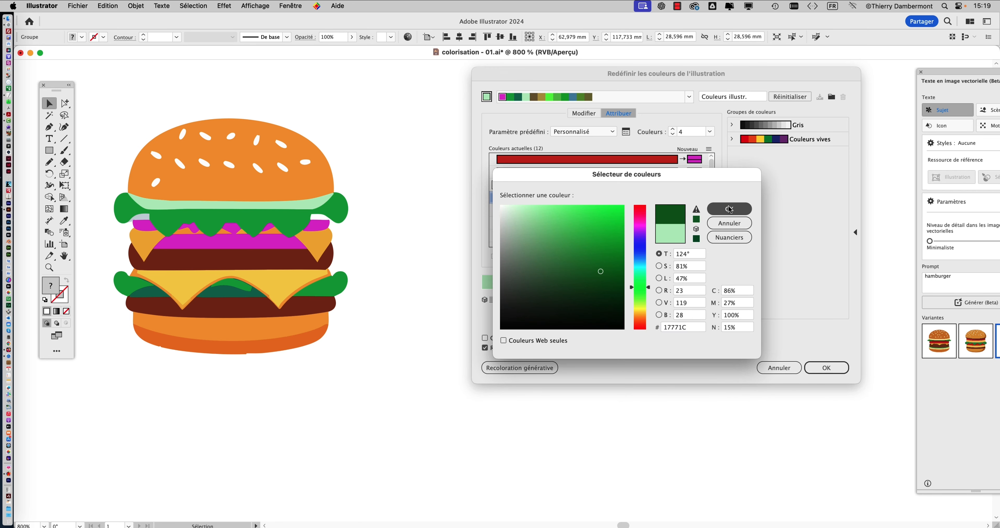
- Brighten the medium green's teal replacement to about 85% saturation and 88% brightness, and apply the recolouring to the burger
double_click(695, 188)
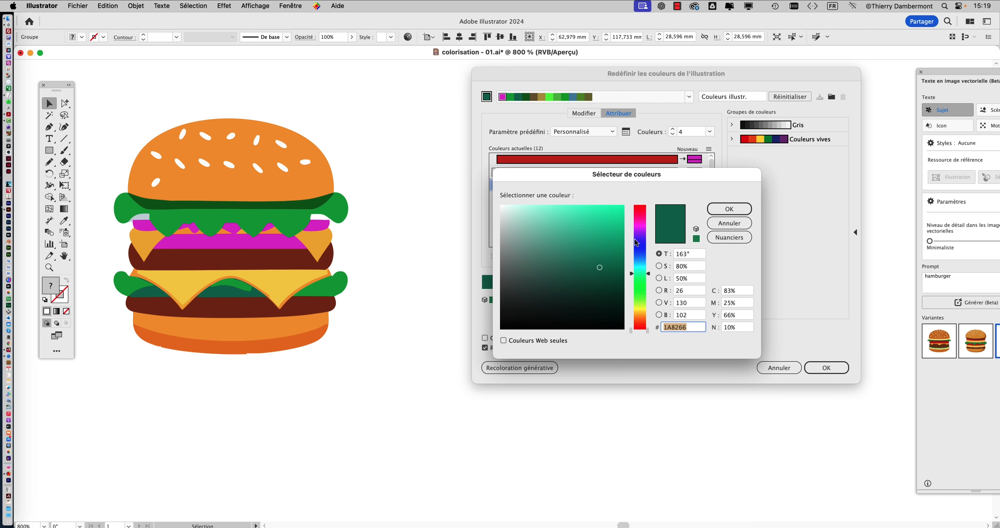
left_click(607, 219)
left_click(727, 209)
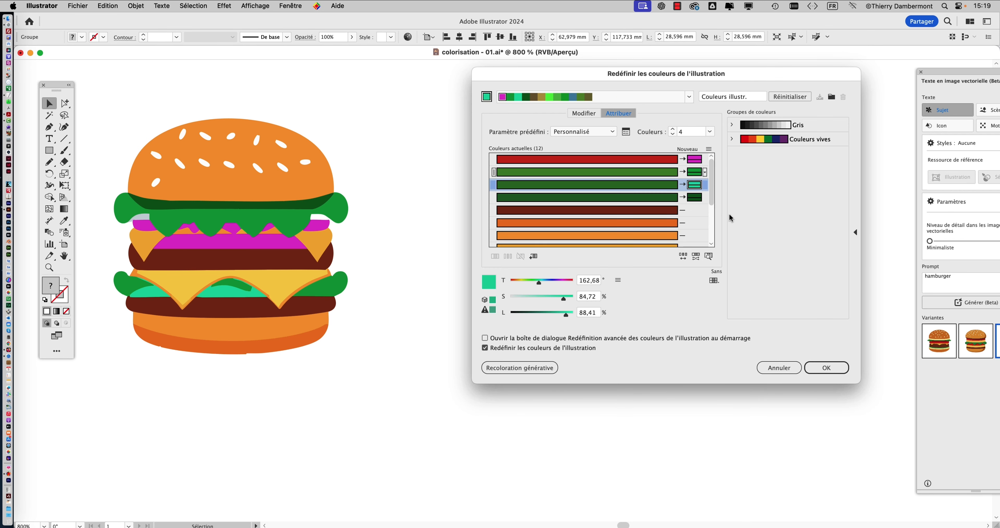
left_click(826, 368)
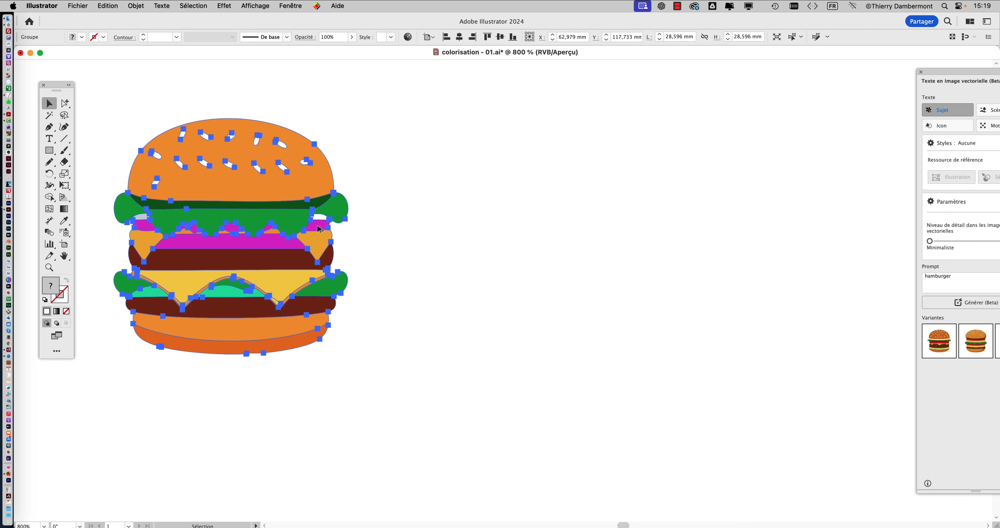
- Duplicate the recoloured burger about 24.5 mm to its right
left_click_drag(295, 225, 615, 231)
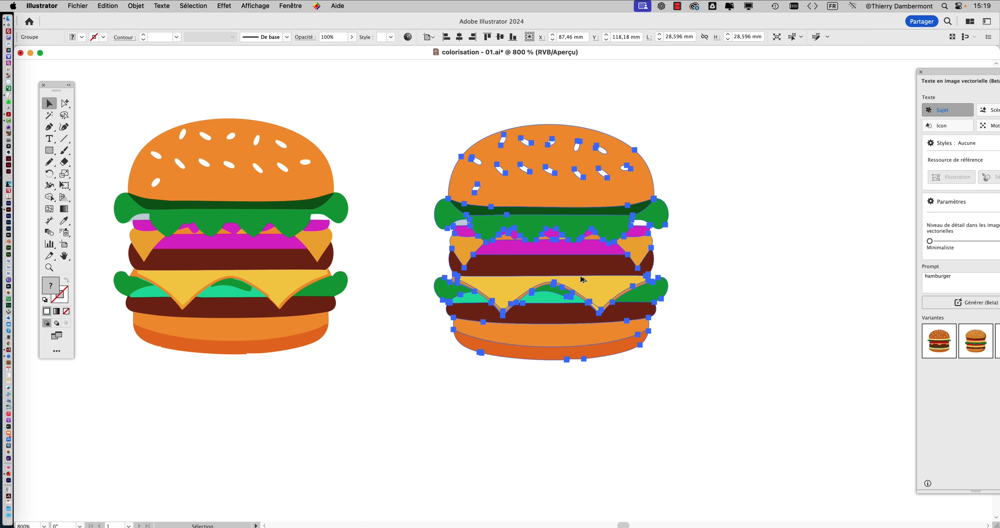
scroll(577, 277, "up", 1)
left_click_drag(511, 279, 318, 318)
scroll(380, 315, "down", 1)
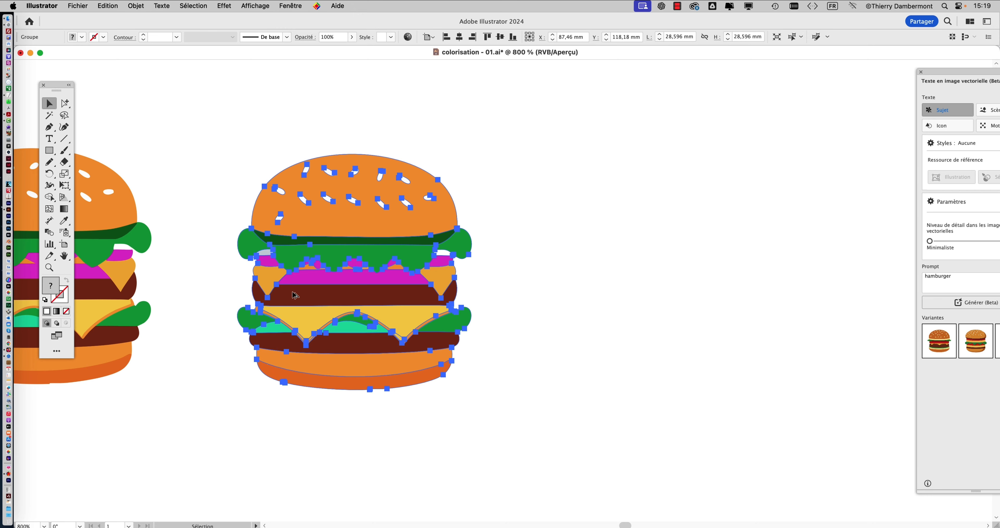
- In the new copy's advanced Recolor Artwork options, exclude the dark brown, three oranges, yellow and pale blue-grey from recolouring
key("super+shift+r")
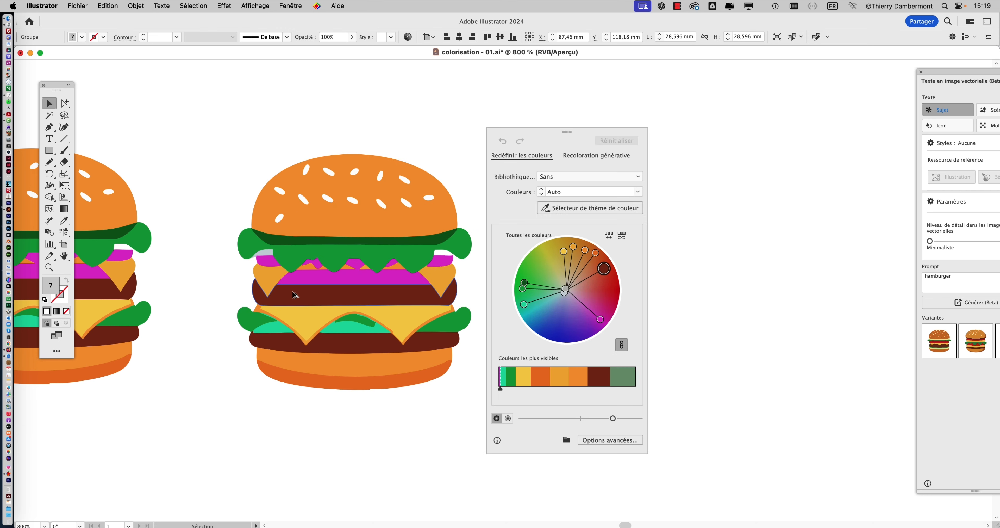
left_click(609, 440)
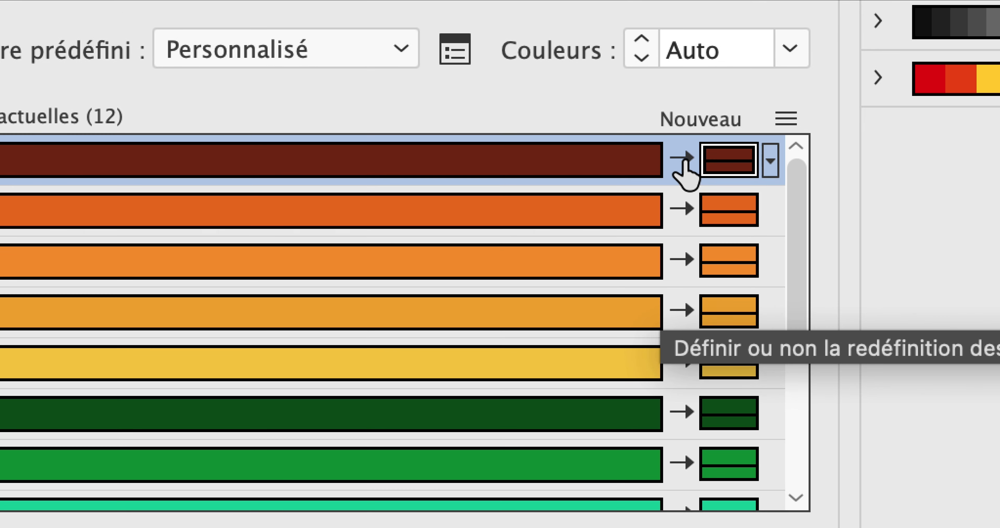
left_click(671, 123)
left_click(684, 175)
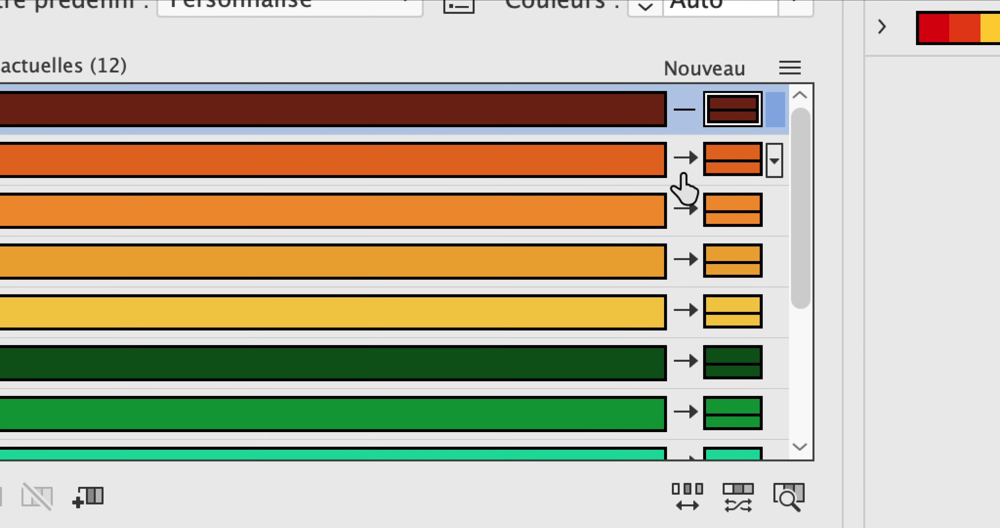
left_click(685, 202)
left_click(684, 253)
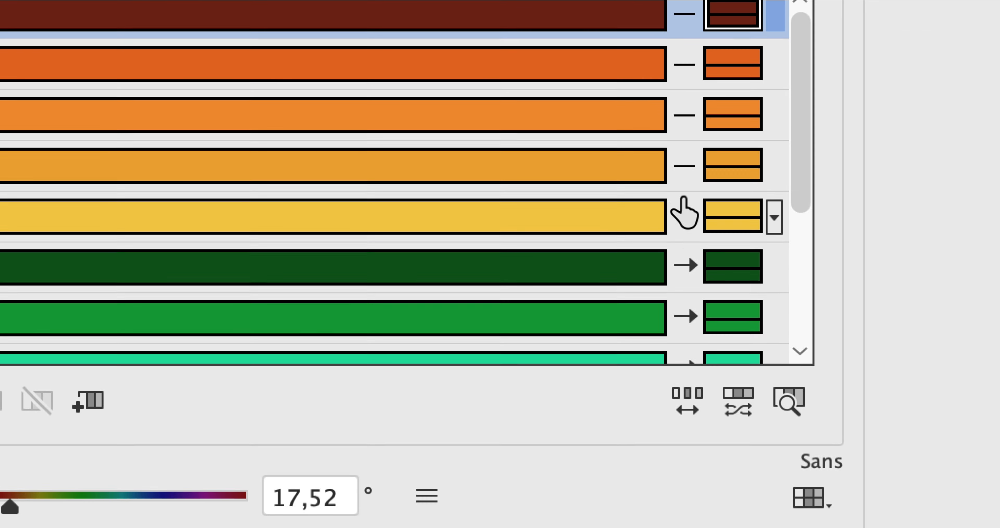
left_click(684, 213)
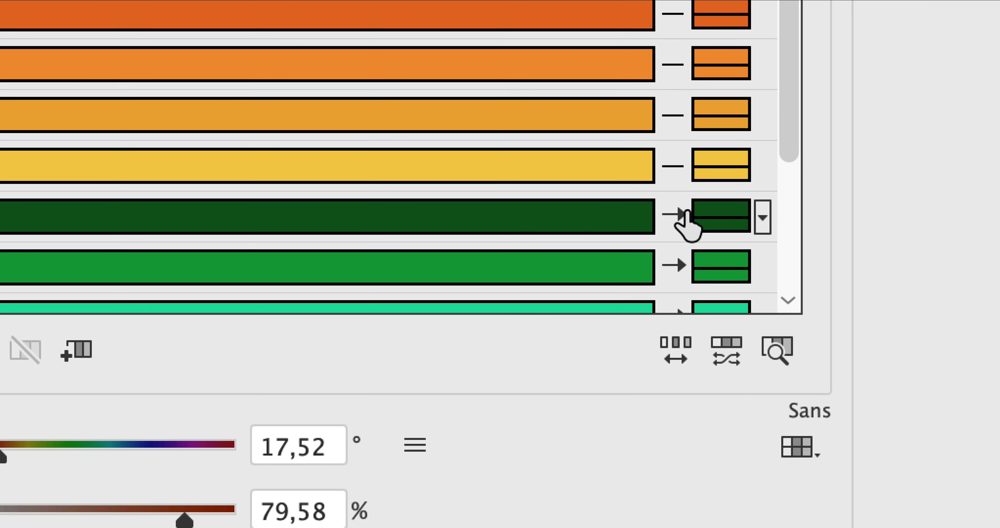
scroll(685, 268, "down", 3)
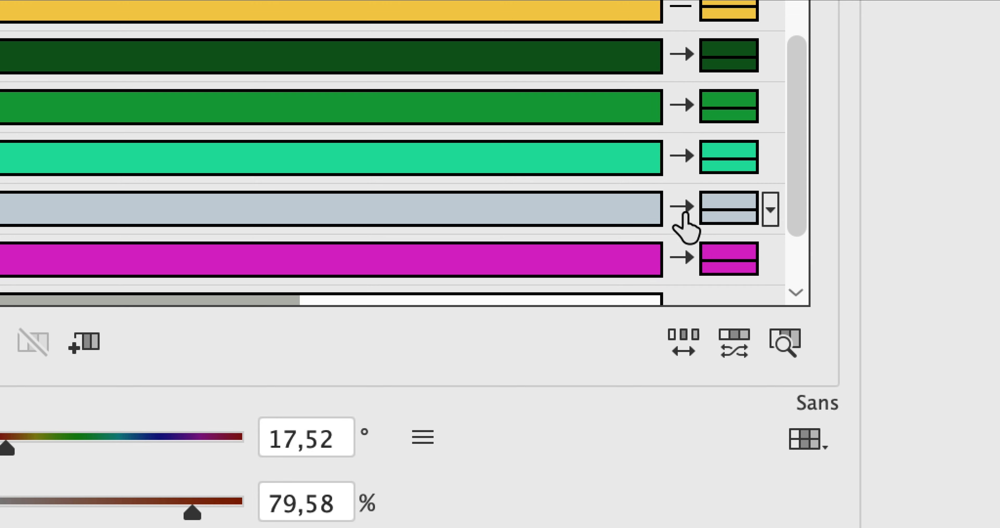
left_click(684, 215)
scroll(685, 229, "down", 2)
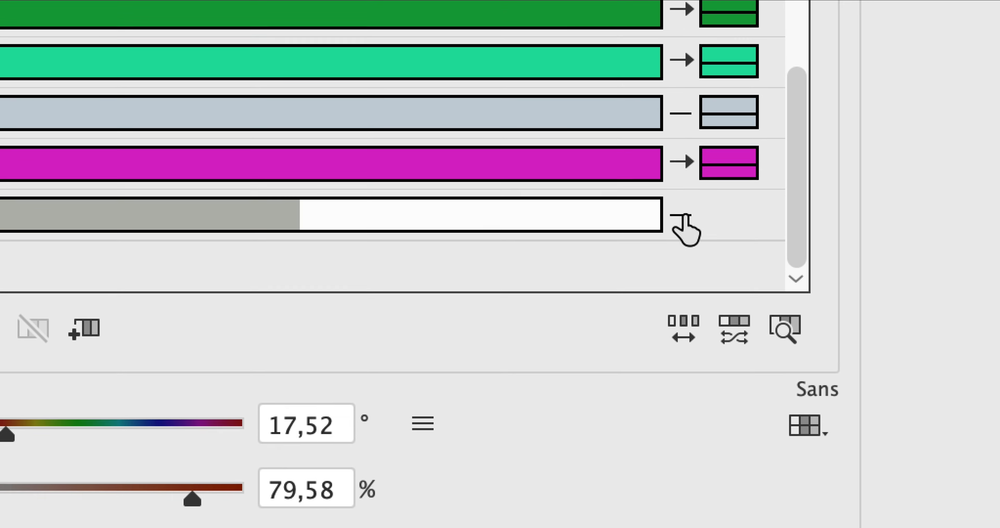
scroll(685, 175, "up", 2)
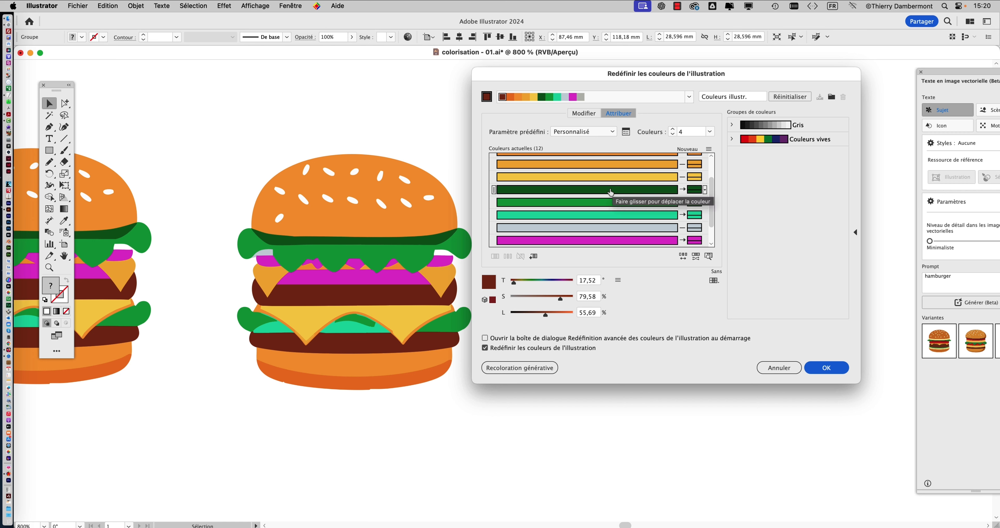
- Randomise the colour order of the recolourable greens and magenta repeatedly until the lettuce is amber with a yellow underside on the bun
left_click(617, 201)
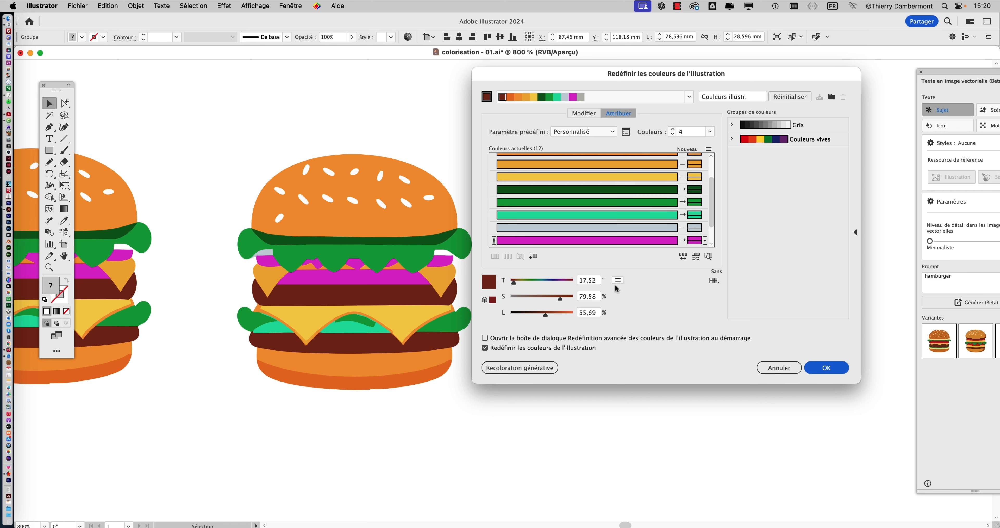
left_click(683, 256)
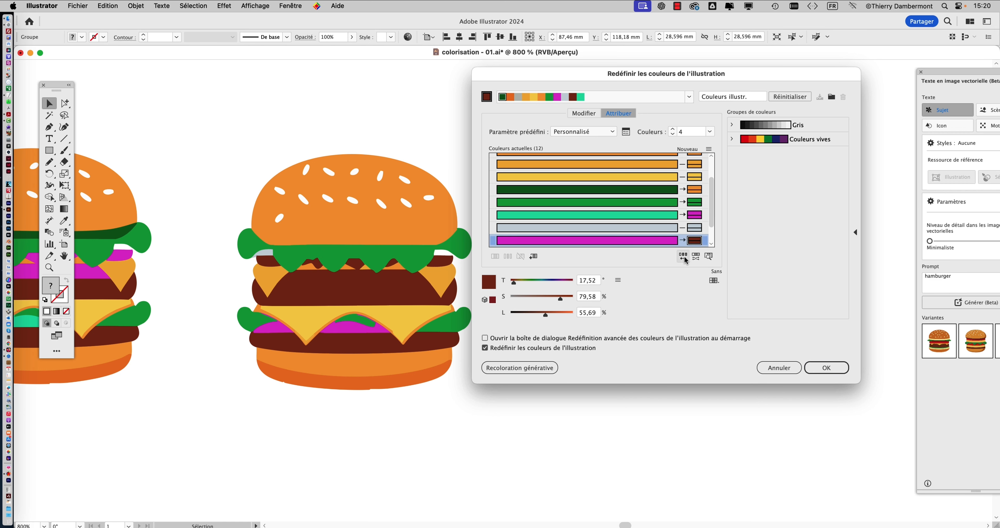
left_click(683, 256)
left_click(683, 256)
left_click(682, 256)
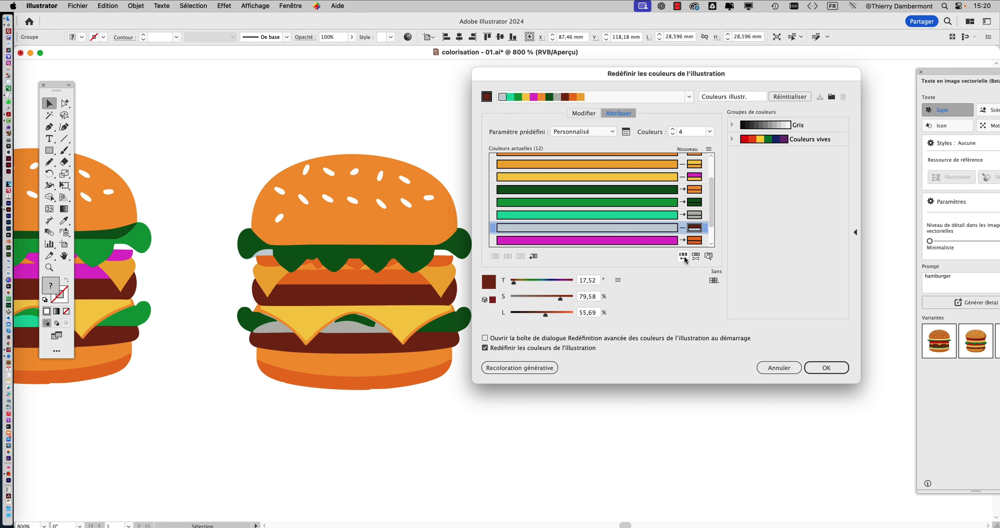
left_click(683, 256)
left_click(683, 256)
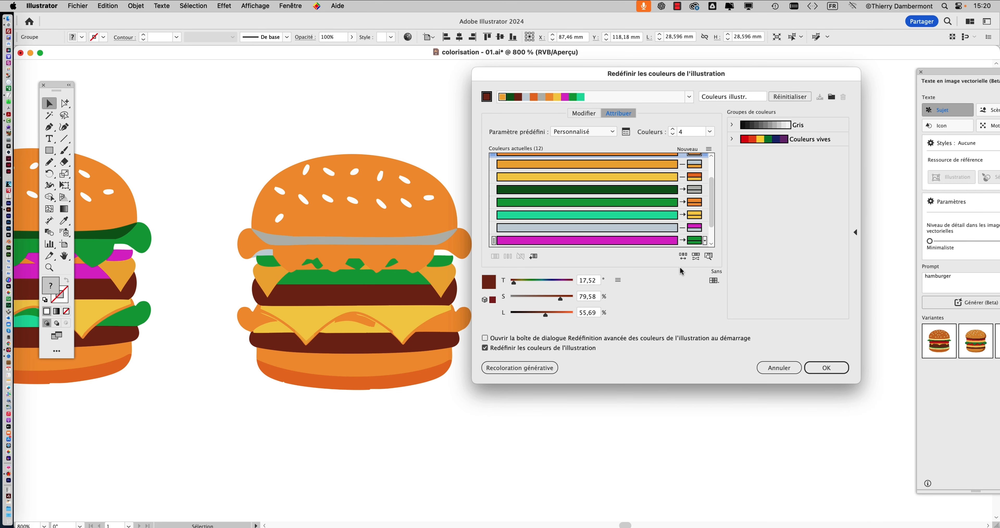
left_click(683, 257)
left_click(683, 257)
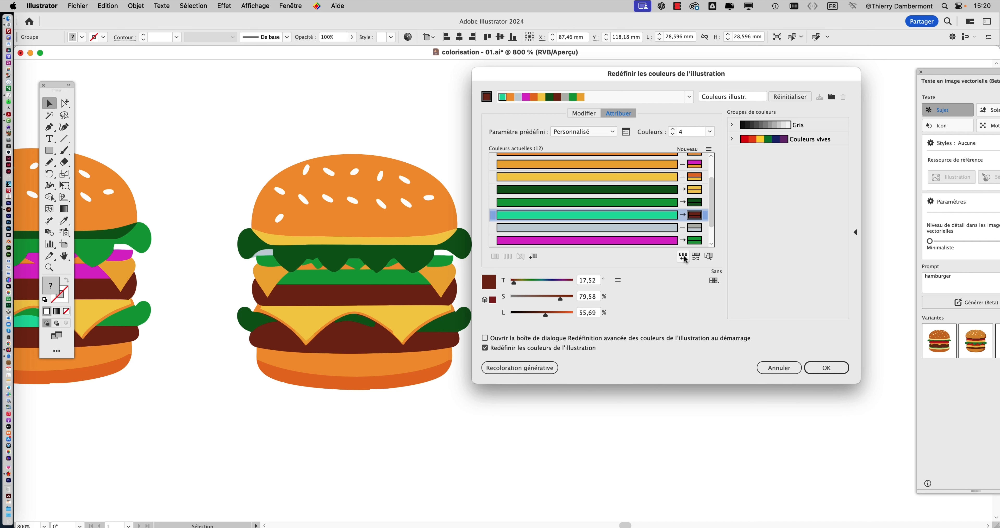
left_click(683, 257)
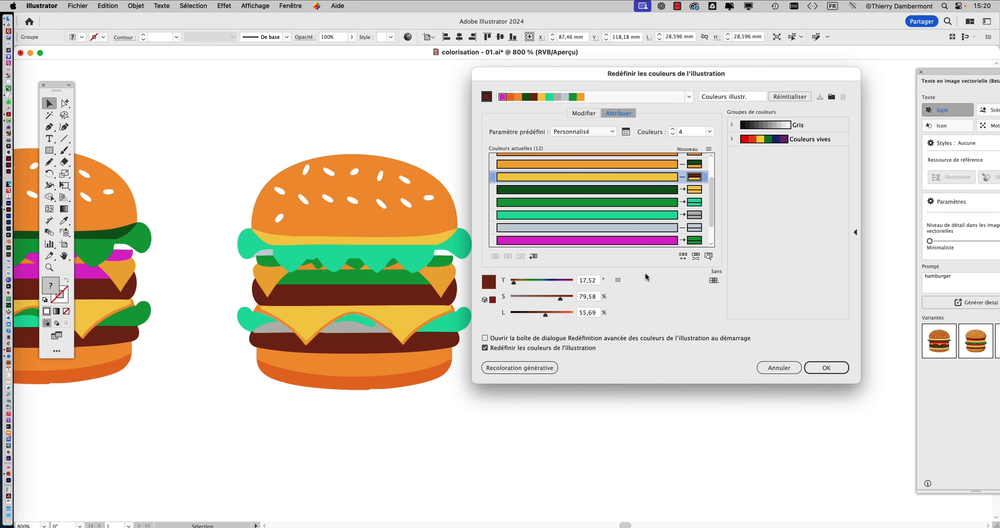
left_click(683, 258)
left_click(683, 258)
left_click(684, 258)
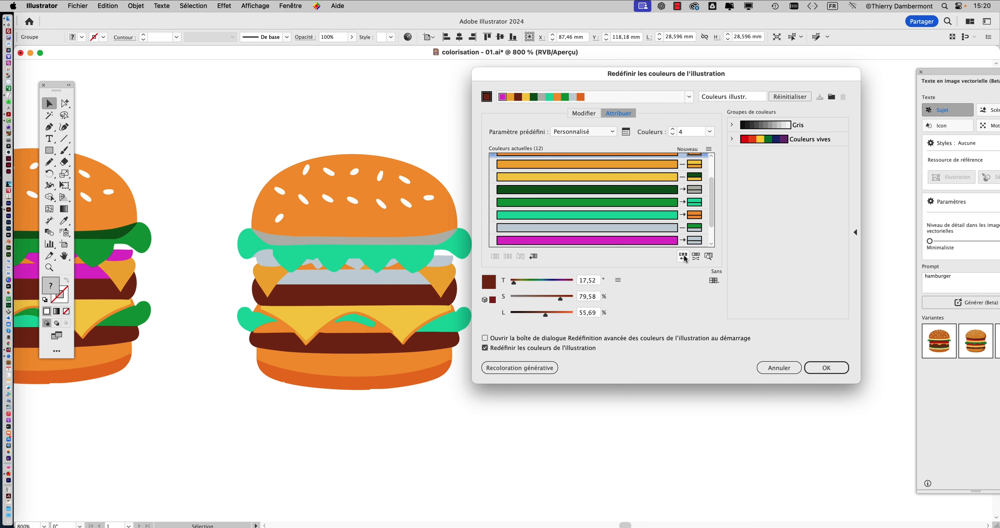
left_click(683, 258)
left_click(684, 257)
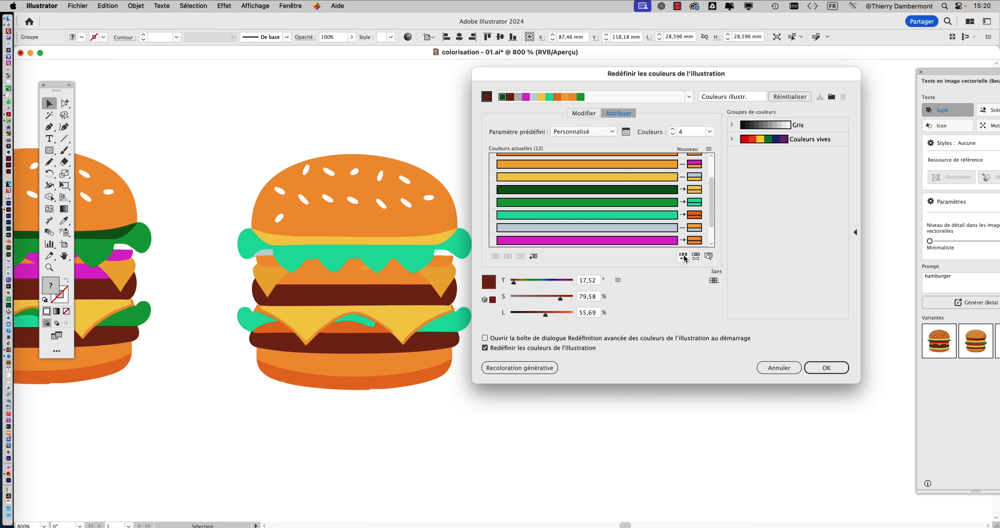
left_click(683, 258)
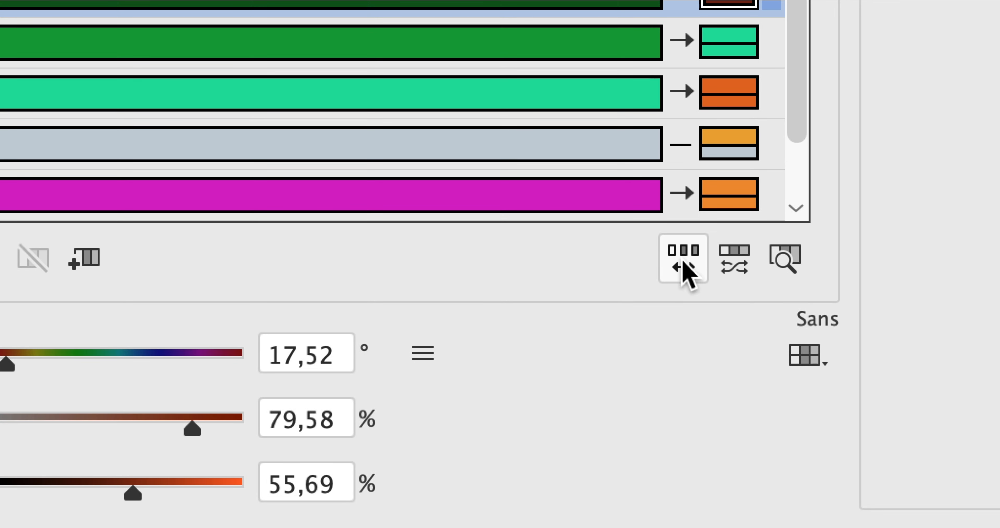
left_click(689, 203)
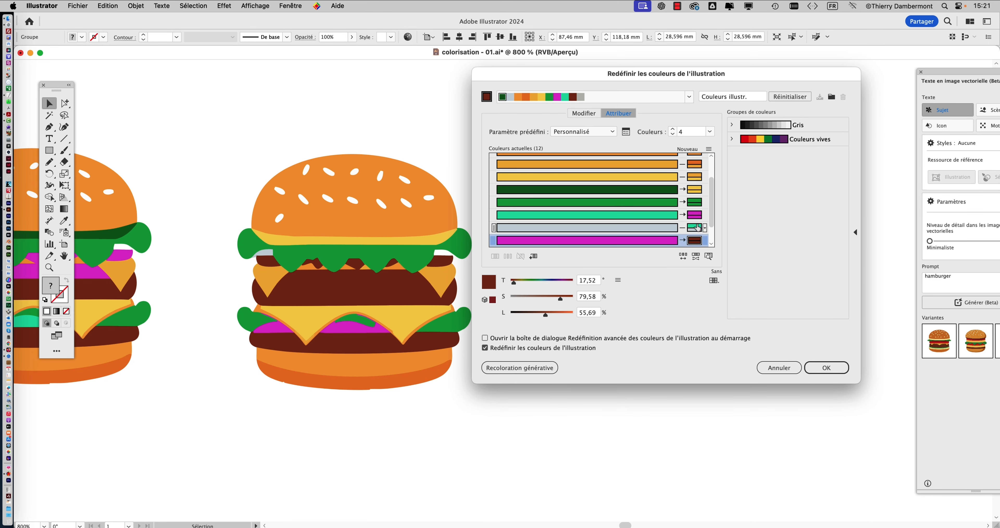
left_click(683, 256)
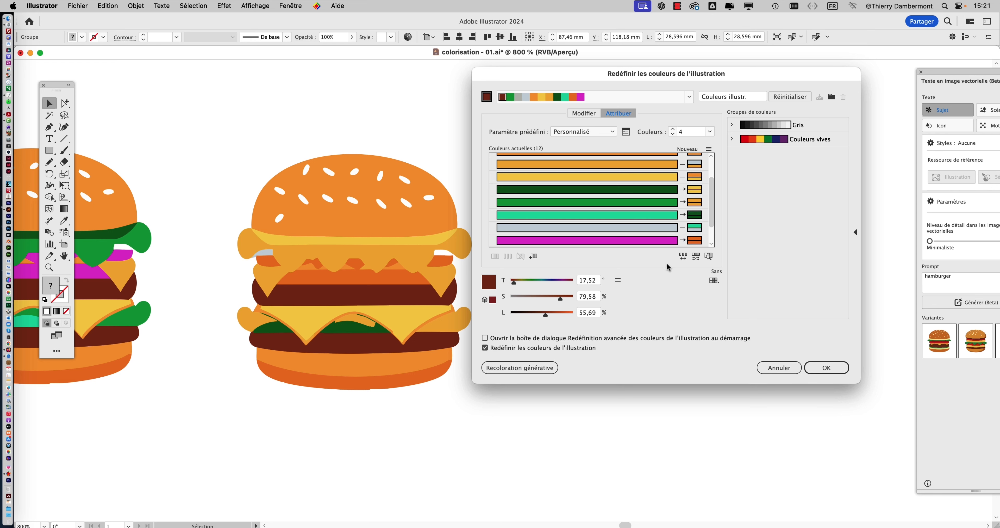
- Apply the amber-lettuce recolouring to the burger copy and deselect it
left_click(818, 371)
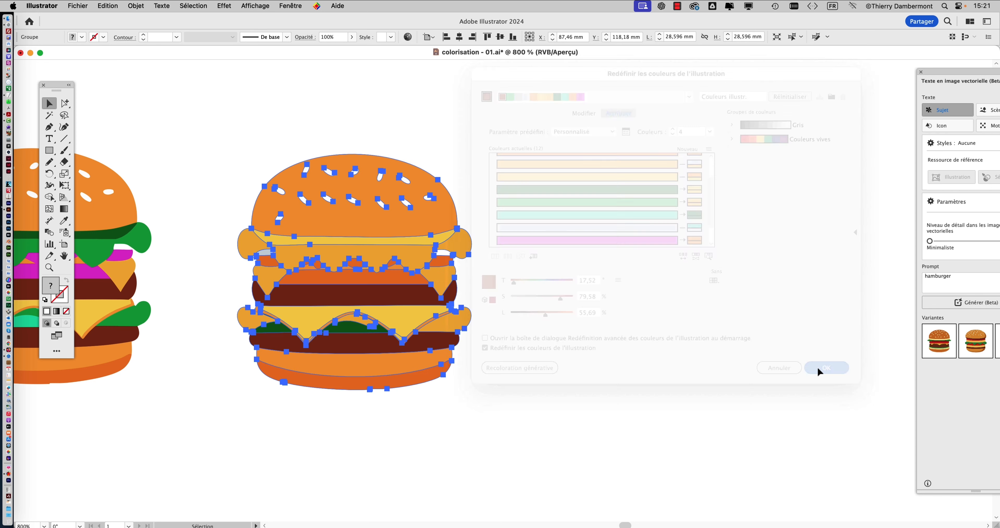
left_click(513, 334)
left_click_drag(514, 345, 728, 343)
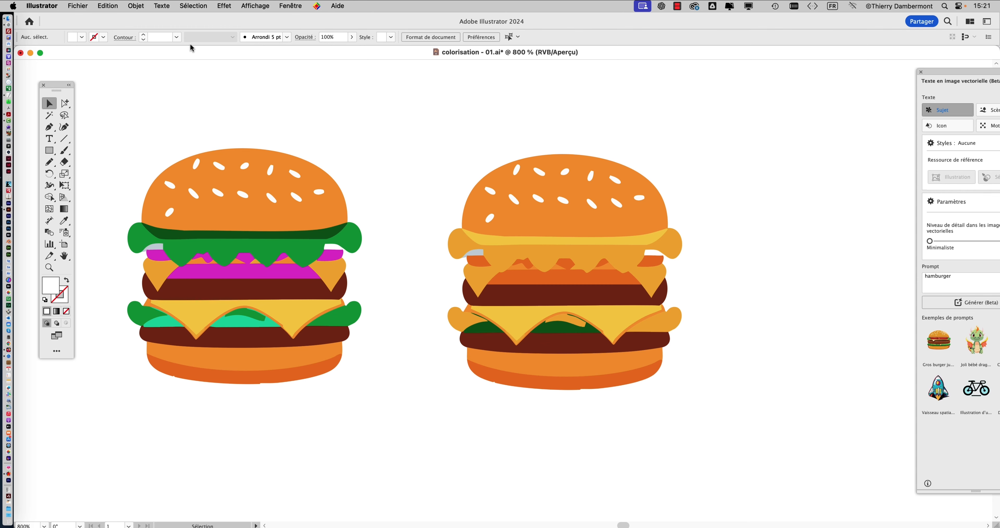
- Save the document as a new file named colorisation - 02.ai, using Illustrator 2020 compatibility
left_click(82, 6)
left_click(132, 111)
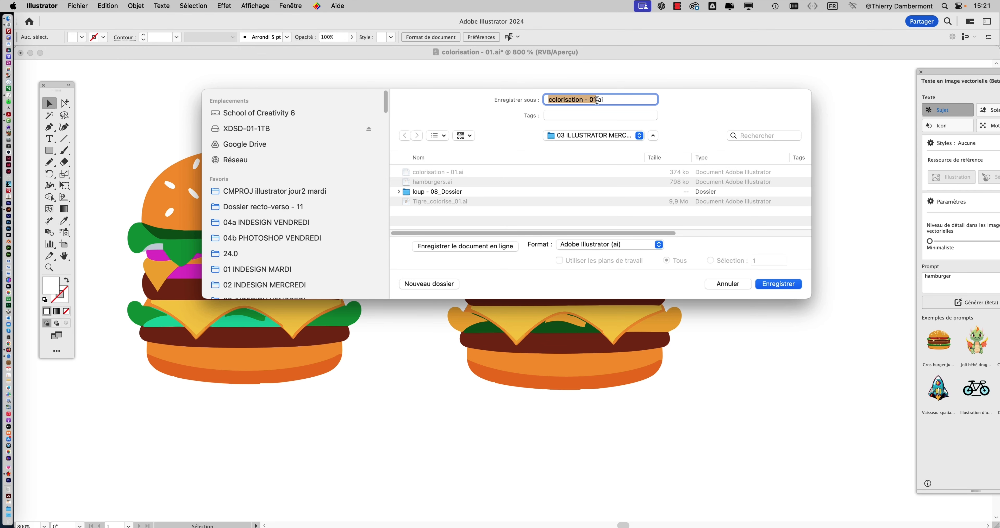
left_click(597, 100)
key("shift+Left")
type("2")
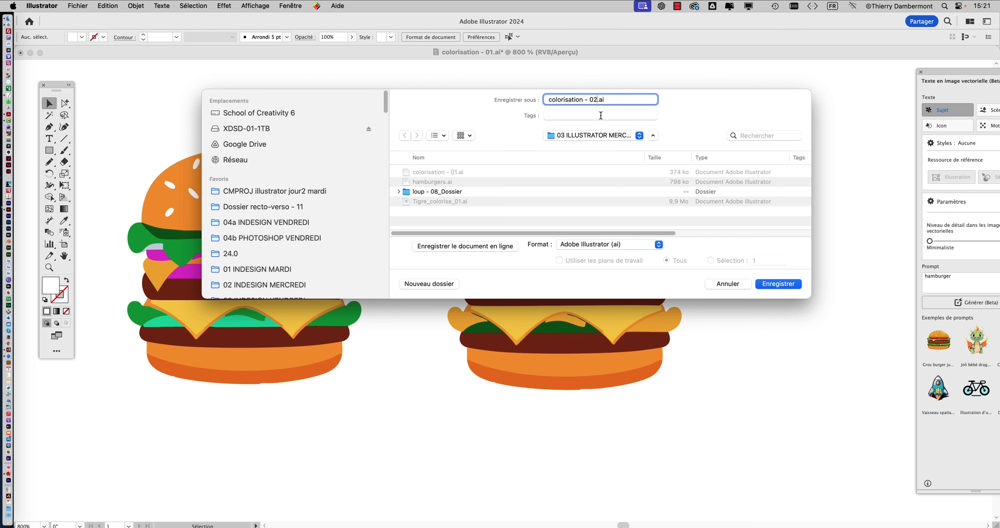
left_click(789, 283)
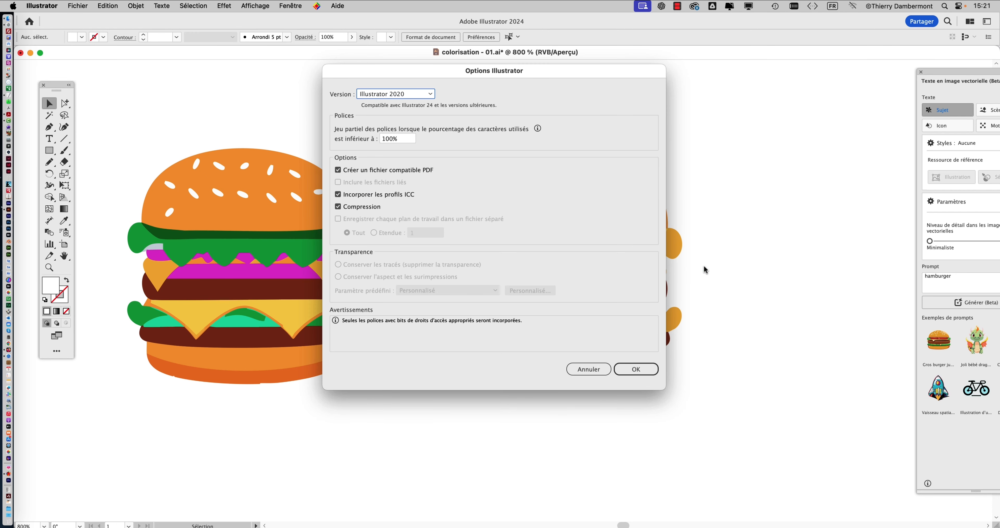
left_click(631, 371)
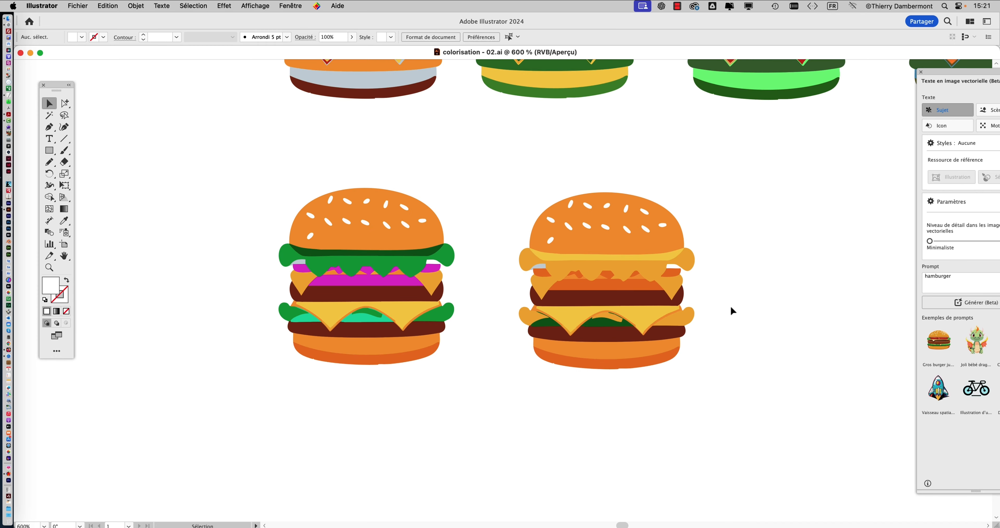
- Show the Swatches panel, widen it and place it beside the artboard
scroll(681, 311, "down", 1)
left_click_drag(607, 308, 328, 250)
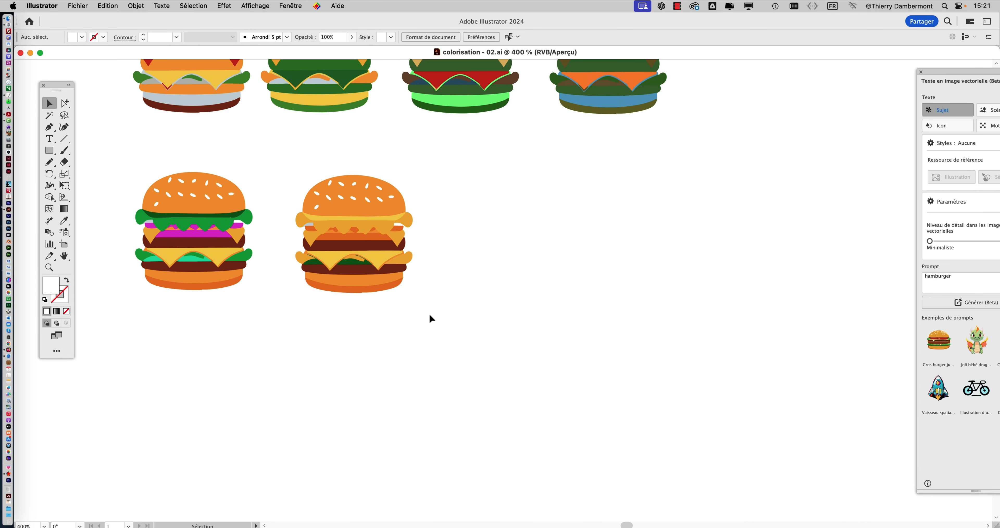
scroll(536, 248, "down", 1)
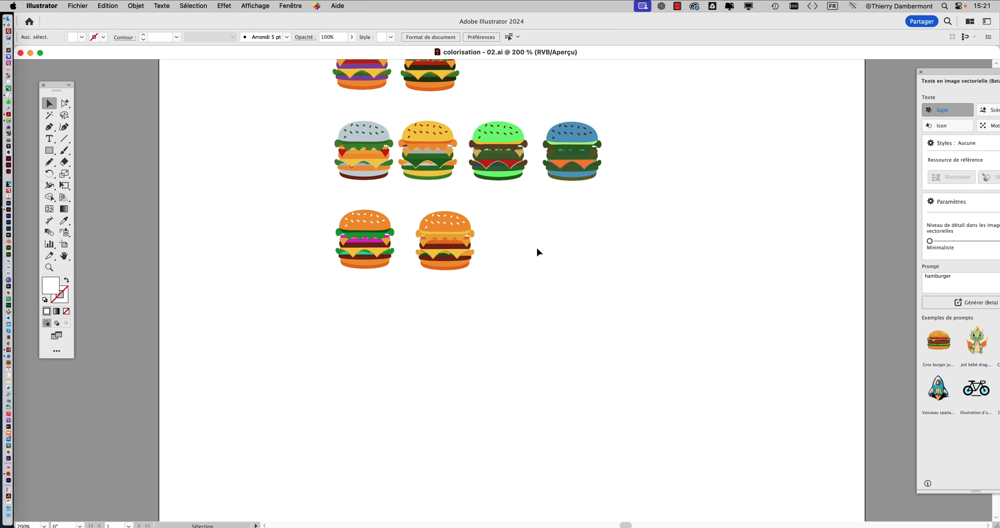
scroll(536, 250, "down", 1)
left_click_drag(537, 251, 364, 305)
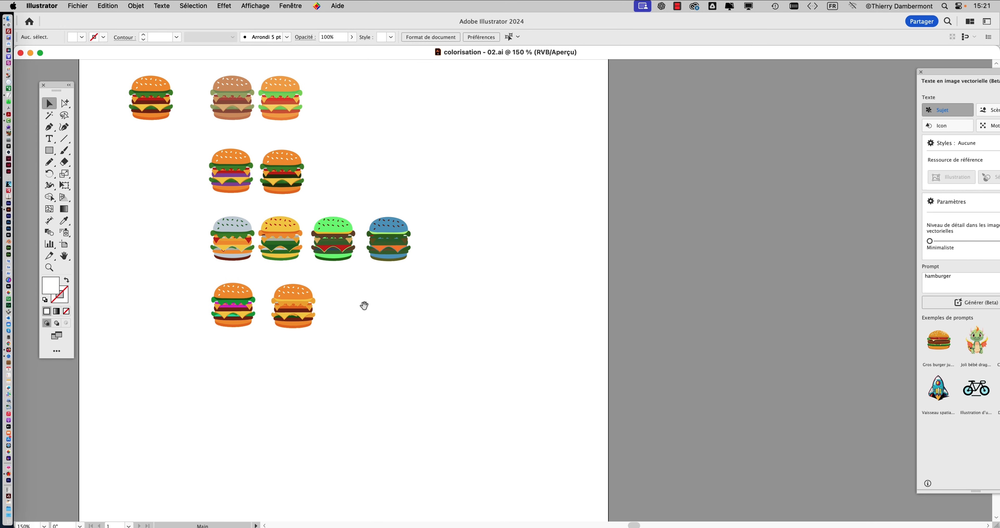
left_click(289, 7)
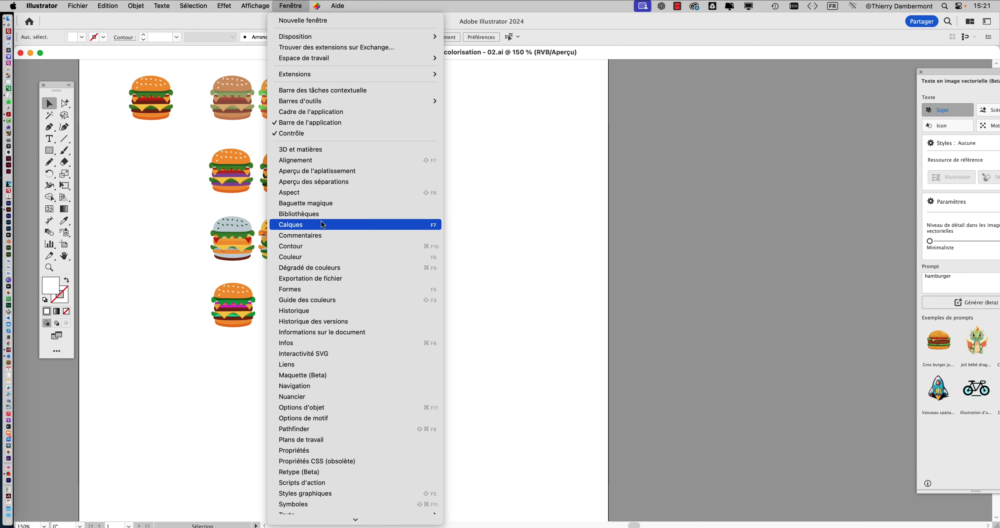
scroll(322, 225, "down", 3)
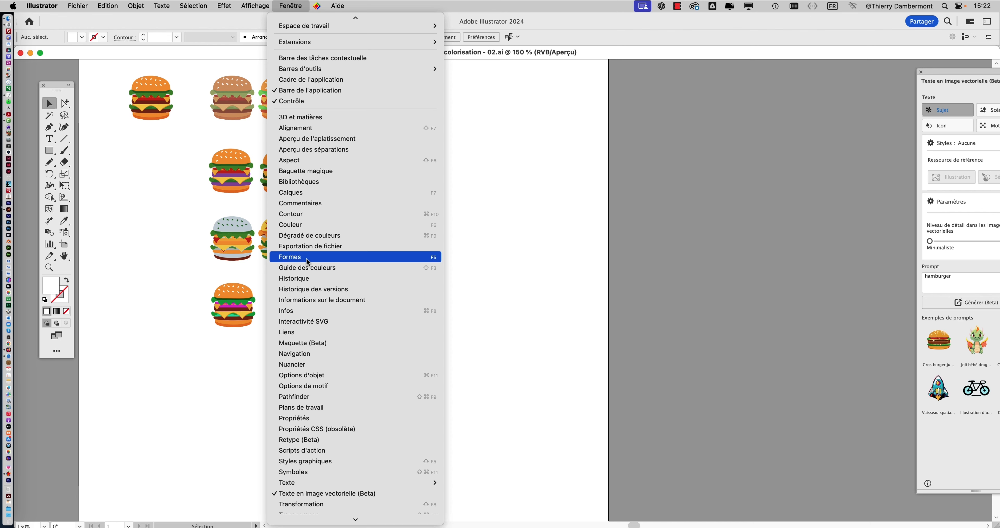
left_click(311, 357)
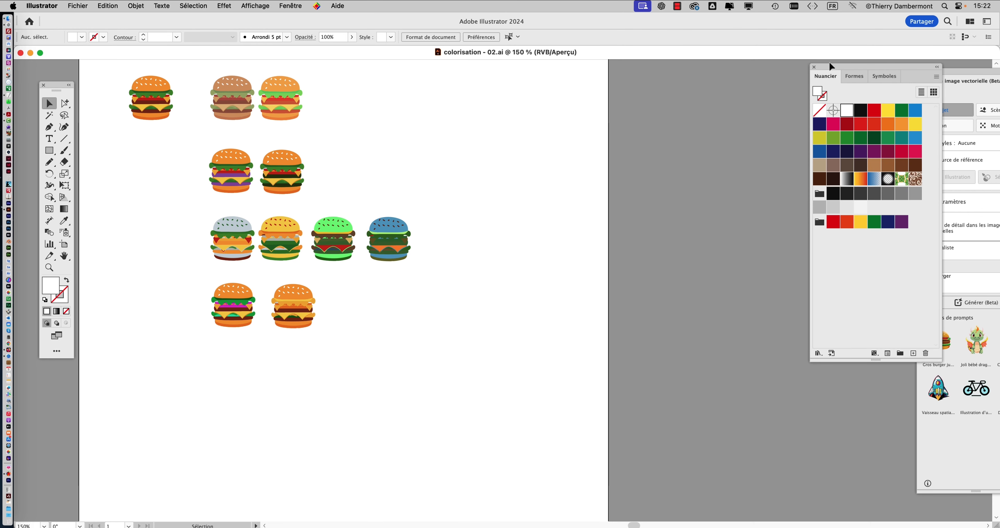
left_click_drag(831, 66, 509, 96)
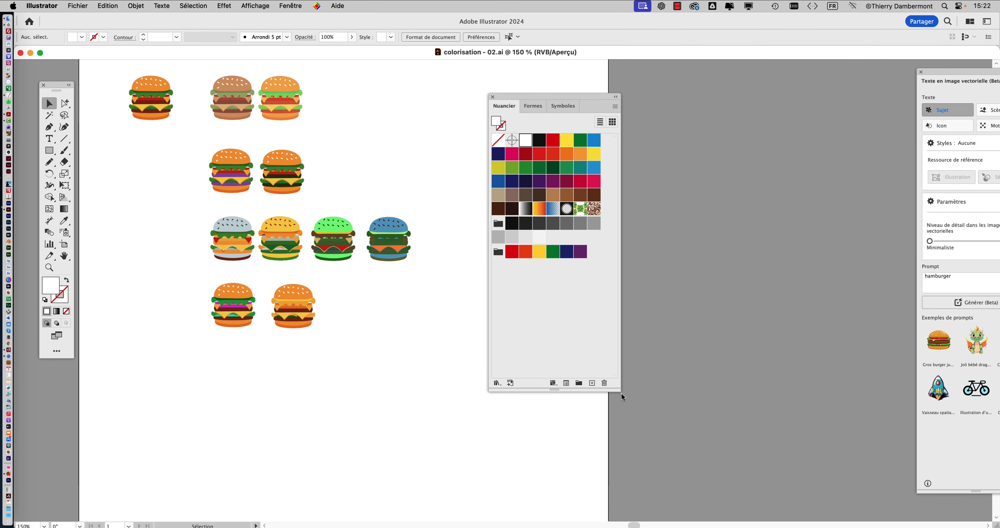
left_click_drag(619, 392, 838, 289)
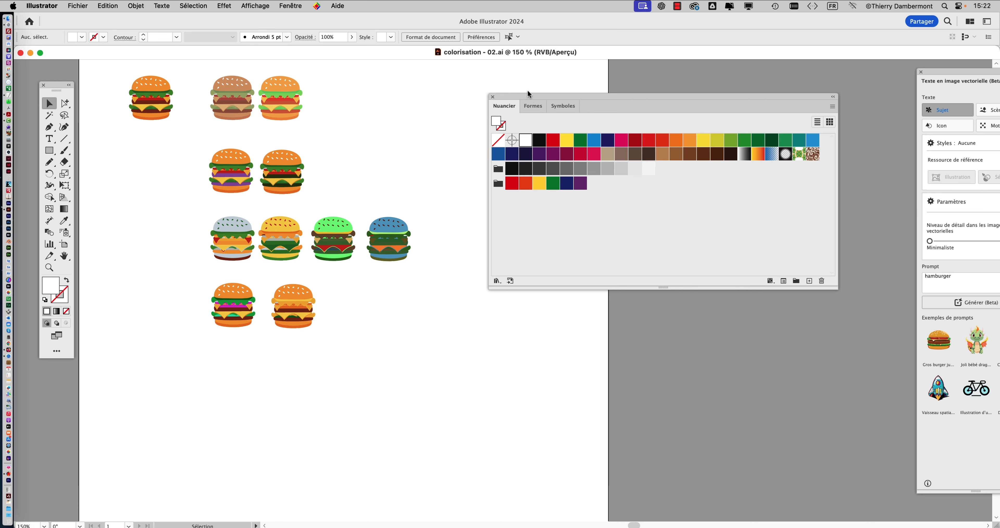
left_click_drag(527, 91, 724, 59)
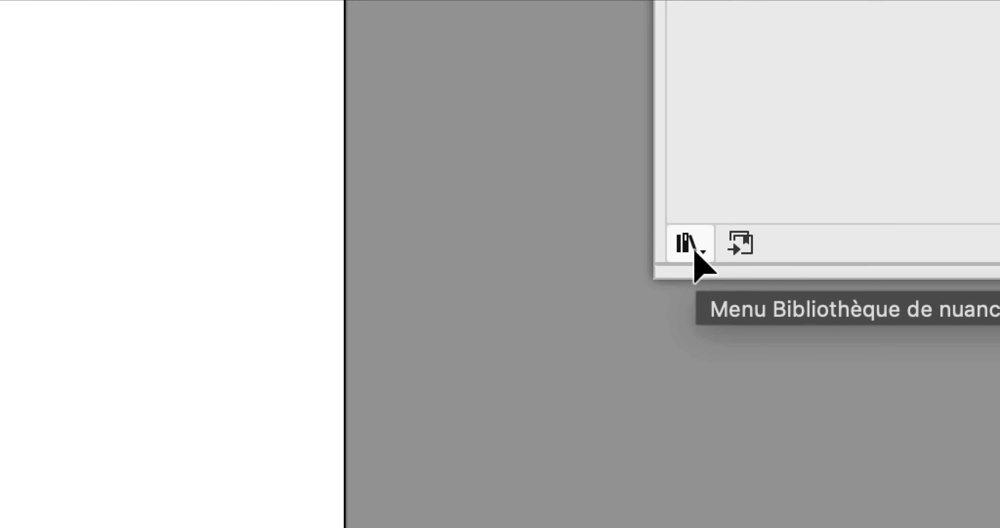
- Open the Entreprise swatch library in an enlarged panel over the artboard, with its swatches shown as large thumbnails
left_click(694, 250)
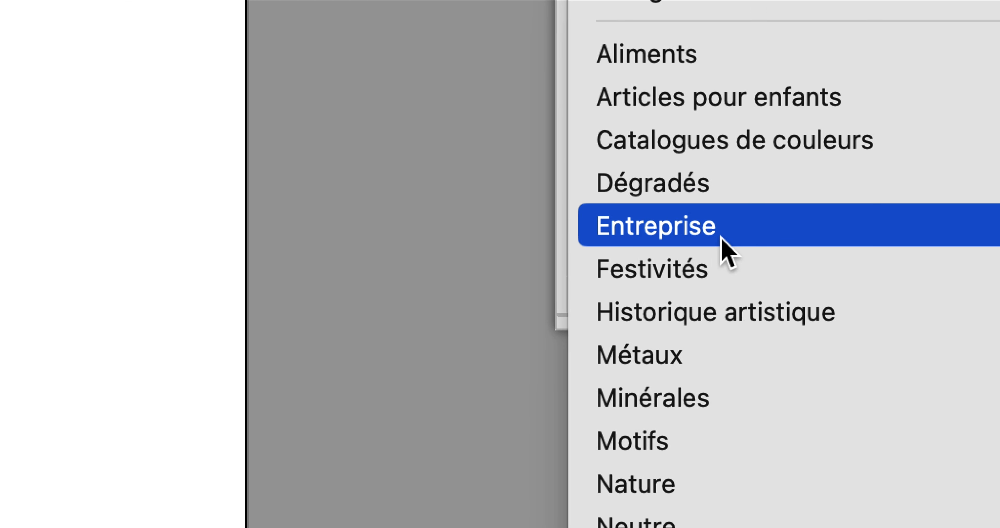
left_click(735, 234)
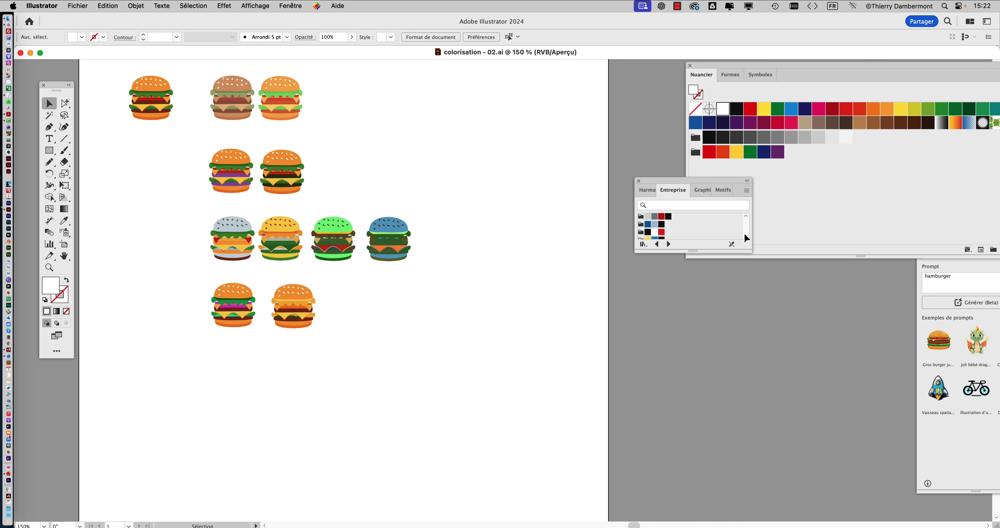
left_click_drag(677, 182, 523, 105)
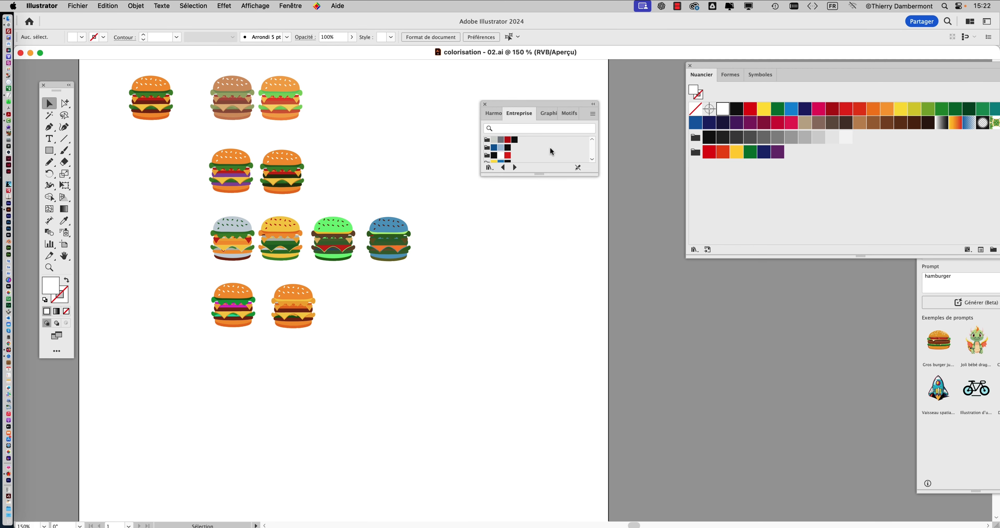
left_click_drag(595, 174, 659, 412)
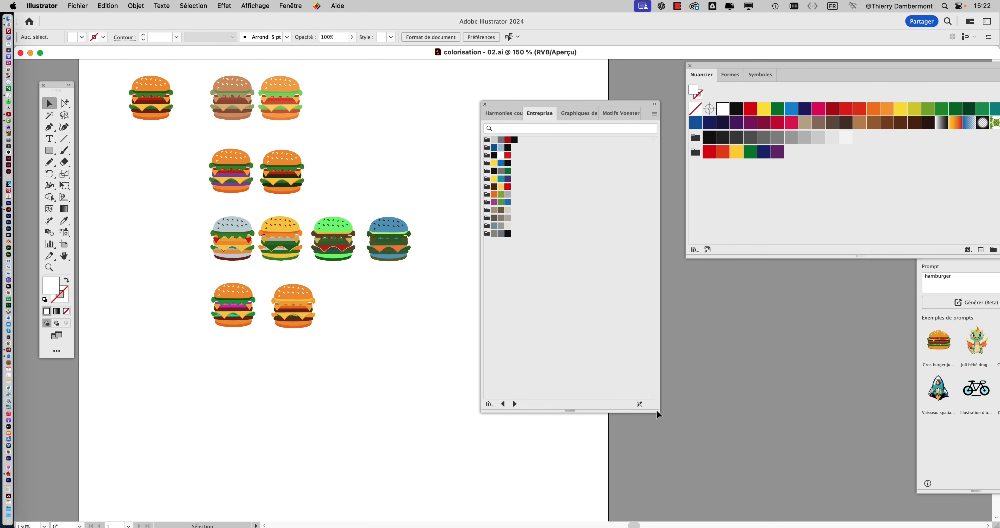
left_click(655, 115)
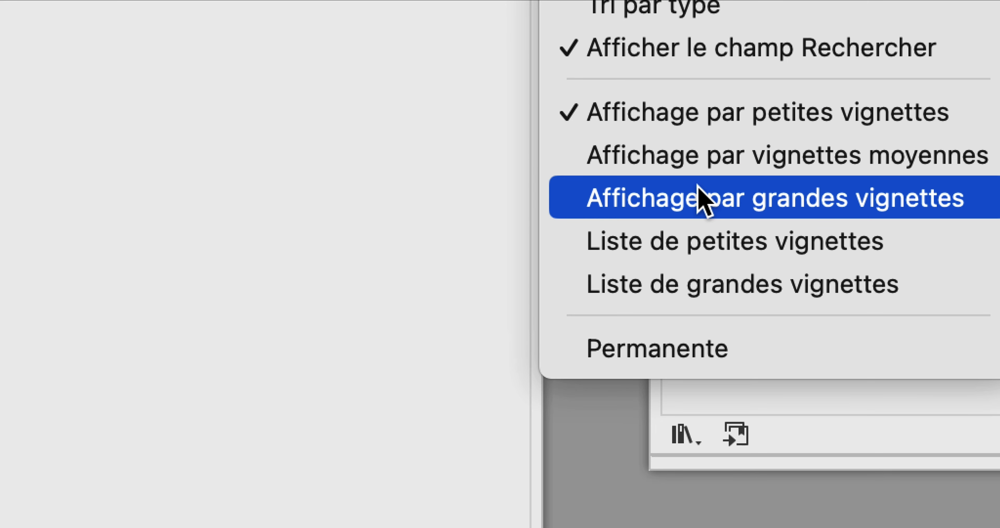
left_click(701, 198)
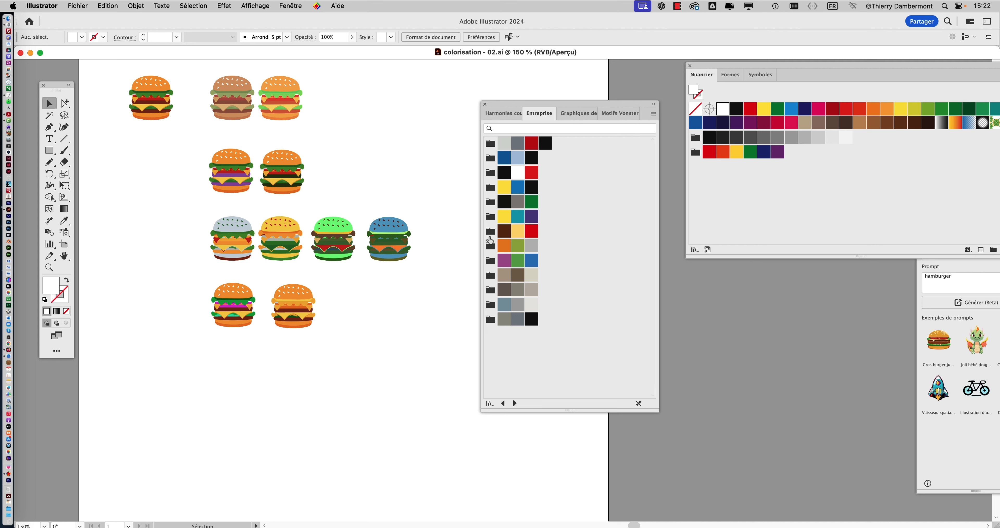
- Add Entreprise's orange-green-grey and blue-grey colour groups and Festivités's pink-red-purple-amber-green group to the document swatches
left_click(491, 250)
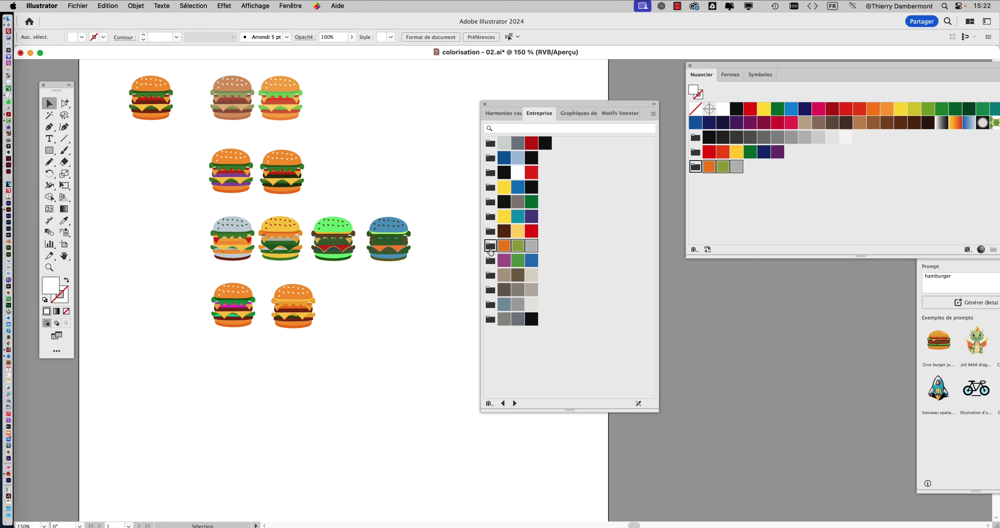
left_click(490, 305)
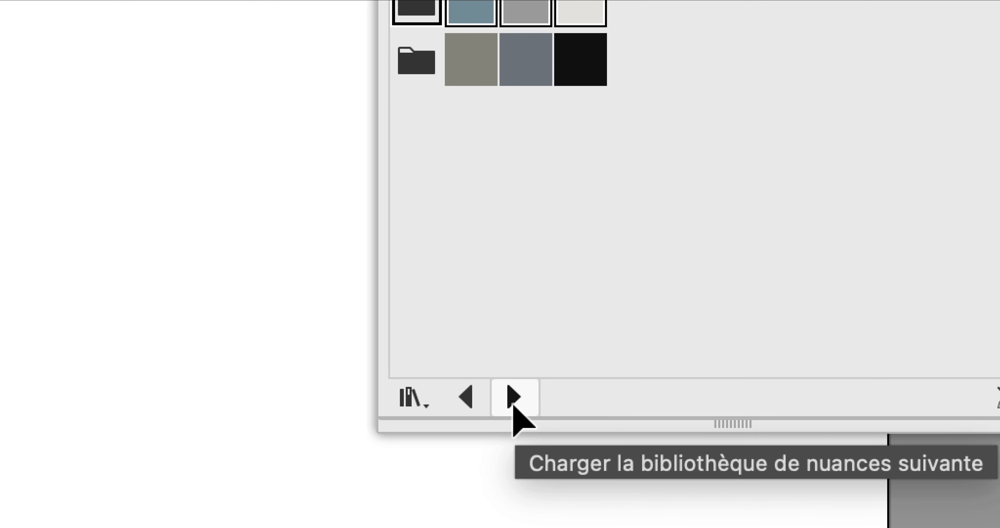
left_click(514, 404)
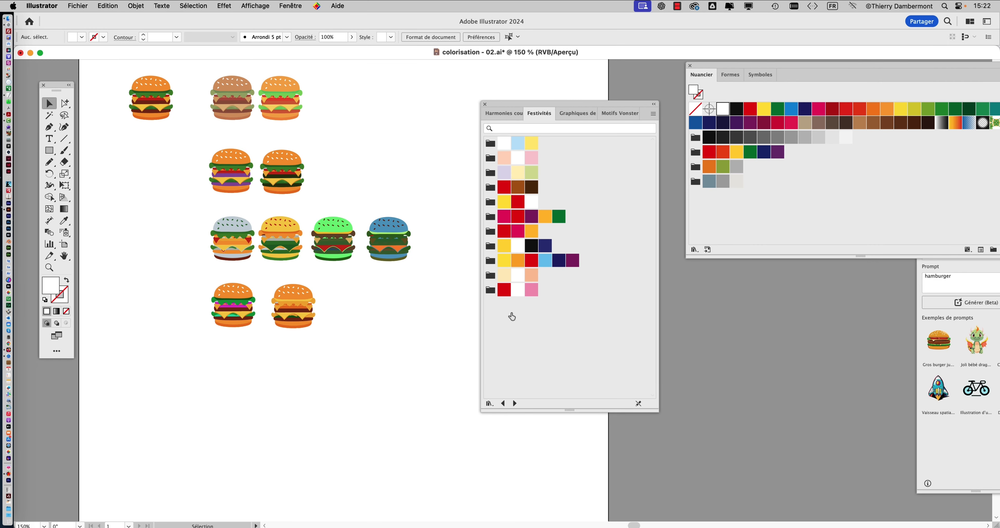
left_click(491, 216)
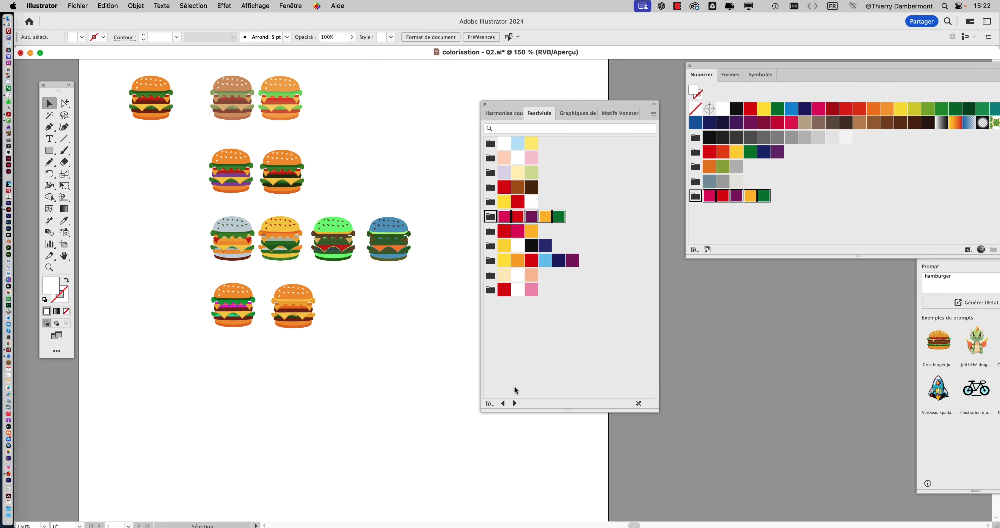
- Add Affiche russe's tan-lilac-black group and Antique's bottom and top colour groups to the document swatches, and lengthen the Swatches panel
left_click(514, 403)
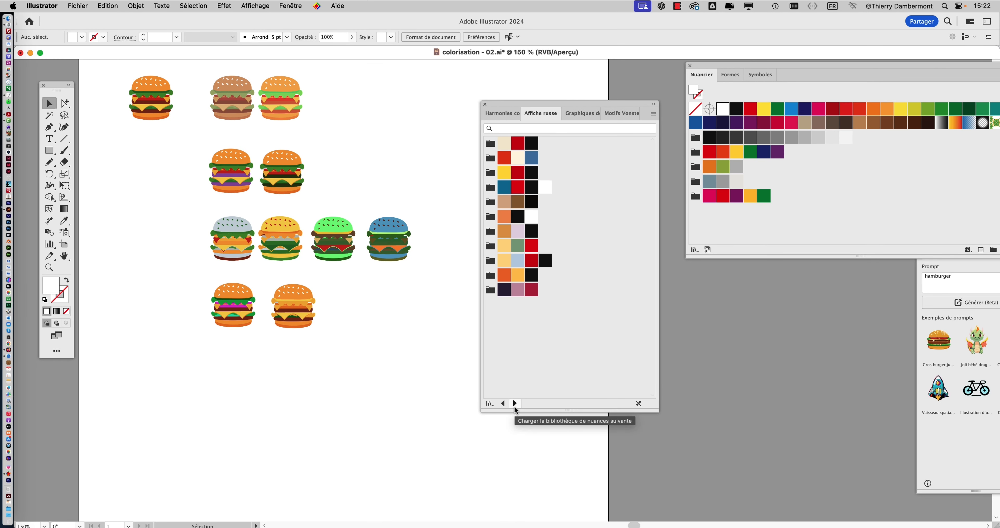
left_click(490, 232)
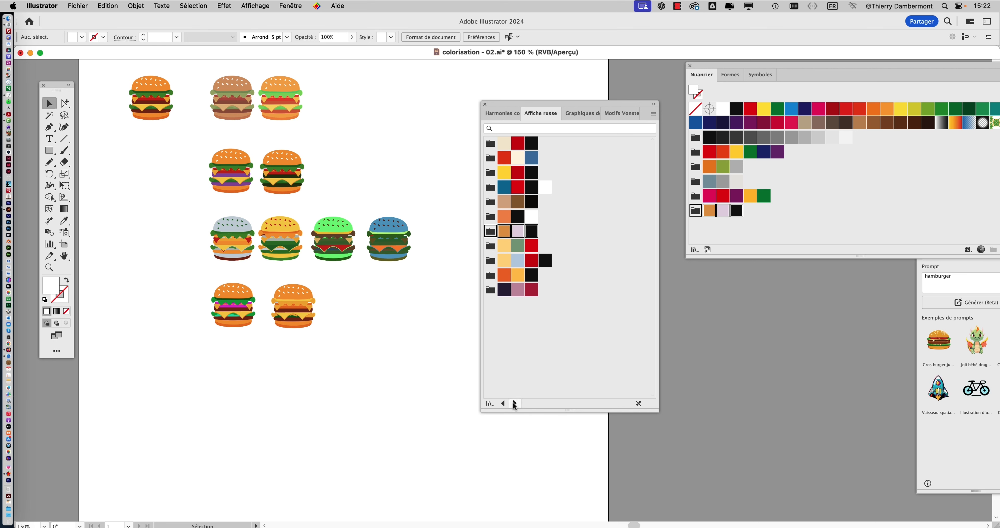
left_click(514, 403)
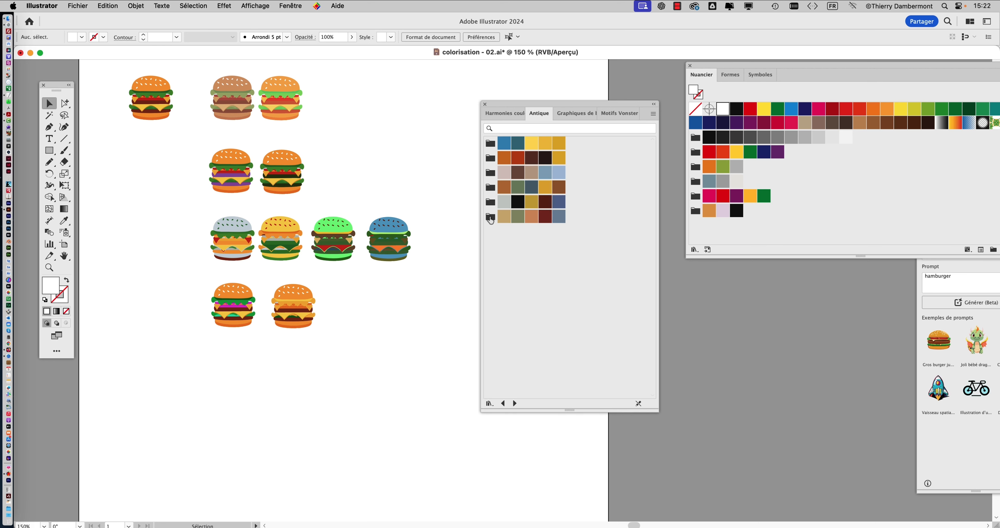
left_click(491, 218)
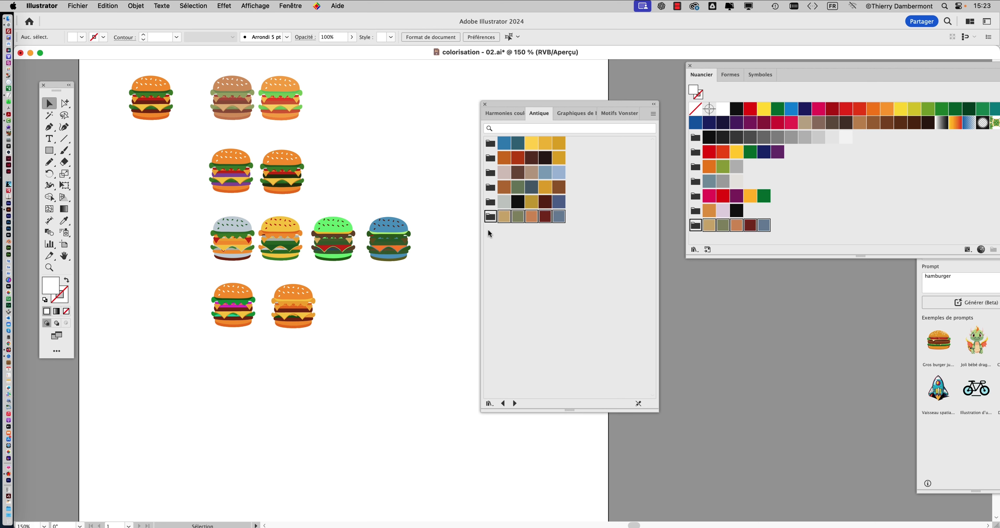
left_click(490, 144)
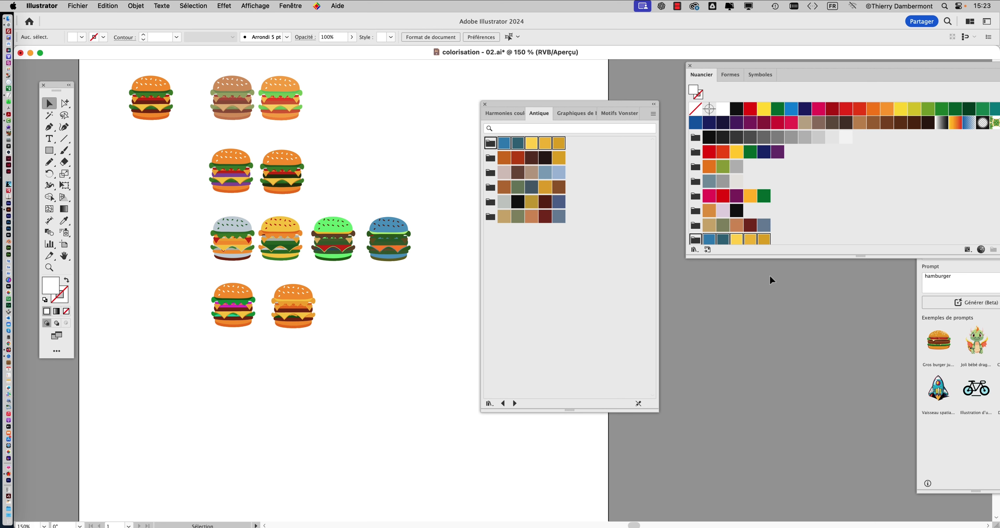
left_click_drag(771, 258, 729, 424)
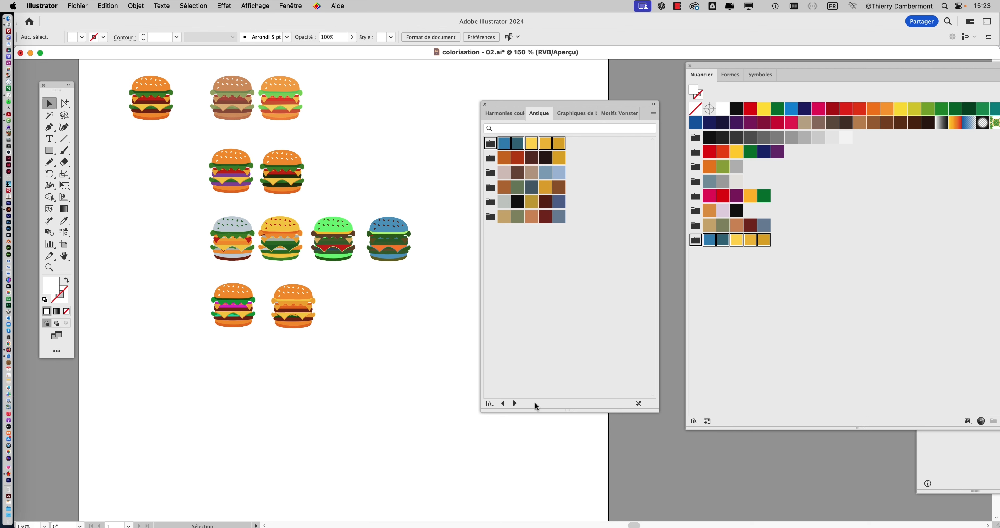
- Add Baroque's top nine-colour group and Impressionisme's green-to-violet group to the document swatches
left_click(515, 403)
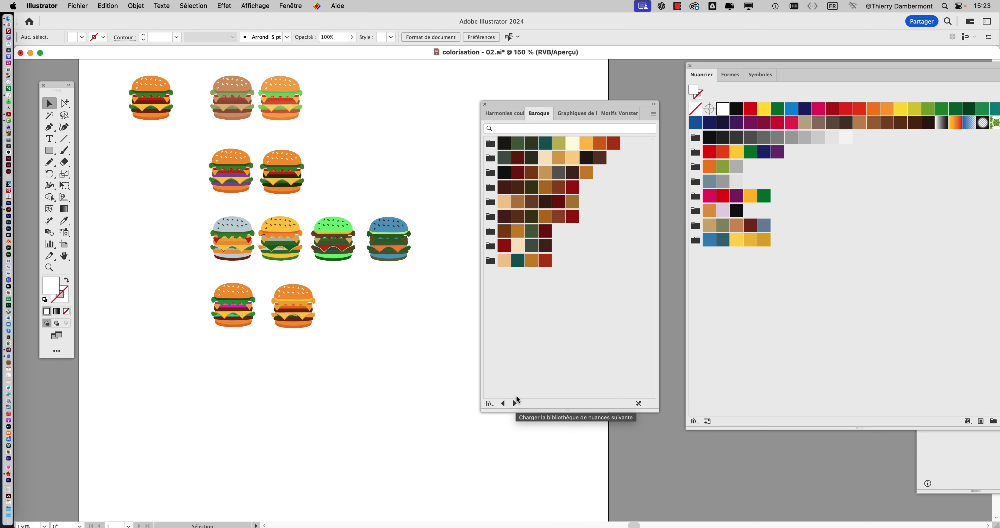
left_click(490, 143)
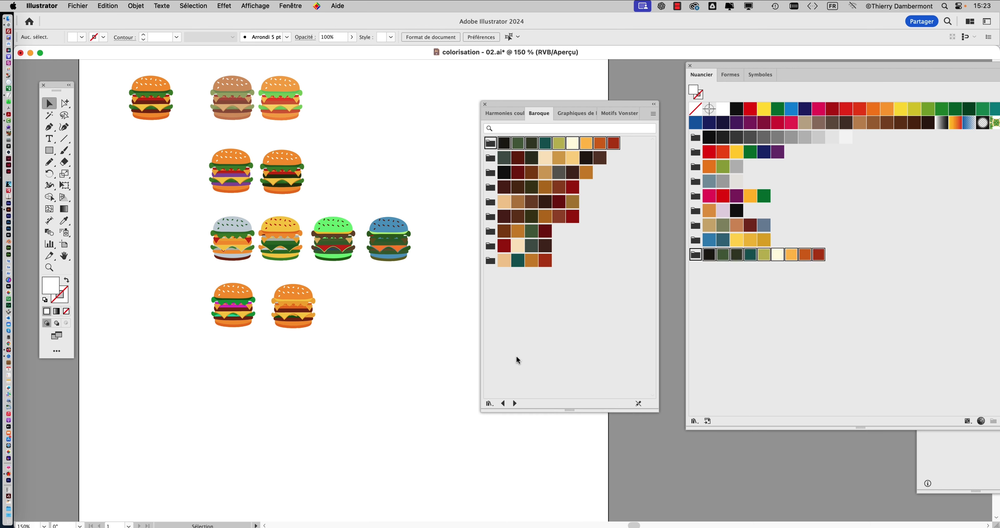
left_click(515, 403)
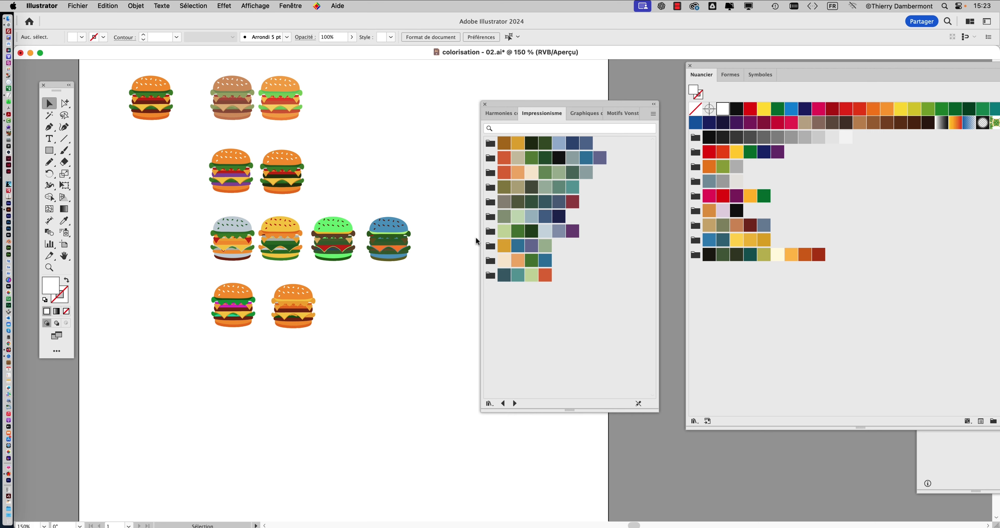
left_click(490, 231)
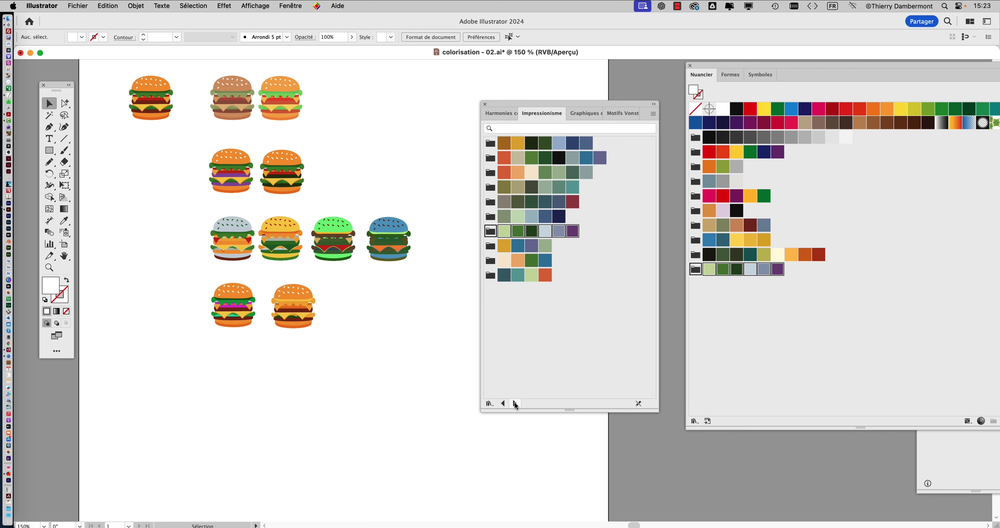
- Add Moyen Age's brown-olive-ochre group and Pop Art's orange-yellow-blue-black Pop Art 9 group to the document swatches
left_click(515, 403)
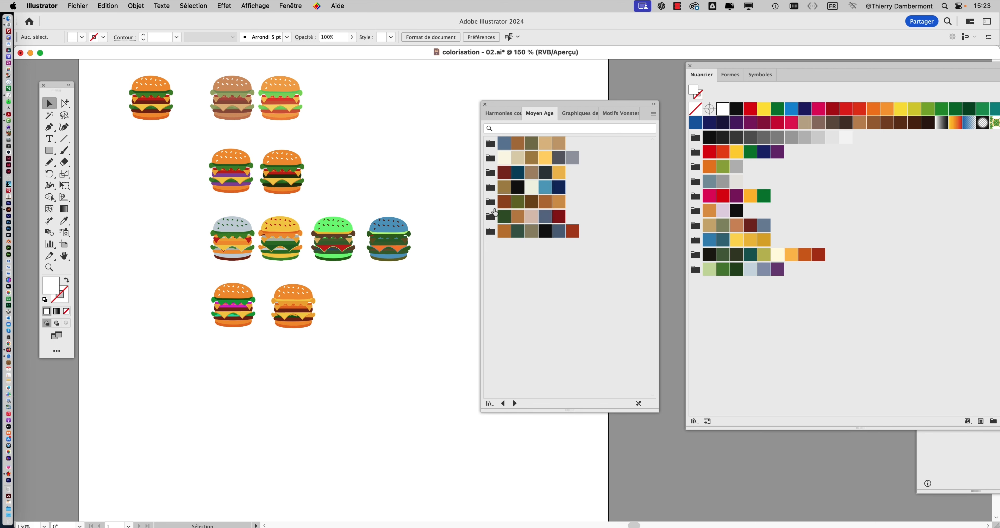
left_click(492, 206)
left_click(515, 403)
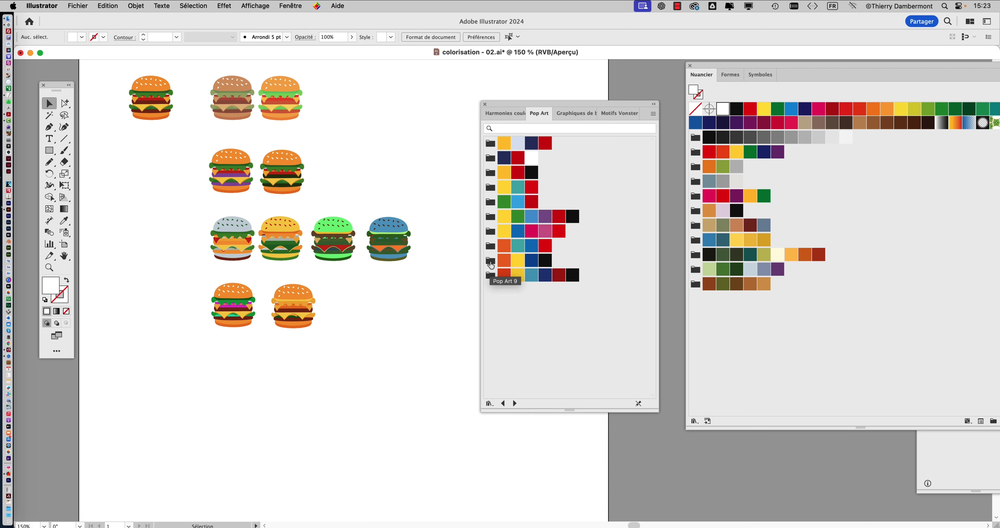
left_click(491, 264)
- Add Préhistorique's pink-to-dark-red group and Renaissance's red-ochre-green-pink-teal group to the document swatches
left_click(515, 404)
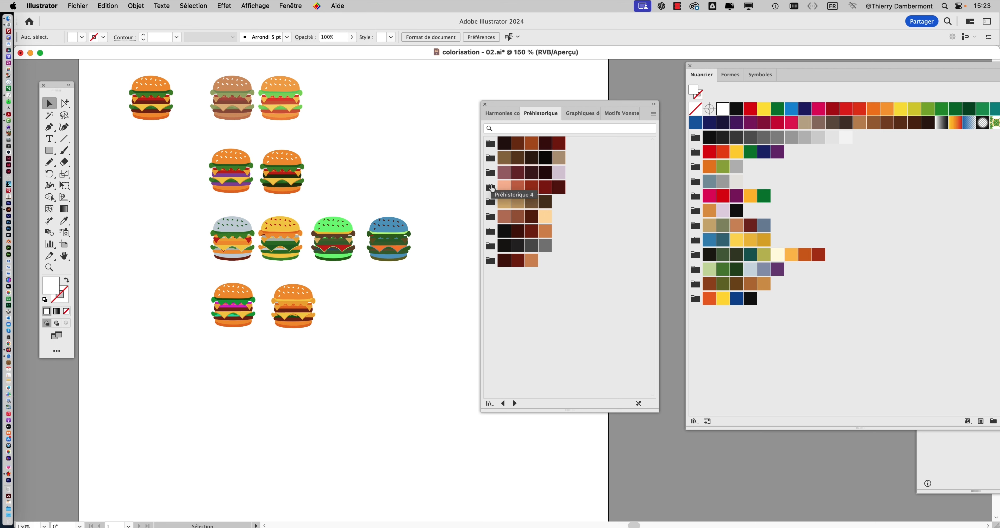
left_click(491, 188)
left_click(515, 404)
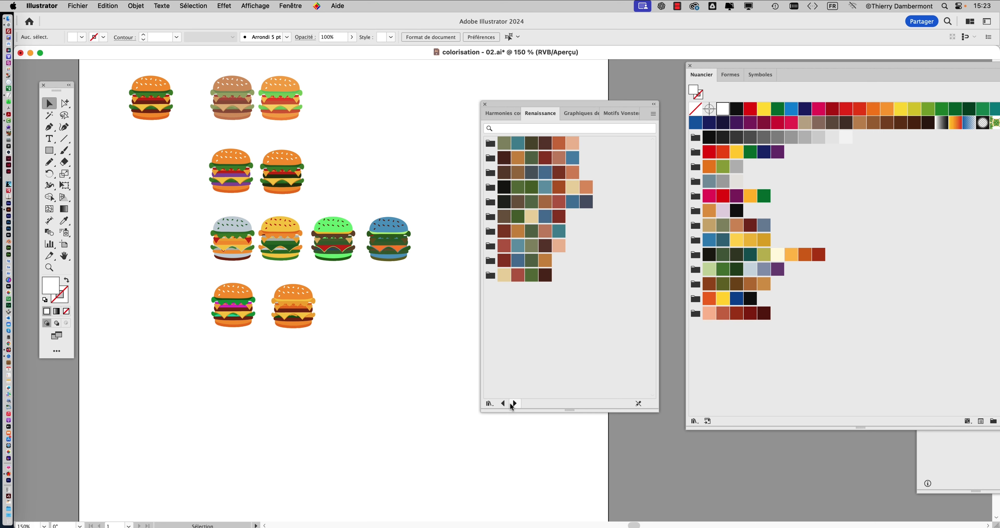
left_click(491, 232)
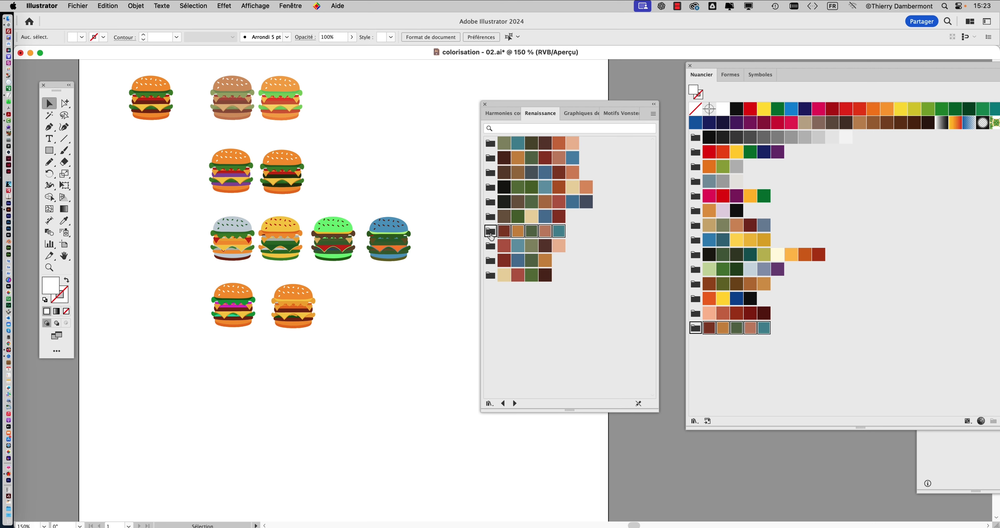
- Add Métaux's copper-to-dark-green group and Minérales's dark blue-grey Couleur terre 5 group to the document swatches
left_click(515, 403)
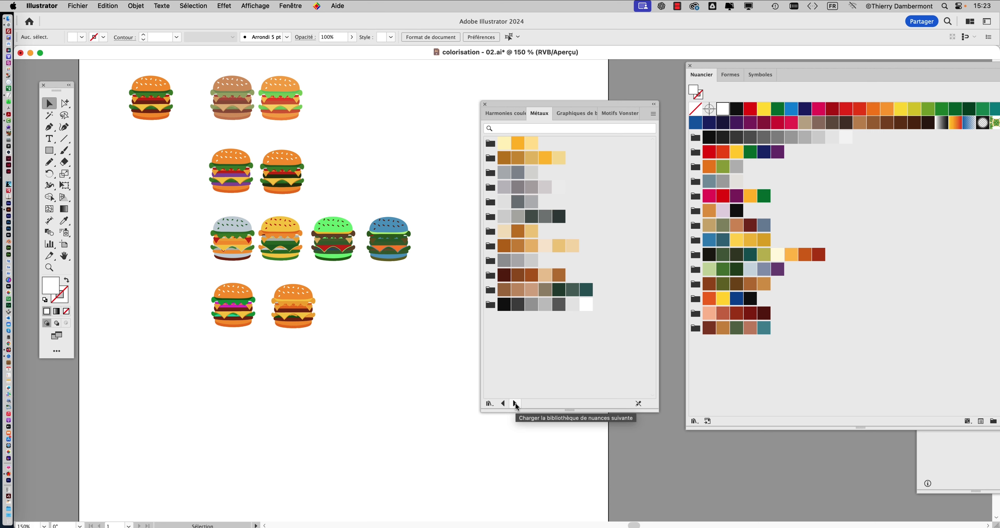
left_click(491, 290)
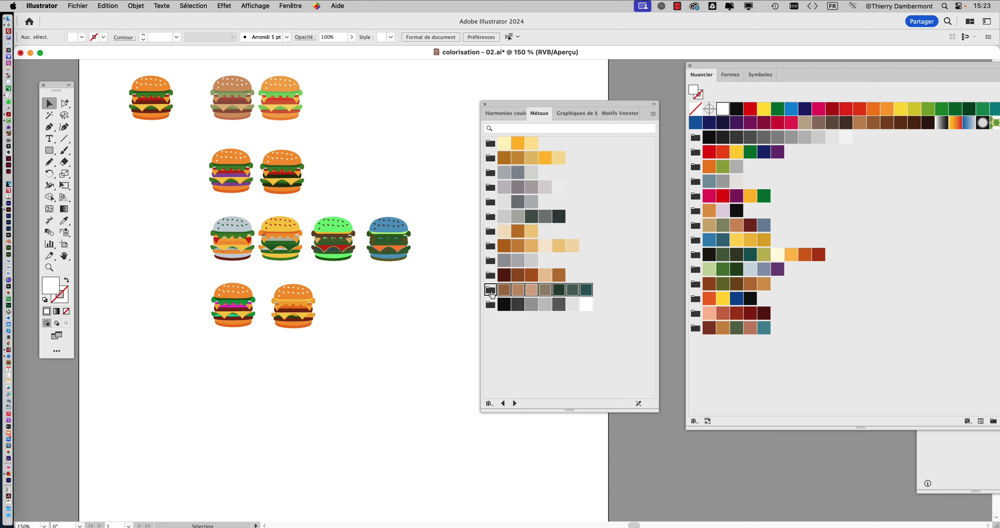
left_click(515, 403)
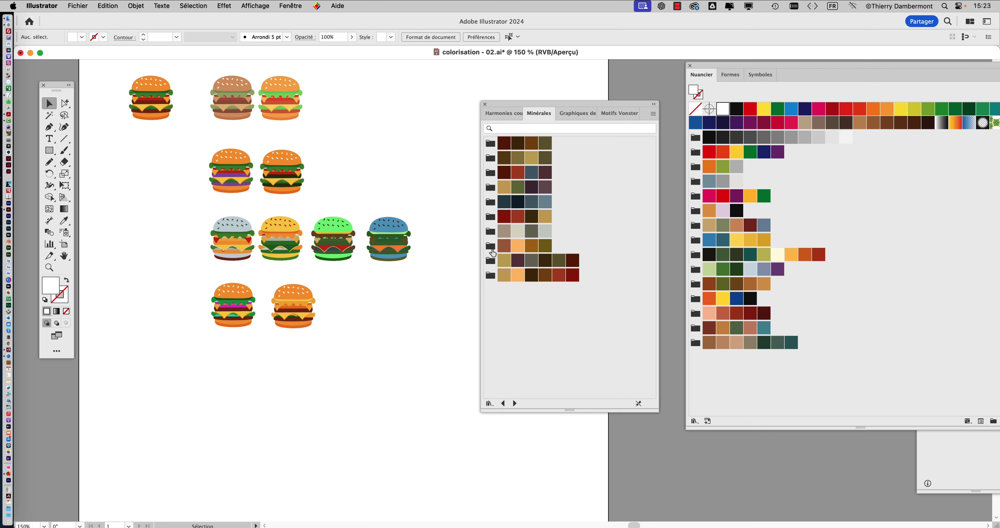
left_click(491, 201)
- Close the swatch library after the Minérales set and bring the whole Swatches panel into view
left_click(515, 403)
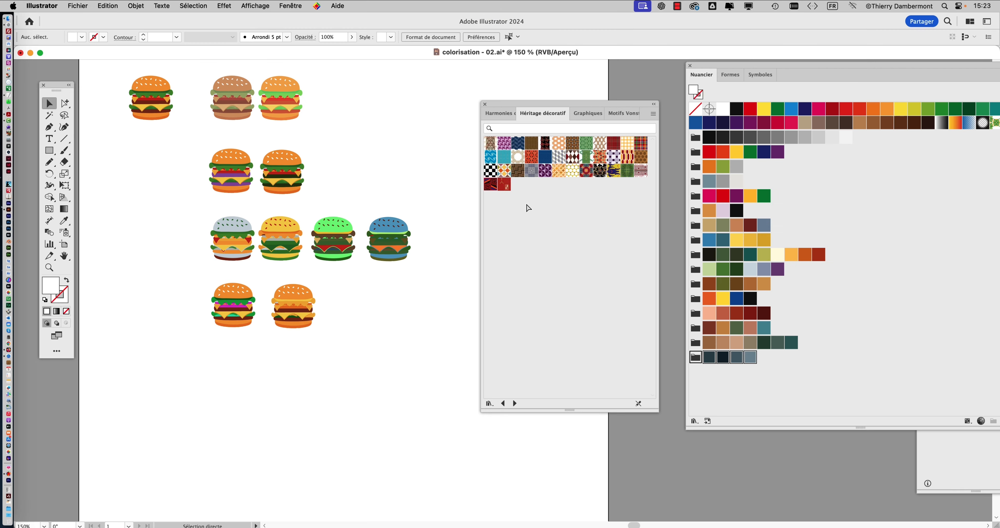
left_click(485, 104)
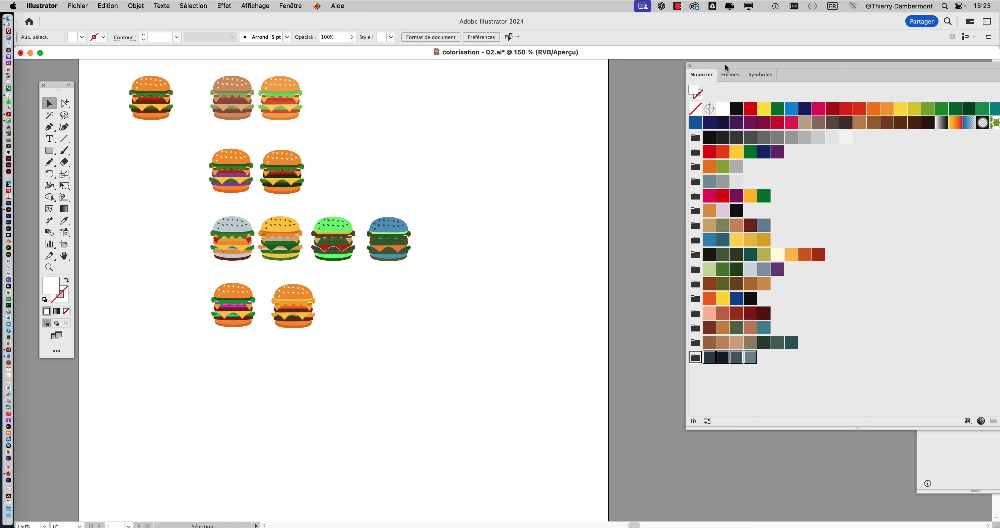
left_click_drag(726, 64, 674, 67)
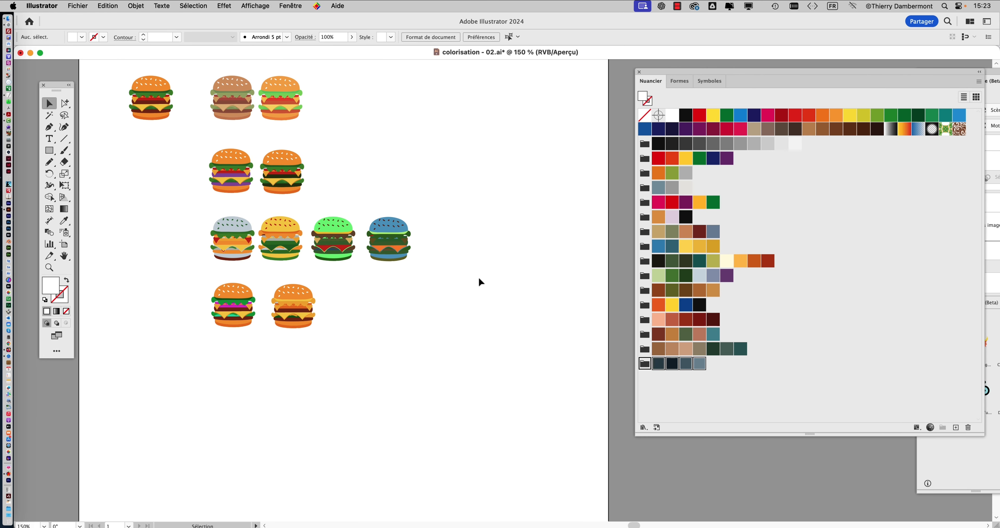
- Place a copy of the original burger below the last row of recoloured burgers
left_click(160, 103)
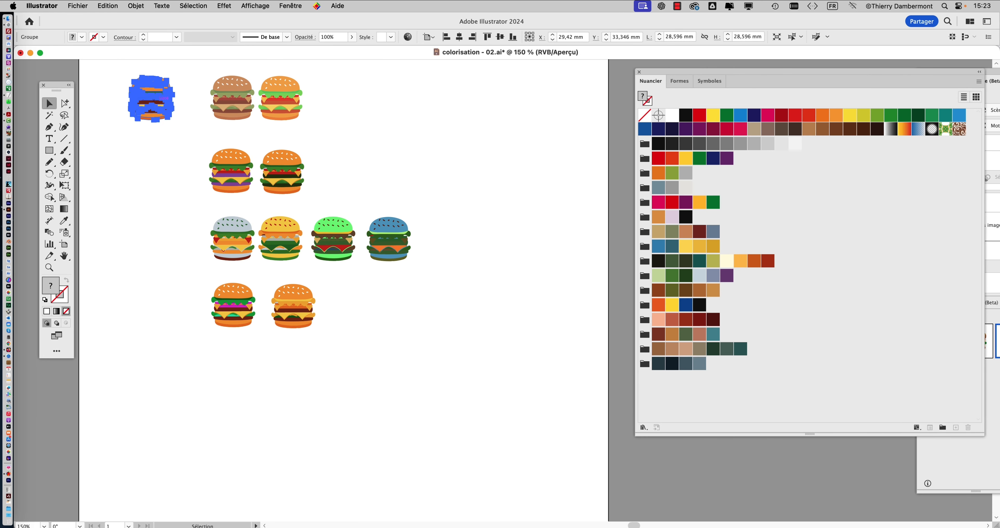
left_click_drag(173, 109, 253, 397)
scroll(253, 396, "up", 1)
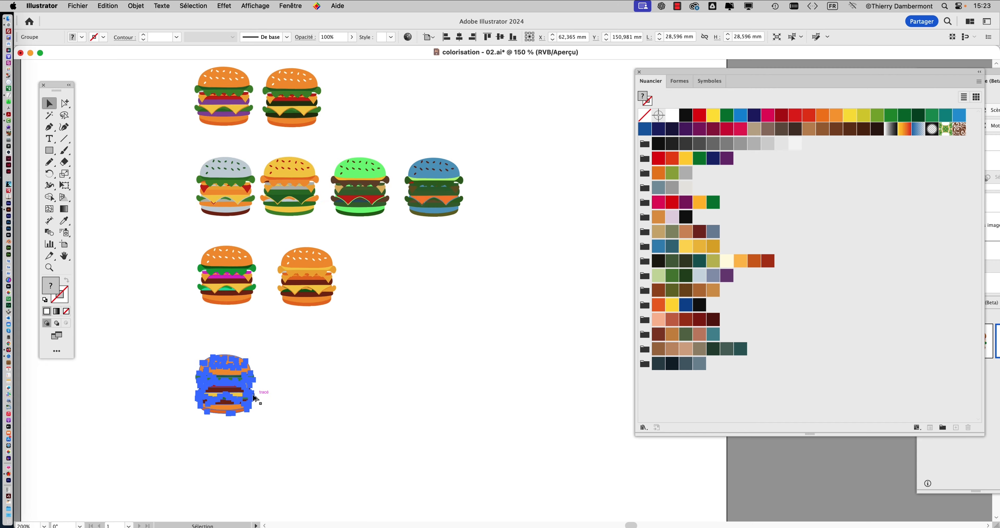
scroll(253, 396, "up", 2)
scroll(270, 379, "up", 2)
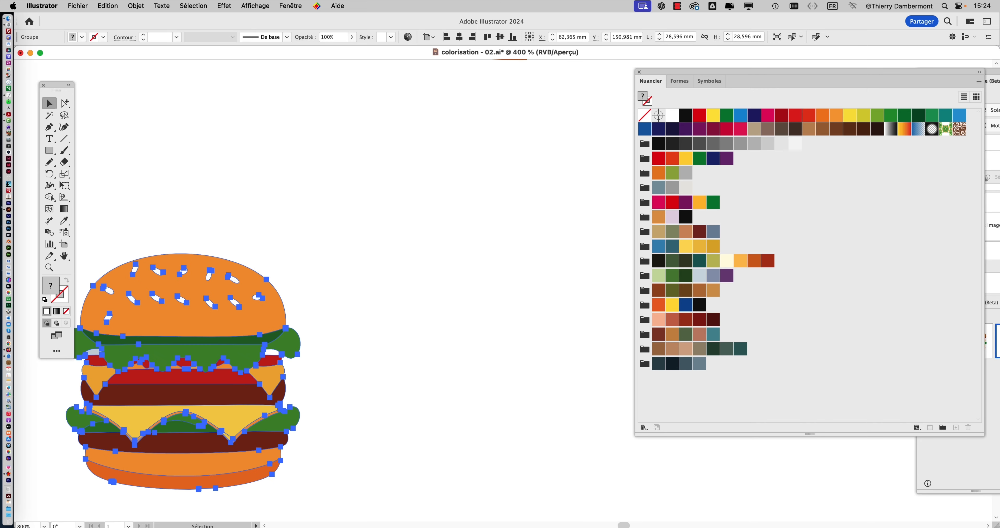
left_click_drag(245, 329, 277, 207)
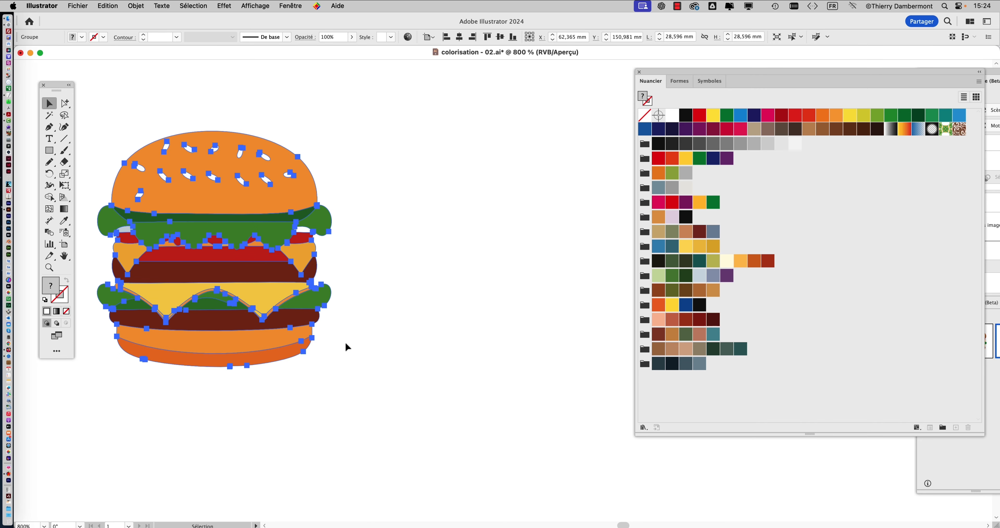
- Recolour the burger copy with advanced Recolor Artwork, trying the Impressionnisme 7, Médiéval and Etrusque groups before applying Carnaval
key("super+shift+r")
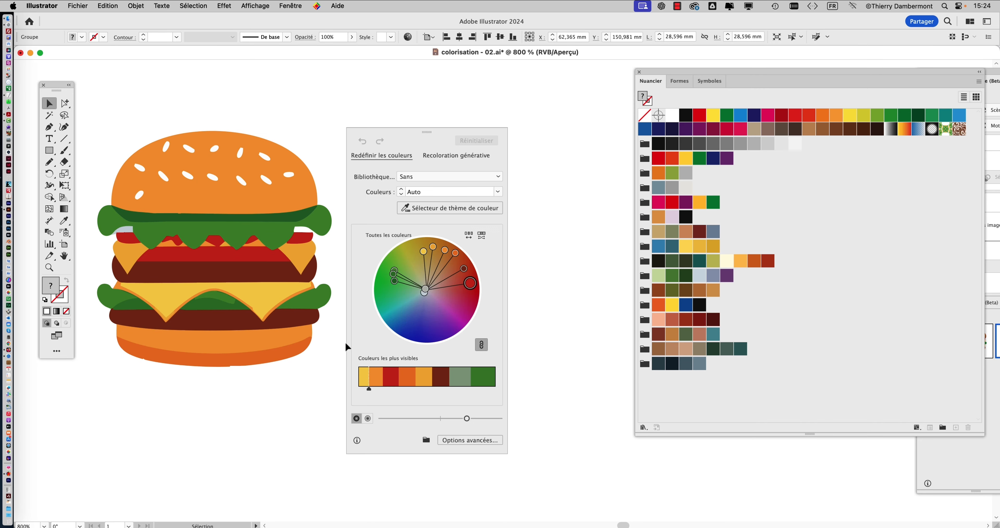
left_click(469, 440)
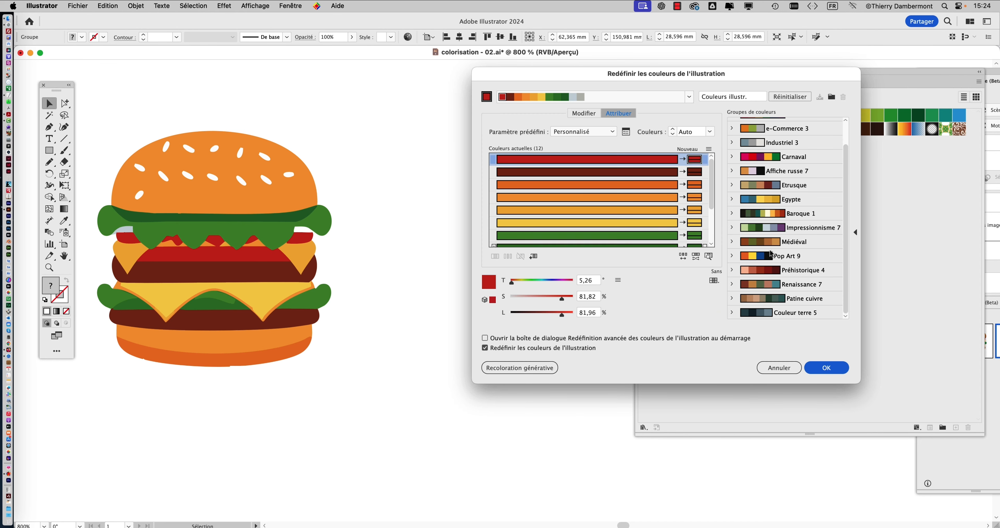
left_click_drag(627, 77, 586, 82)
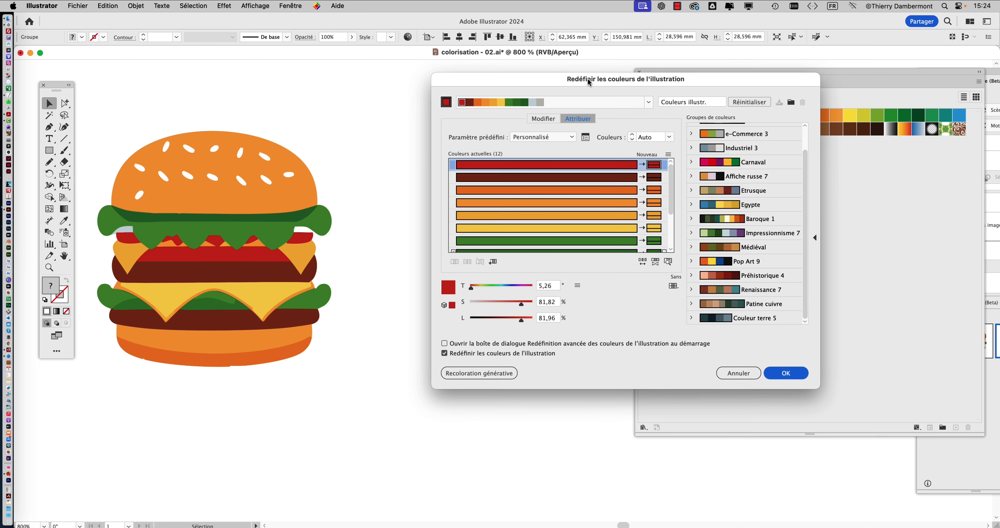
left_click(718, 235)
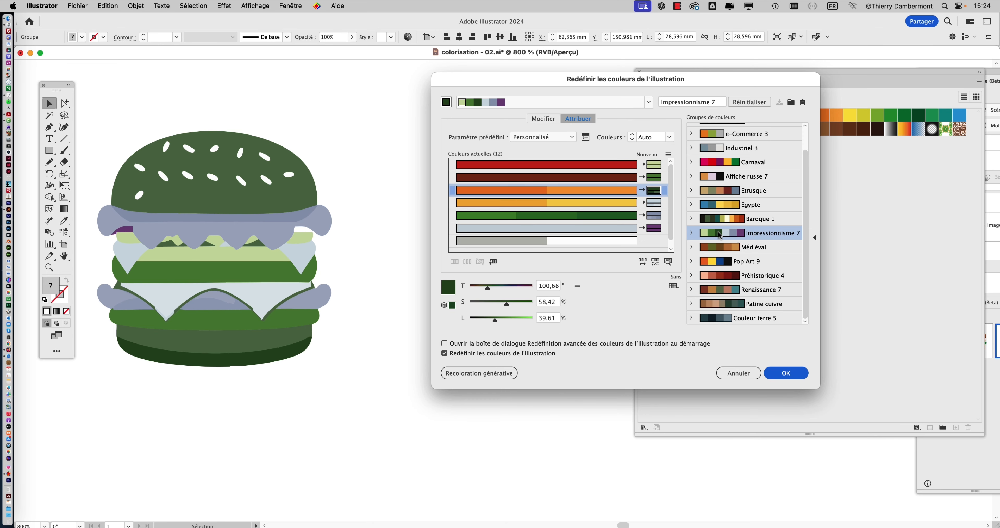
left_click(719, 248)
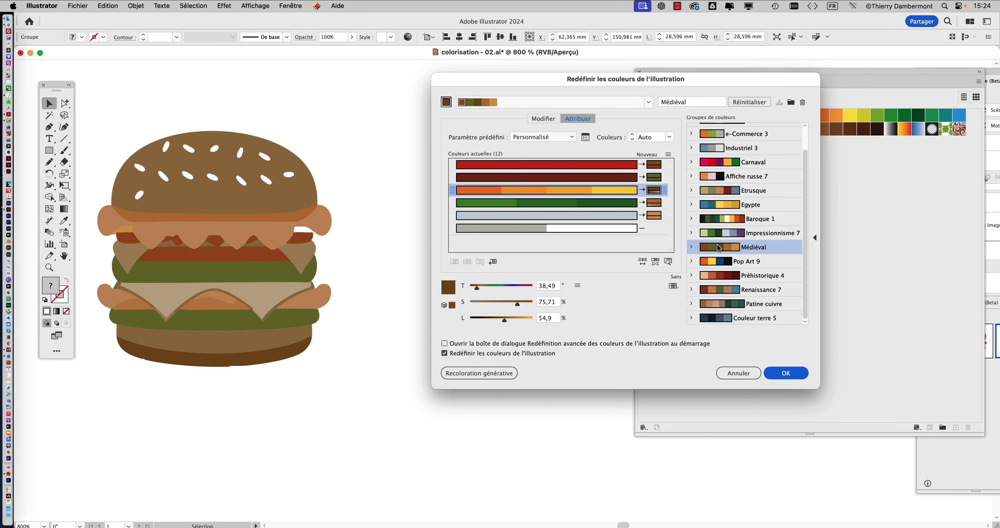
left_click(725, 194)
left_click(714, 165)
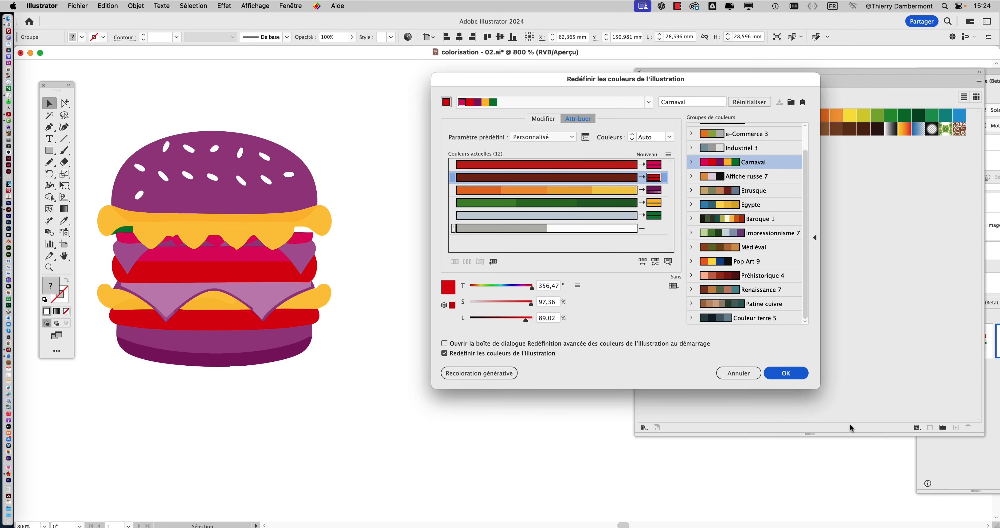
left_click(787, 373)
- Duplicate the Carnaval burger beside itself and recolour the copy with the Patine cuivre colour group in advanced Recolor Artwork
left_click_drag(315, 261, 447, 258)
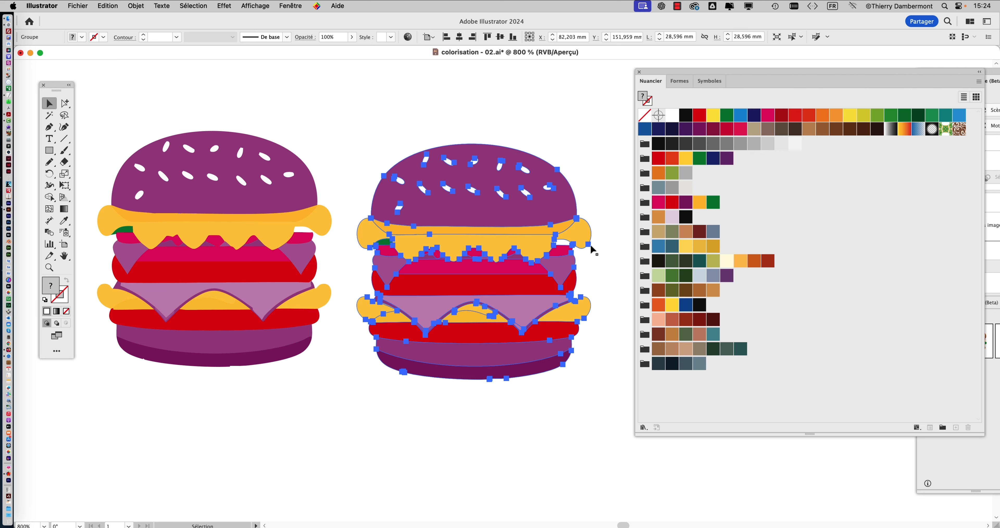
key("super+shift+r")
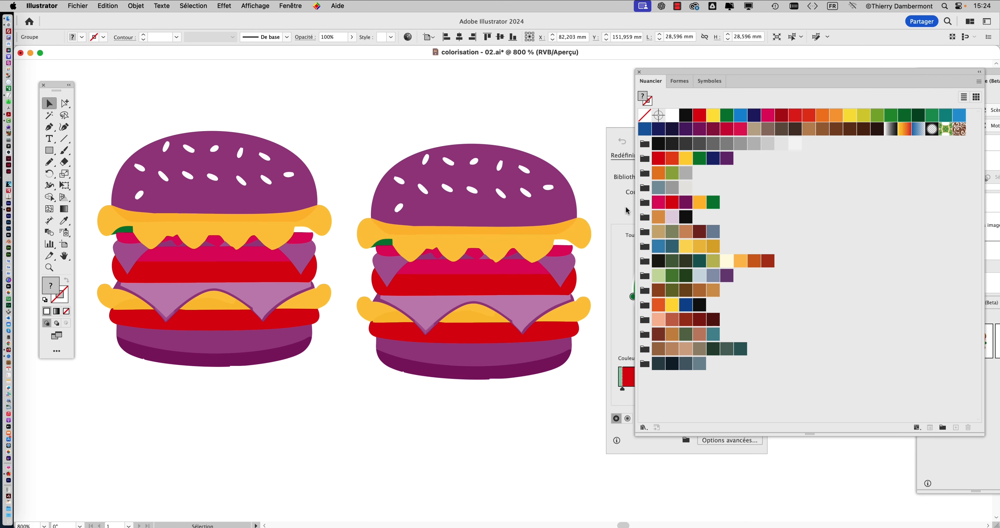
left_click_drag(691, 72, 906, 135)
left_click(735, 440)
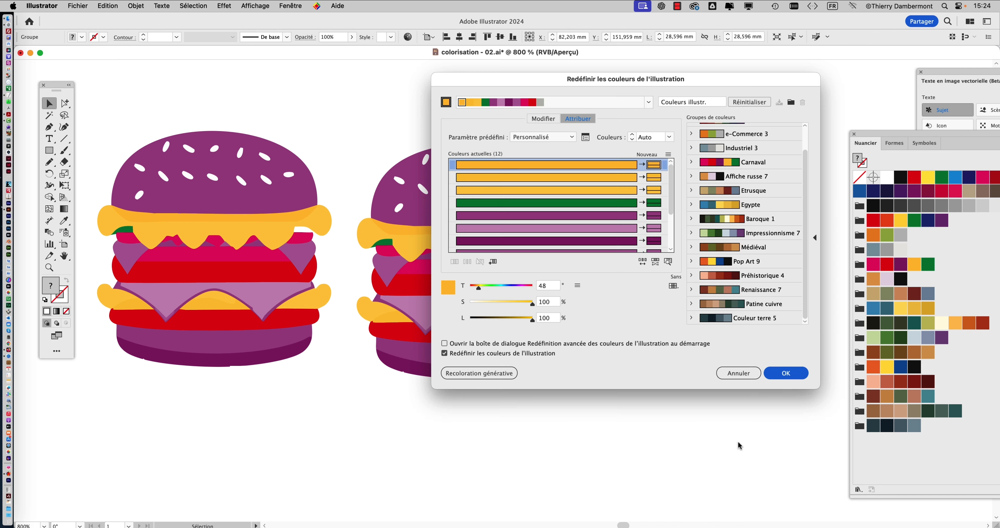
left_click(714, 304)
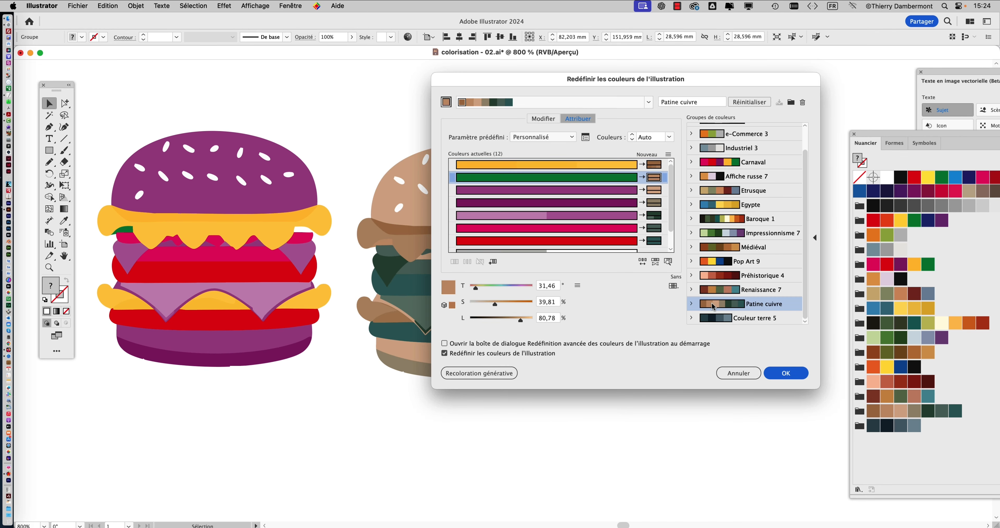
left_click_drag(624, 84, 754, 80)
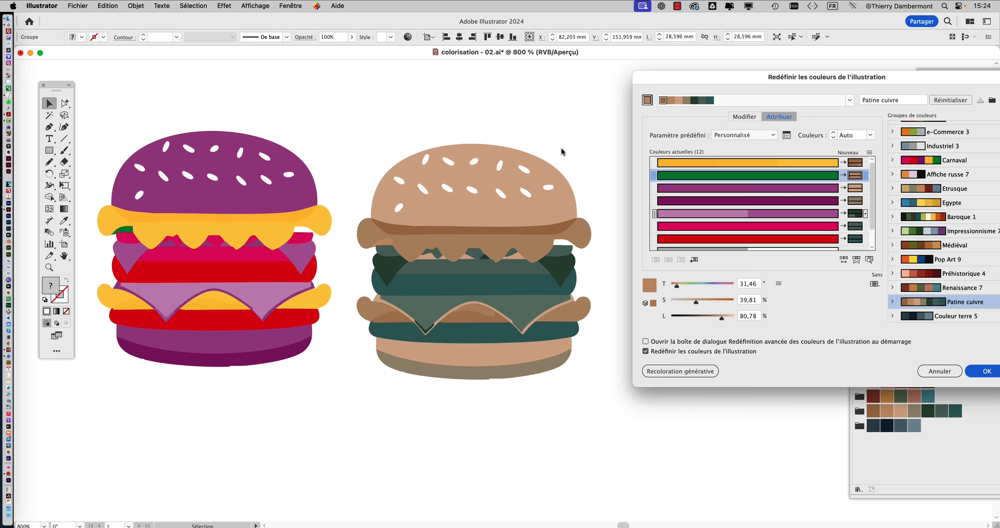
left_click(975, 373)
- Duplicate the Patine cuivre burger directly below itself
left_click_drag(348, 233, 351, 154)
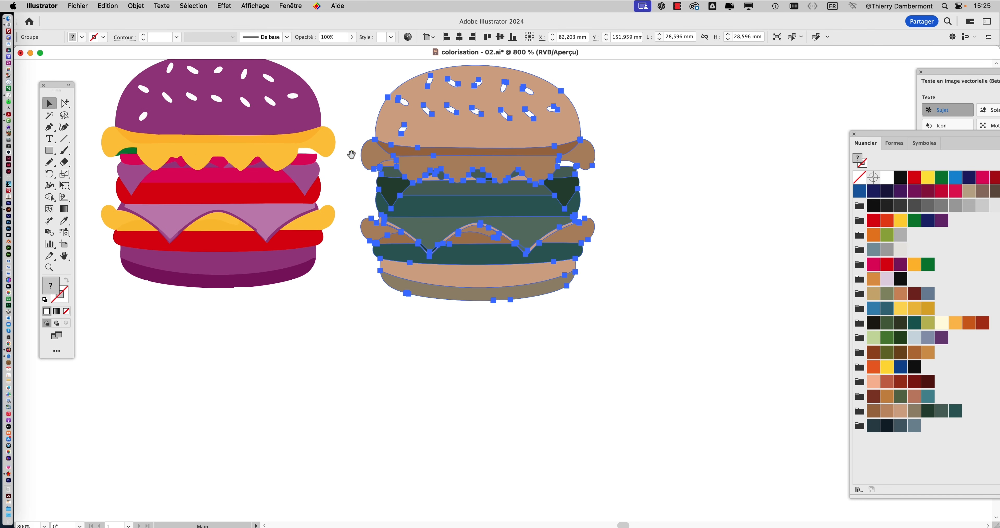
left_click_drag(462, 137, 468, 384)
left_click_drag(493, 259, 492, 122)
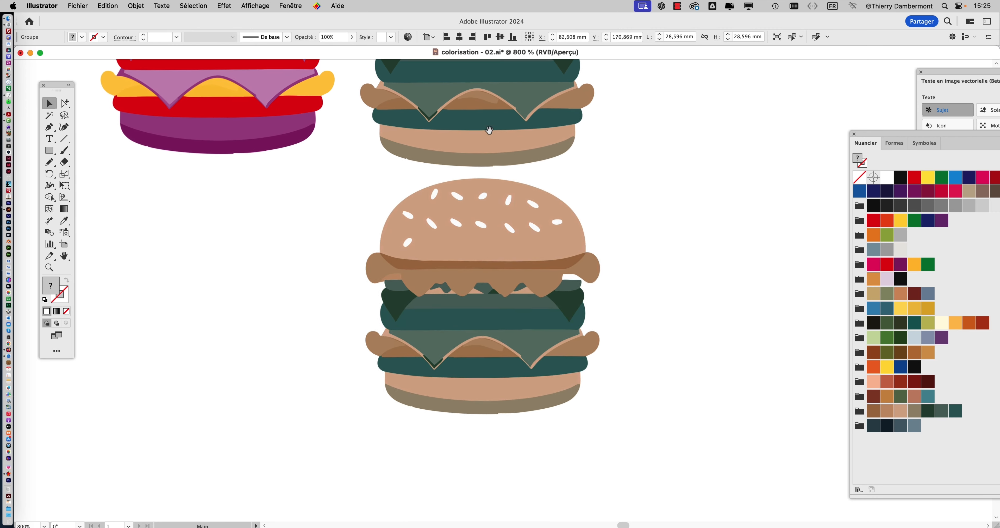
left_click_drag(483, 242, 481, 251)
- Recolour the lower Patine cuivre burger in advanced Recolor Artwork by repeatedly randomising its colour order until the bun turns olive-grey
key("F6")
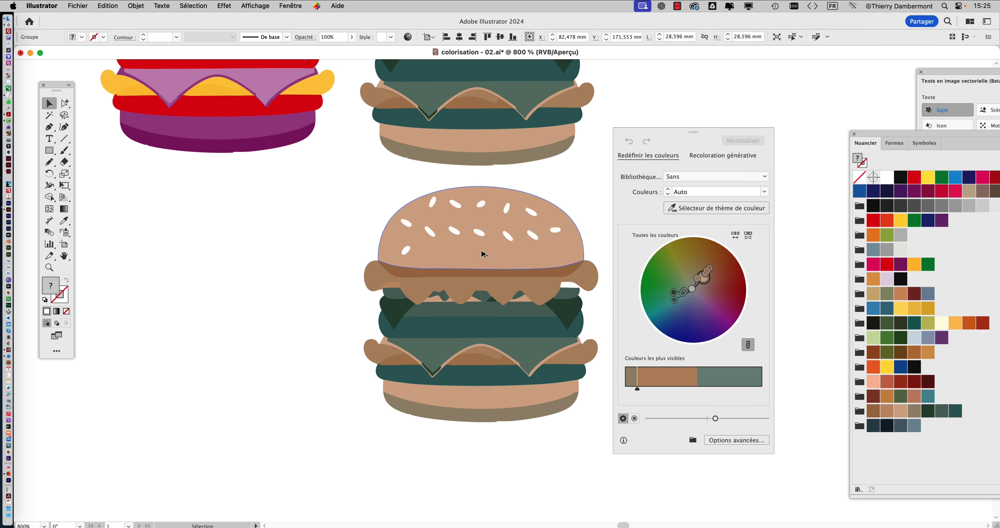
left_click(736, 440)
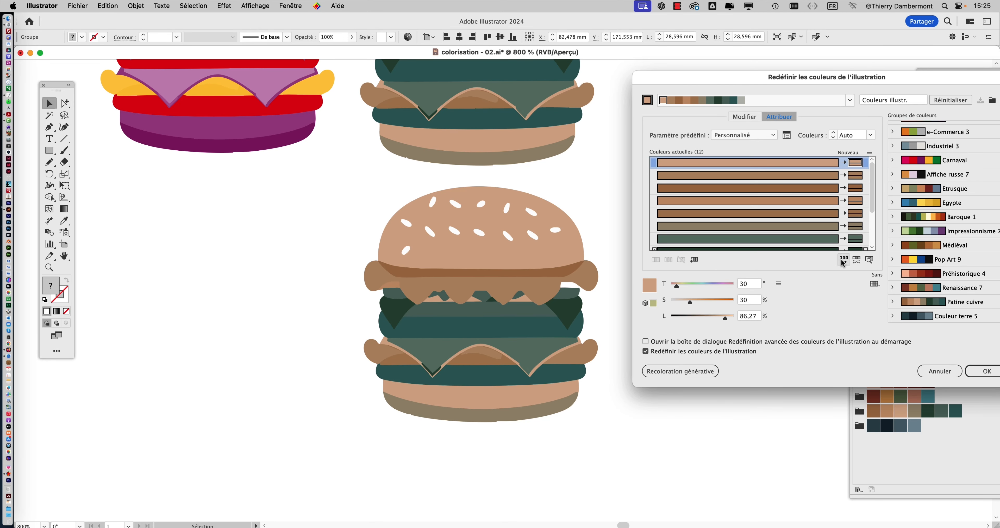
left_click(842, 261)
left_click(843, 261)
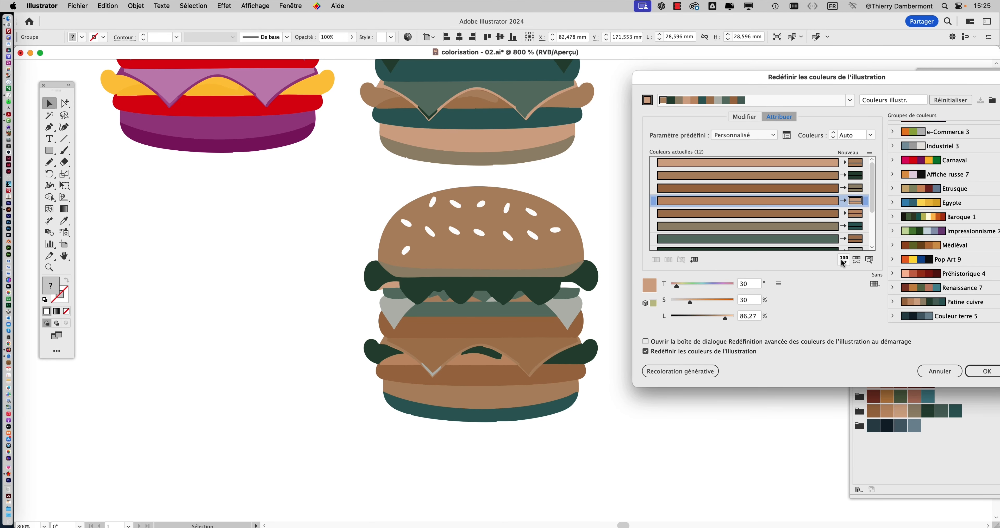
left_click(843, 261)
left_click(843, 261)
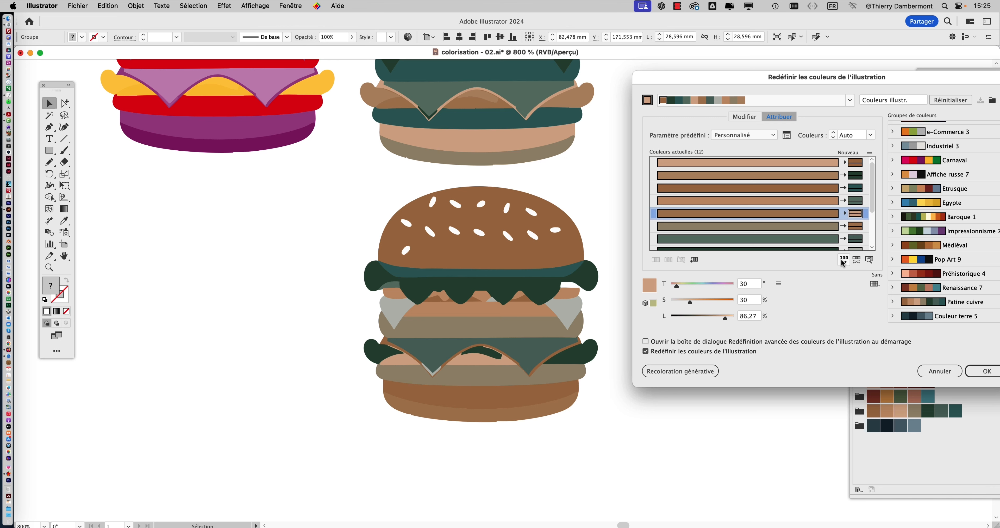
left_click(842, 261)
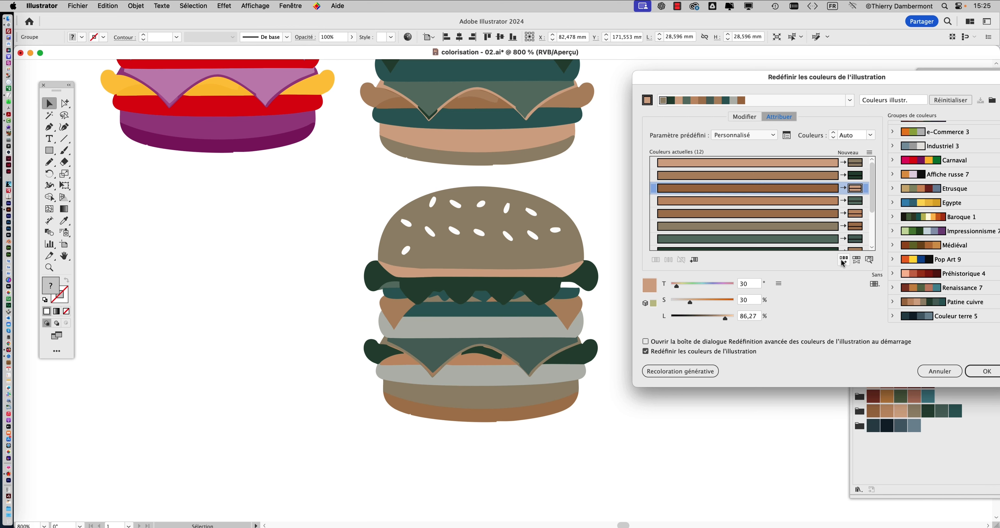
left_click(843, 262)
left_click(843, 261)
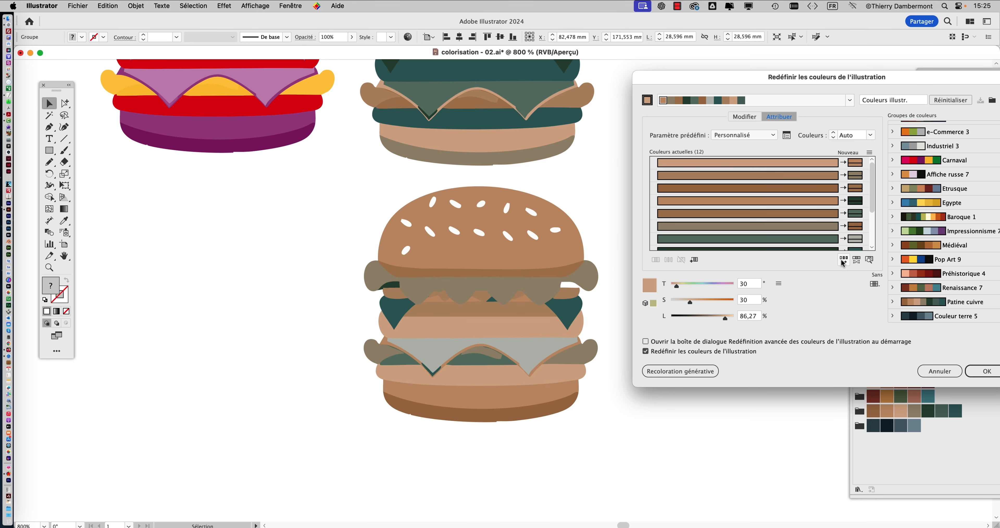
left_click(843, 261)
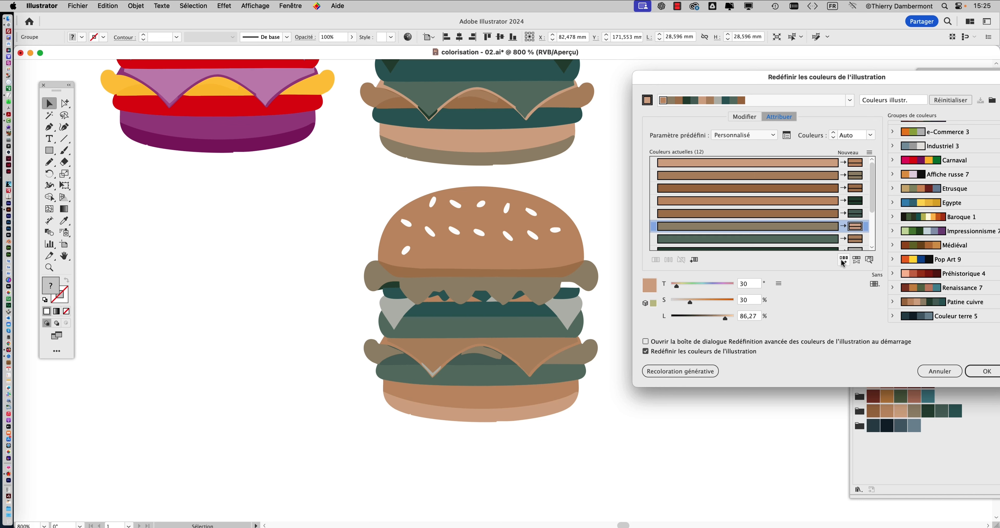
left_click(842, 261)
left_click(843, 262)
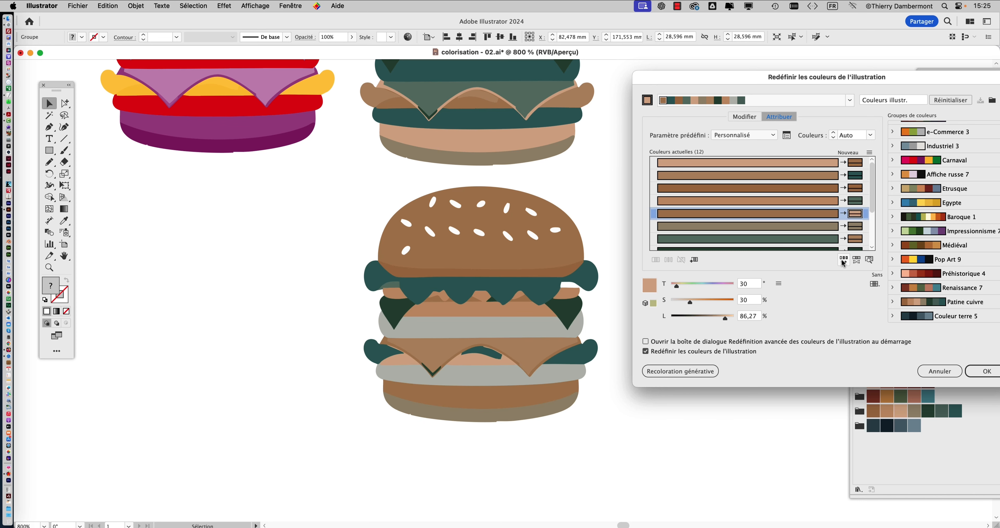
left_click(842, 261)
left_click(844, 260)
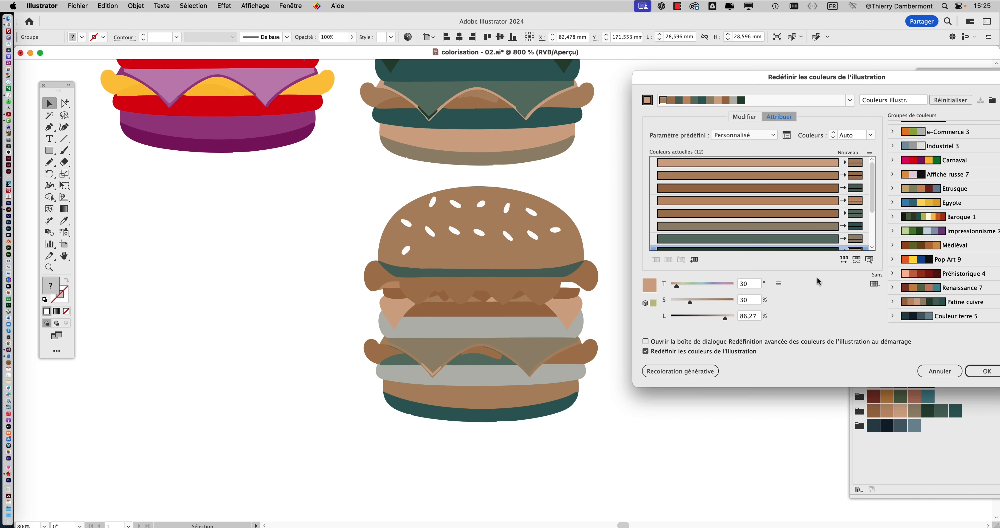
left_click(846, 260)
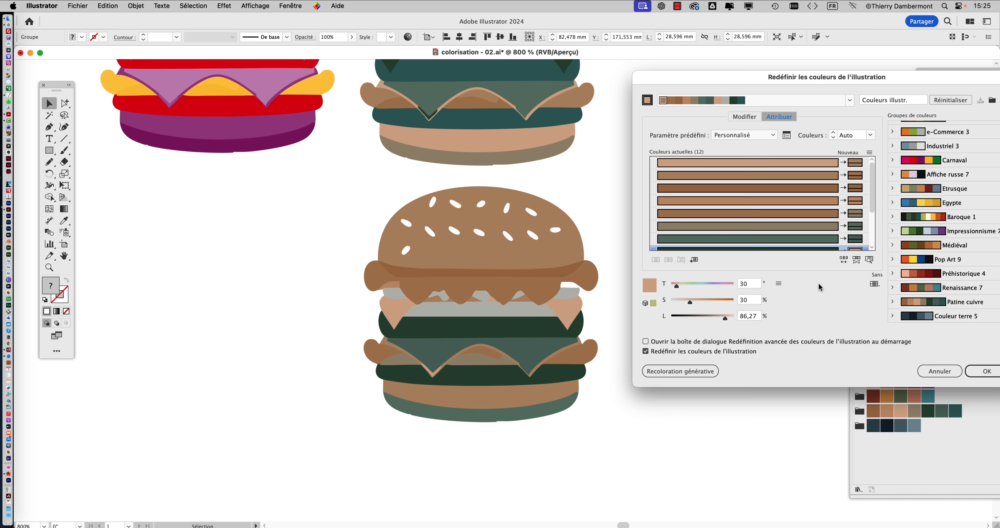
left_click(844, 260)
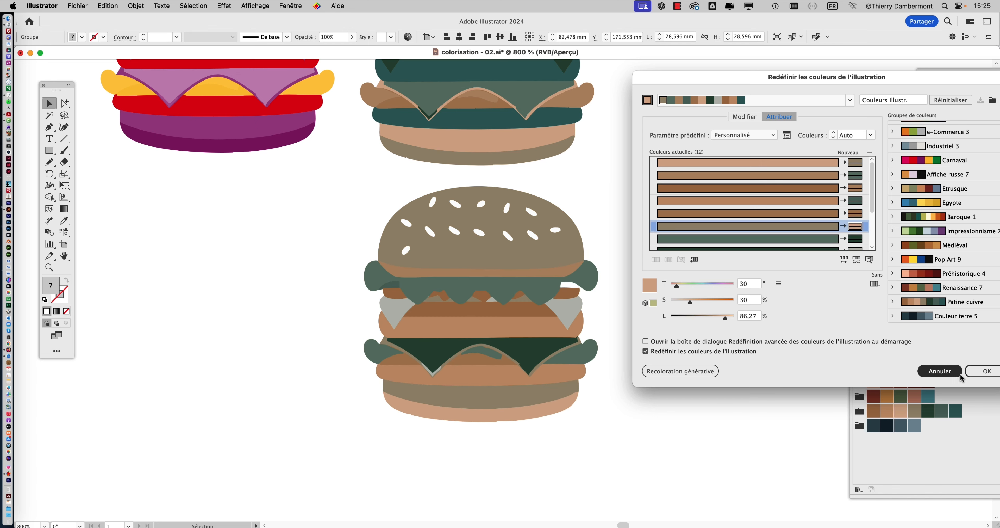
left_click(986, 371)
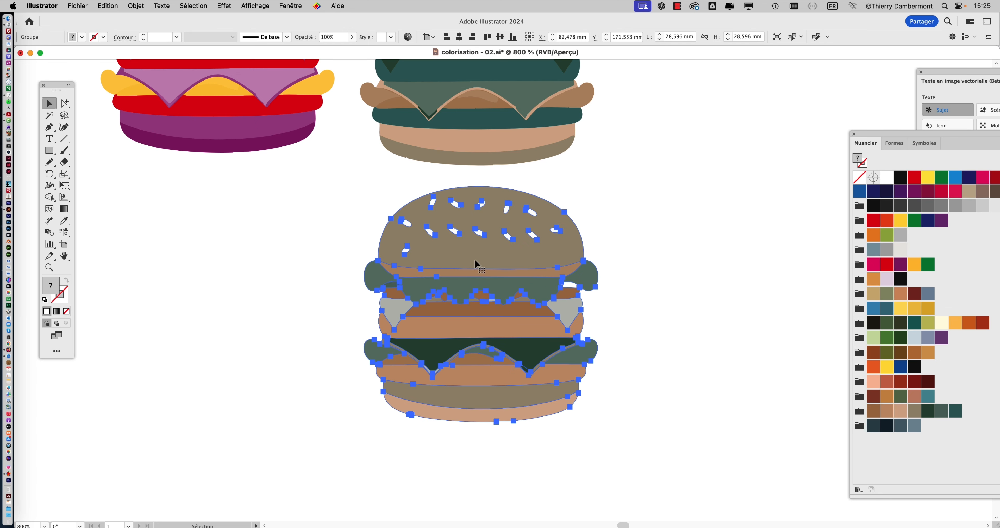
- Duplicate the burger with the shuffled colour order directly below itself
scroll(464, 257, "down", 5)
left_click_drag(442, 138, 440, 395)
scroll(467, 223, "down", 5)
left_click_drag(465, 218, 464, 239)
- Recolour the new bottom burger in advanced Recolor Artwork by repeatedly randomising saturation and brightness, keeping bright greens and light orange layers
key("super+shift+c")
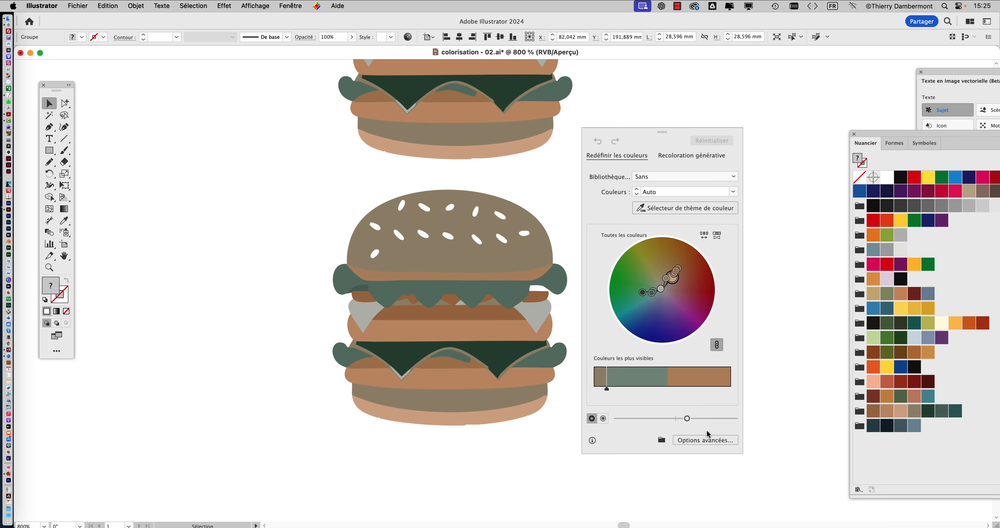
left_click(705, 440)
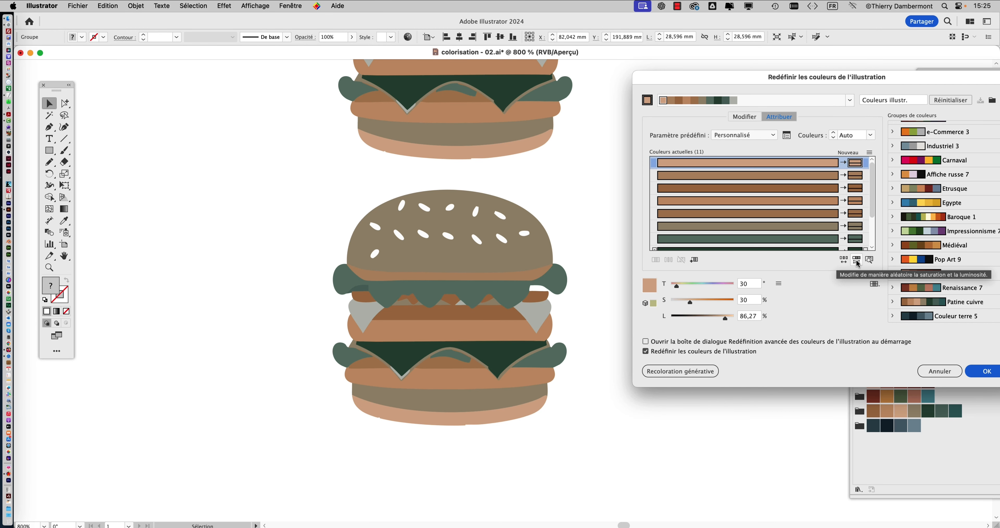
left_click(857, 260)
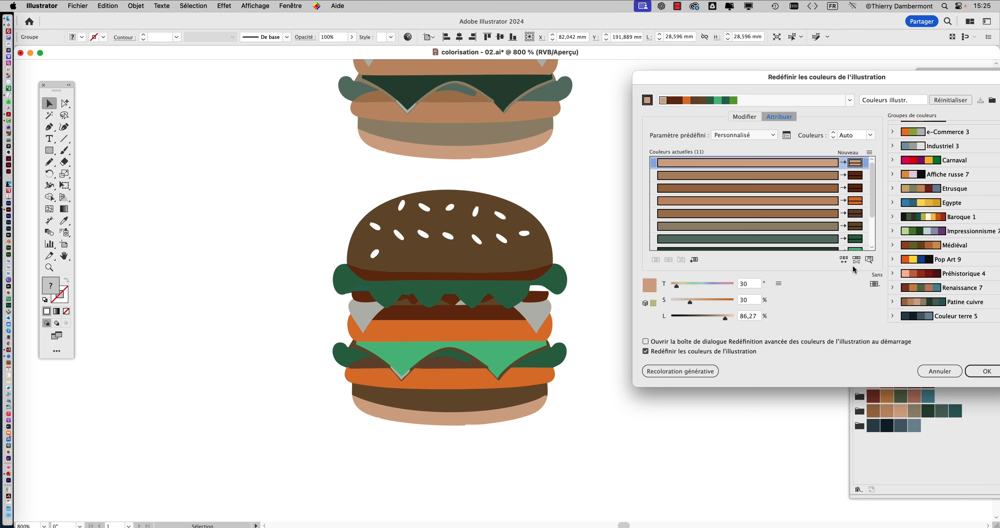
left_click(856, 259)
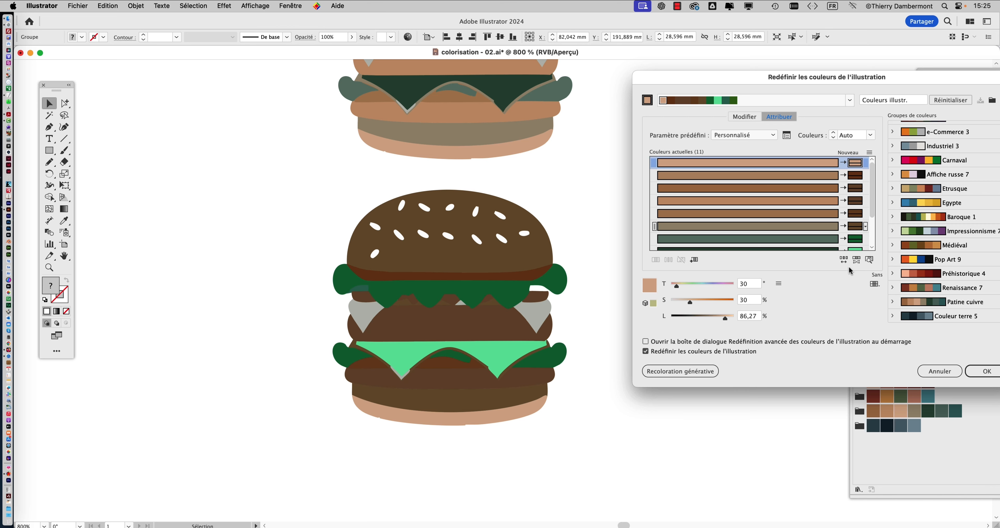
left_click(856, 260)
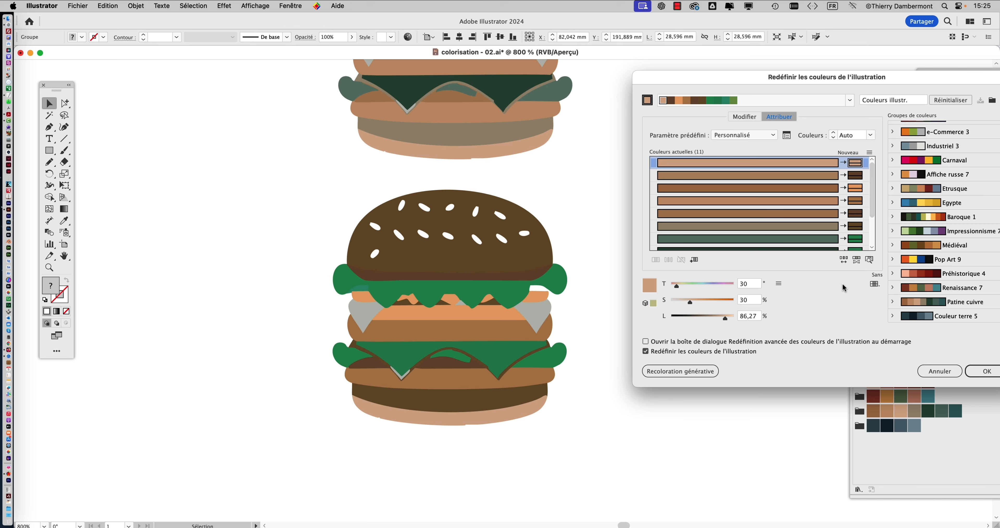
left_click(856, 260)
left_click(856, 263)
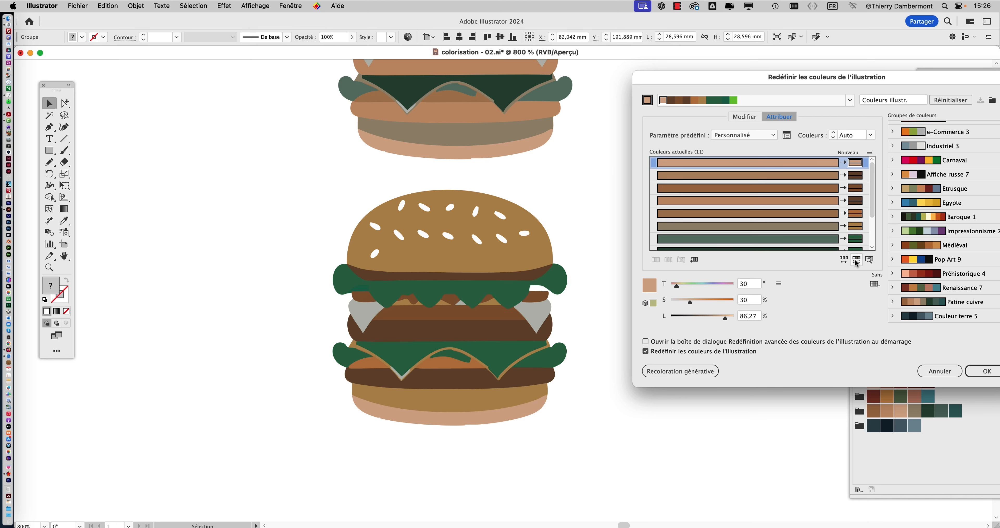
left_click(855, 263)
left_click(856, 264)
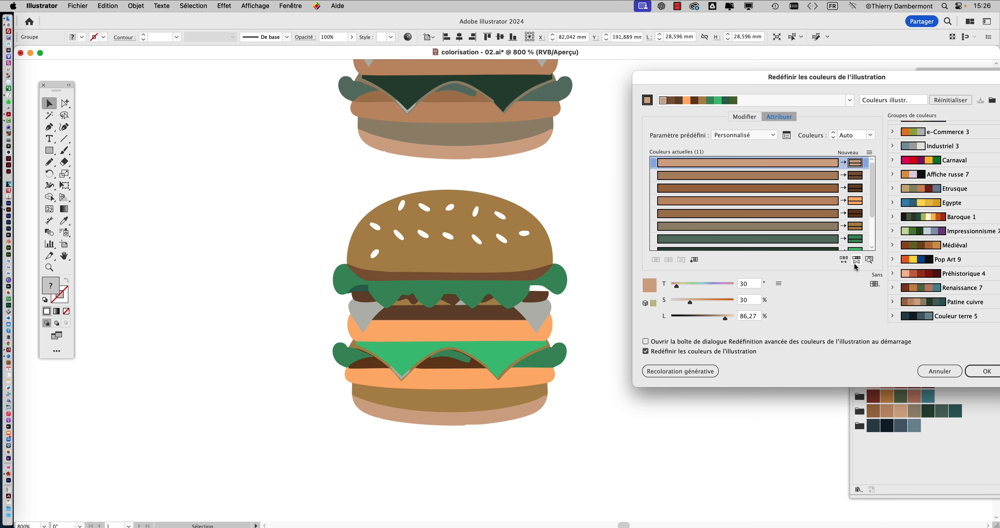
left_click(986, 371)
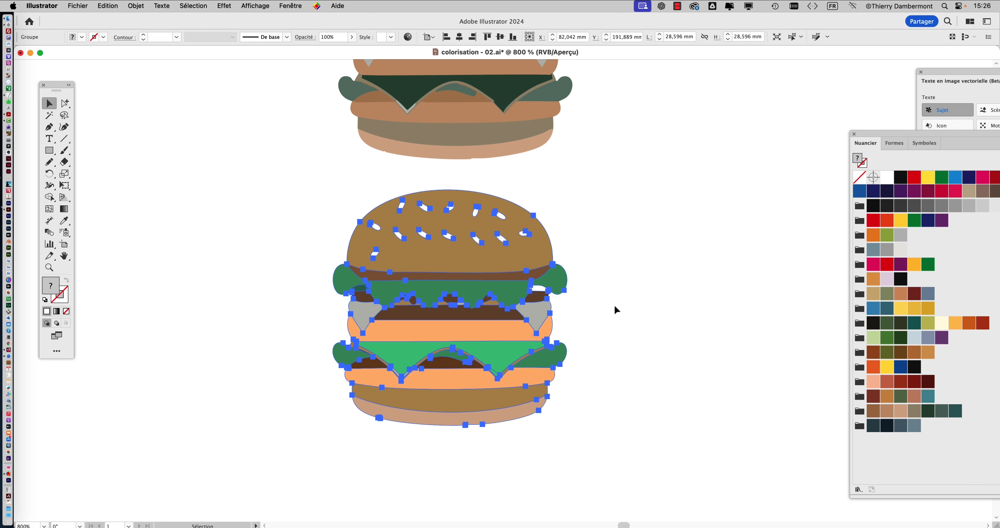
left_click(615, 307)
- Duplicate the purple Carnaval burger directly below itself, beside the olive-grey burger
scroll(615, 308, "down", 5)
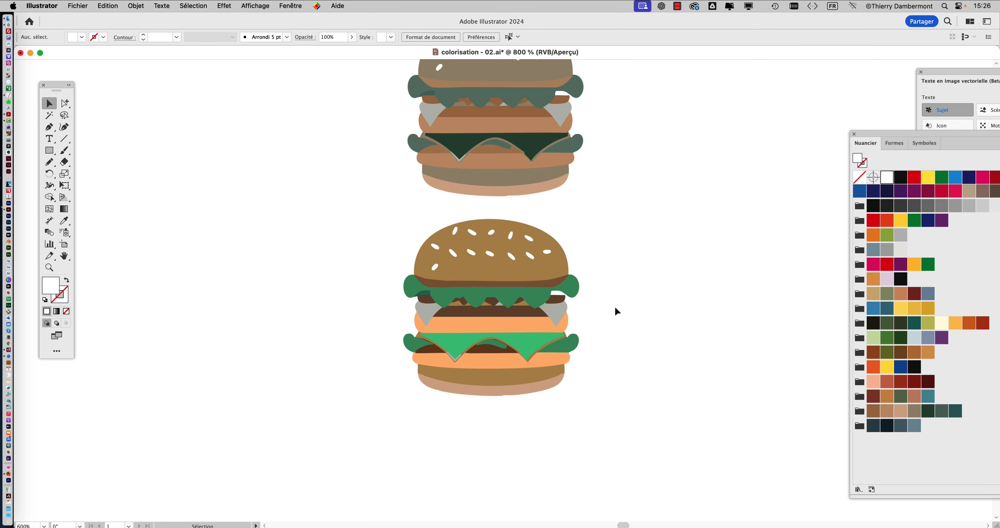
left_click_drag(615, 307, 450, 344)
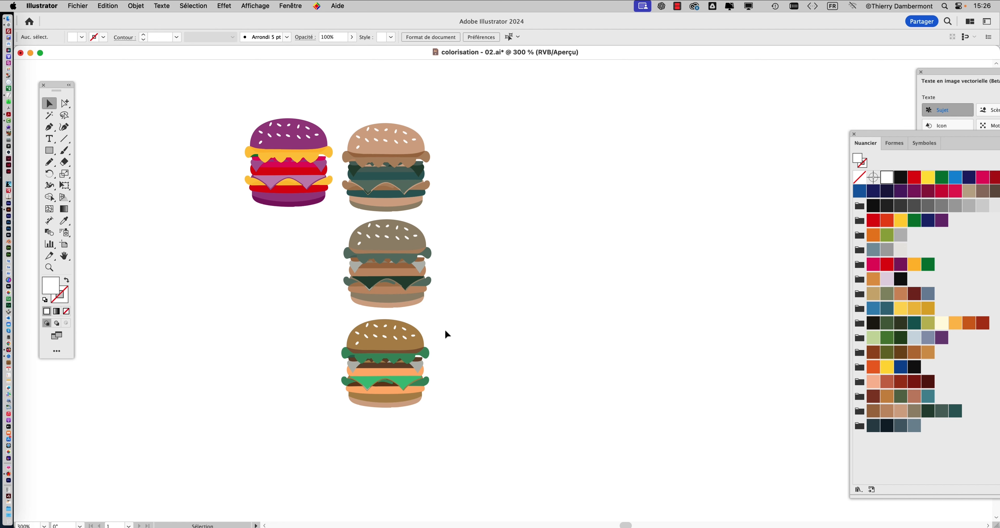
left_click_drag(467, 309, 404, 279)
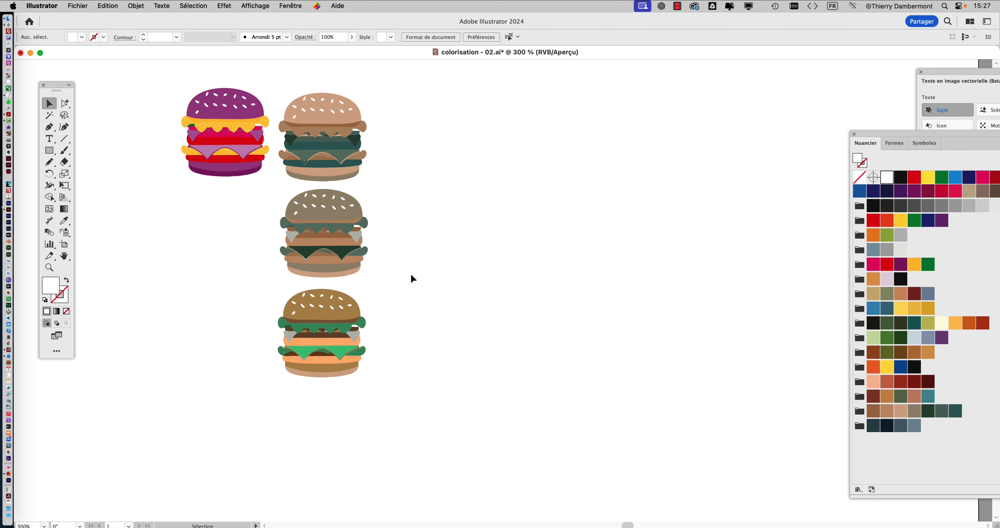
left_click_drag(226, 140, 230, 240)
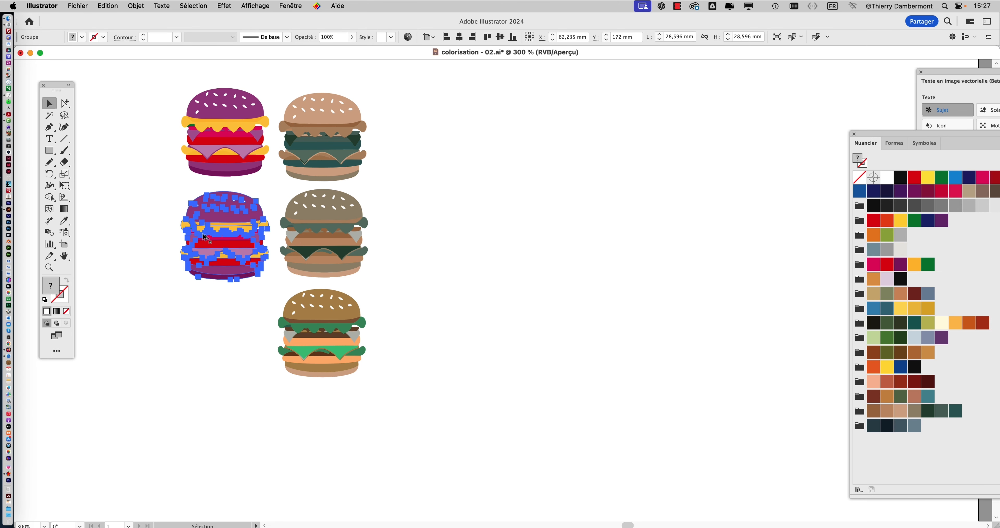
- Limit the Carnaval copy's colours to the Métaux swatch library in advanced Recolor Artwork
scroll(205, 237, "up", 2)
key("super+shift+r")
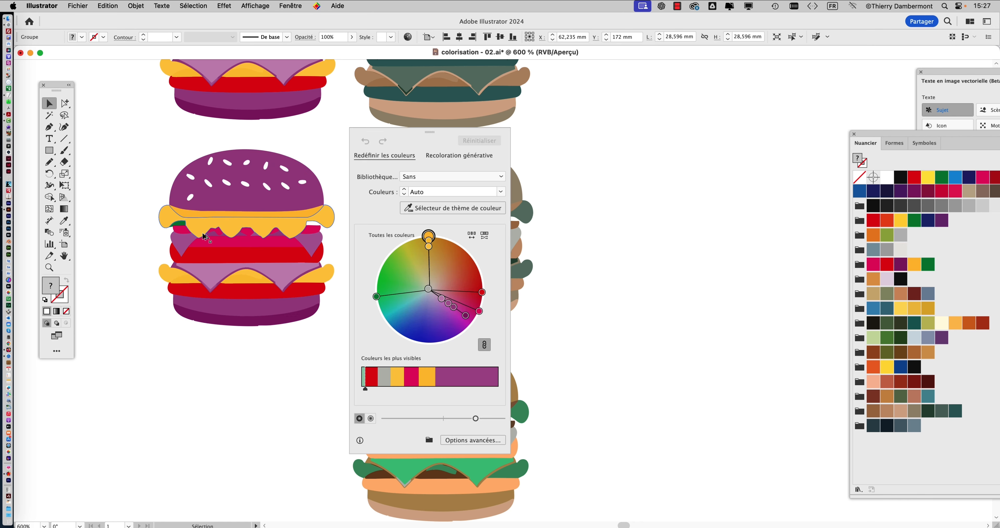
left_click(487, 442)
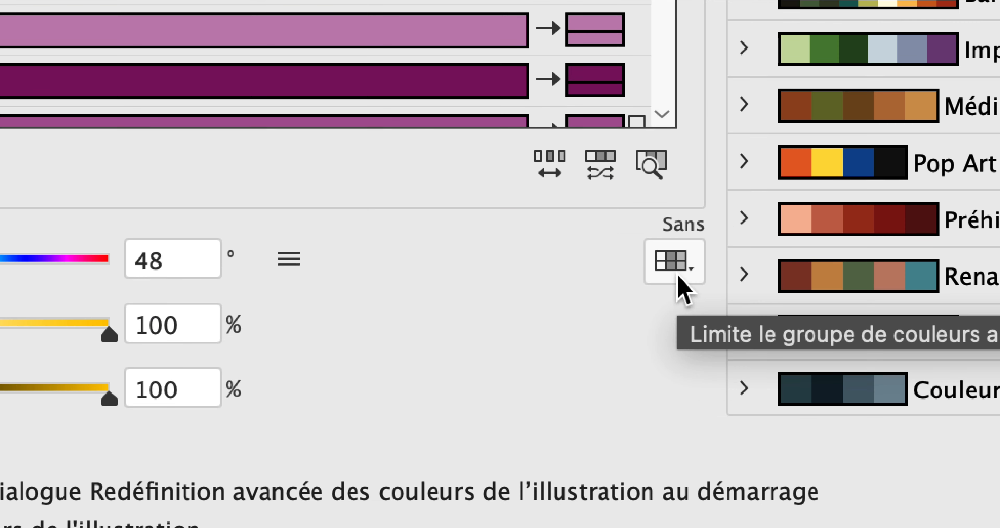
left_click(681, 273)
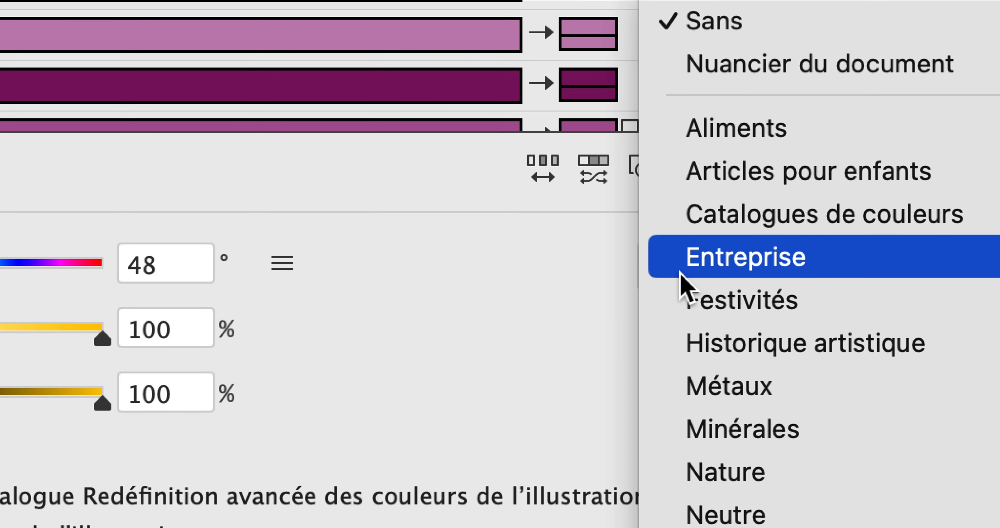
left_click(613, 277)
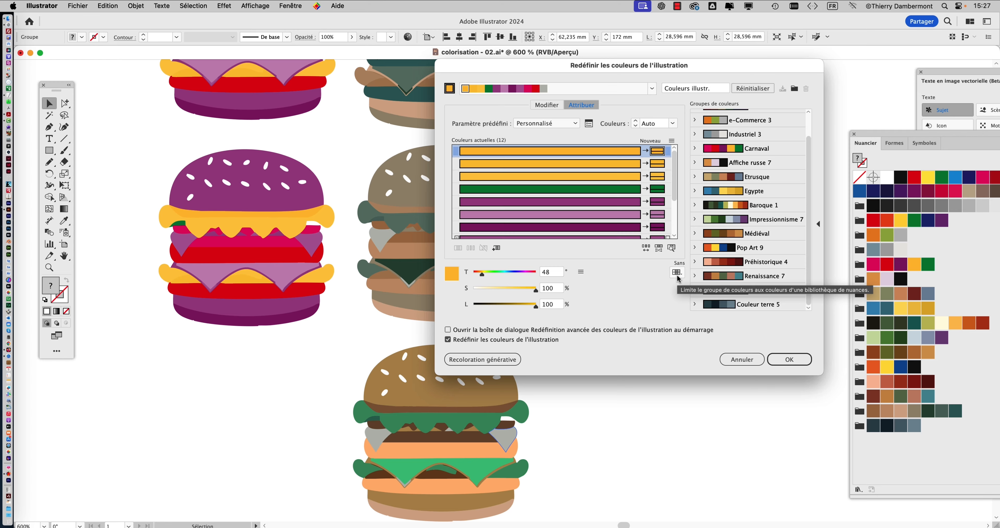
left_click(676, 273)
mouse_move(686, 295)
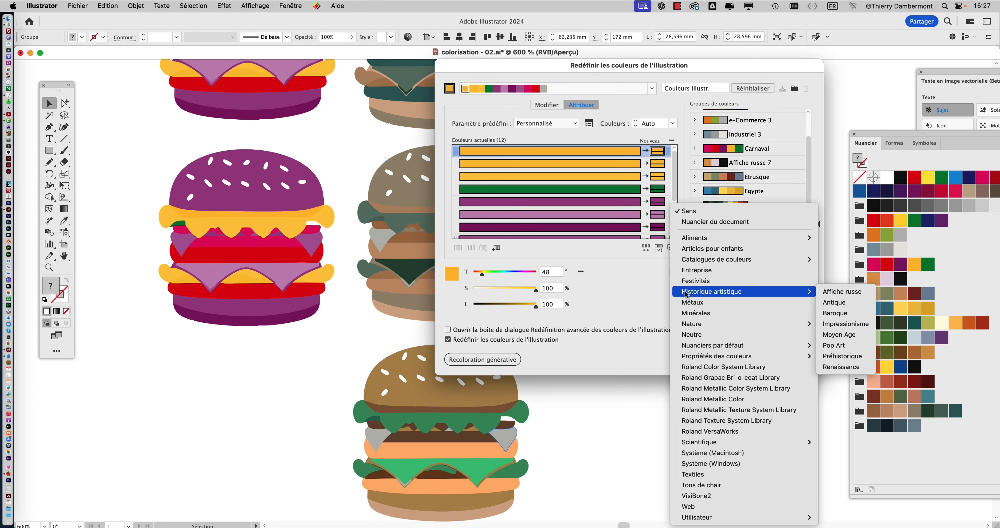
left_click(698, 302)
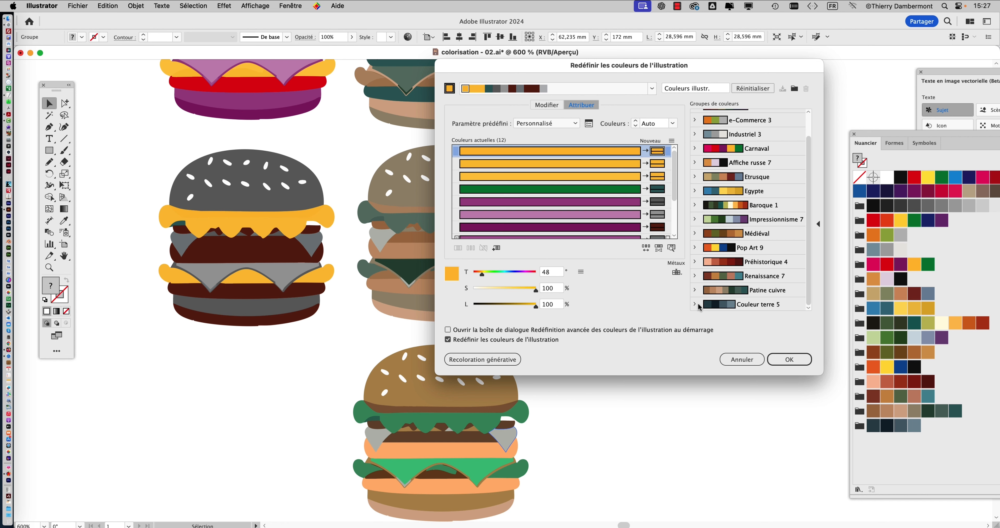
- Try the Neutre swatch library as the burger copy's colour limit, then replace it with Fruits from Aliments
left_click(676, 272)
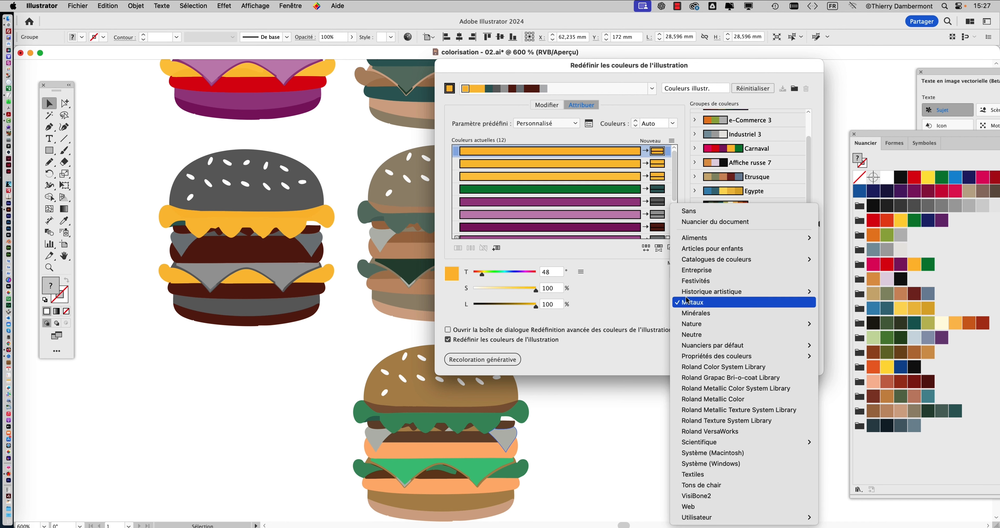
mouse_move(700, 360)
left_click(697, 335)
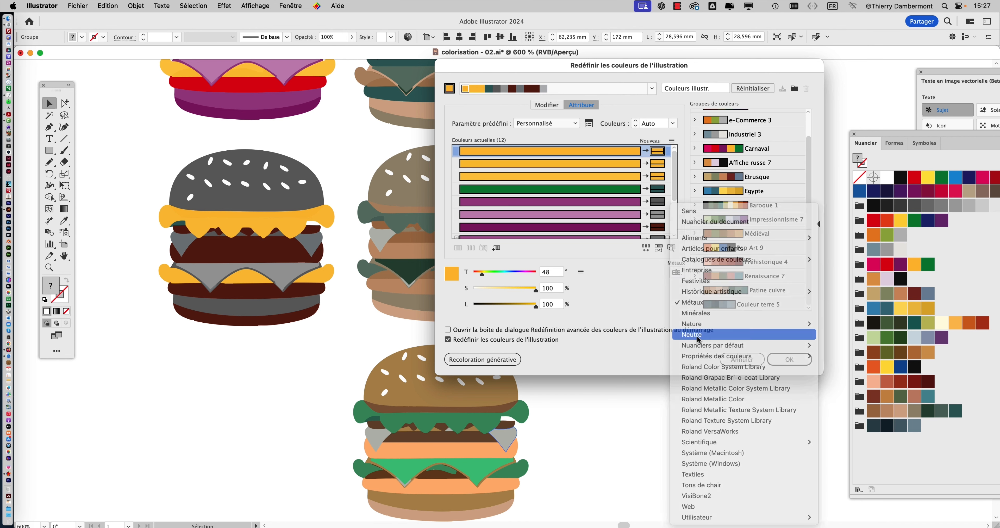
left_click(677, 272)
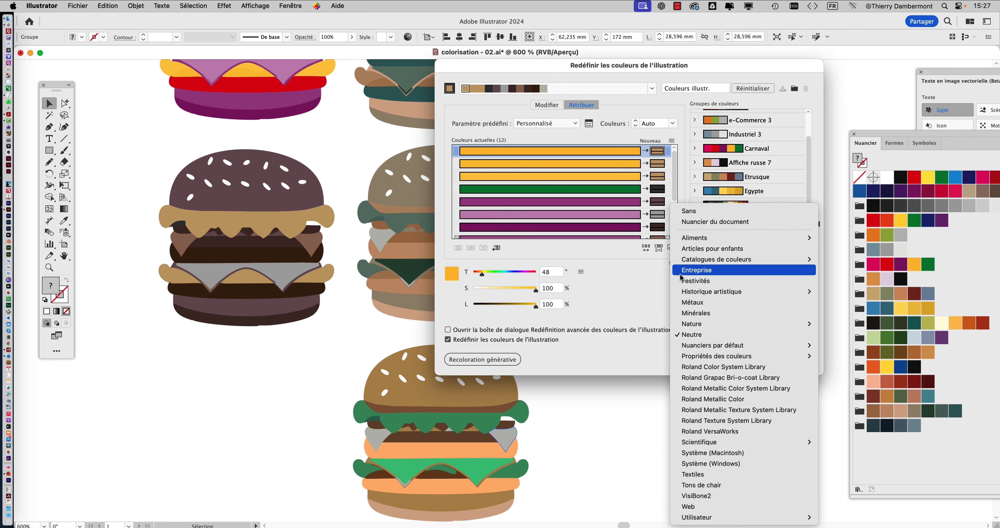
mouse_move(689, 238)
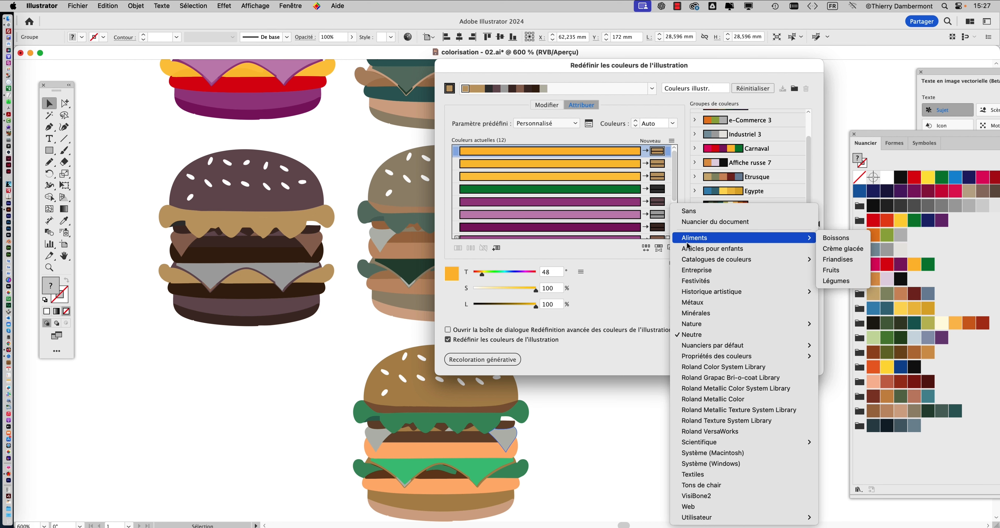
left_click(838, 270)
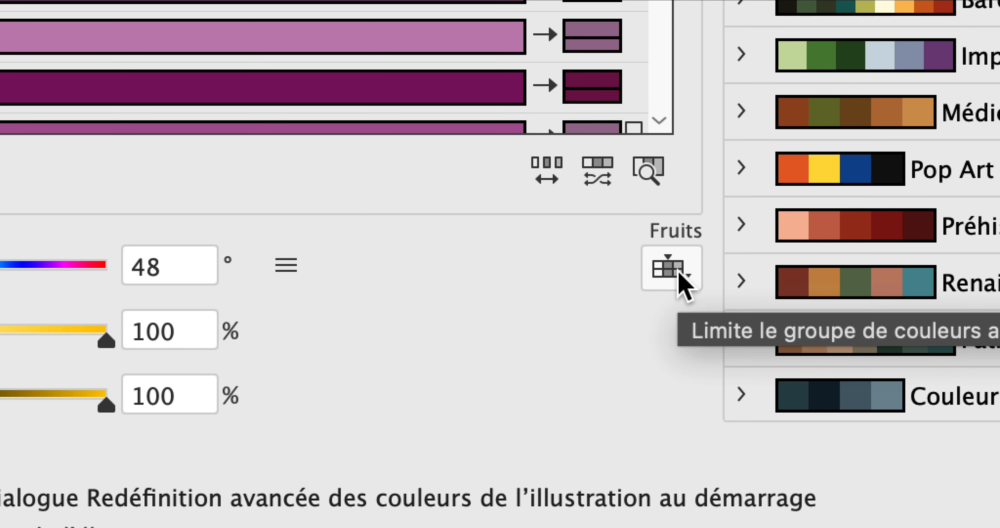
- Try the Articles pour enfants library as the burger copy's colour limit, then replace it with Légumes from Aliments and apply the recolouring
left_click(680, 274)
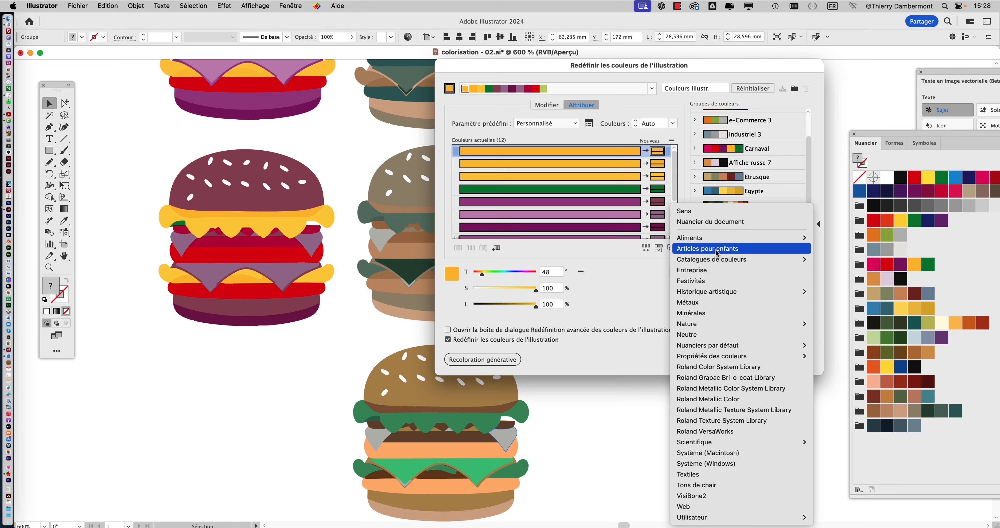
left_click(717, 249)
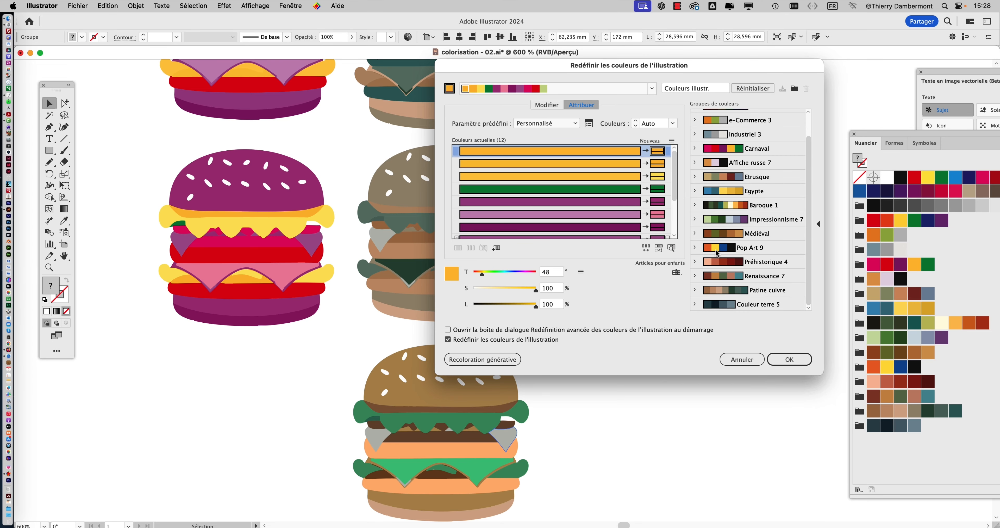
left_click(676, 272)
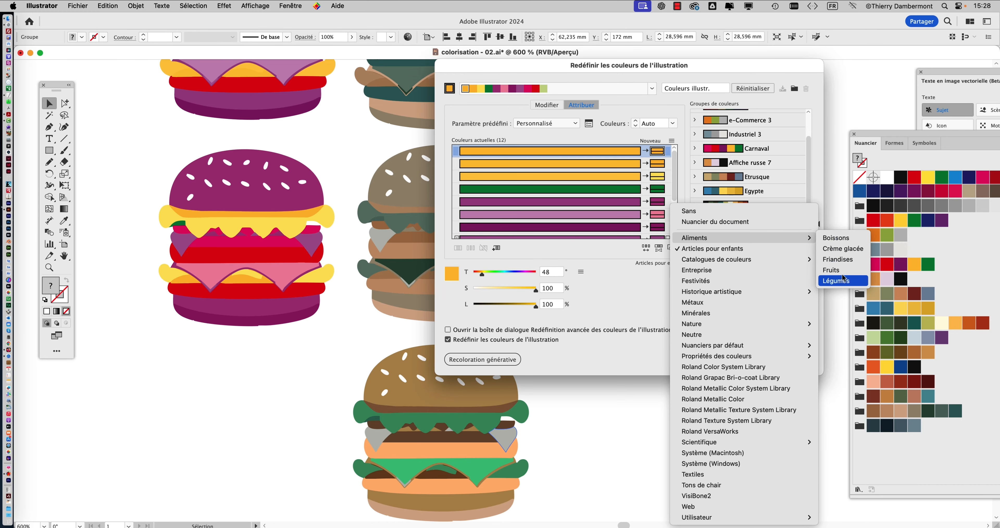
left_click(842, 282)
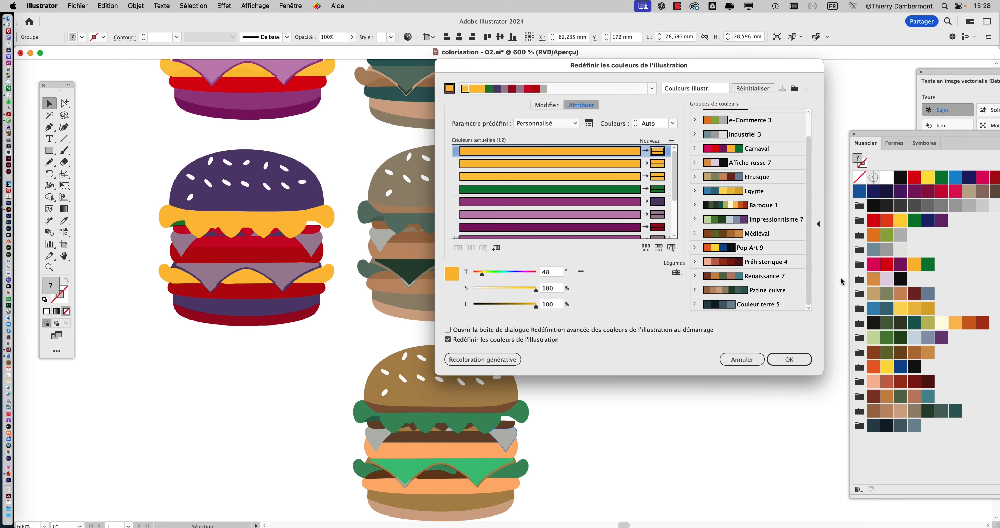
left_click(789, 359)
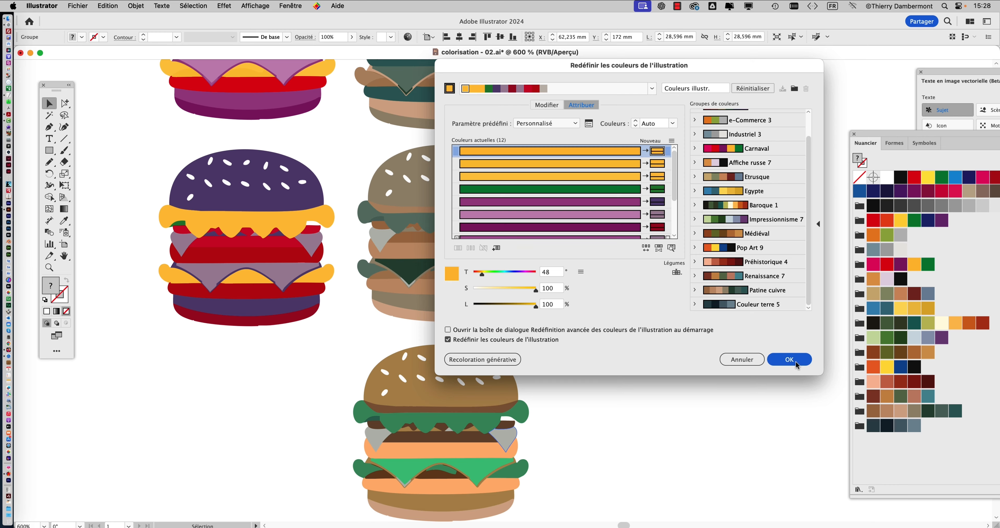
- Duplicate the Légumes-coloured burger directly below itself and randomise the copy's saturation and brightness in advanced Recolor Artwork, keeping the dark blue bun version
scroll(365, 171, "down", 4)
scroll(365, 171, "left", 5)
left_click_drag(365, 170, 362, 372)
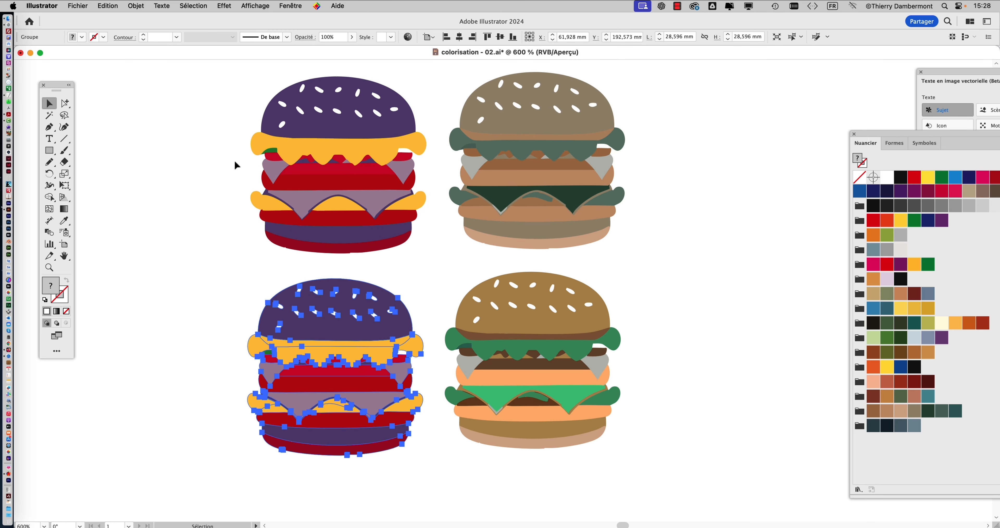
key("super+shift+r")
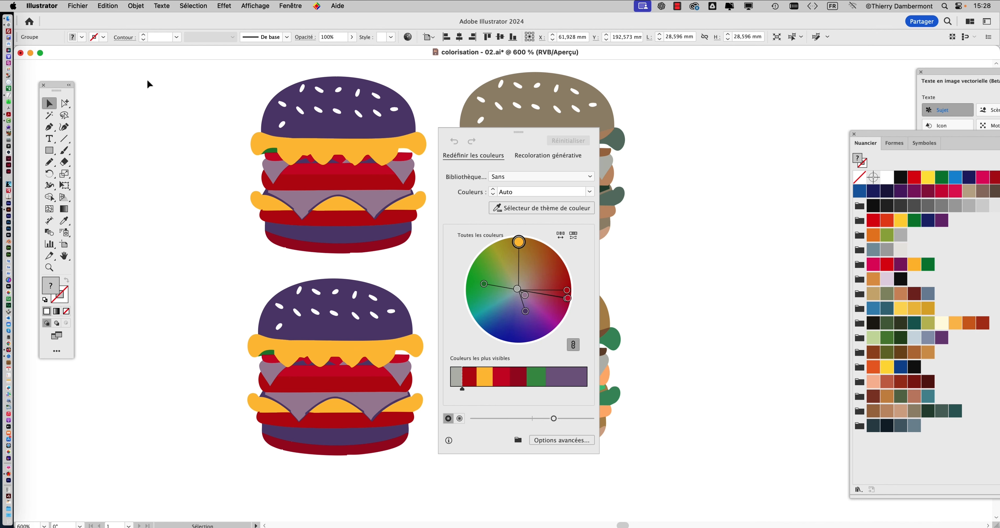
left_click(559, 440)
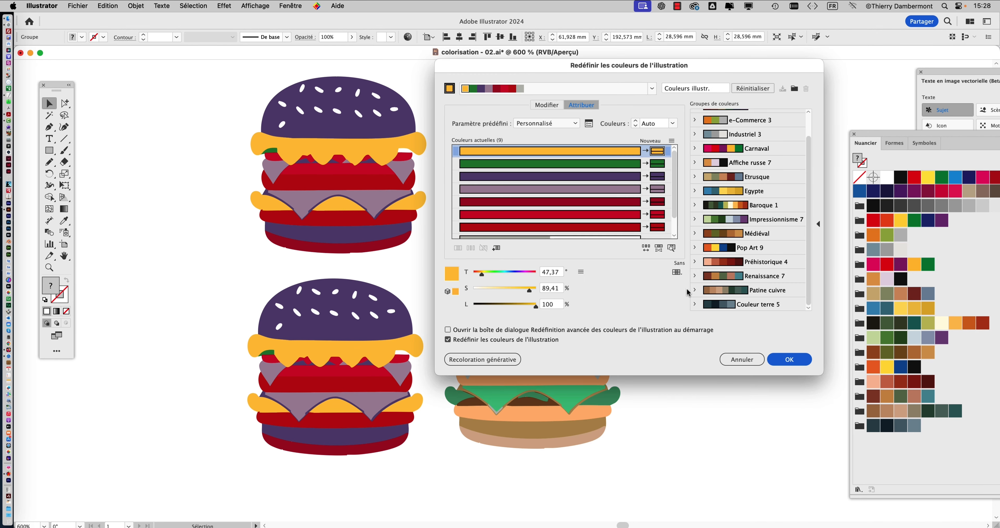
left_click(659, 248)
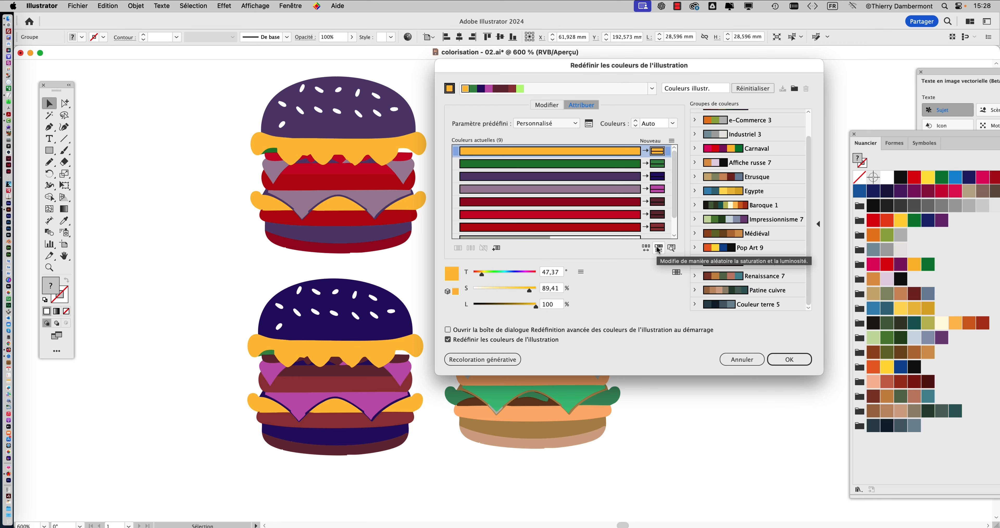
left_click(789, 359)
- Duplicate the dark blue burger directly below itself and randomly change the copy's colour order in advanced Recolor Artwork, keeping the yellow bun version
scroll(369, 170, "down", 5)
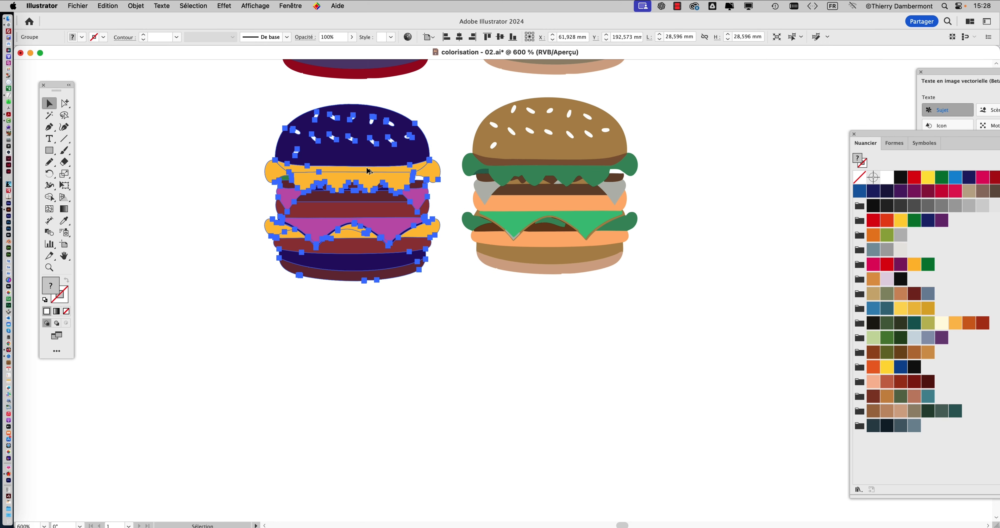
left_click_drag(369, 171, 371, 371)
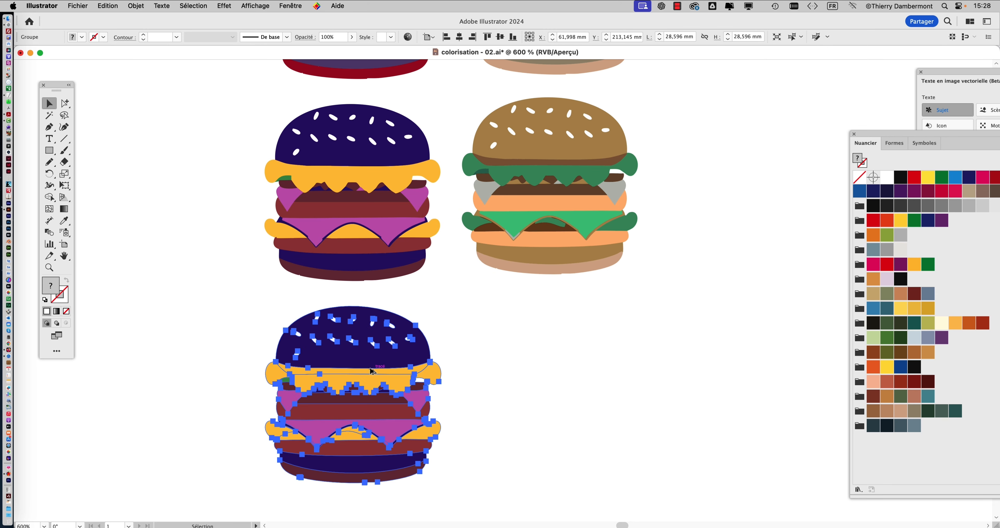
key("super+shift+r")
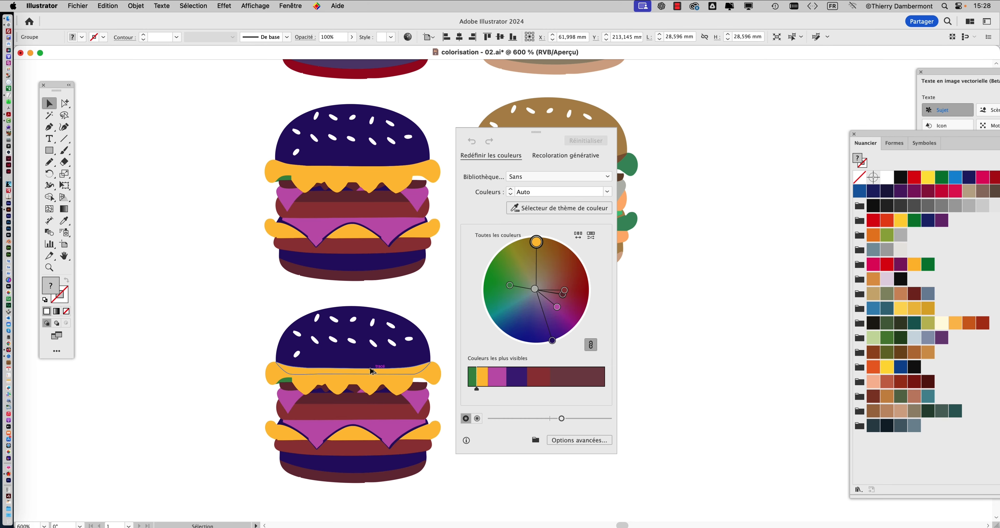
left_click(597, 444)
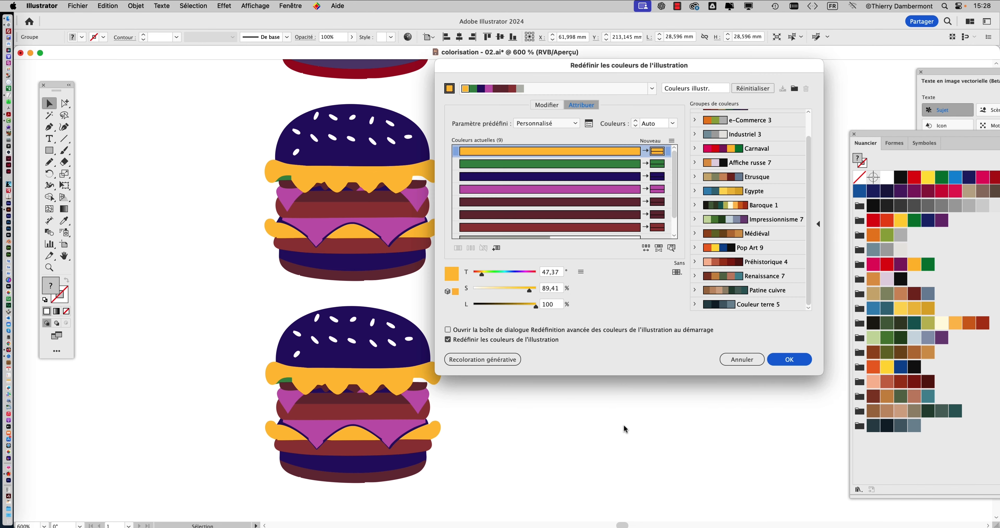
left_click(647, 250)
left_click(798, 363)
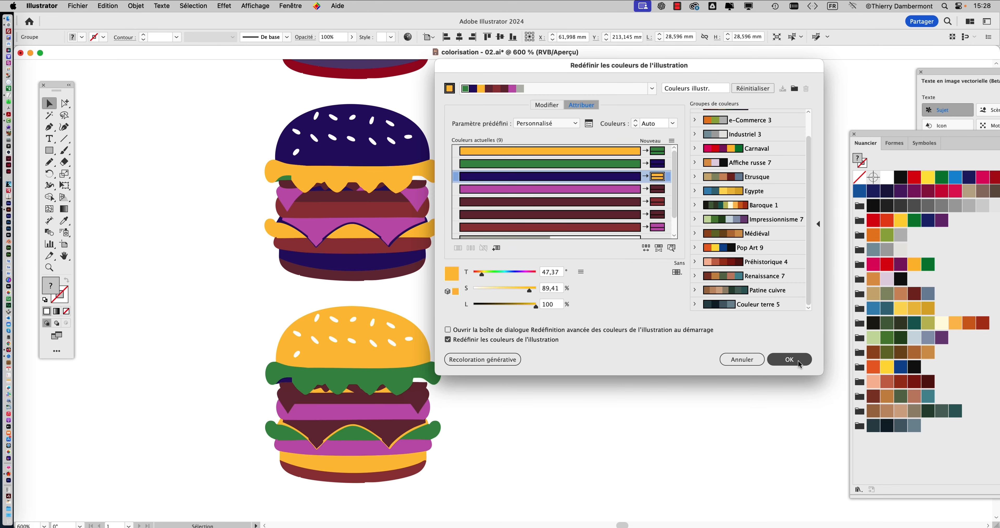
- Deselect the new burger and examine the full set of burger colour variants across the whole artboard
left_click(573, 365)
scroll(573, 366, "down", 1)
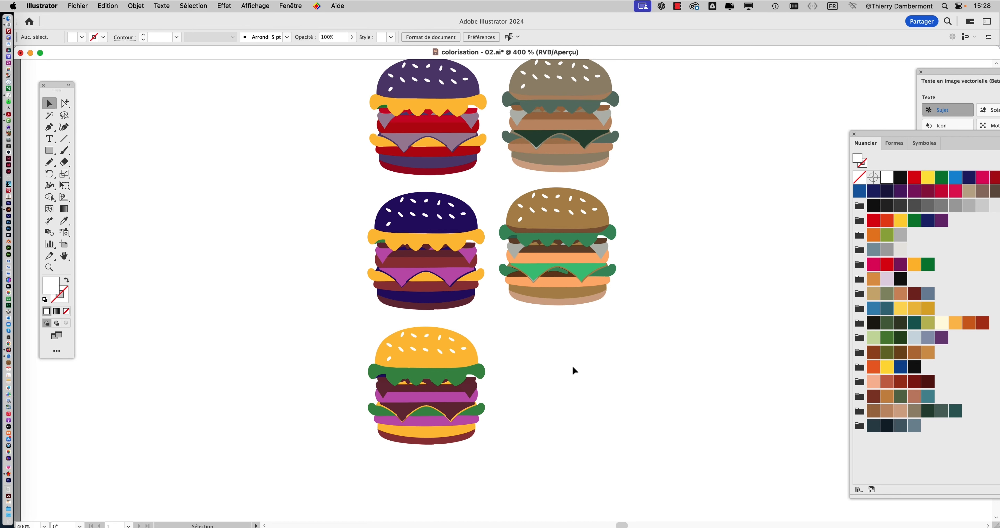
scroll(572, 364, "down", 1)
scroll(573, 359, "down", 1)
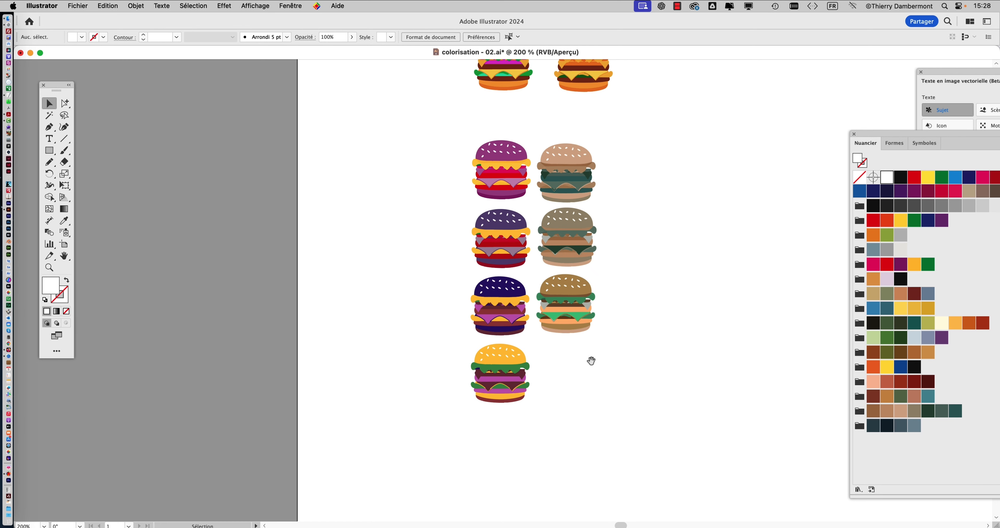
left_click_drag(591, 361, 418, 390)
left_click_drag(490, 252, 390, 285)
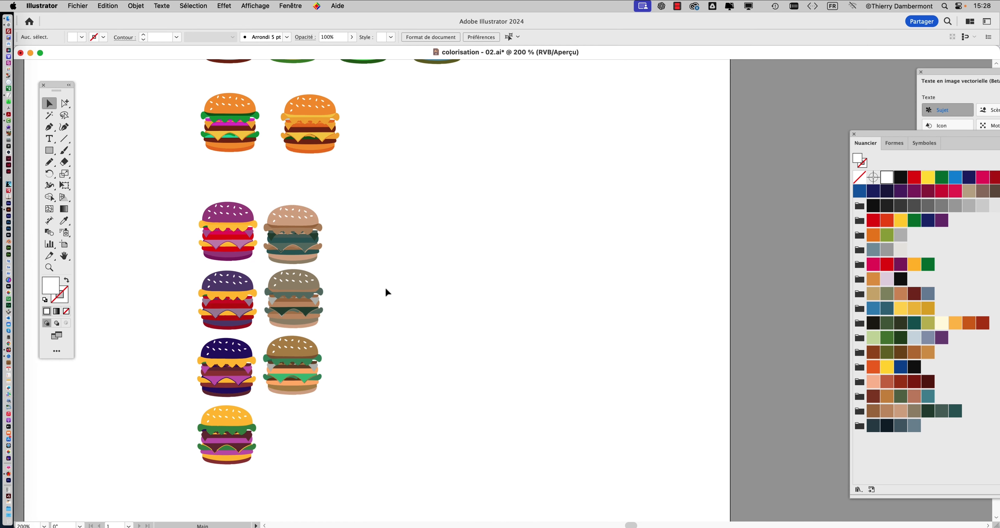
scroll(385, 286, "down", 1)
scroll(384, 243, "down", 1)
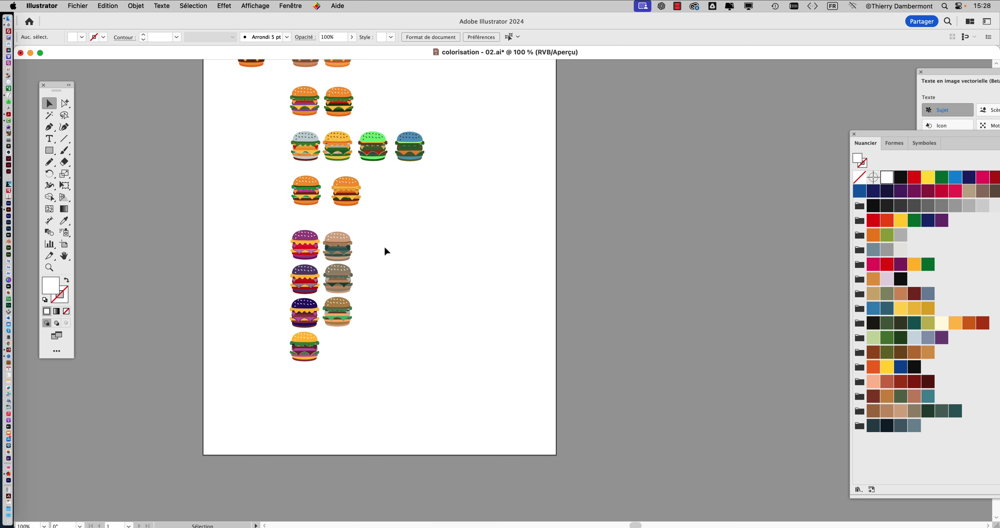
scroll(384, 245, "down", 1)
- Save the document under the new name colorisation - 03.ai in Adobe Illustrator format
left_click(85, 5)
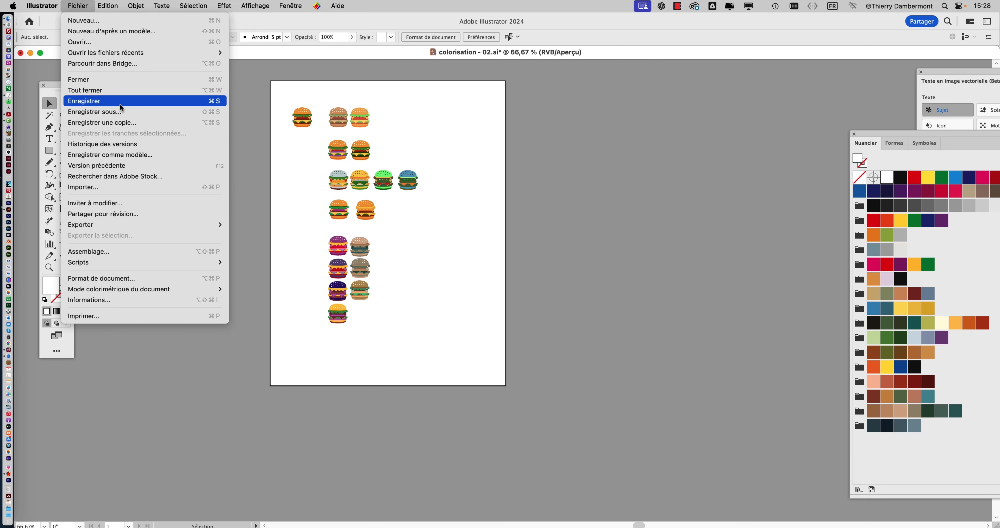
left_click(123, 112)
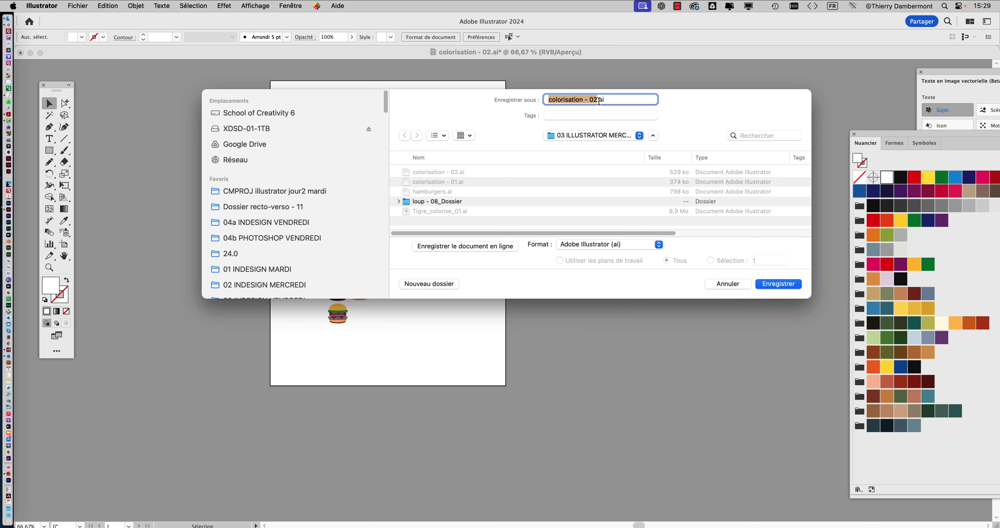
left_click(598, 100)
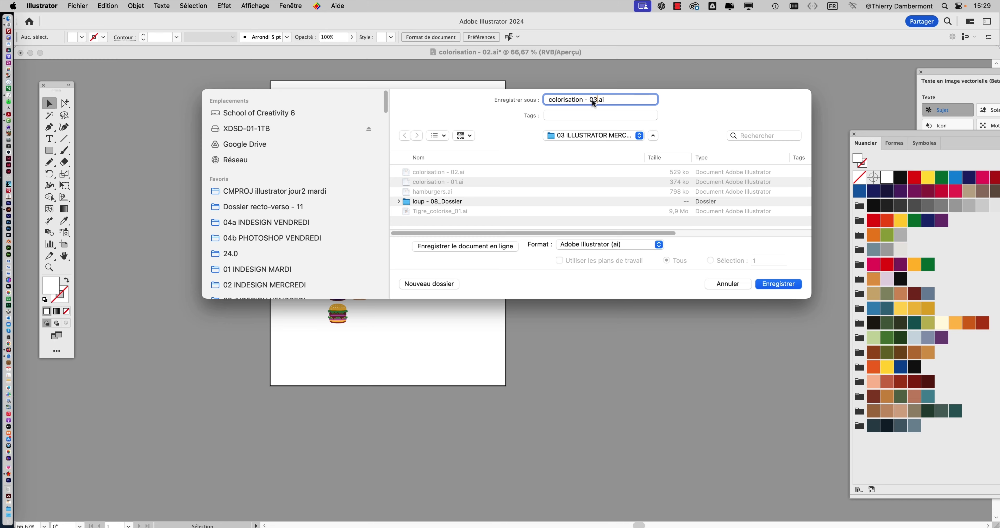